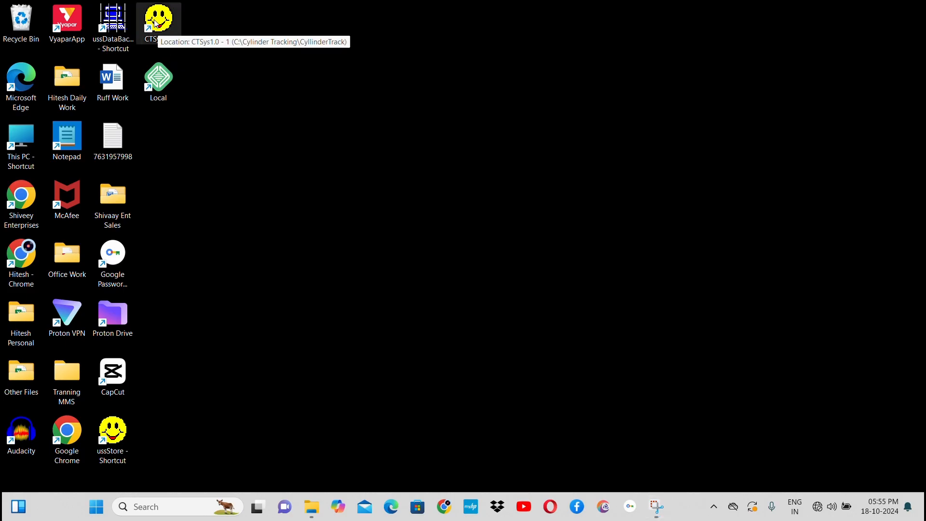
# Step: Launch CTSys1.0 and log in to SHREE KRUSHNA ENTERPRISES 24-25 as admin with the account password
pyautogui.doubleClick(156, 23)
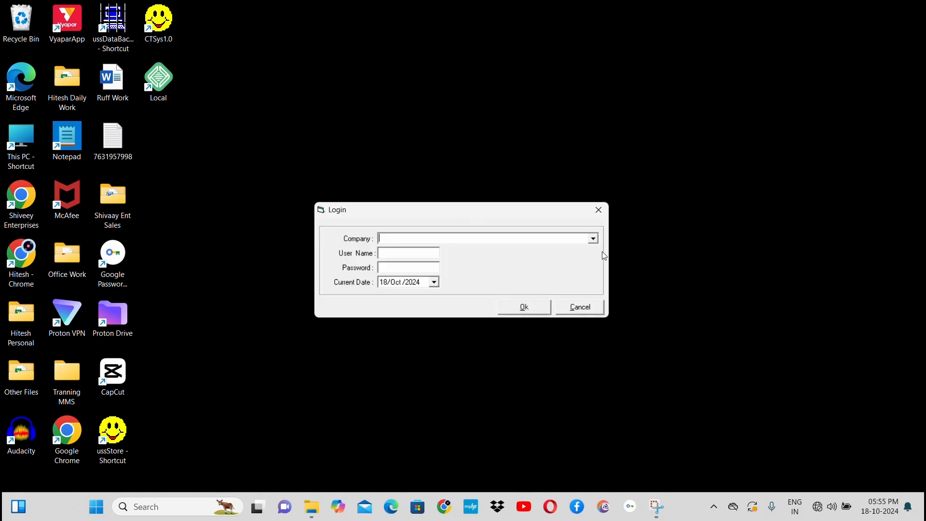
pyautogui.click(593, 238)
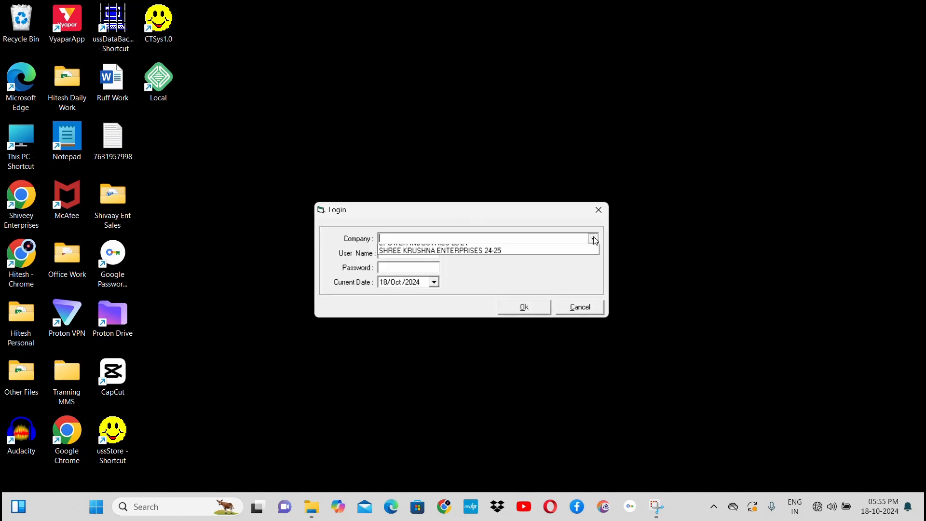
pyautogui.click(506, 259)
pyautogui.click(413, 254)
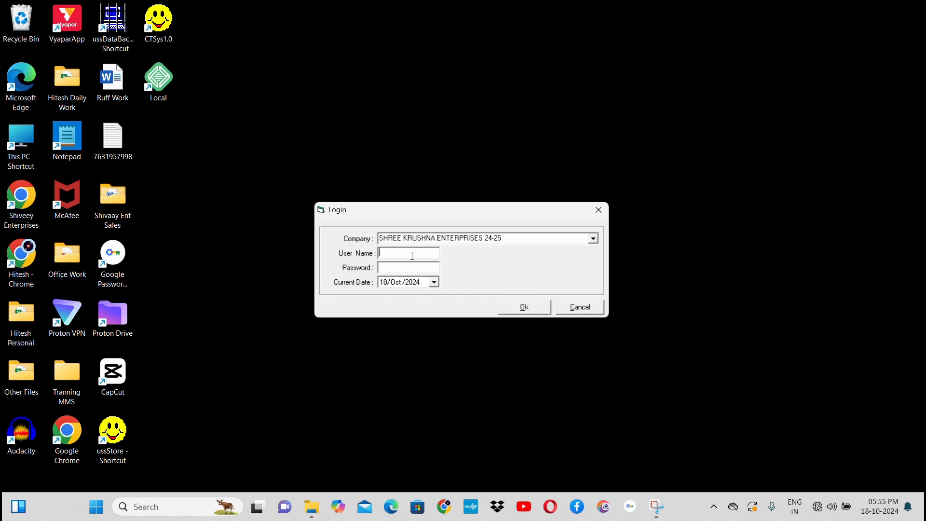
pyautogui.write('admin')
pyautogui.press('Tab')
pyautogui.write('******')
pyautogui.click(529, 310)
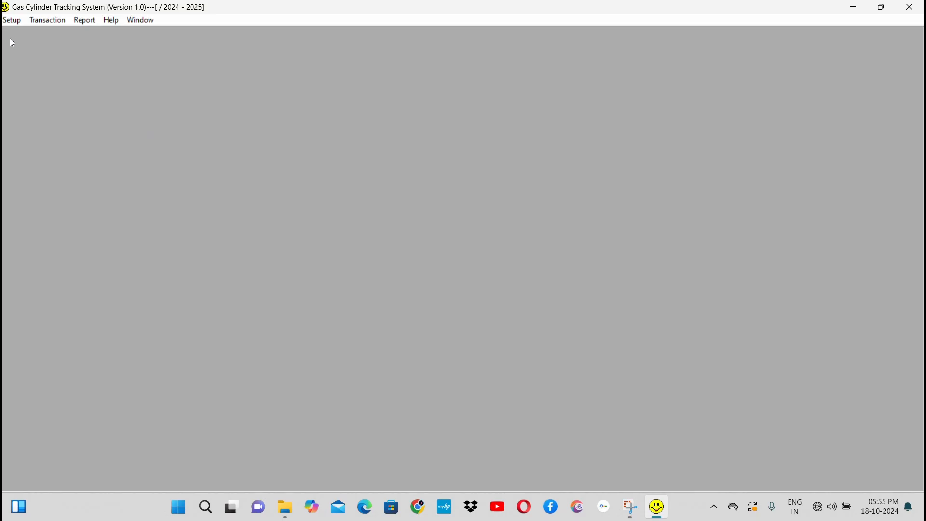
# Step: Open the company profile and load the record of SHREE KRISHNA ENTERPRISES
pyautogui.click(14, 20)
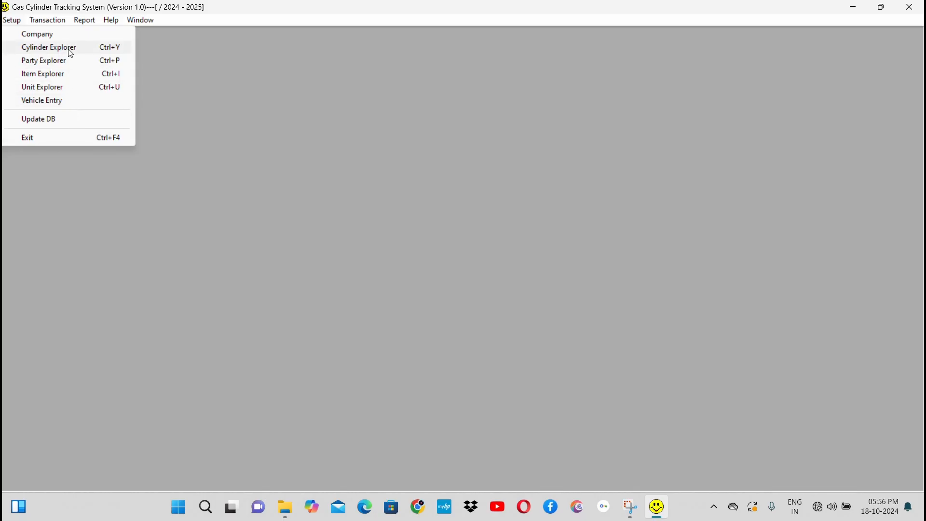
pyautogui.click(46, 35)
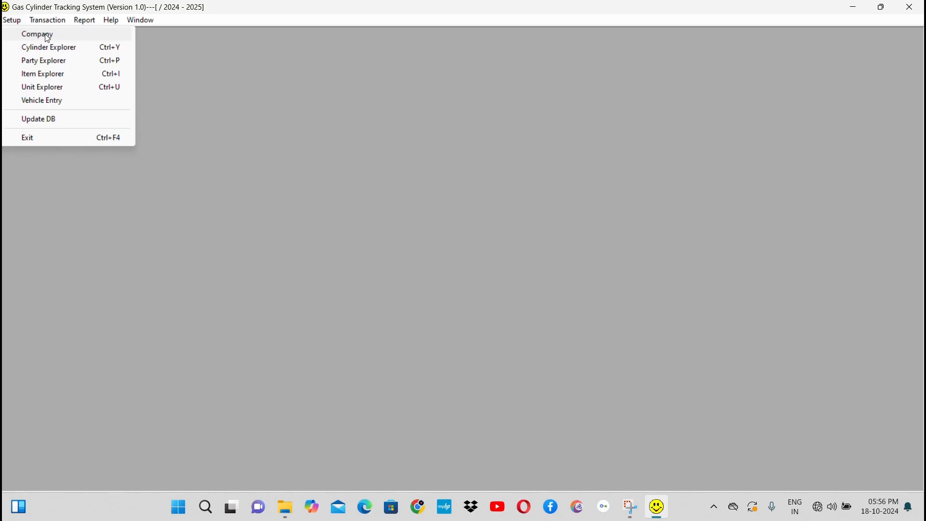
pyautogui.click(46, 34)
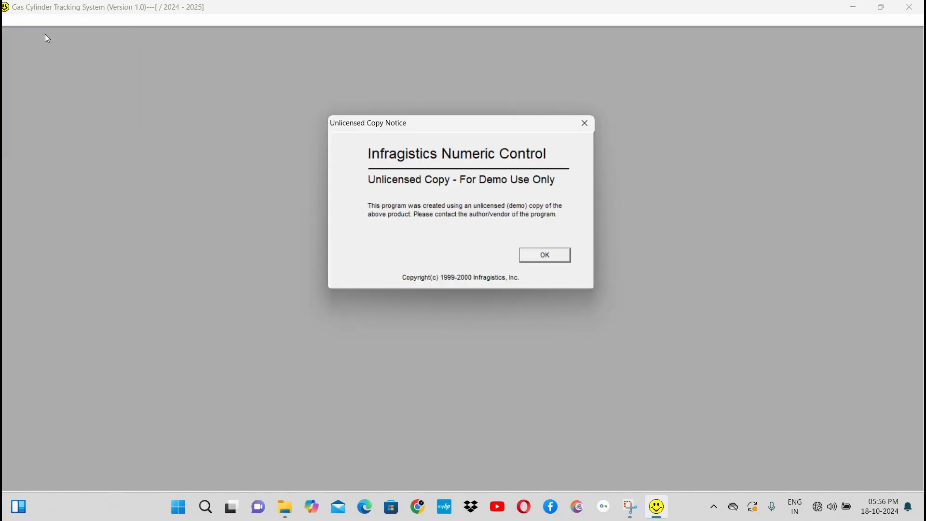
pyautogui.press('Return')
pyautogui.press('Return')
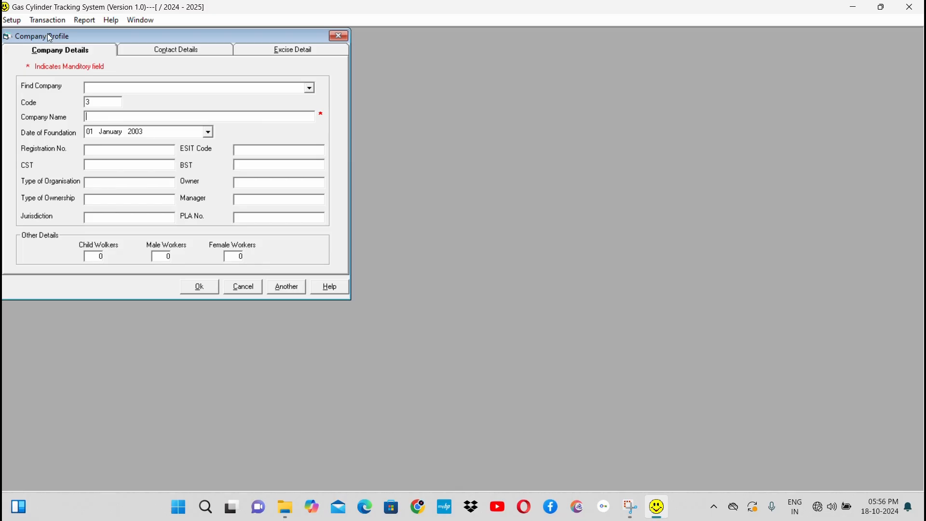
pyautogui.click(309, 88)
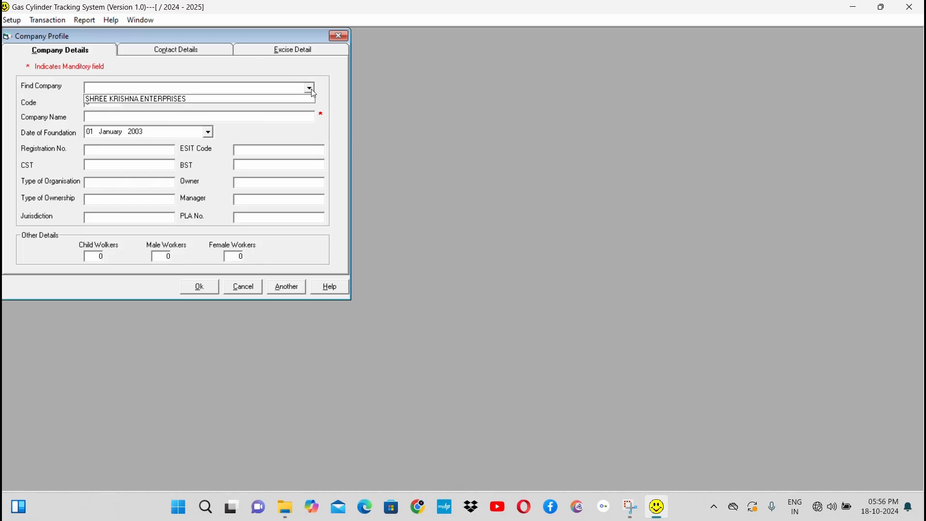
pyautogui.click(270, 99)
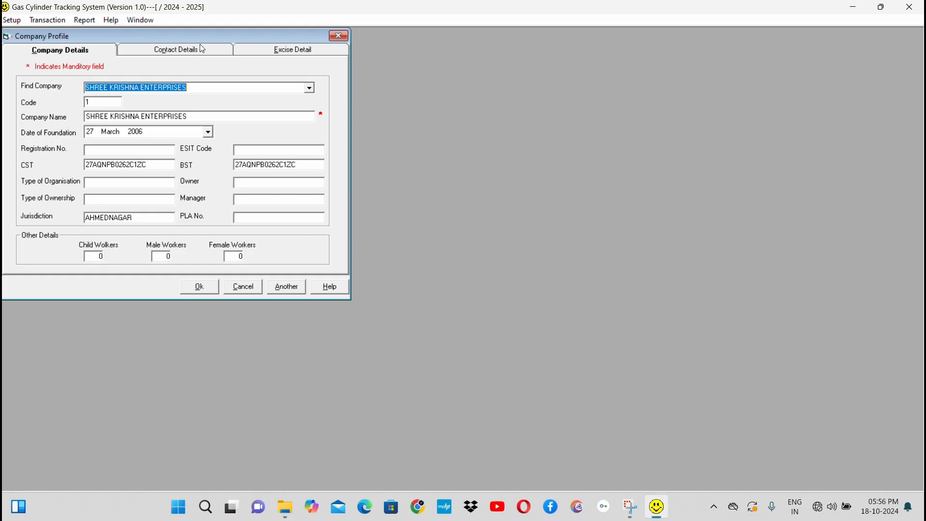
# Step: Review the company's contact details and close the profile without saving
pyautogui.click(202, 56)
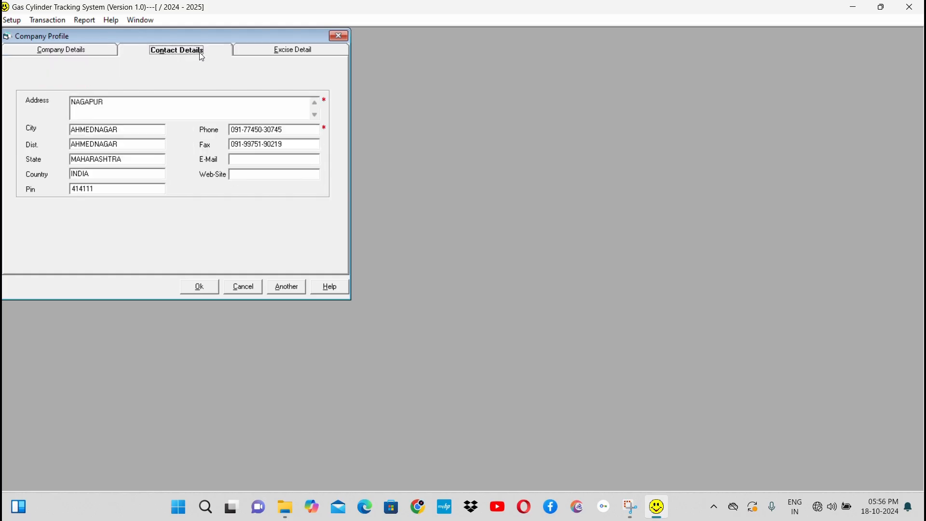
pyautogui.click(150, 111)
pyautogui.click(241, 290)
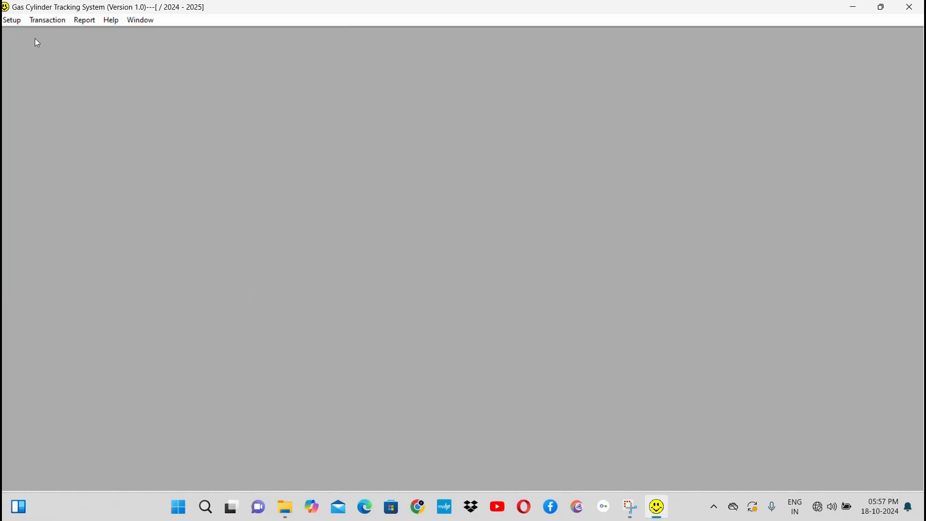
# Step: Open the Cylinder Explorer and start a new cylinder record with number 150001
pyautogui.click(16, 21)
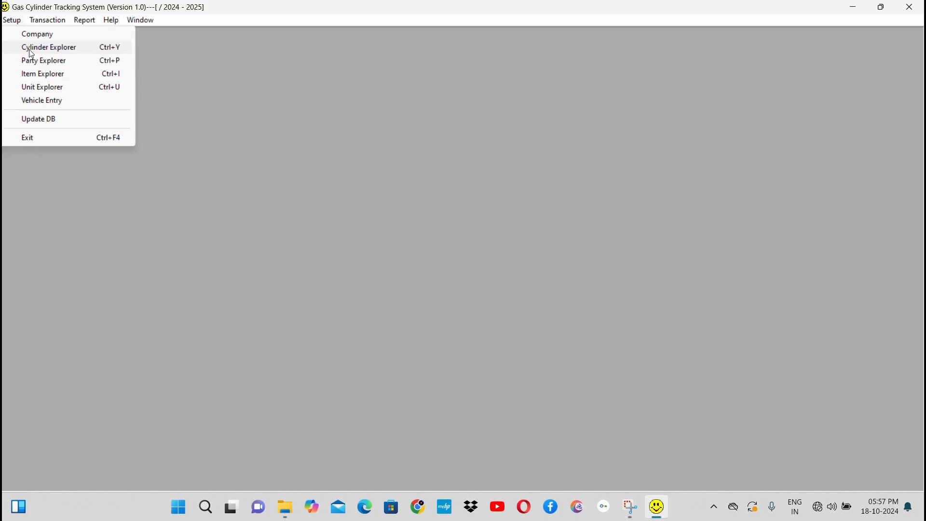
pyautogui.click(31, 50)
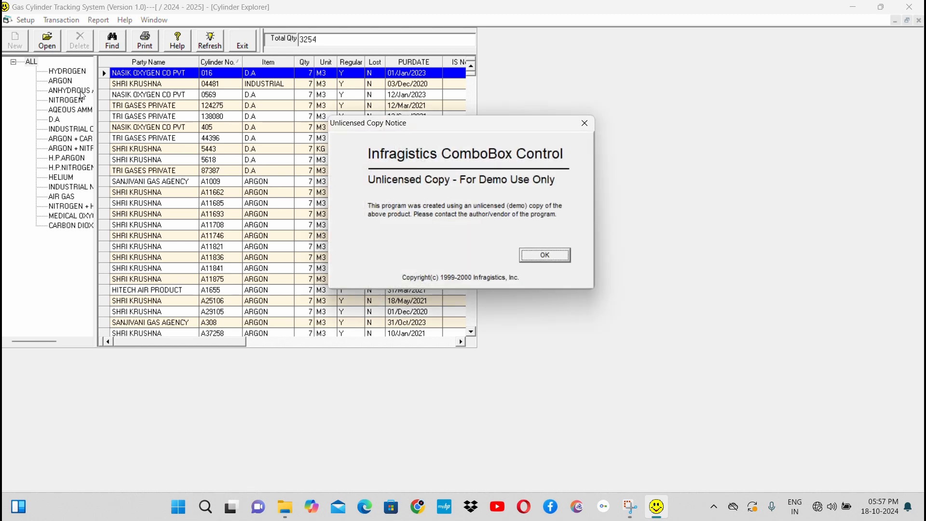
pyautogui.press('Return')
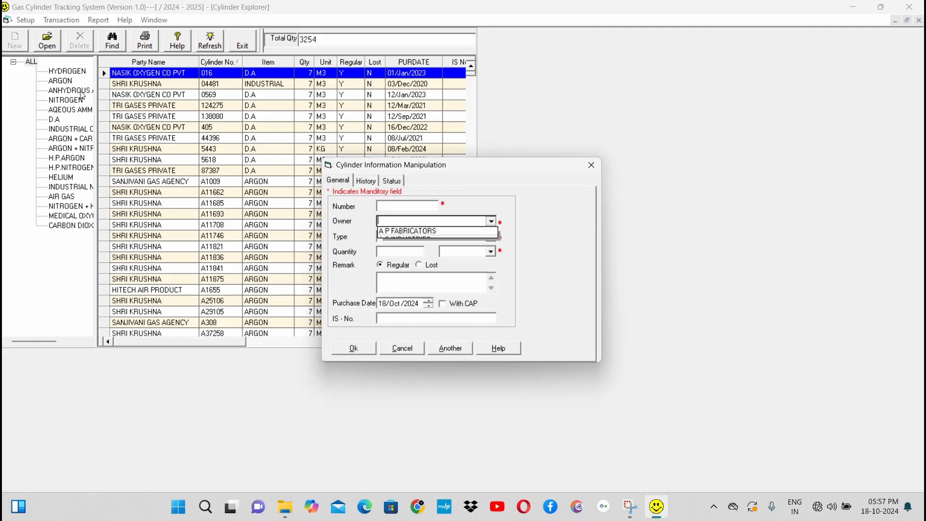
pyautogui.click(412, 205)
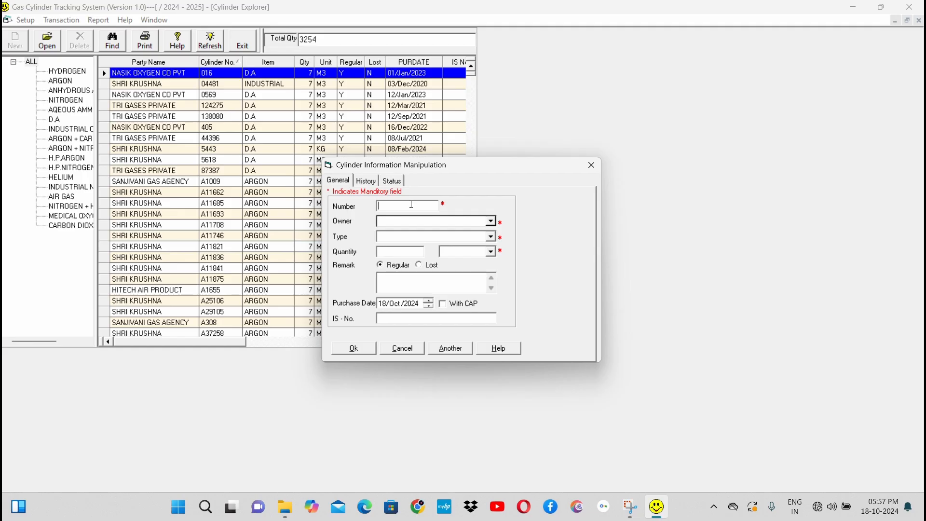
pyautogui.write('150001')
# Step: Set the new cylinder's owner to KRISHNA TRADING COMPANY
pyautogui.click(413, 222)
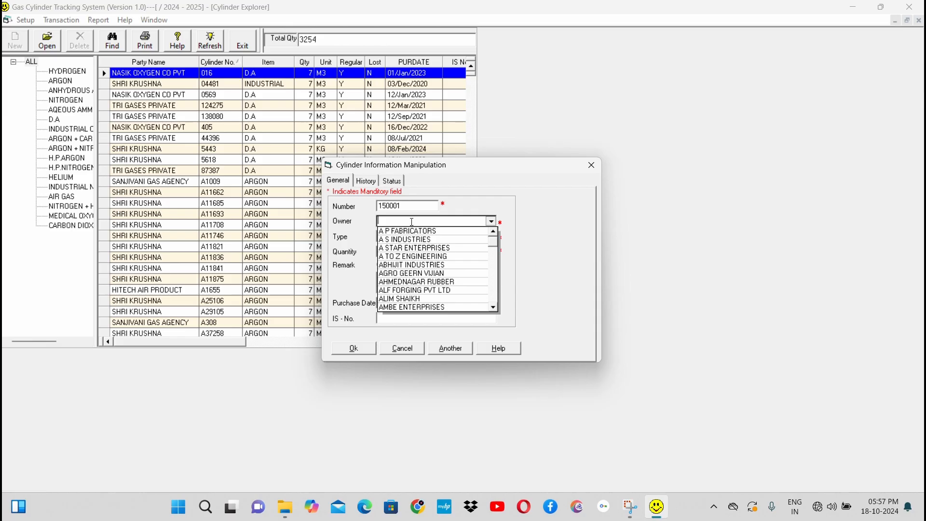
pyautogui.write('KRISHNA TRADING COMPANY')
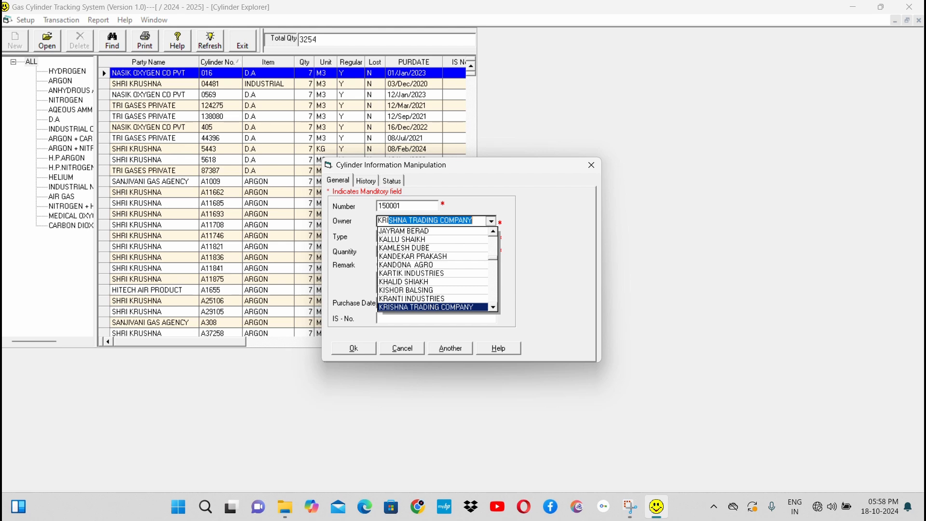
pyautogui.click(411, 222)
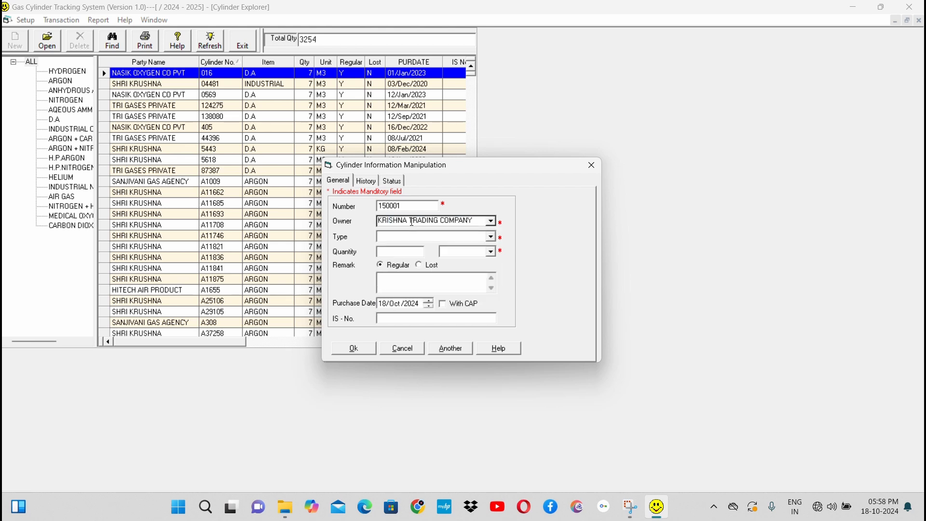
# Step: Set the new cylinder's type to INDUSTRIAL OXYGEN
pyautogui.press('Tab')
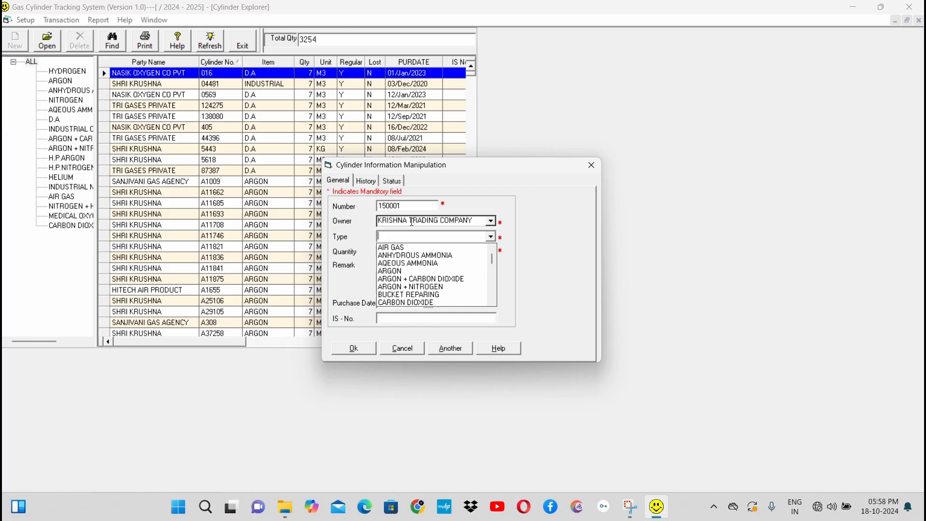
pyautogui.press('Down')
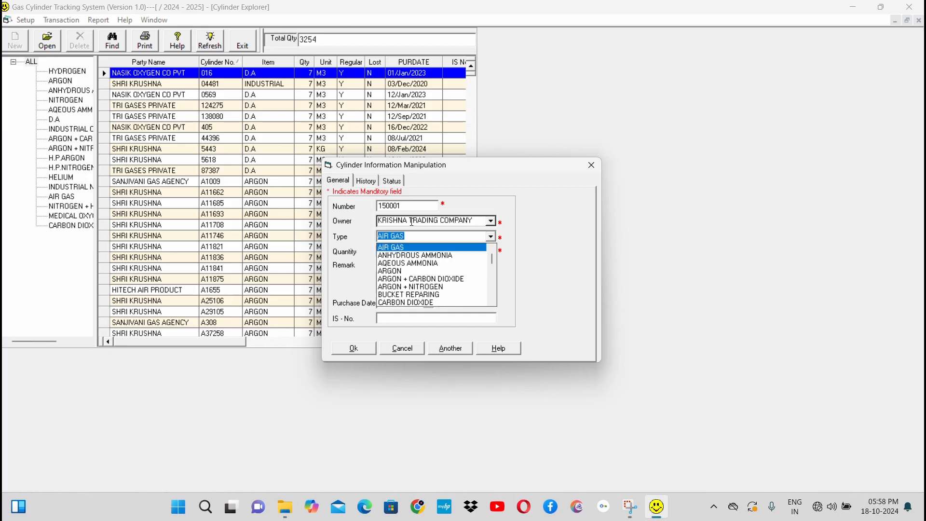
pyautogui.press('Down')
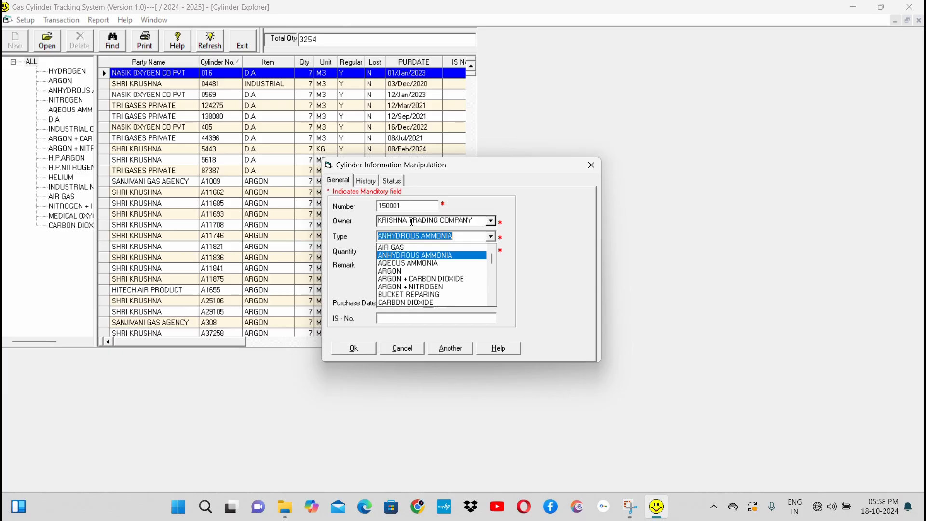
pyautogui.press('Down')
pyautogui.press('Down')
pyautogui.press('Down')
pyautogui.press('Down')
pyautogui.press('Down')
pyautogui.press('Down')
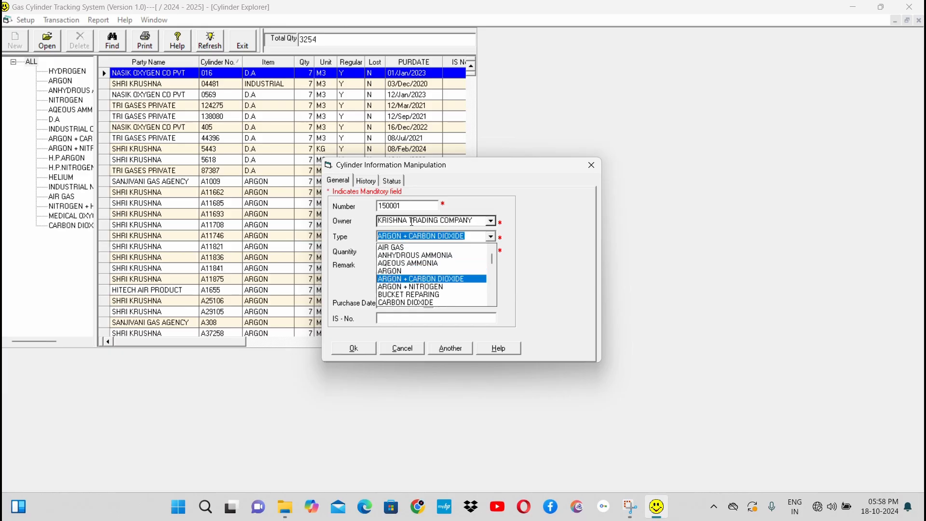
pyautogui.press('Down')
pyautogui.press('Down')
pyautogui.press('Down')
pyautogui.press('Down')
pyautogui.press('Down')
pyautogui.press('Down')
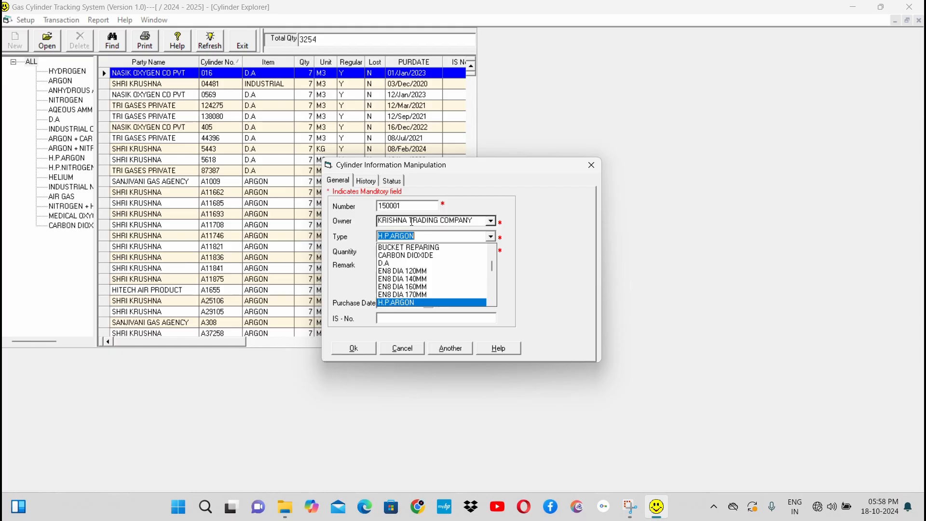
pyautogui.press('BackSpace')
pyautogui.write('in')
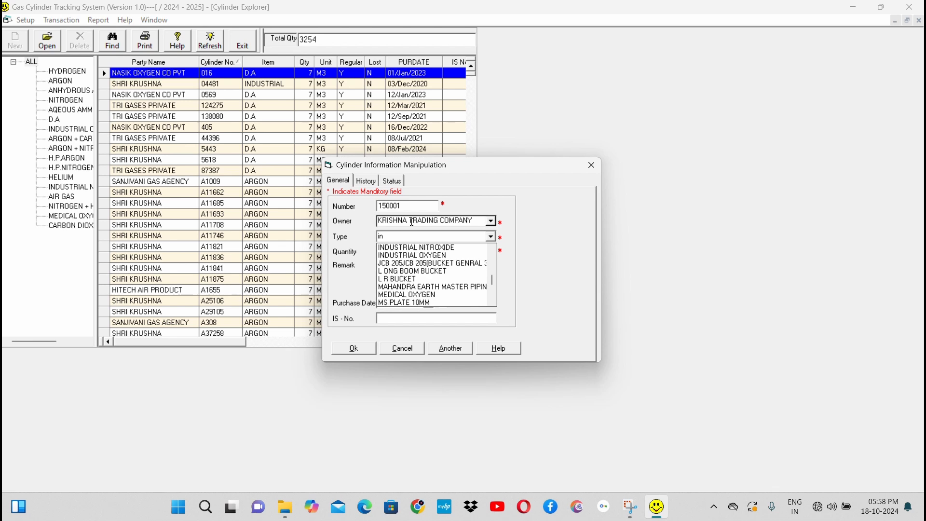
pyautogui.press('Down')
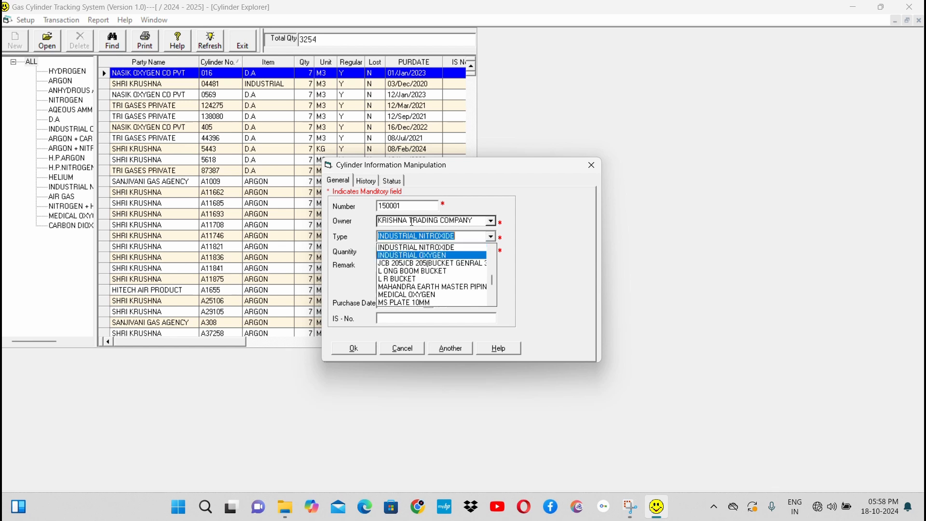
pyautogui.press('Return')
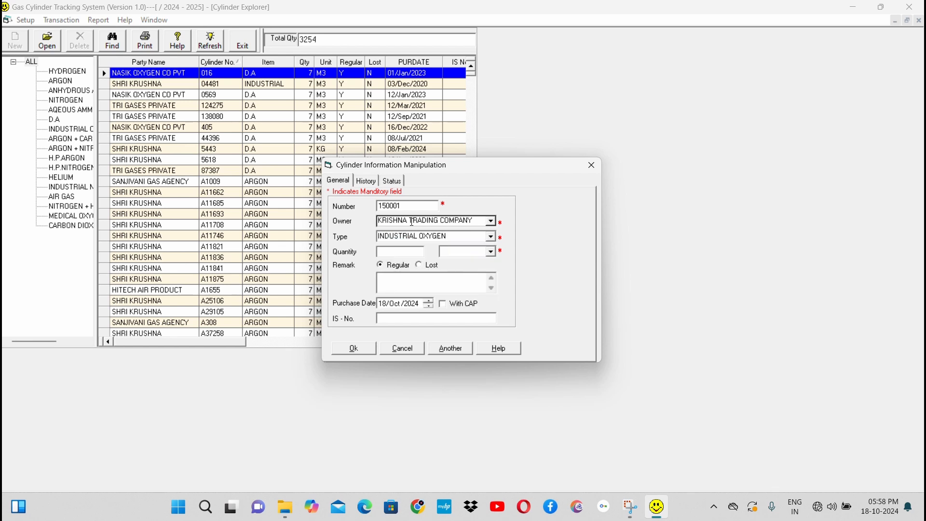
# Step: Set the new cylinder's quantity to 7 with the unit M3
pyautogui.write('7')
pyautogui.hotkey('alt', 'Down')
pyautogui.press('Down')
pyautogui.press('Down')
pyautogui.press('Down')
pyautogui.press('Down')
pyautogui.press('Down')
pyautogui.press('Down')
pyautogui.press('Down')
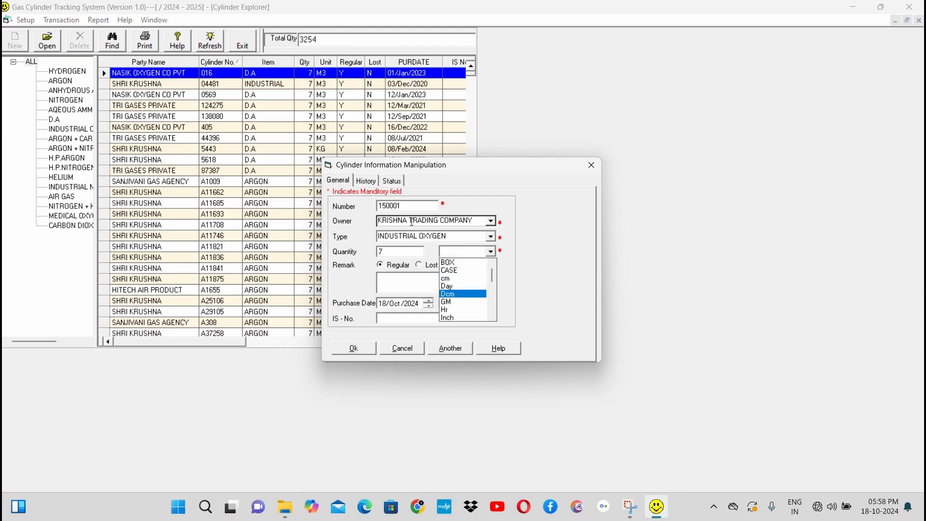
pyautogui.press('Down')
pyautogui.press('Down')
pyautogui.press('Down')
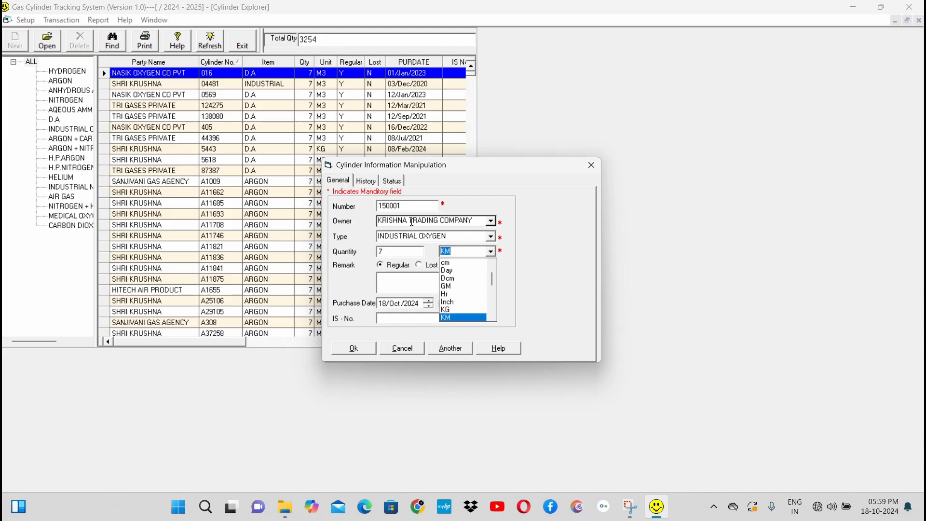
pyautogui.press('Down')
pyautogui.press('Down')
pyautogui.press('Down')
pyautogui.press('Down')
pyautogui.press('Down')
pyautogui.press('Down')
pyautogui.press('Down')
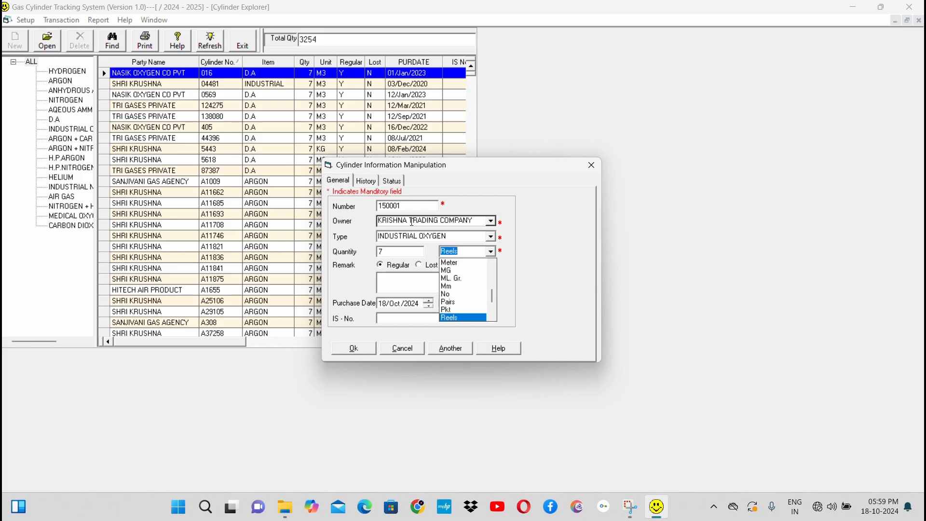
pyautogui.press('Up')
pyautogui.press('Up')
pyautogui.press('Down')
pyautogui.press('Up')
pyautogui.press('Up')
pyautogui.press('Up')
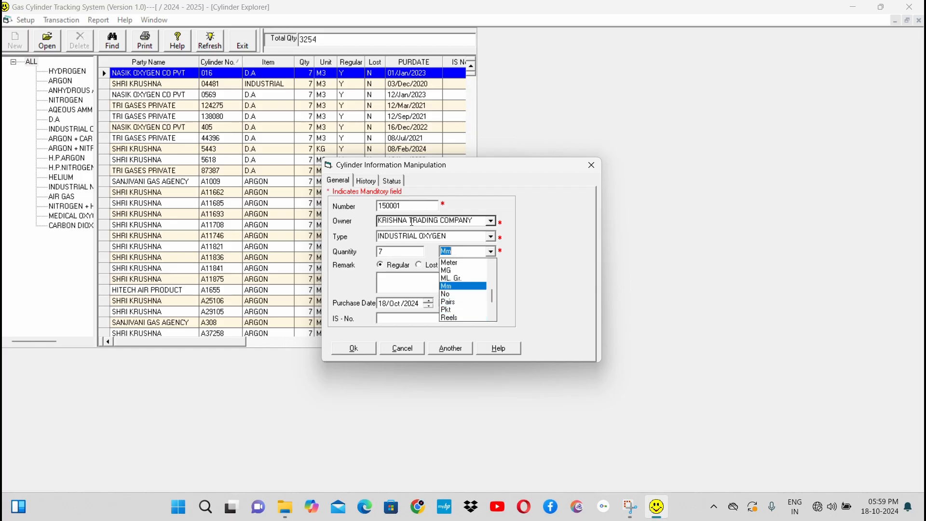
pyautogui.press('Up')
pyautogui.press('Up')
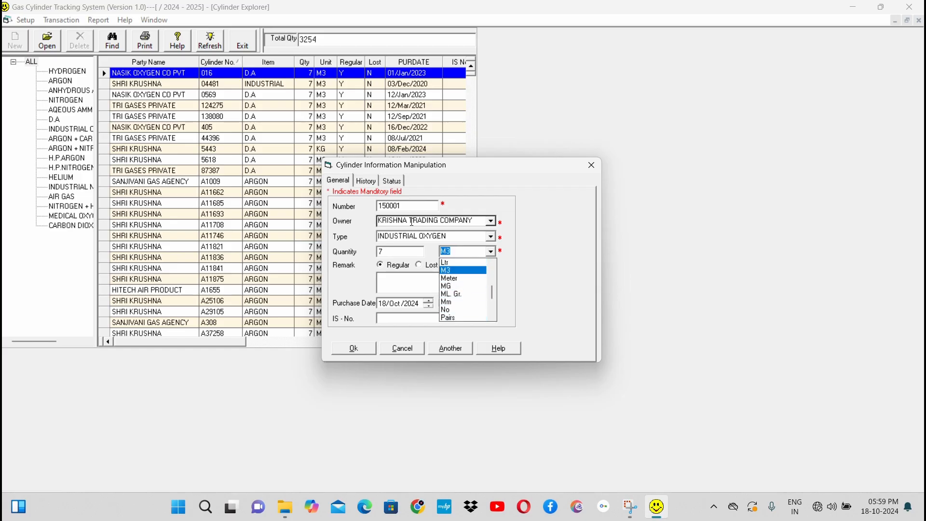
pyautogui.press('Tab')
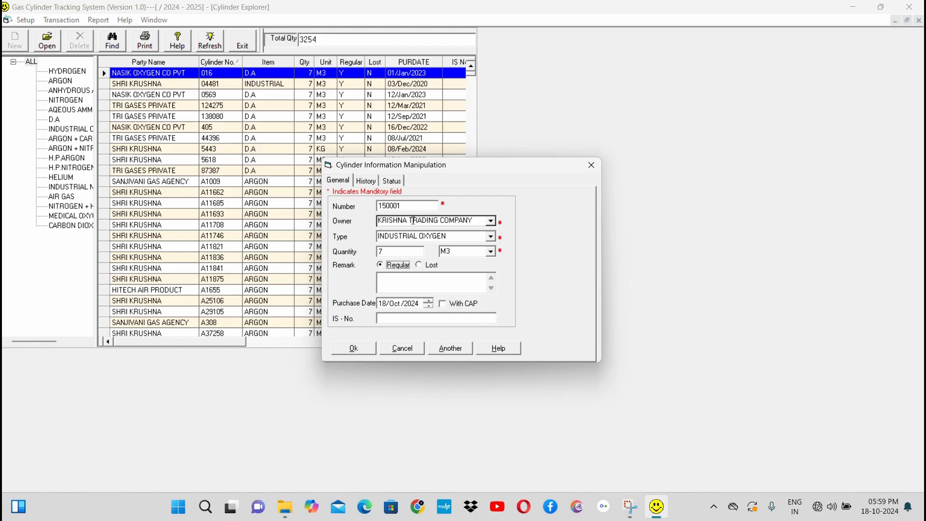
# Step: Review the new cylinder's manufacturing and testing history fields and its delivery status options
pyautogui.click(408, 207)
pyautogui.click(369, 185)
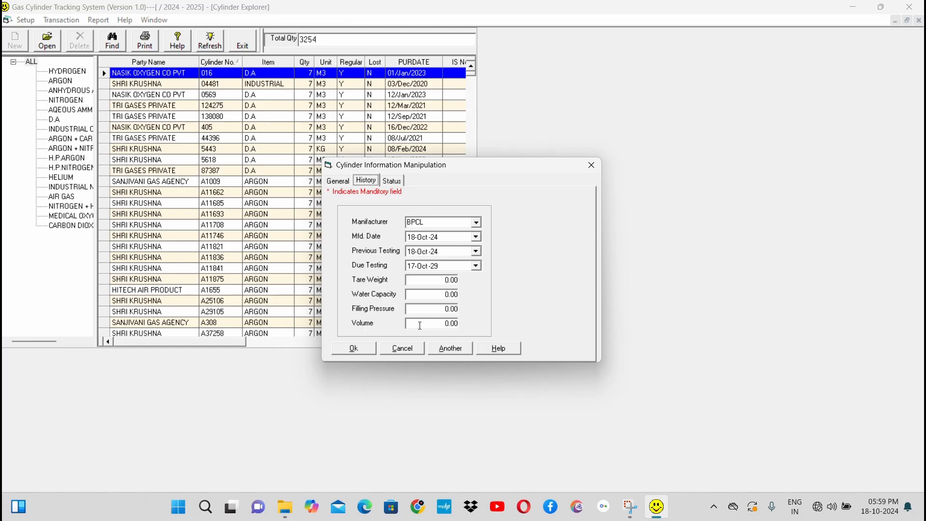
pyautogui.click(395, 182)
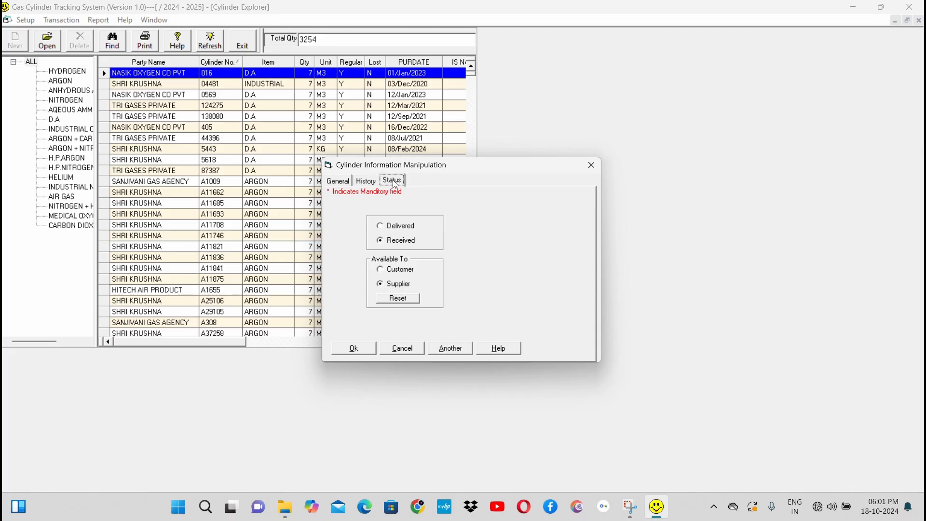
# Step: Set the new cylinder's status to Received and its availability to Customer
pyautogui.click(401, 227)
pyautogui.click(405, 243)
pyautogui.click(401, 271)
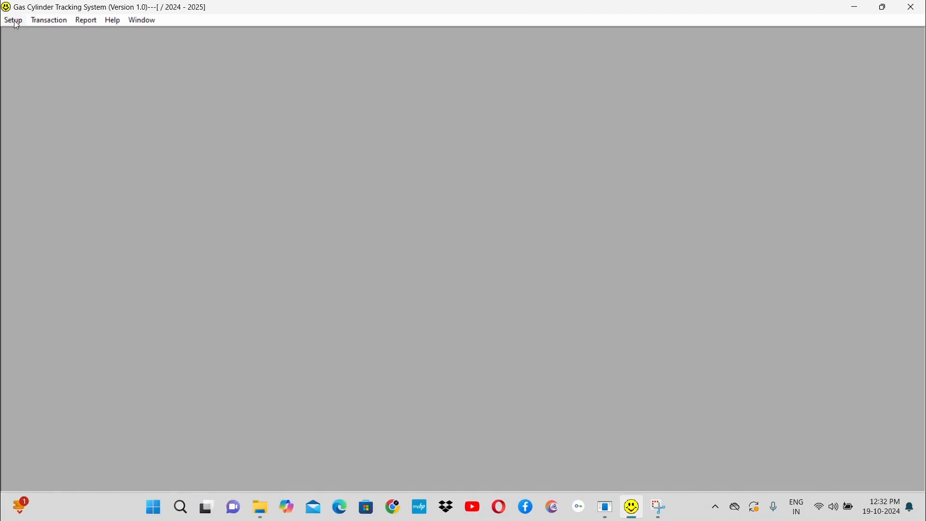
# Step: Open the Item Explorer, look through the item list and expand the item groups
pyautogui.click(13, 21)
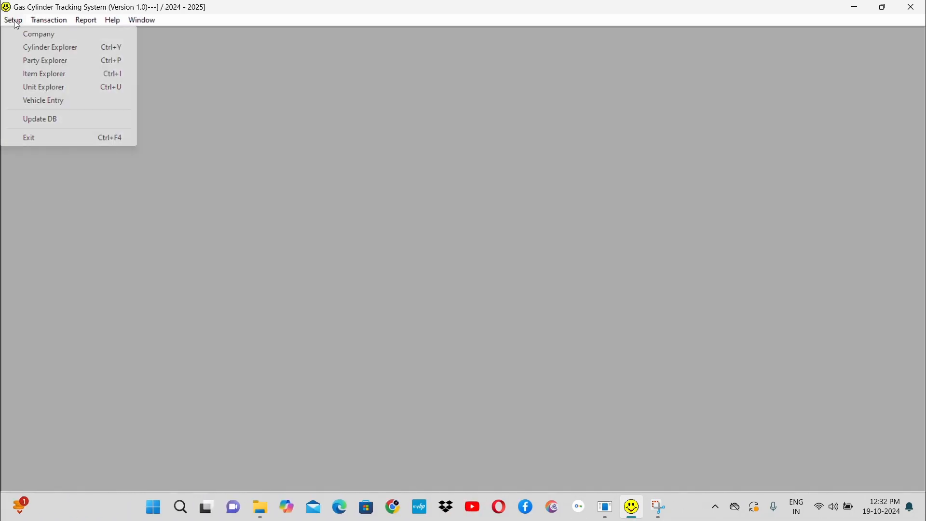
pyautogui.click(72, 75)
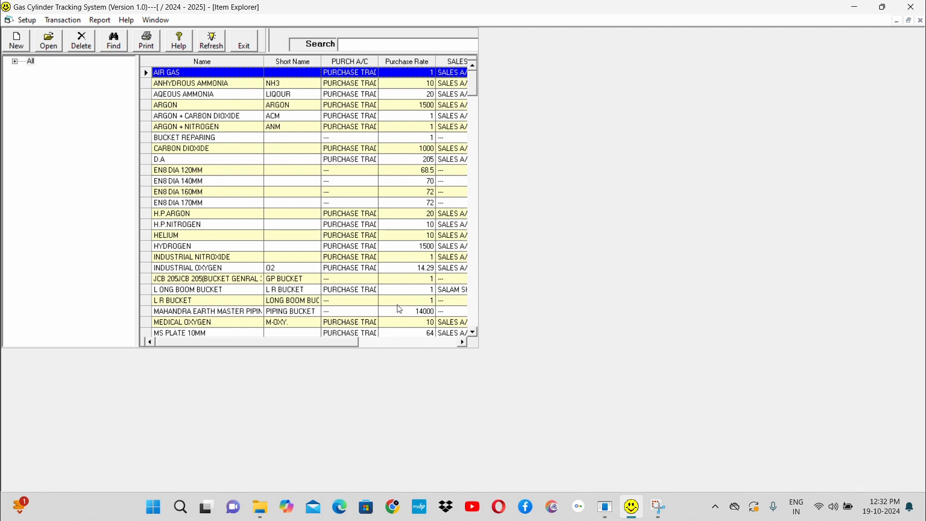
pyautogui.click(471, 319)
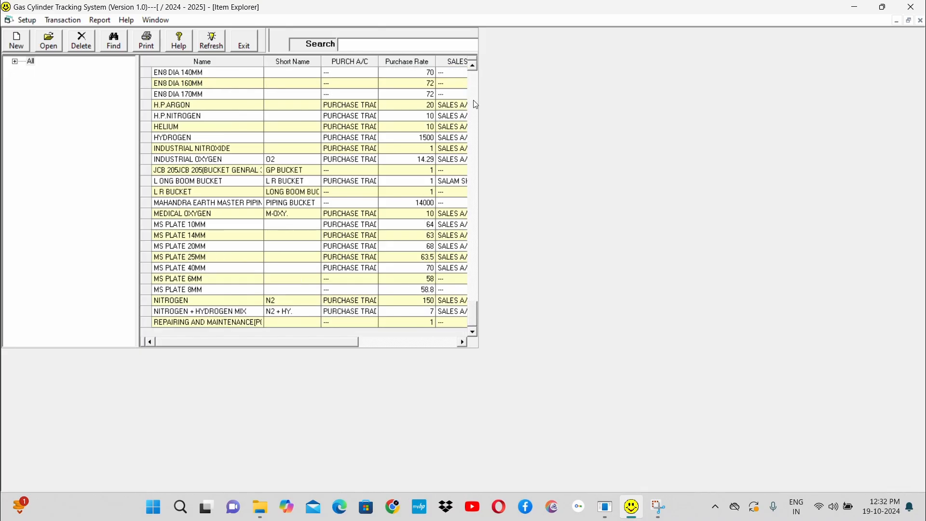
pyautogui.click(475, 77)
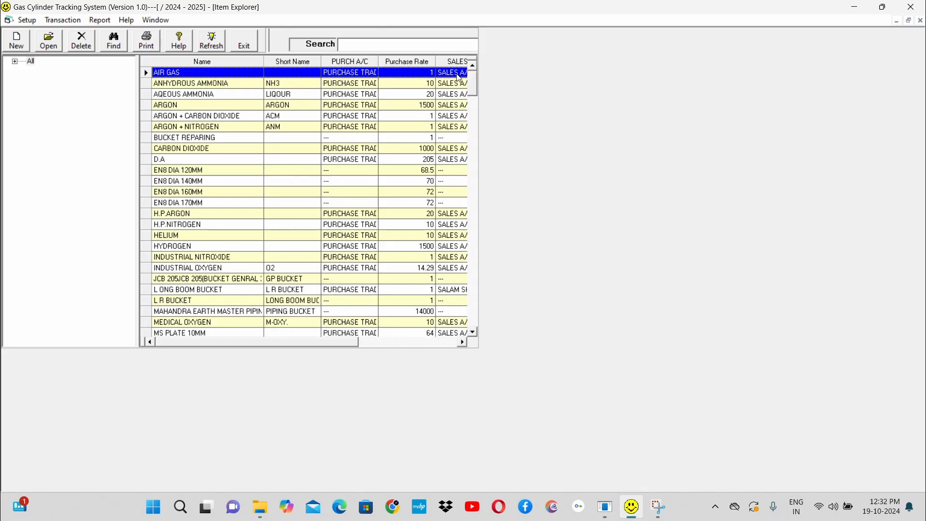
pyautogui.click(15, 62)
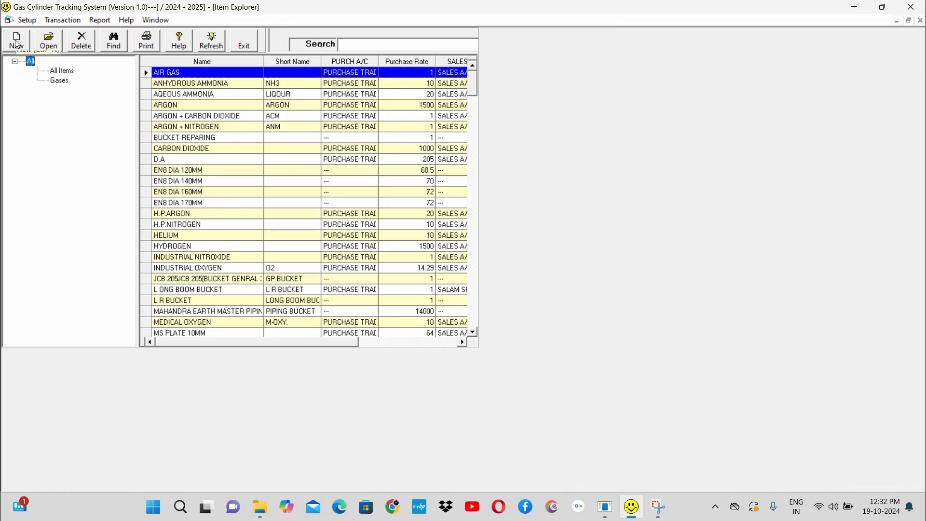
# Step: Start a new item with the group Gases and the item type Raw Material
pyautogui.click(17, 43)
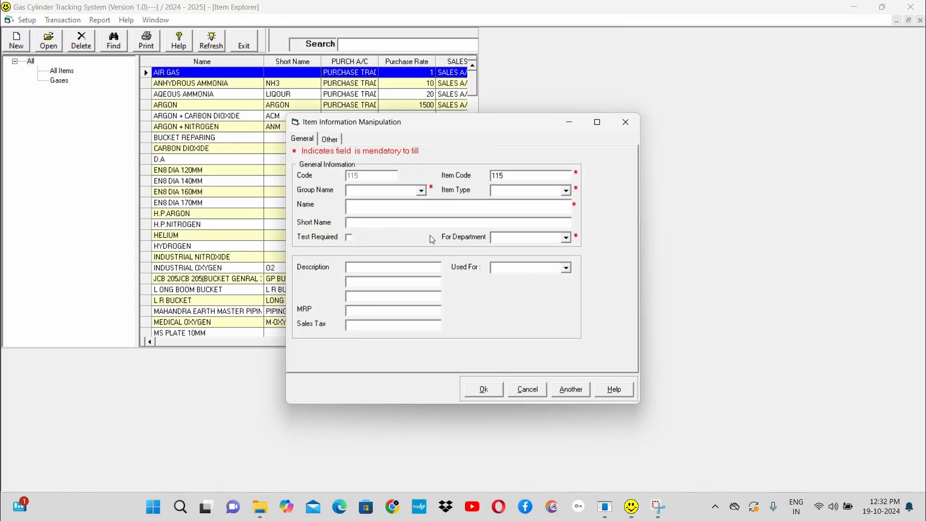
pyautogui.click(422, 192)
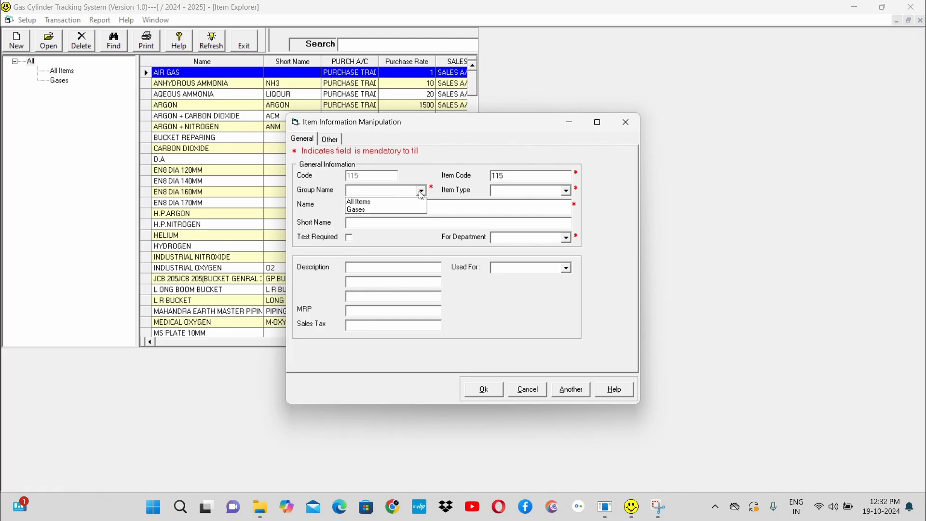
pyautogui.click(402, 212)
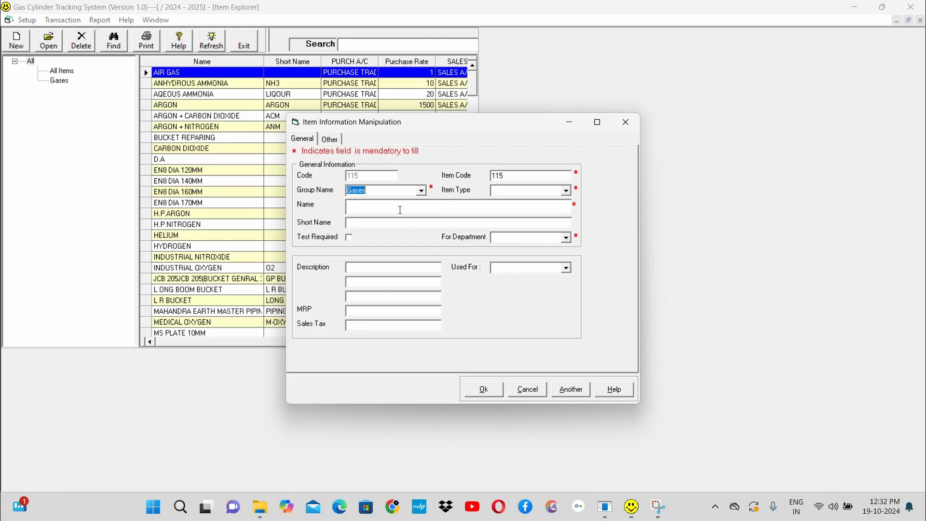
pyautogui.click(567, 191)
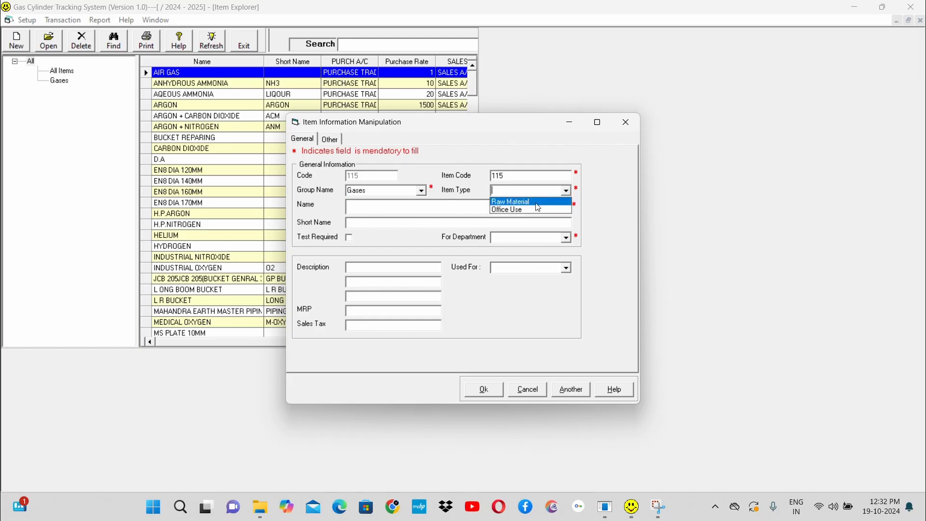
pyautogui.click(533, 202)
# Step: Enter INDUTRIAL OXYGEN as the new item's name and INDOXY as its short name
pyautogui.click(442, 208)
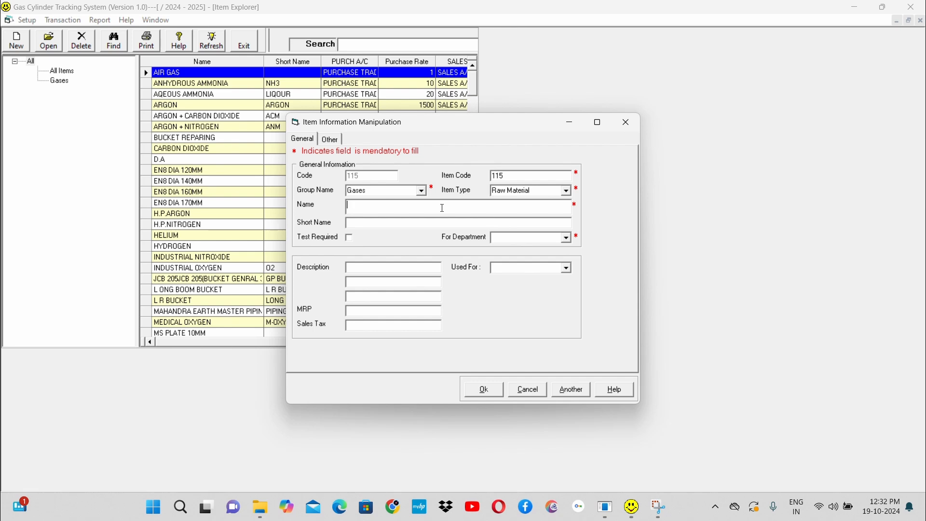
pyautogui.write('INDUTR')
pyautogui.write('IAL ')
pyautogui.write('O')
pyautogui.write('XYGEN')
pyautogui.write('IND')
pyautogui.write('O')
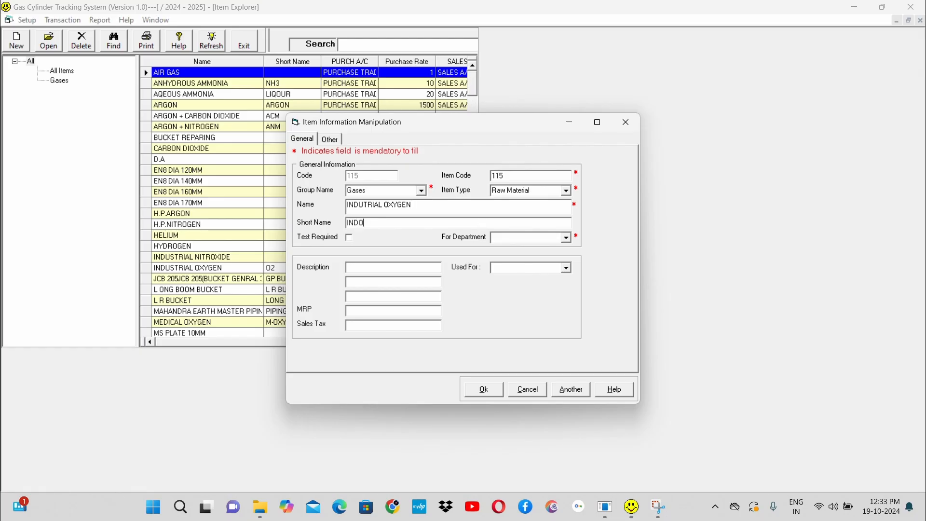
pyautogui.write('XY')
# Step: Mark the new item as requiring a test and assign it to the DESPATCH department
pyautogui.click(568, 238)
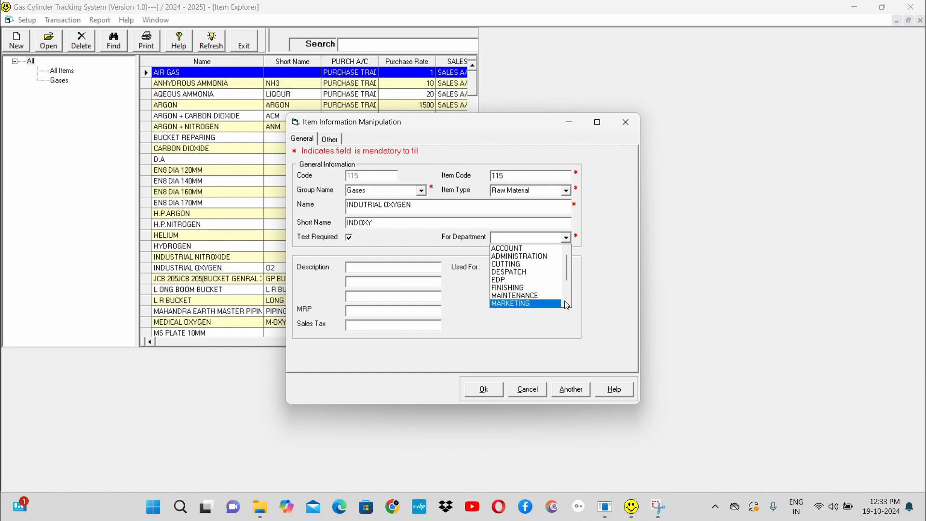
pyautogui.scroll(-1, 565, 297)
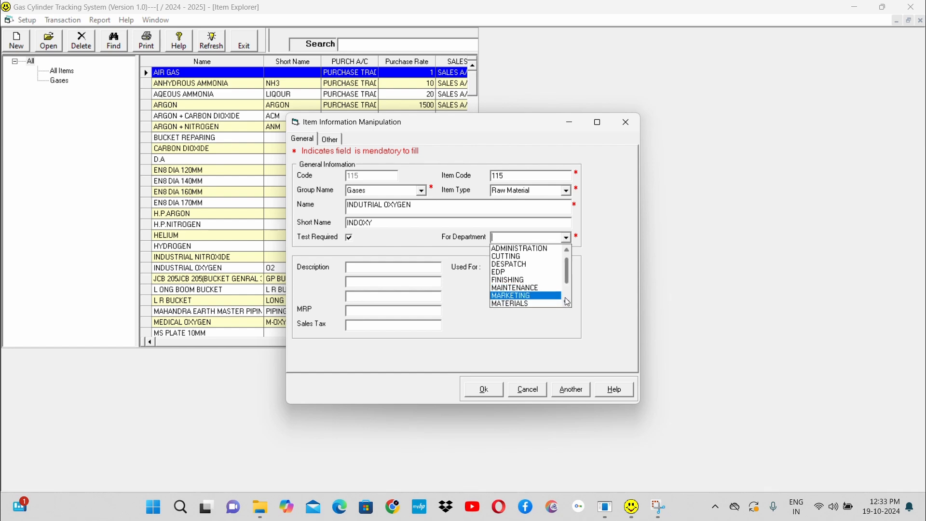
pyautogui.click(525, 264)
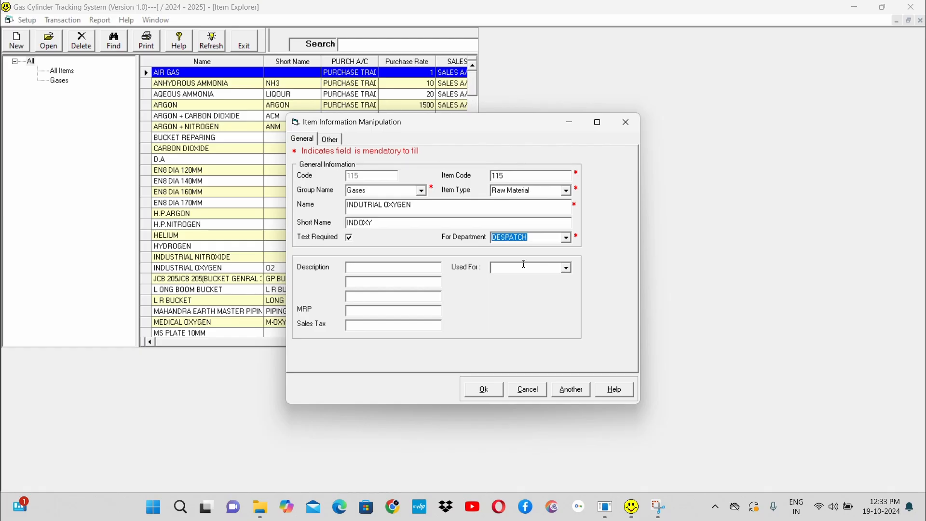
# Step: Review the new item's description, MRP, sales tax and intended-use fields
pyautogui.click(397, 269)
pyautogui.click(373, 312)
pyautogui.click(362, 329)
pyautogui.click(570, 268)
pyautogui.click(570, 268)
# Step: Set the new item's purchase rate unit to M3
pyautogui.click(333, 140)
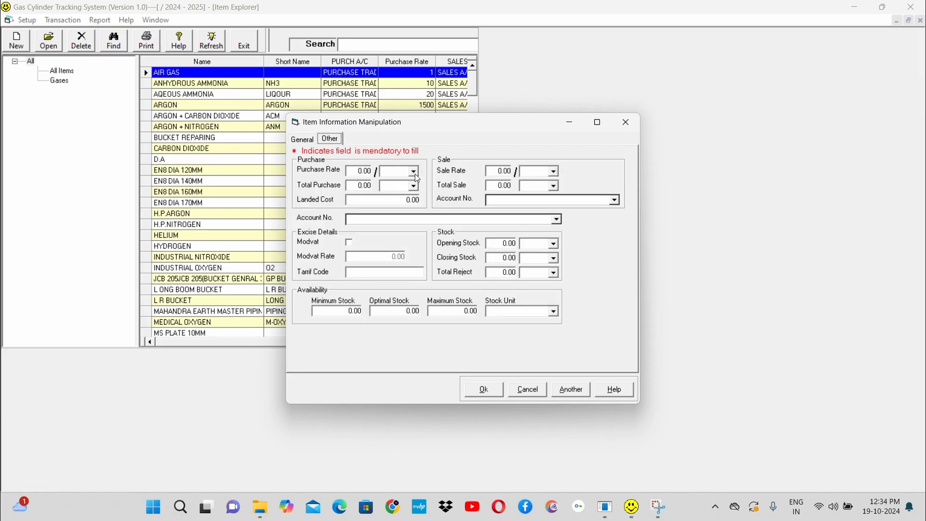
pyautogui.click(352, 171)
pyautogui.click(414, 172)
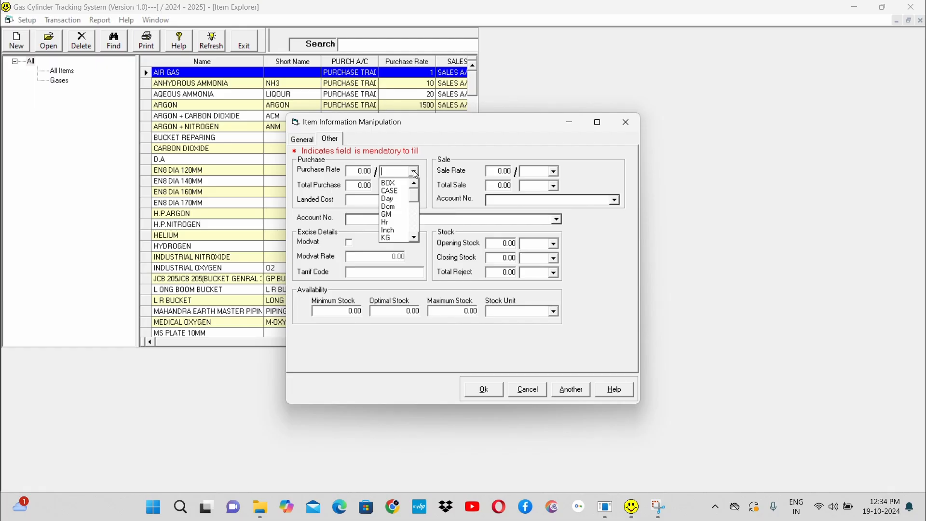
pyautogui.write('M')
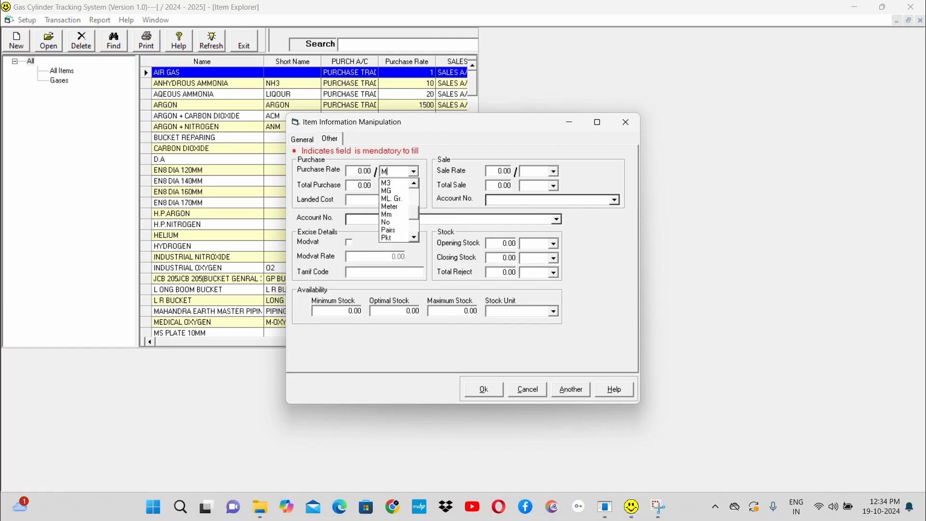
pyautogui.write('3')
pyautogui.click(390, 185)
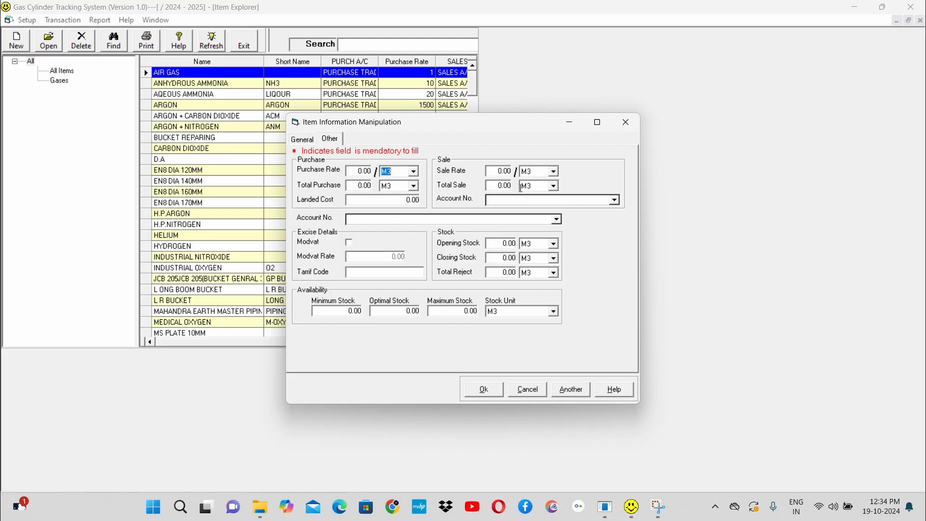
# Step: Set the new item's sale account to SALES A/C
pyautogui.click(391, 201)
pyautogui.click(504, 171)
pyautogui.click(619, 199)
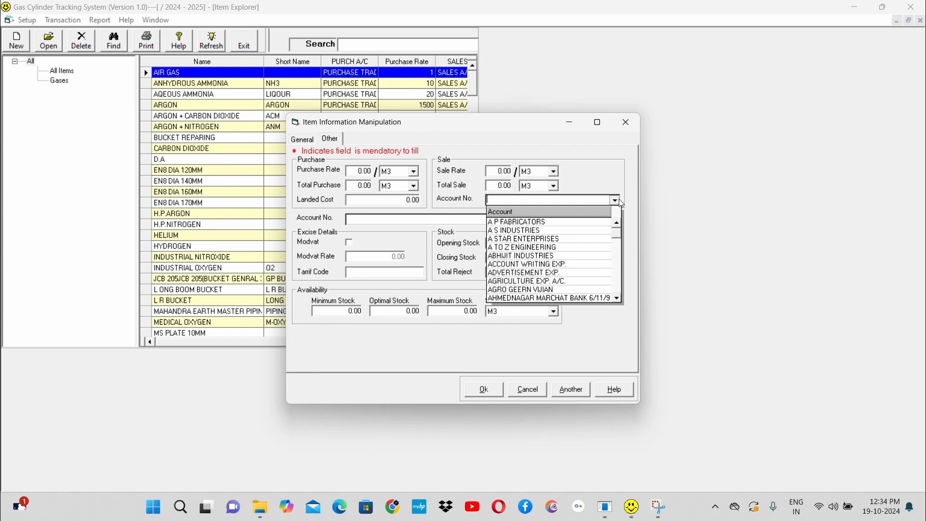
pyautogui.write('SALES A/C.')
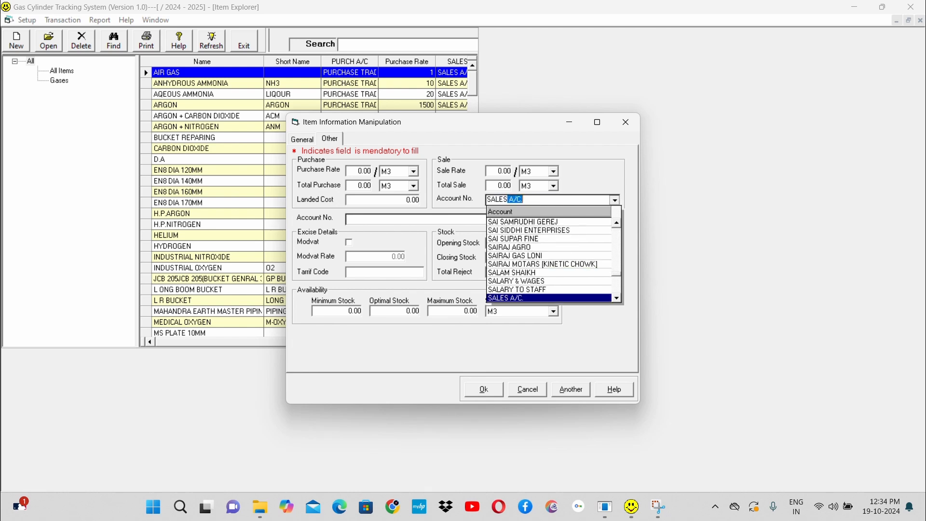
pyautogui.press('Down')
pyautogui.press('Up')
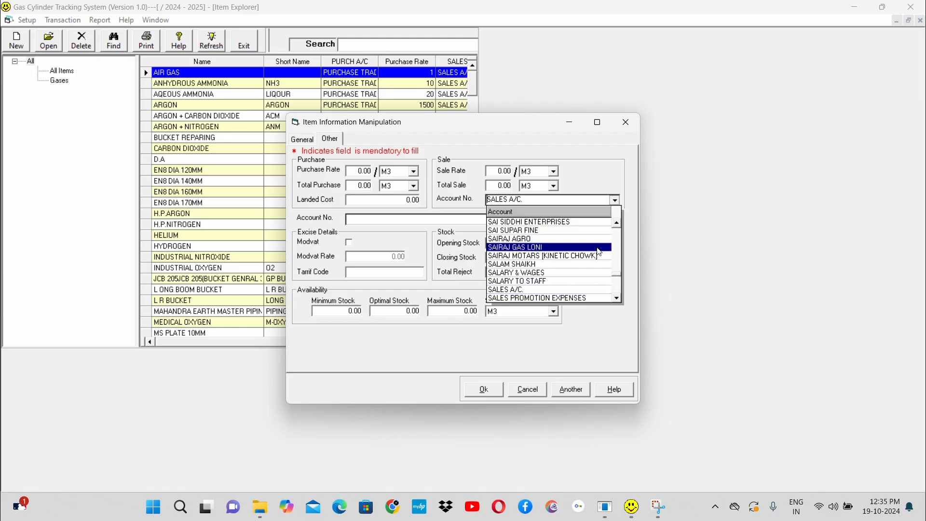
pyautogui.click(575, 290)
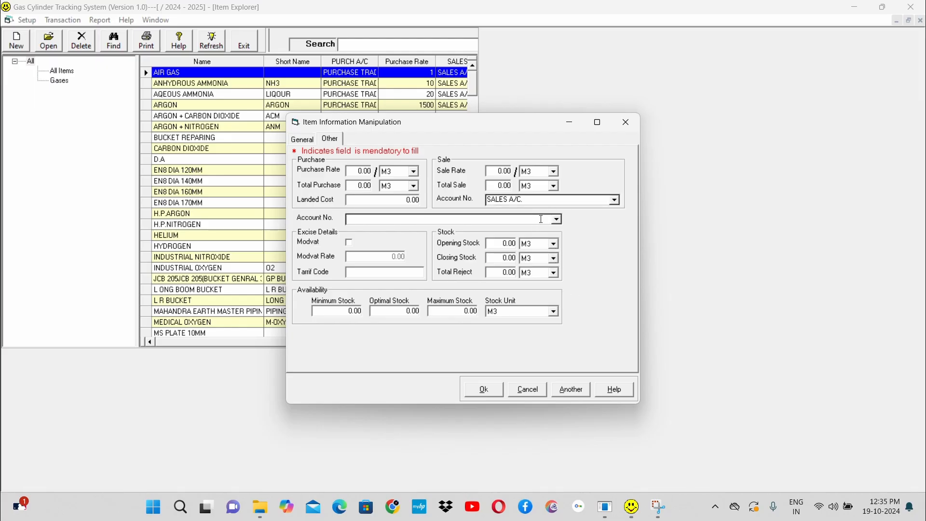
# Step: Set the new item's purchase account to PURCHASE TRADING
pyautogui.write('PURCHASE TRADING')
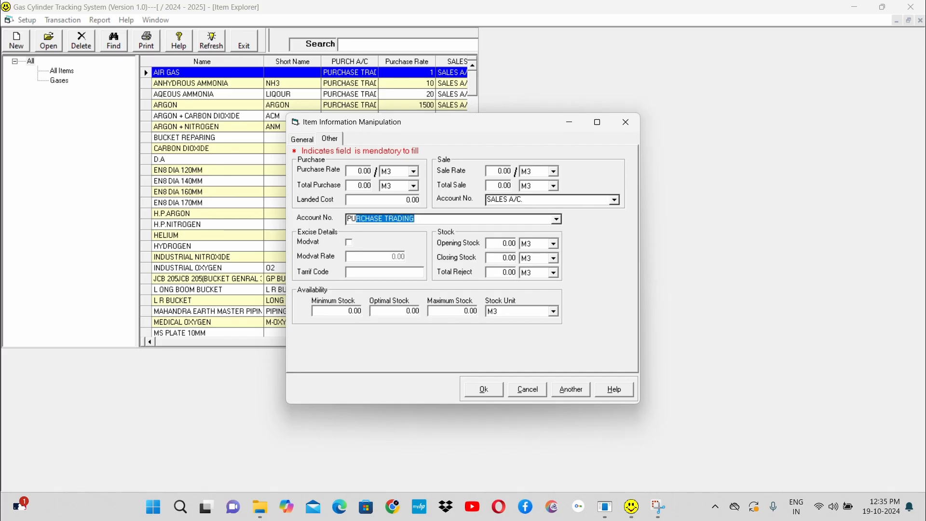
pyautogui.click(557, 220)
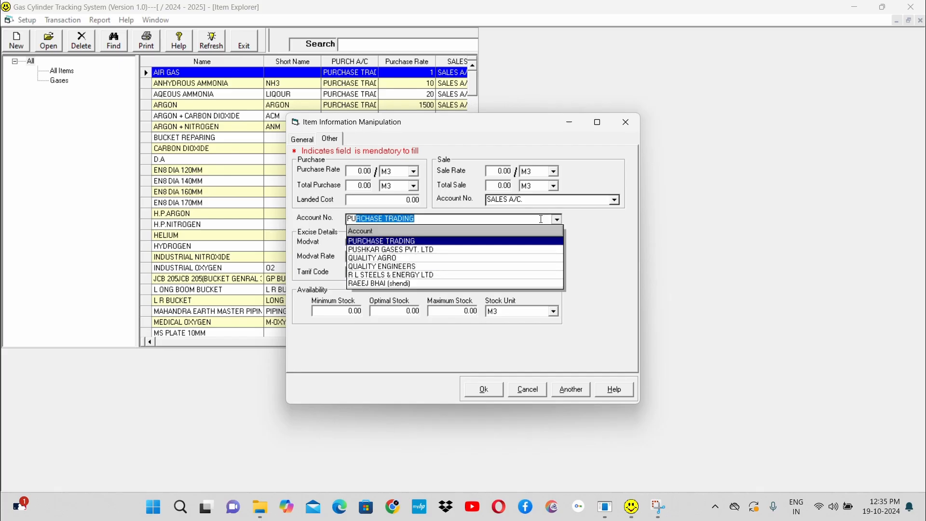
pyautogui.click(462, 244)
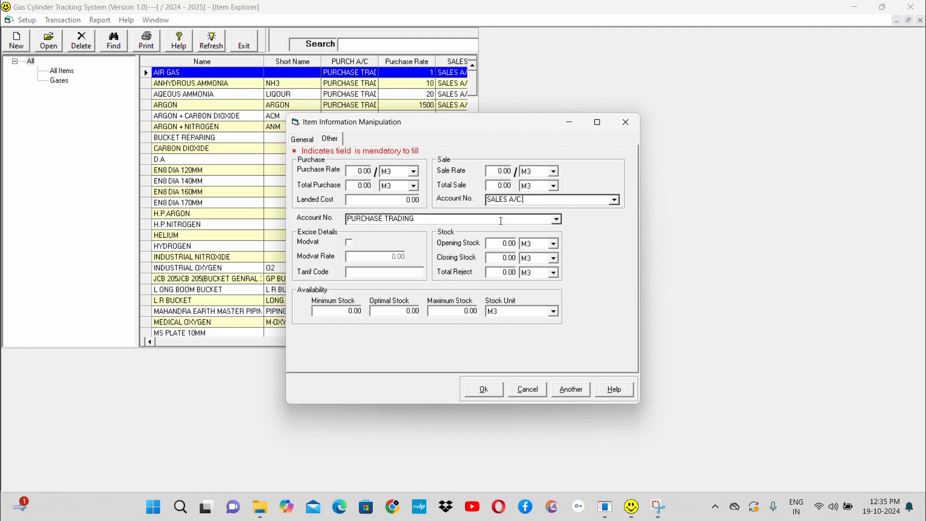
# Step: Review the new item's purchase, excise, opening stock and stock availability fields, and discard the item without saving
pyautogui.click(307, 143)
pyautogui.click(334, 144)
pyautogui.click(399, 170)
pyautogui.click(349, 243)
pyautogui.click(501, 243)
pyautogui.click(339, 310)
pyautogui.doubleClick(339, 310)
pyautogui.click(388, 311)
pyautogui.click(443, 311)
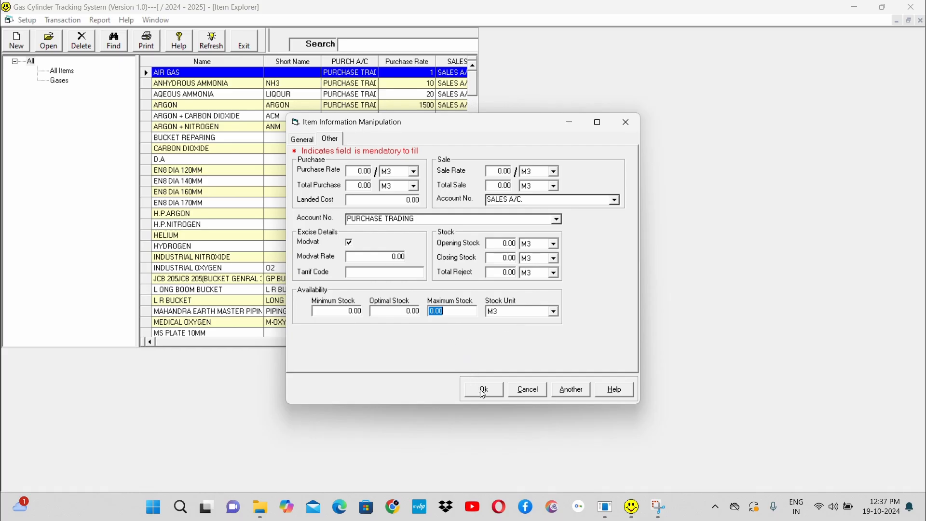
pyautogui.click(527, 394)
# Step: Open the AQEOUS AMMONIA item, review its general, purchase and sale details, and close it without saving
pyautogui.click(182, 96)
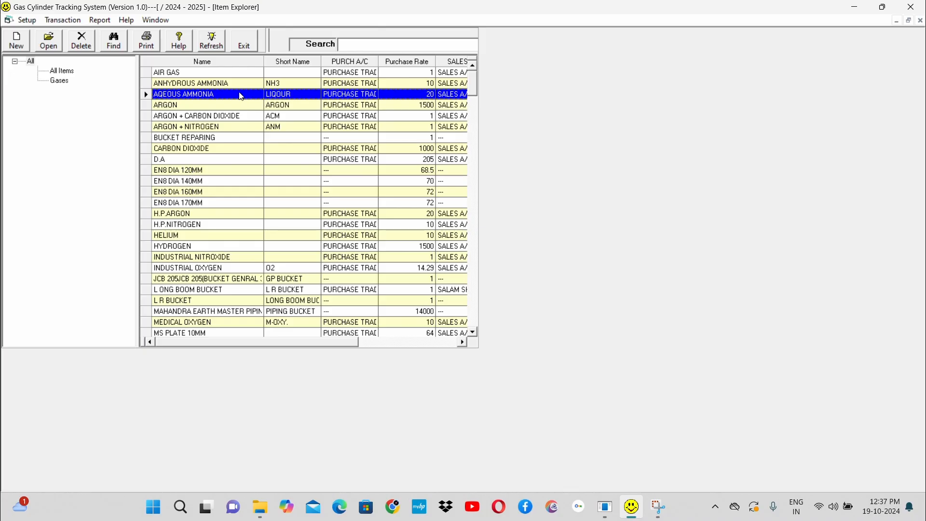
pyautogui.click(49, 43)
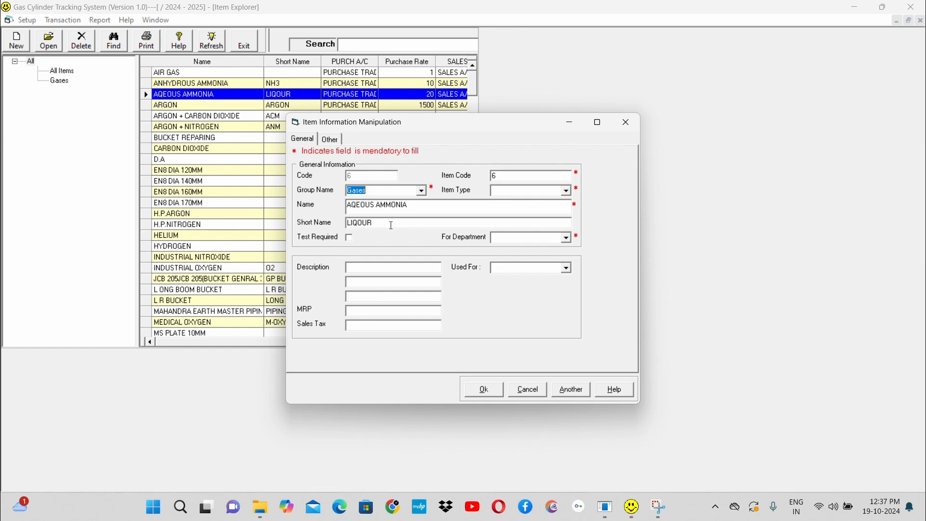
pyautogui.click(330, 140)
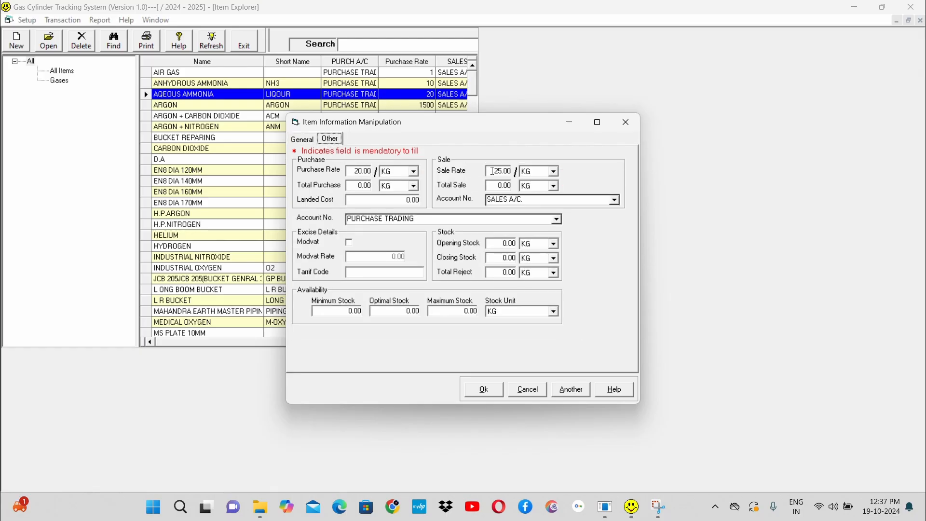
pyautogui.click(395, 171)
pyautogui.click(556, 200)
pyautogui.click(528, 391)
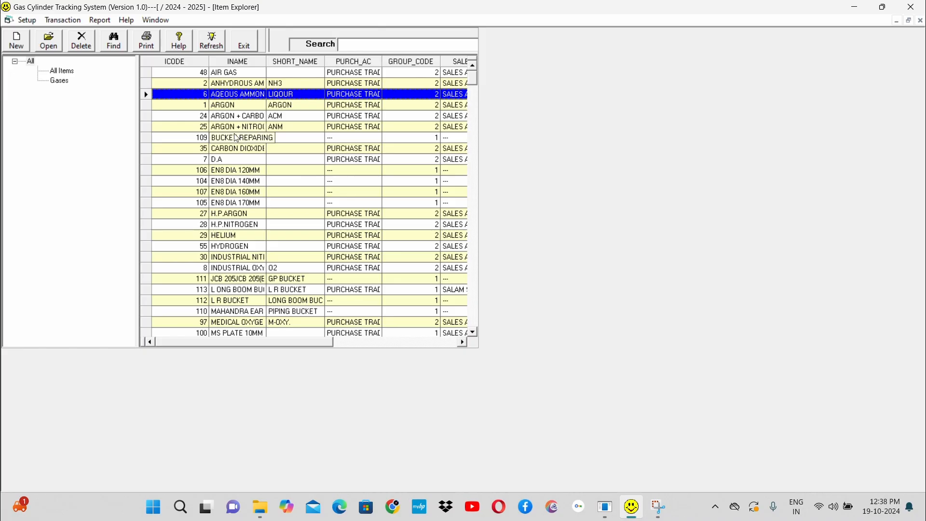
# Step: Open the INDUSTRIAL NITROXIDE item, review its purchase, sale and stock details, and save the record
pyautogui.click(244, 259)
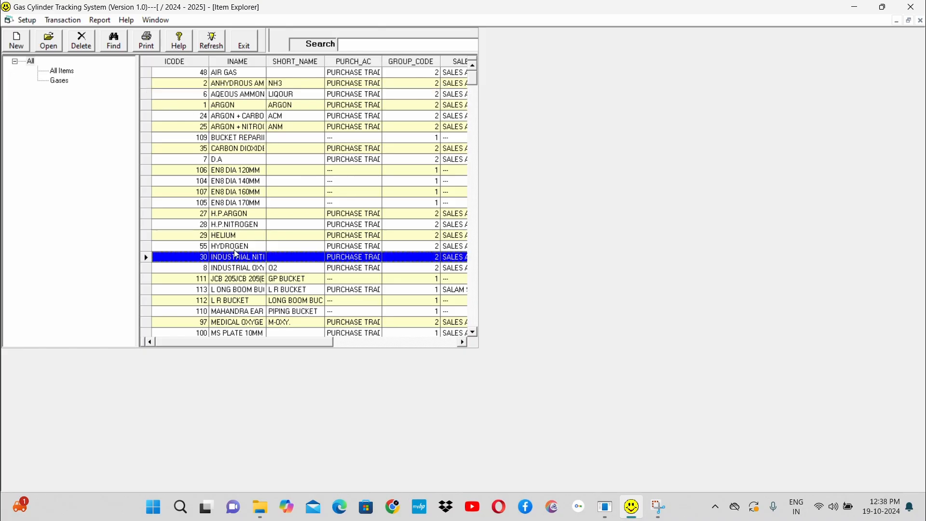
pyautogui.click(51, 43)
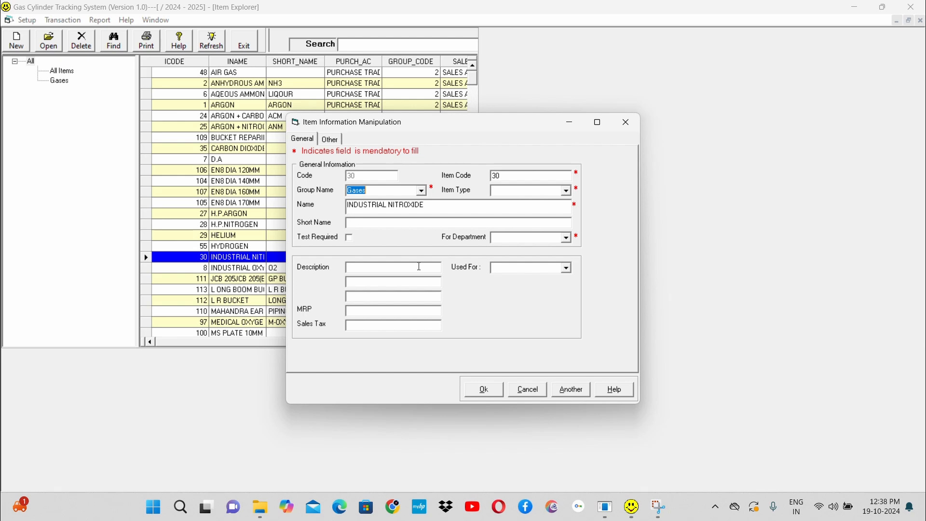
pyautogui.click(331, 140)
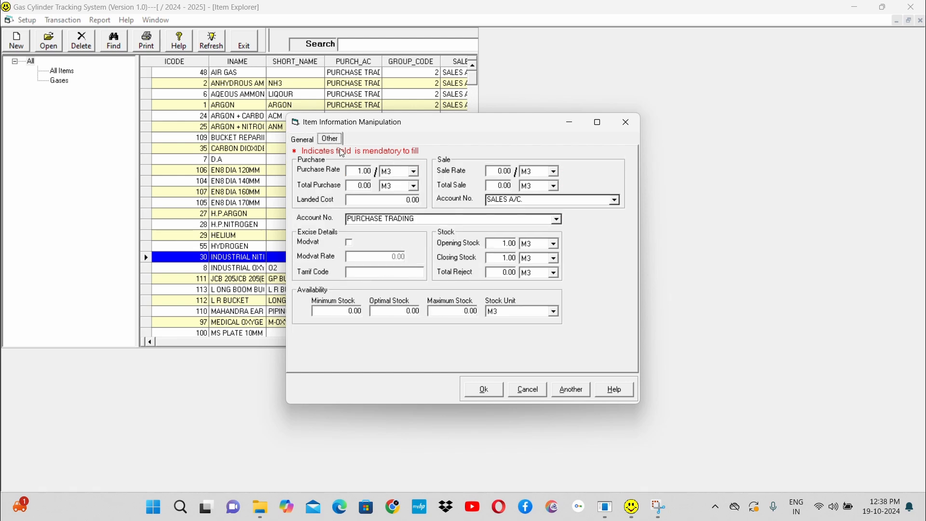
pyautogui.click(485, 390)
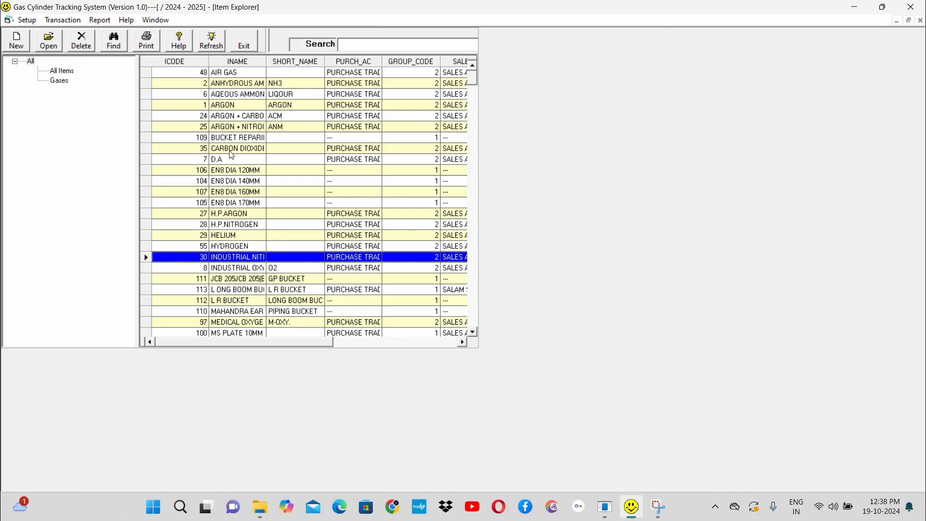
# Step: Request deletion of the CARBON DIOXIDE item and decline it at the confirmation
pyautogui.click(243, 151)
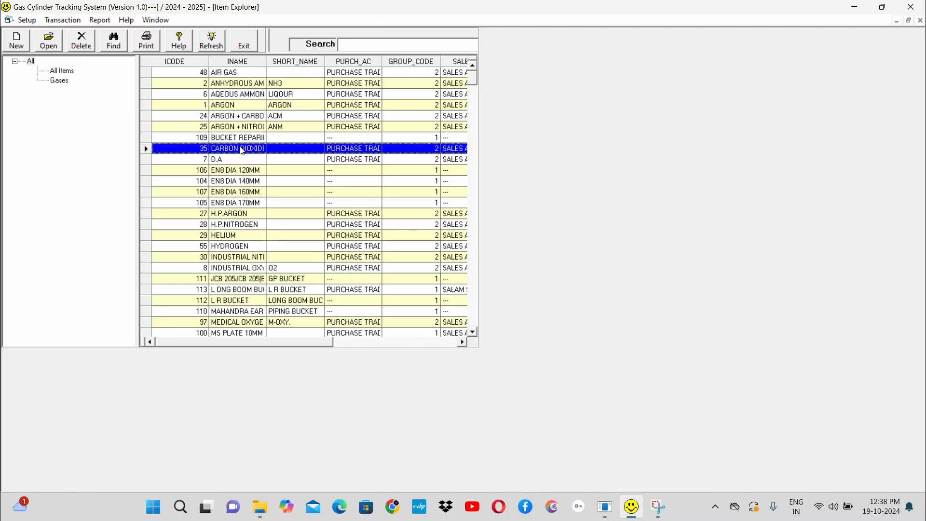
pyautogui.click(83, 40)
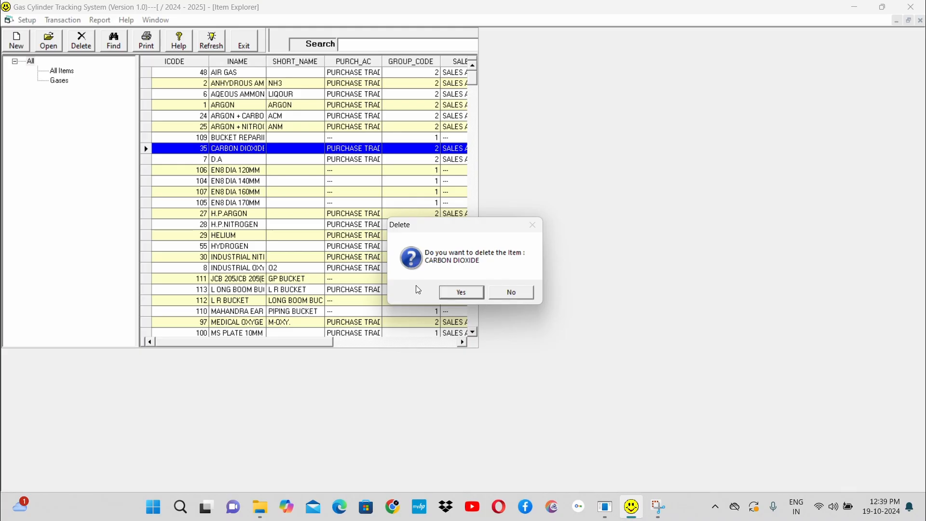
pyautogui.click(523, 293)
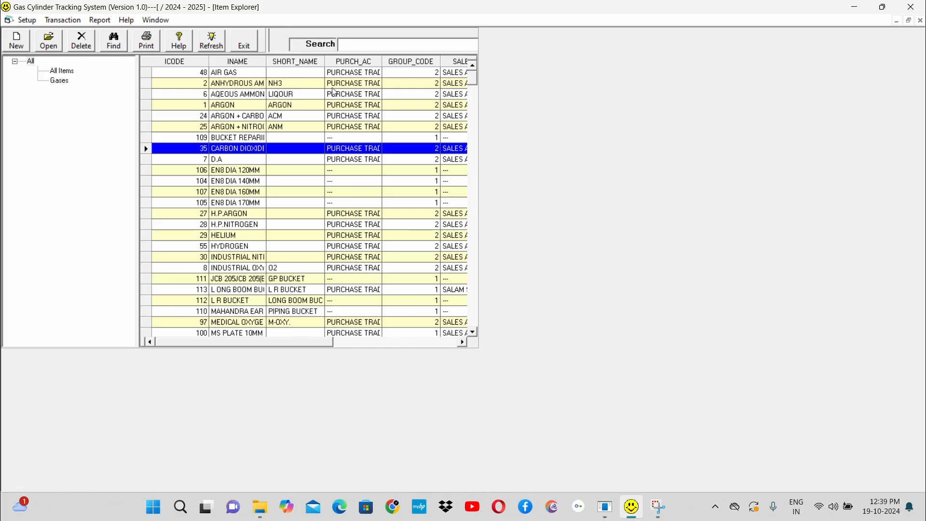
# Step: Search the item list for INDU, then clear the search text
pyautogui.click(381, 45)
pyautogui.write('INDU')
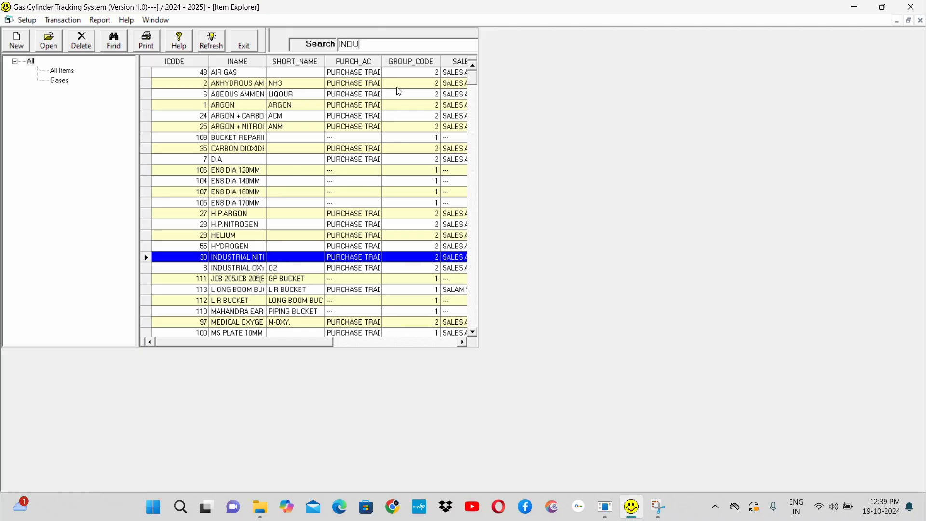
pyautogui.press('BackSpace')
pyautogui.press('BackSpace')
pyautogui.press('BackSpace')
pyautogui.press('BackSpace')
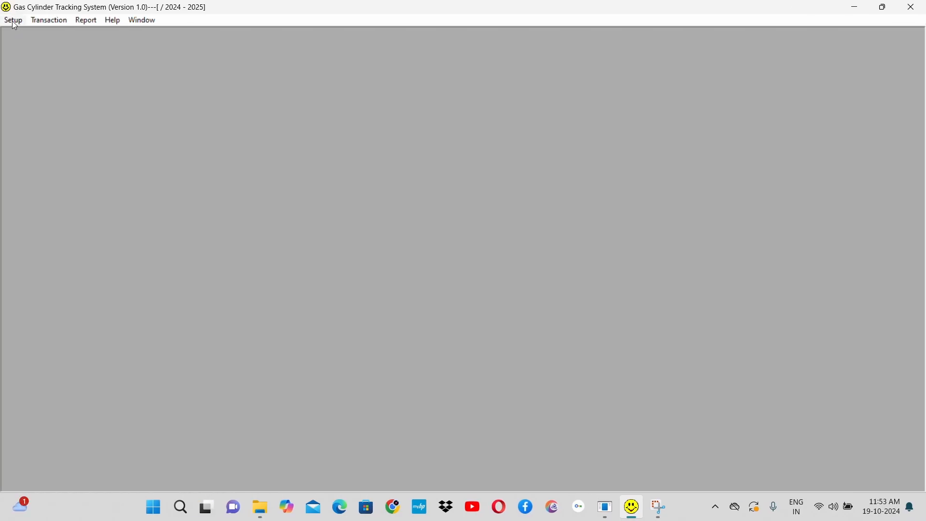
# Step: Open the Party Explorer and review the customer, supplier, dealer and consignee lists
pyautogui.click(14, 24)
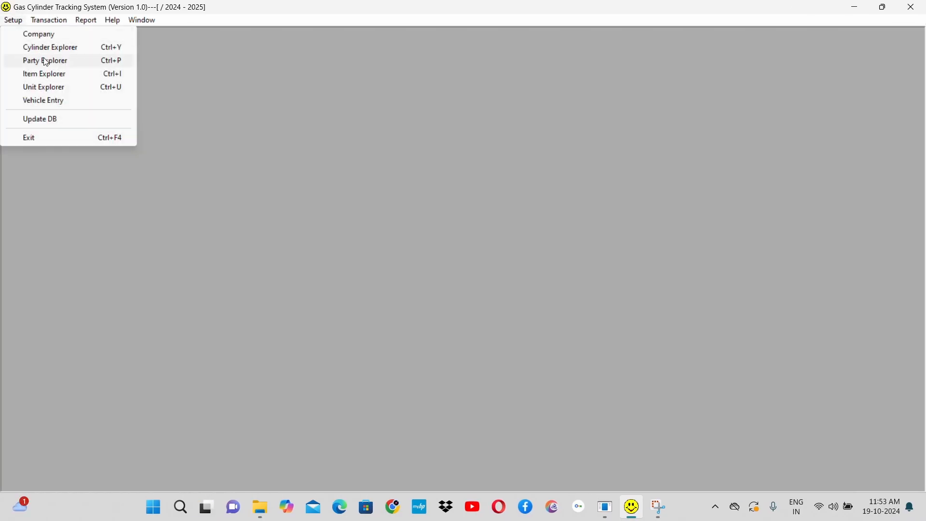
pyautogui.click(77, 62)
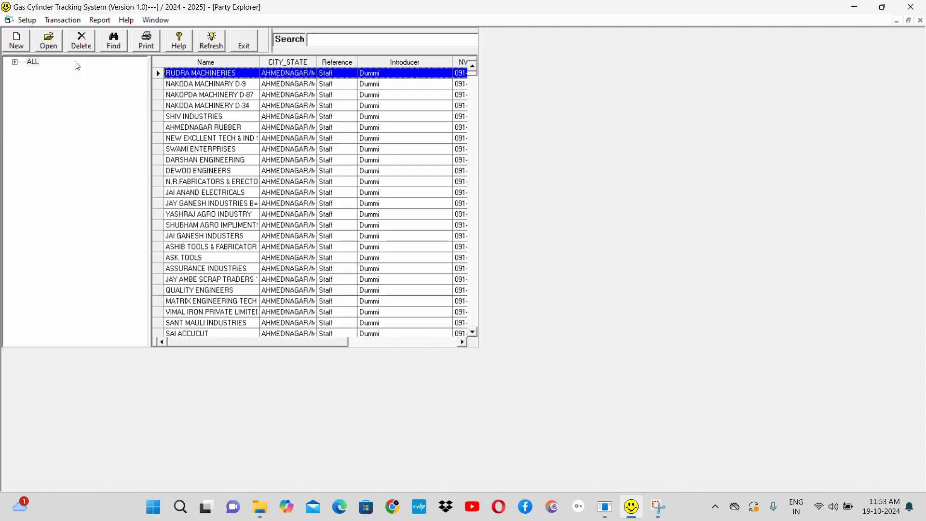
pyautogui.click(16, 63)
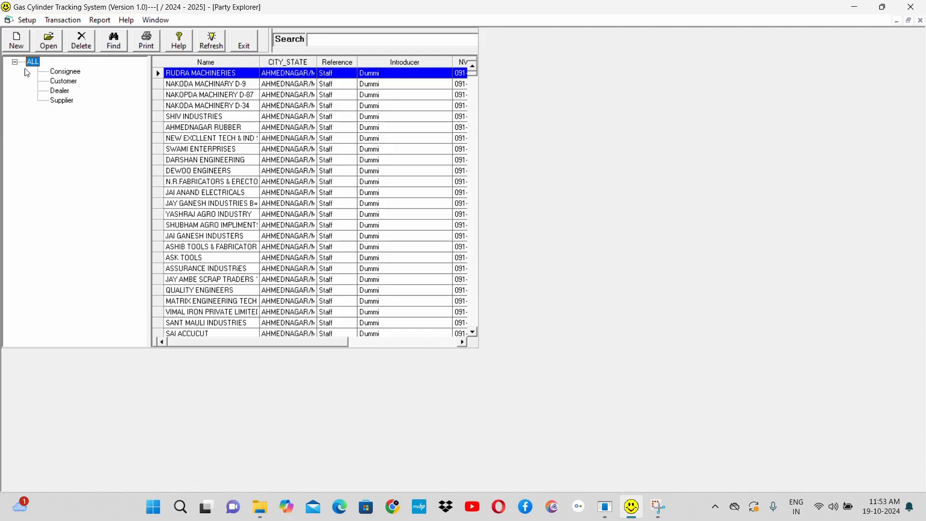
pyautogui.click(72, 82)
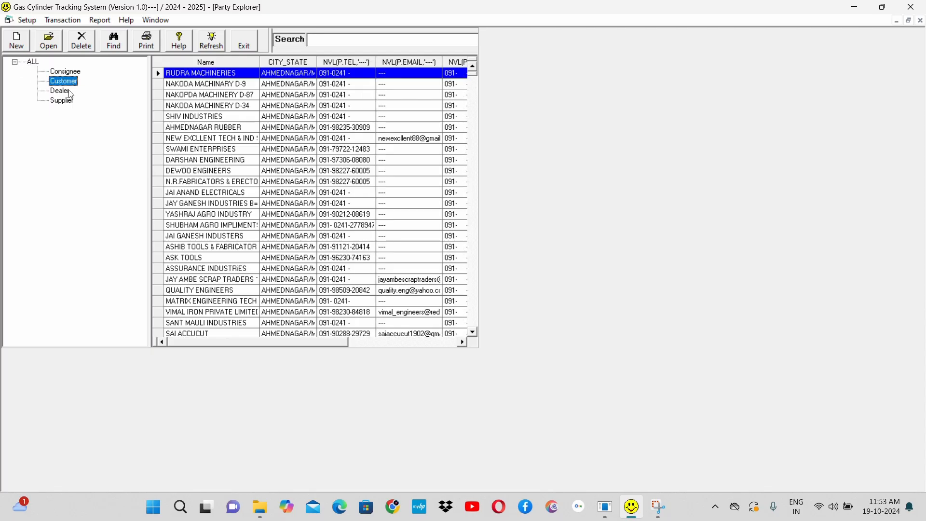
pyautogui.click(67, 102)
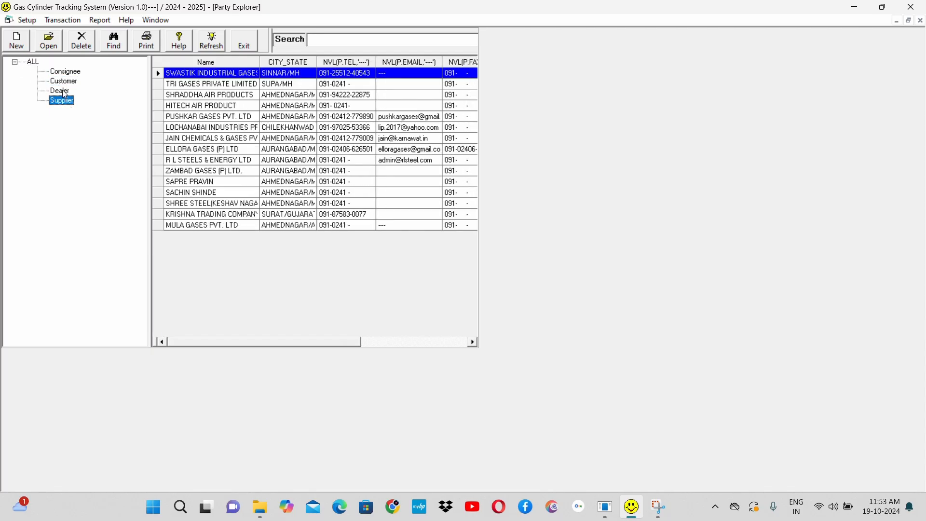
pyautogui.click(66, 92)
pyautogui.click(78, 73)
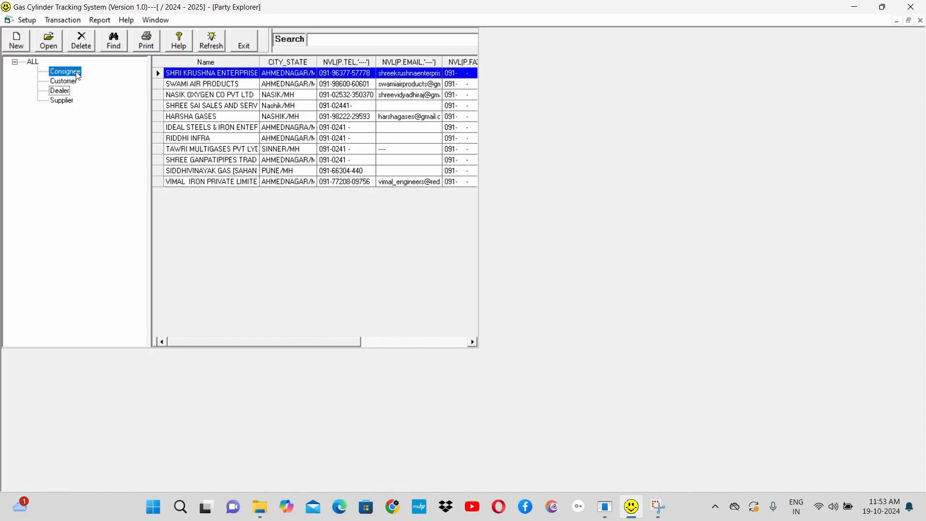
pyautogui.click(64, 102)
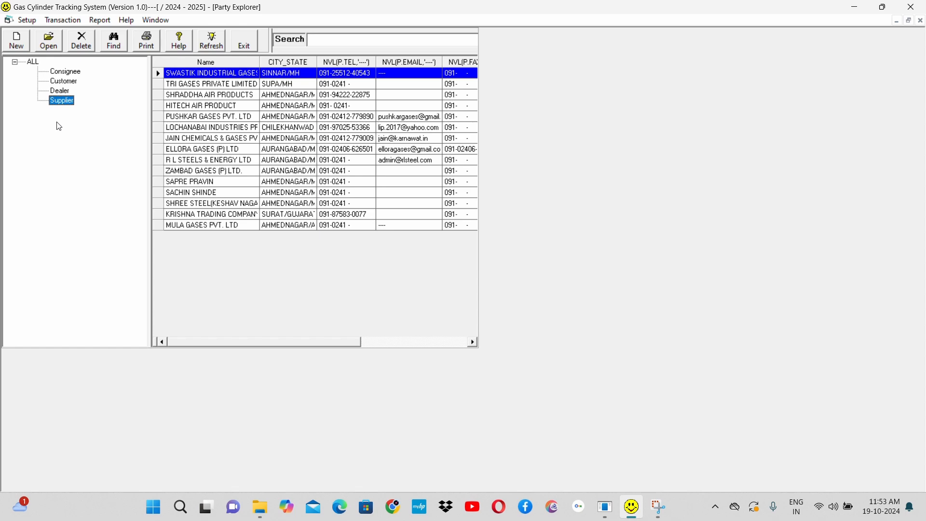
# Step: Start a new party record and set its party type to Customer
pyautogui.click(17, 42)
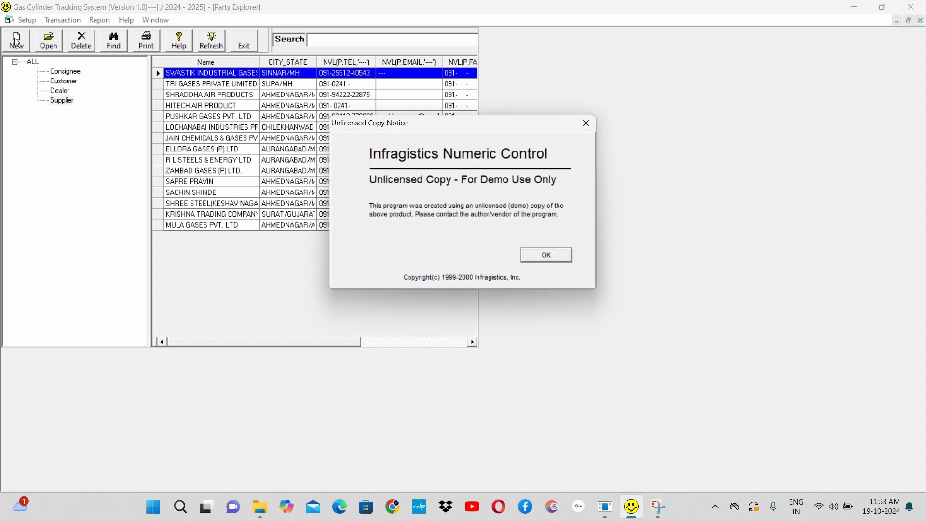
pyautogui.press('Return')
pyautogui.press('Return')
pyautogui.press('Return')
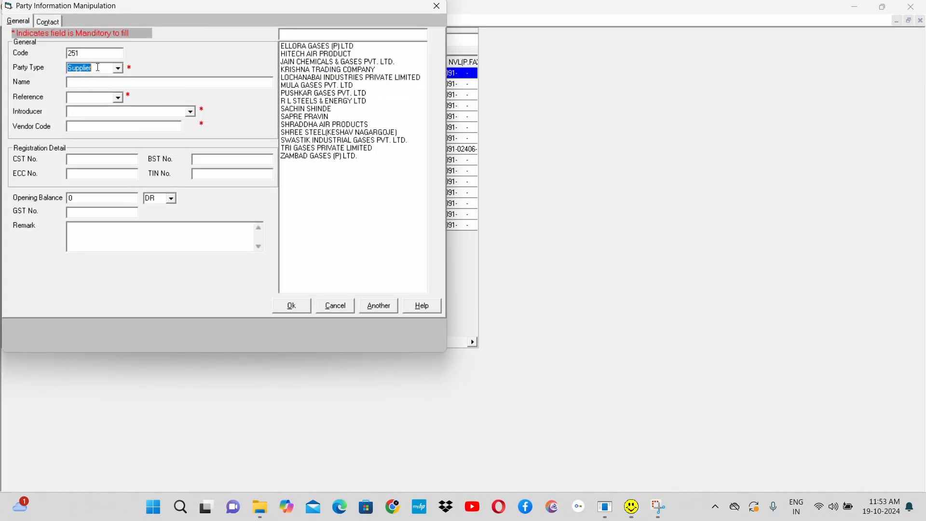
pyautogui.click(120, 68)
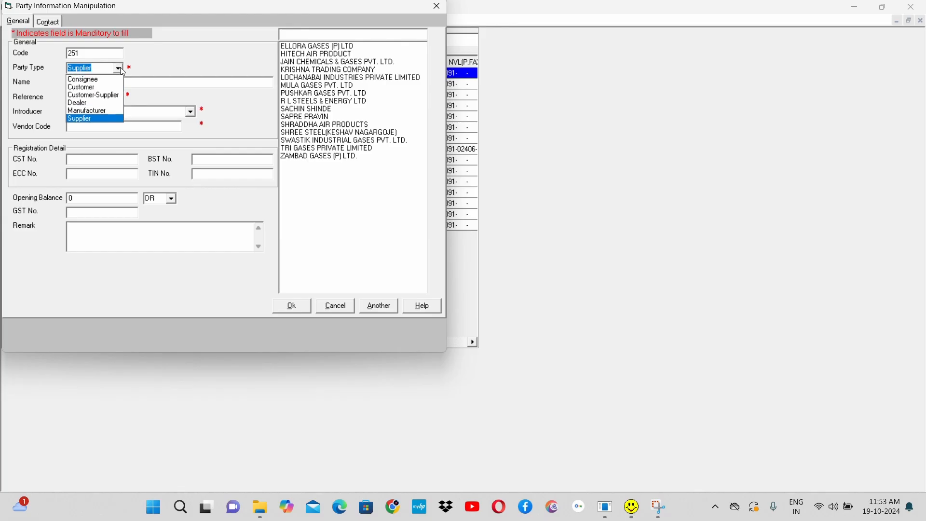
pyautogui.click(120, 67)
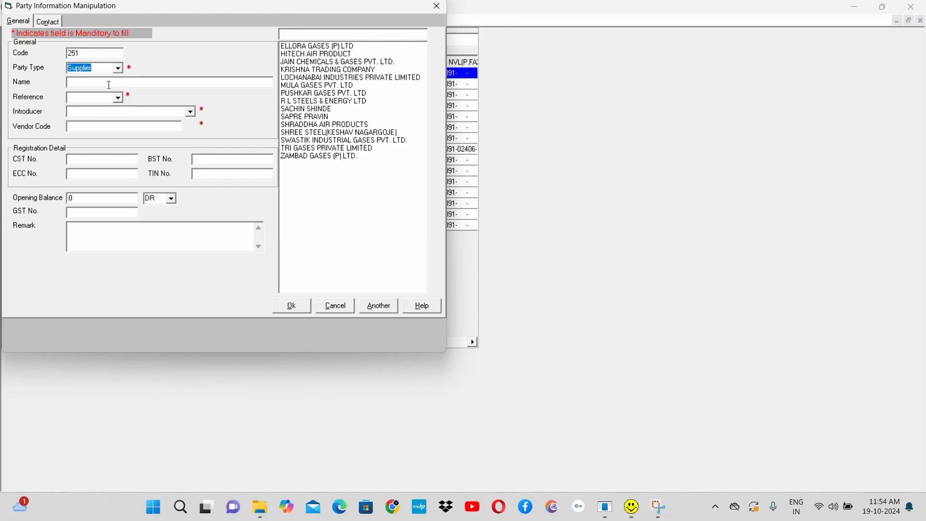
pyautogui.click(119, 69)
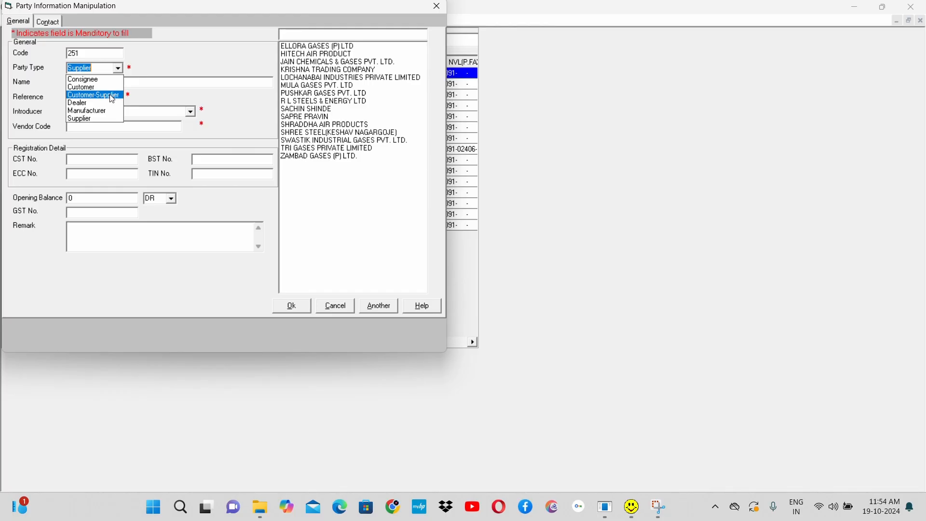
pyautogui.click(105, 89)
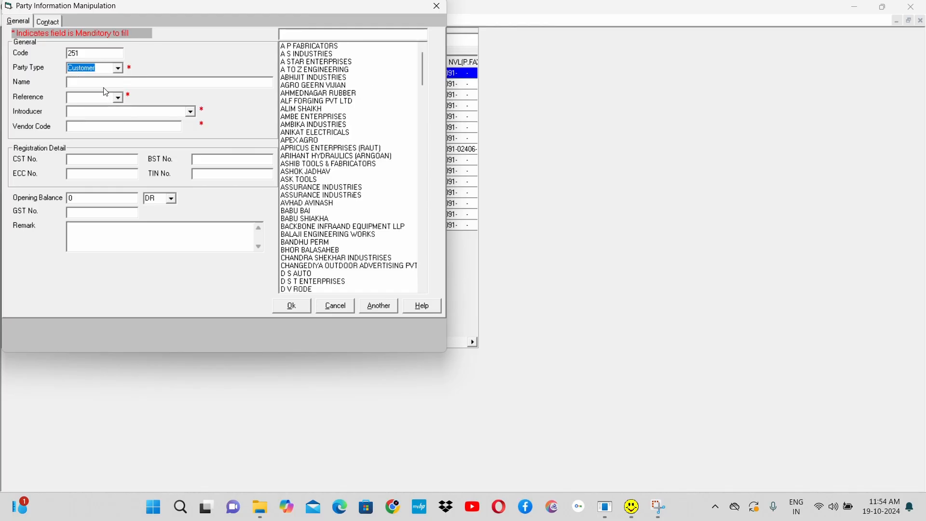
# Step: Set the new party's reference to Staff and review its vendor code, opening balance, GST number and remark fields
pyautogui.click(142, 82)
pyautogui.click(115, 98)
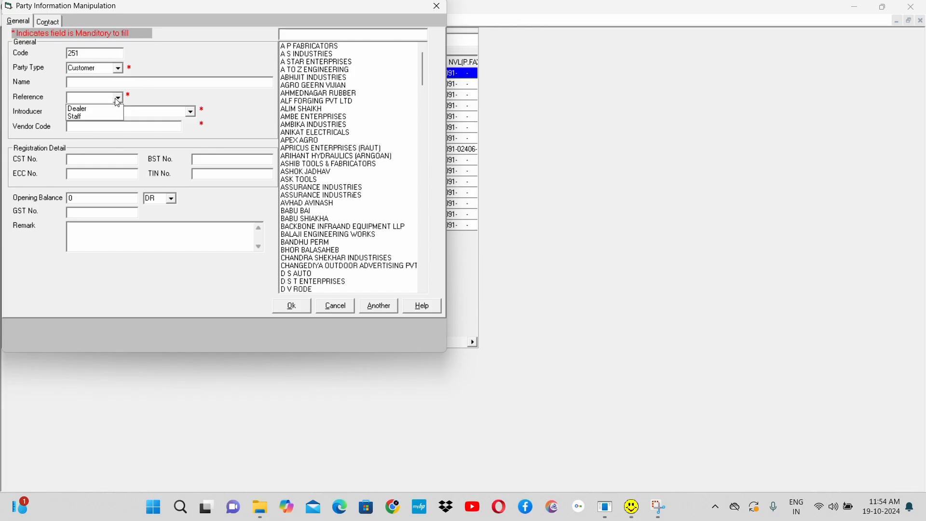
pyautogui.click(108, 117)
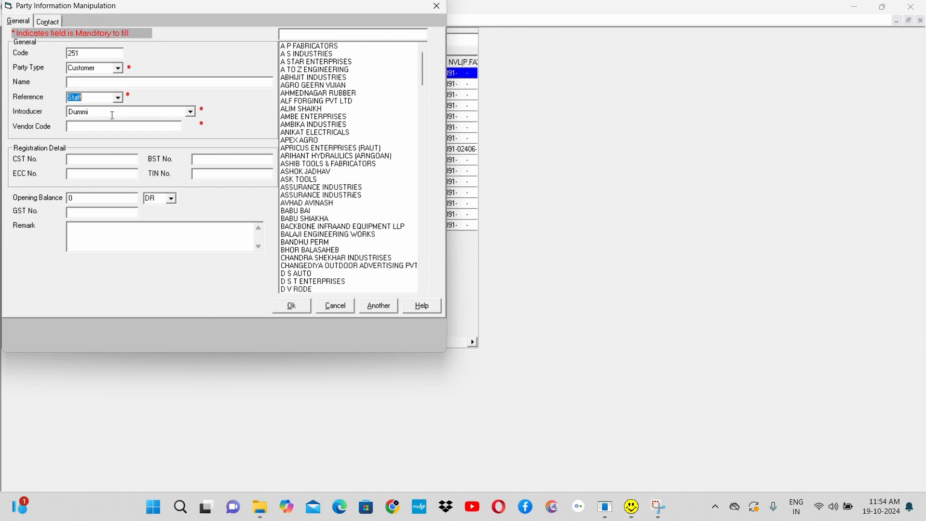
pyautogui.click(153, 127)
pyautogui.click(102, 201)
pyautogui.click(173, 200)
pyautogui.click(173, 201)
pyautogui.click(104, 214)
pyautogui.click(98, 227)
# Step: Review the new party's contact and address fields, and discard the party without saving
pyautogui.click(49, 21)
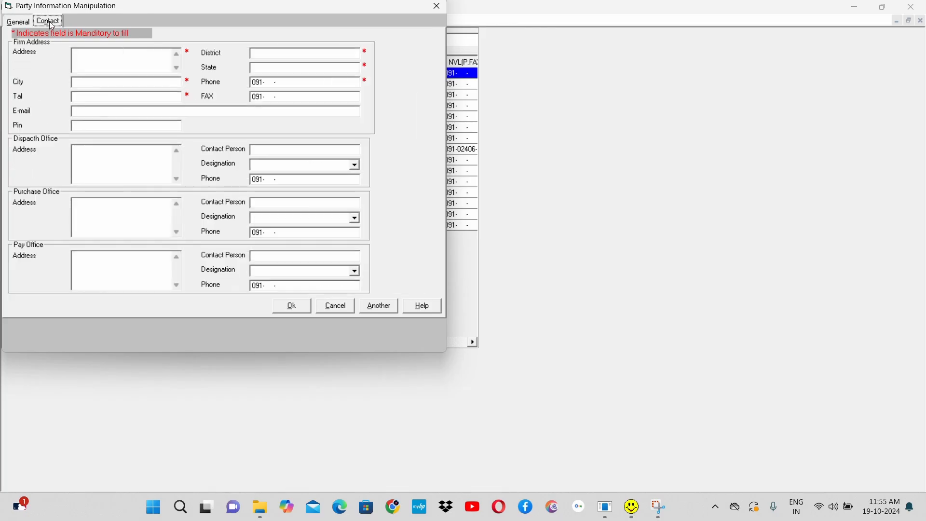
pyautogui.click(121, 60)
pyautogui.click(24, 22)
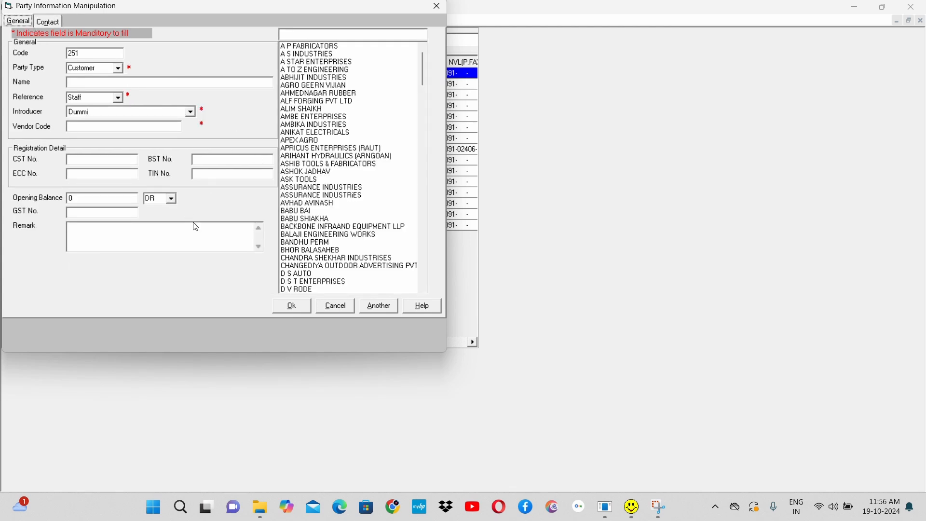
pyautogui.click(336, 308)
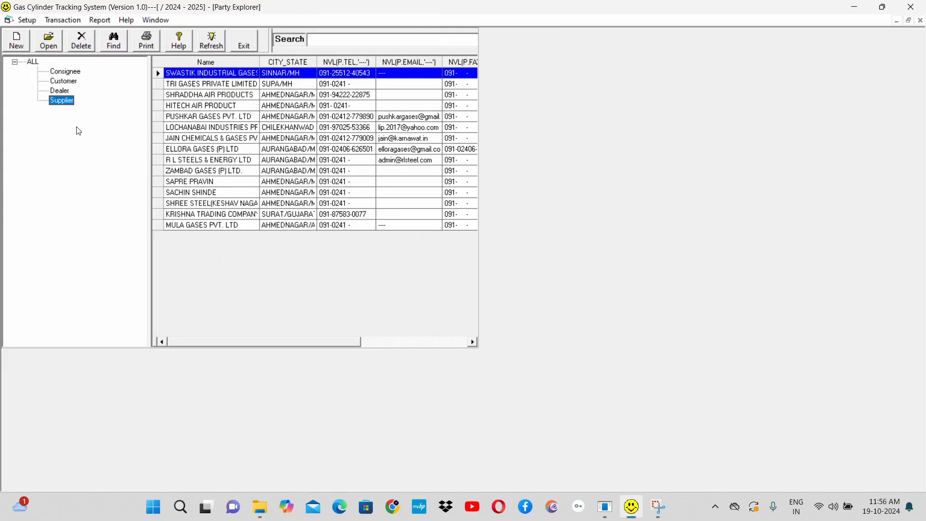
# Step: Open the KARTIK INDUSTRIES customer record, review its general and contact details, and save it
pyautogui.click(63, 82)
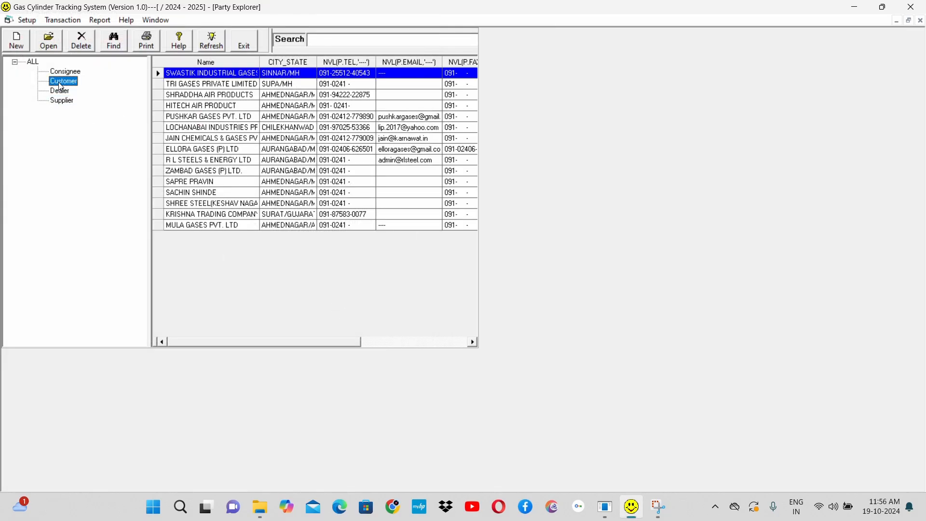
pyautogui.click(215, 95)
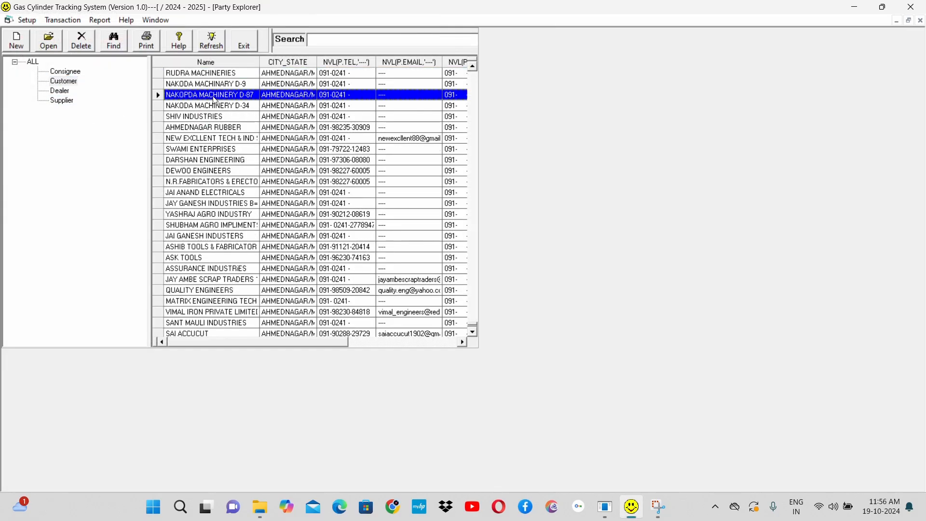
pyautogui.hotkey('ctrl', 'End')
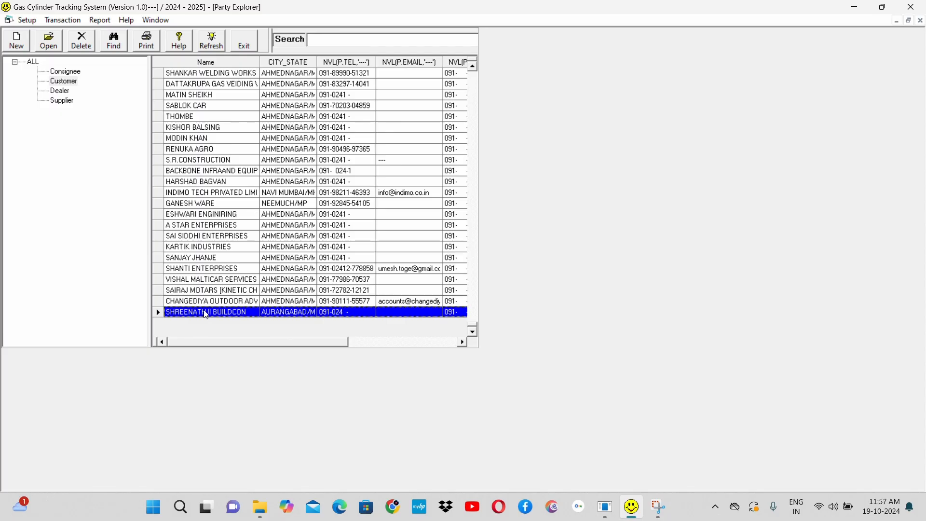
pyautogui.click(226, 246)
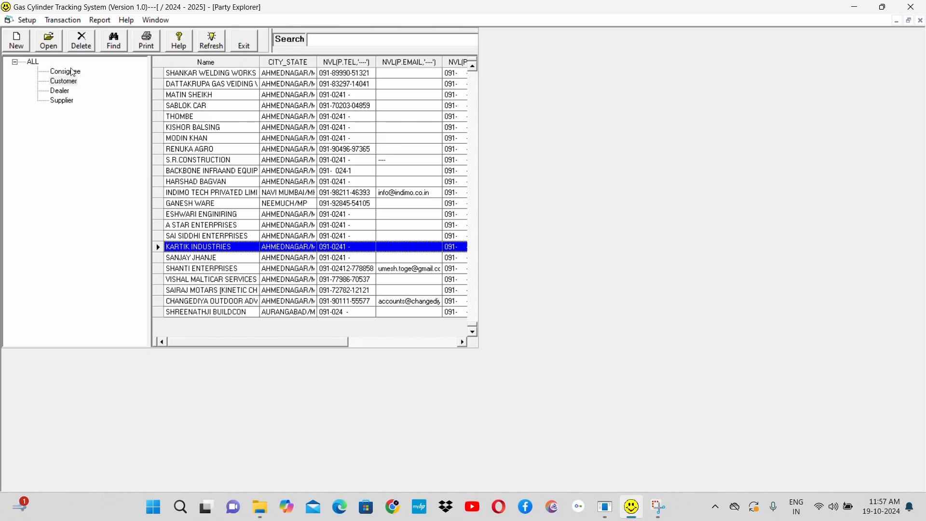
pyautogui.click(50, 45)
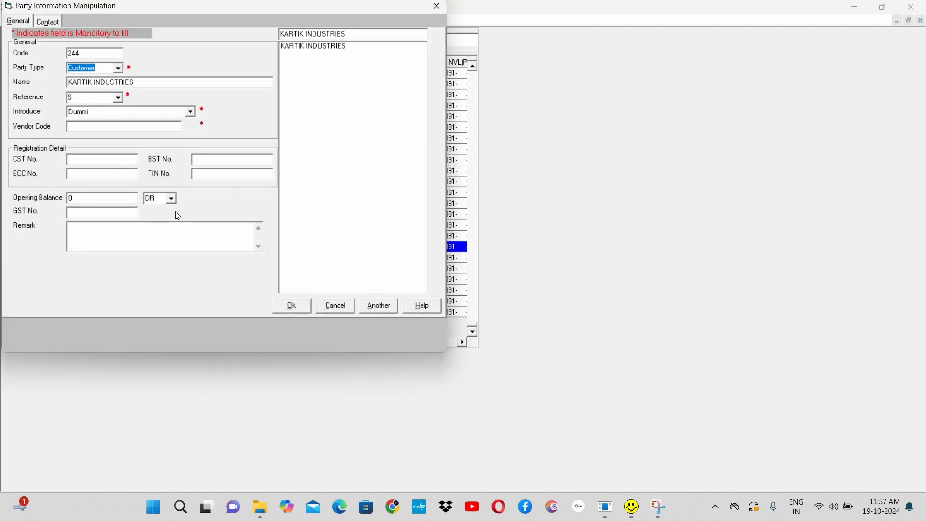
pyautogui.click(88, 212)
pyautogui.click(50, 22)
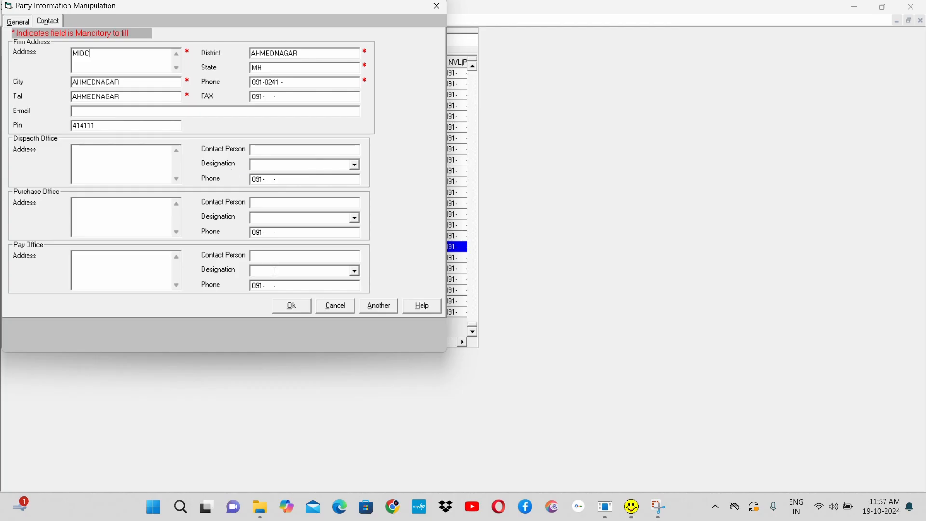
pyautogui.click(292, 307)
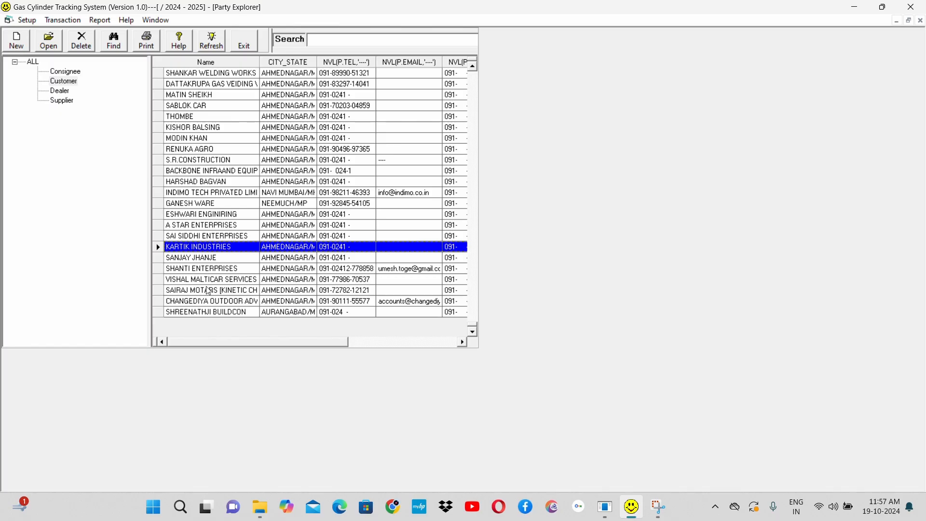
# Step: Request deletion of the customer listed directly below KARTIK INDUSTRIES and decline it at the confirmation
pyautogui.click(233, 258)
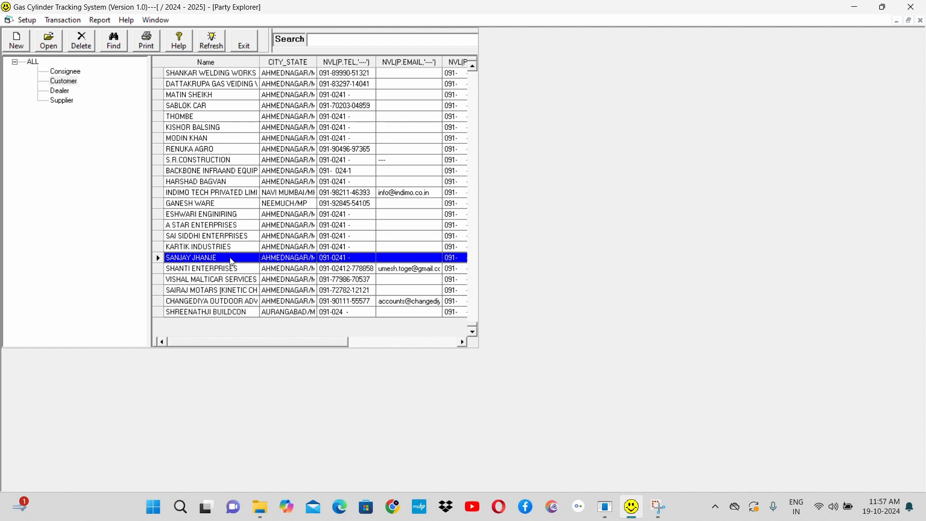
pyautogui.click(83, 43)
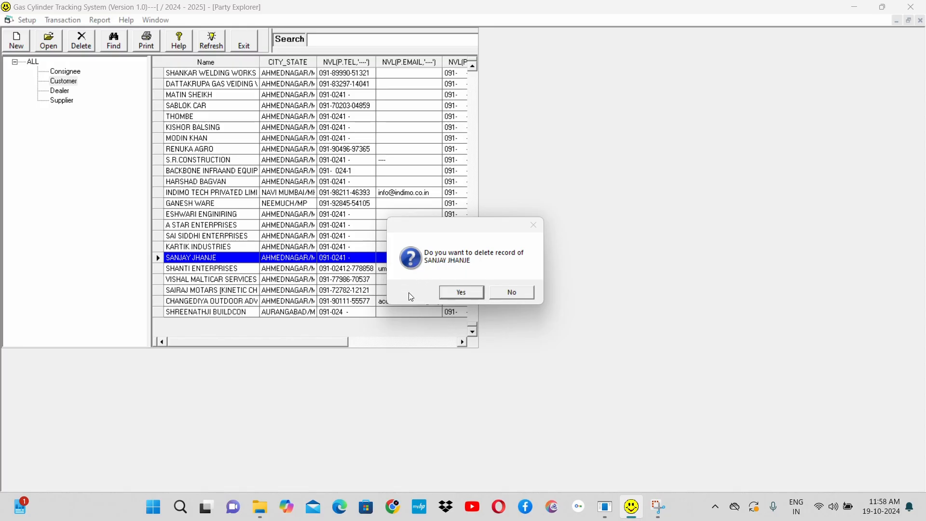
pyautogui.click(521, 291)
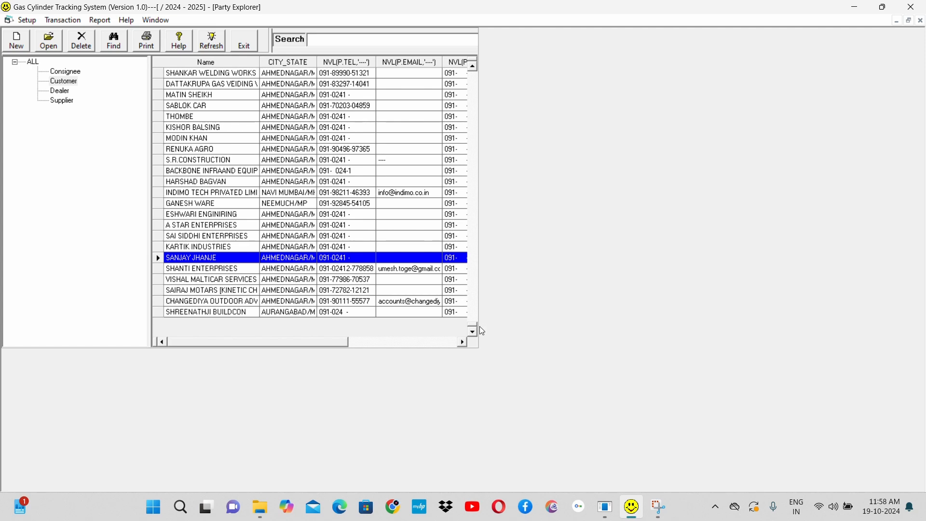
# Step: Sort the customer list alphabetically by name and select A P FABRICATORS at its start
pyautogui.moveTo(473, 323); pyautogui.dragTo(460, 74)
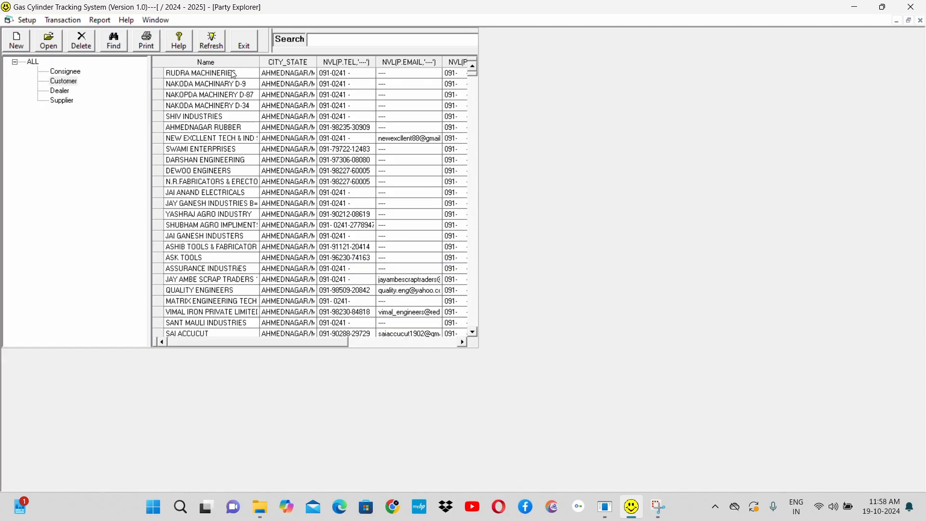
pyautogui.click(233, 74)
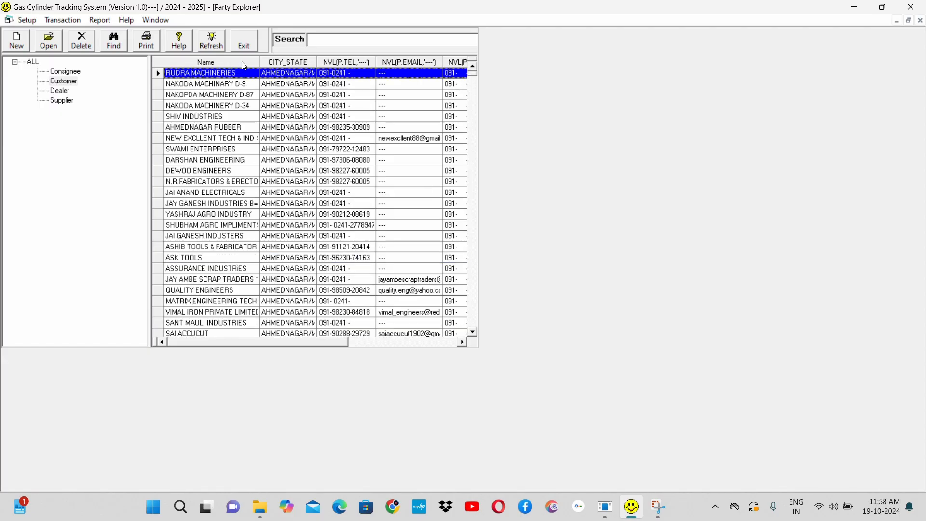
pyautogui.click(243, 64)
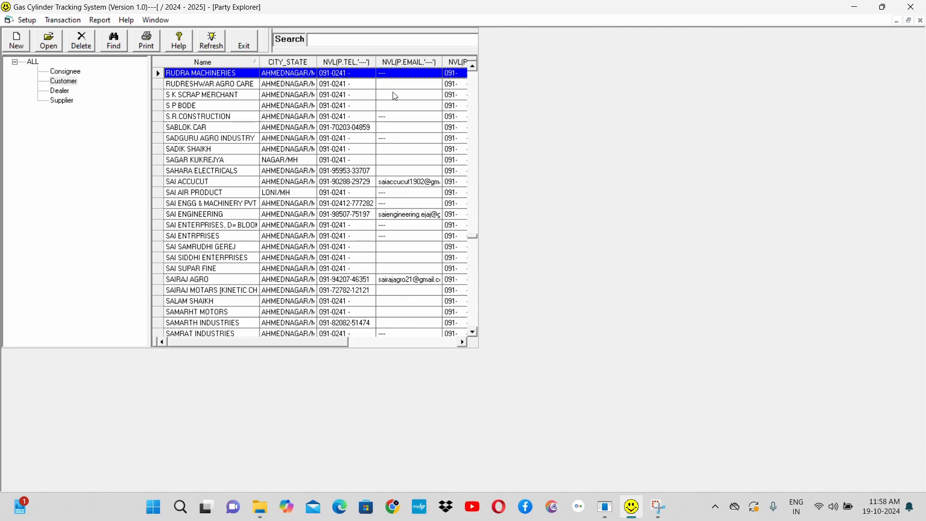
pyautogui.moveTo(472, 229); pyautogui.dragTo(473, 73)
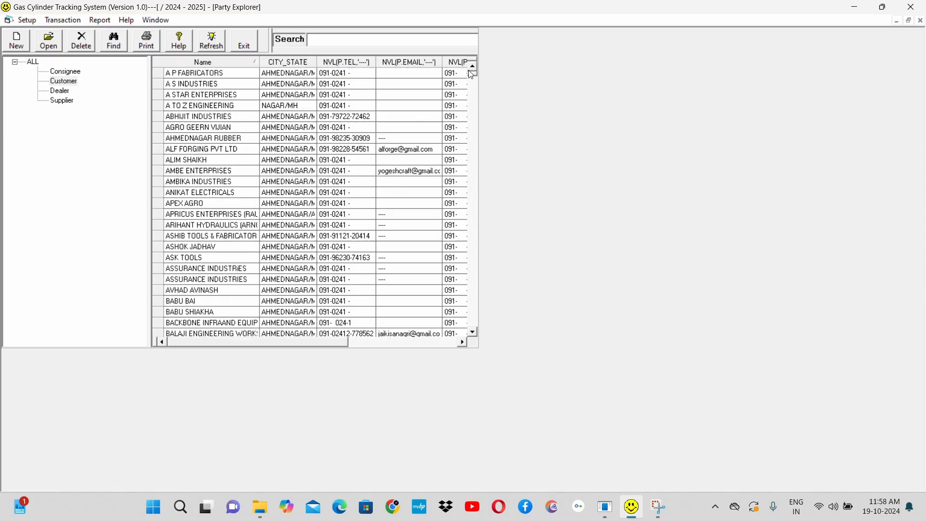
pyautogui.click(230, 77)
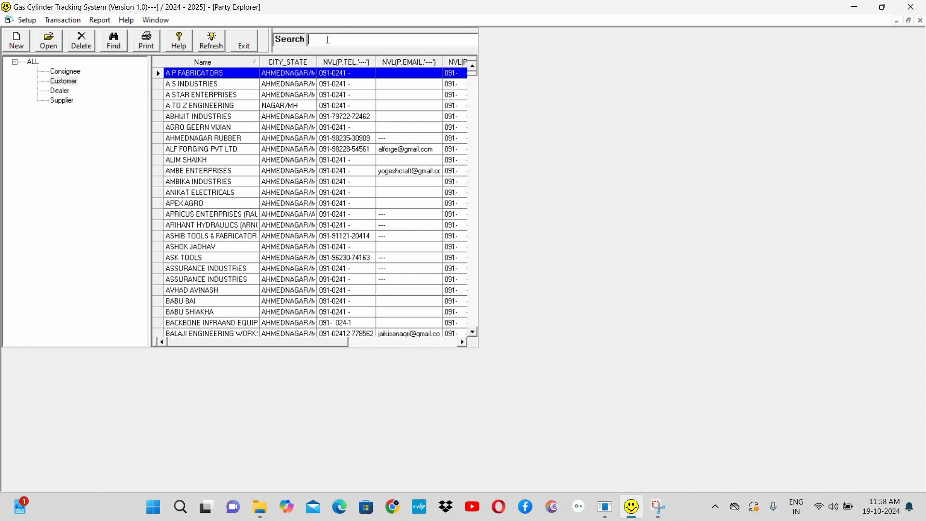
# Step: Search the customer list for "Pad" and for "vij", and close the Party Explorer
pyautogui.write('Pa')
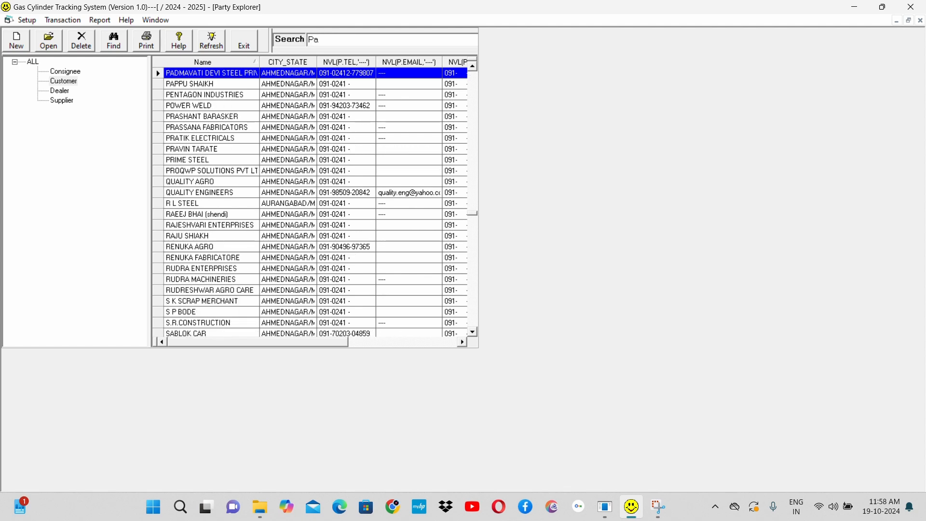
pyautogui.write('d')
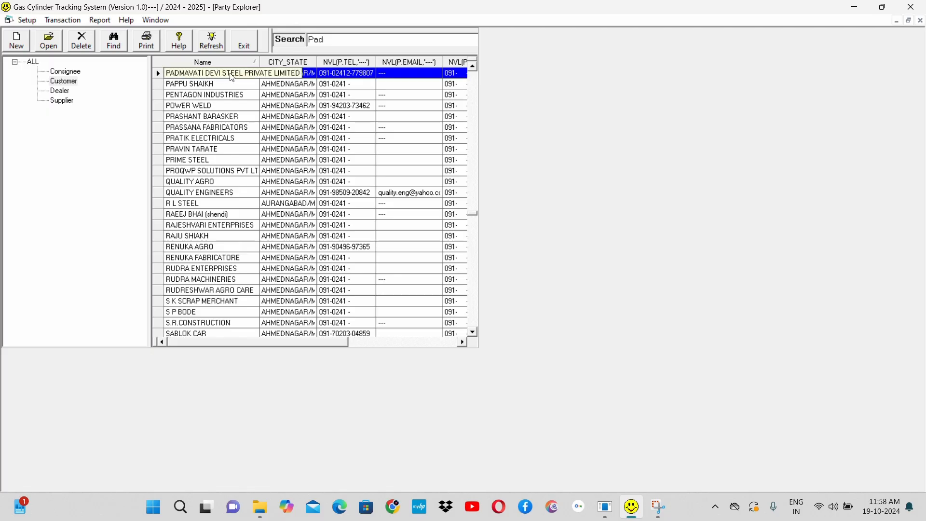
pyautogui.press('BackSpace')
pyautogui.press('BackSpace')
pyautogui.press('BackSpace')
pyautogui.write('vij')
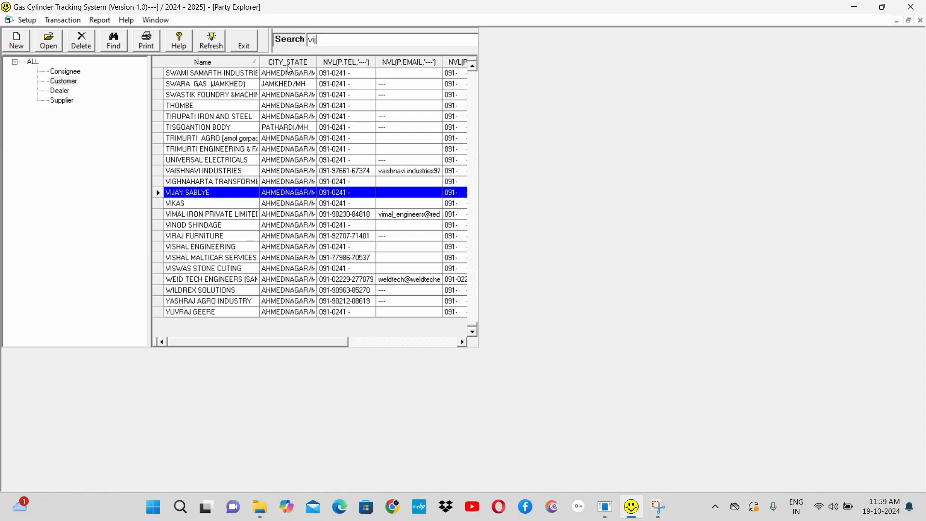
pyautogui.click(245, 43)
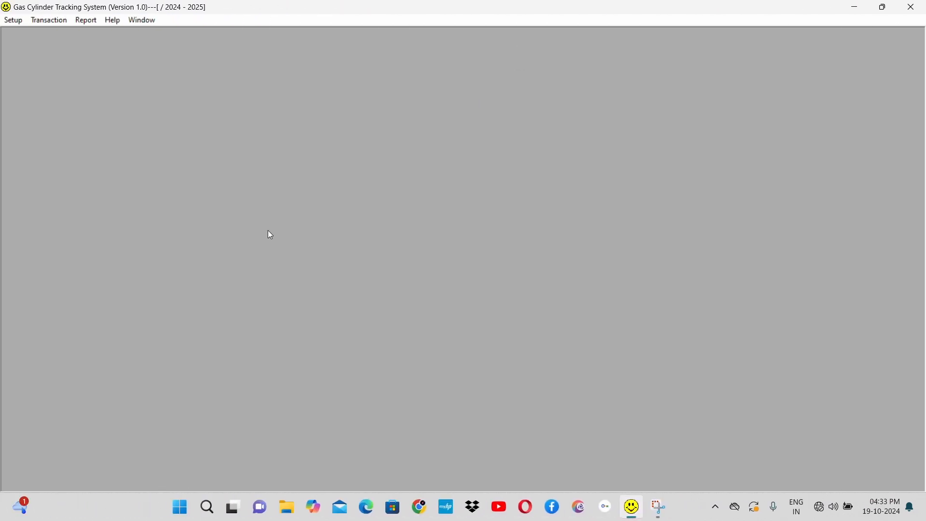
# Step: Open the Unit Explorer and dismiss its licence notices to reach the list of measurement units
pyautogui.click(12, 21)
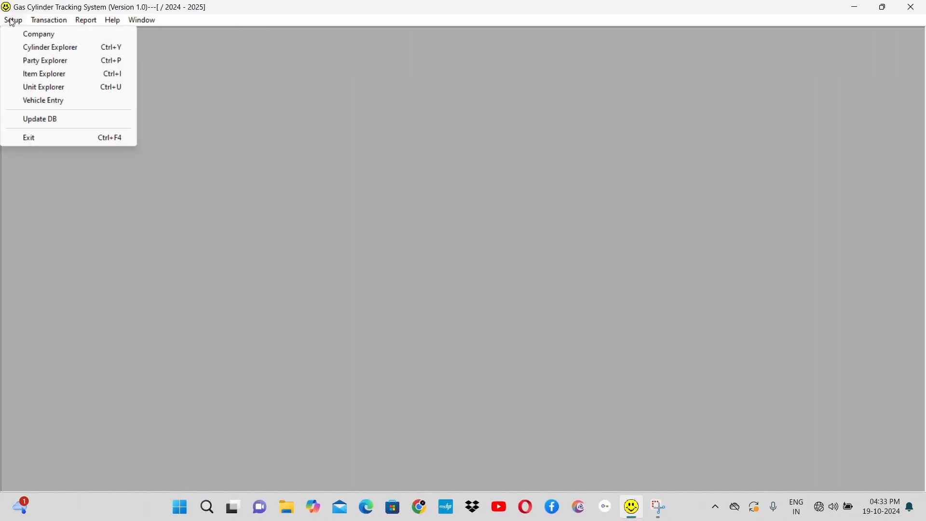
pyautogui.click(75, 90)
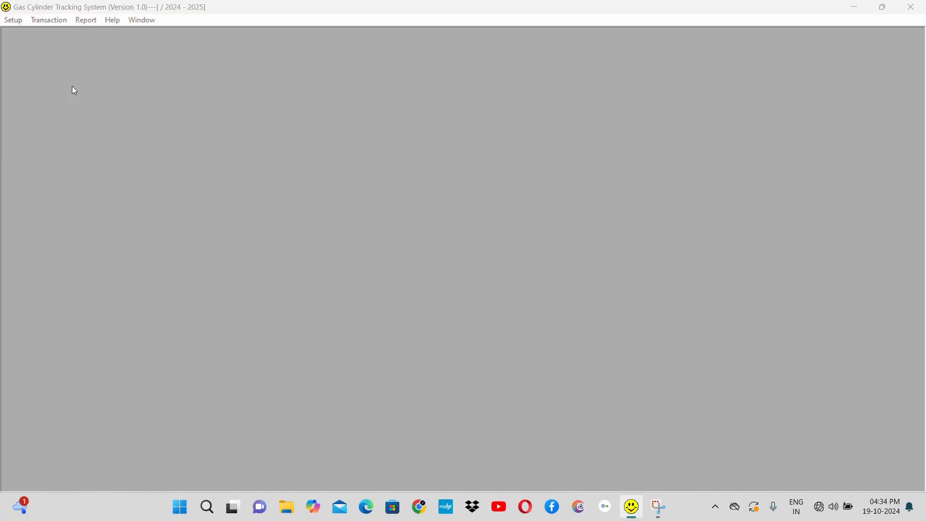
pyautogui.press('Return')
pyautogui.press('Return')
pyautogui.press('Return')
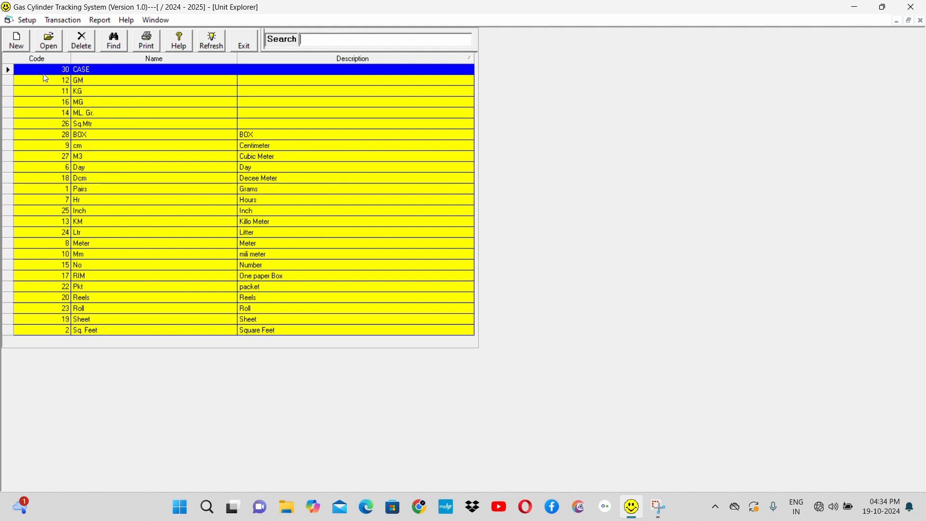
# Step: Add a new unit named Gm with the description Gram, save it and refresh the unit list
pyautogui.click(19, 43)
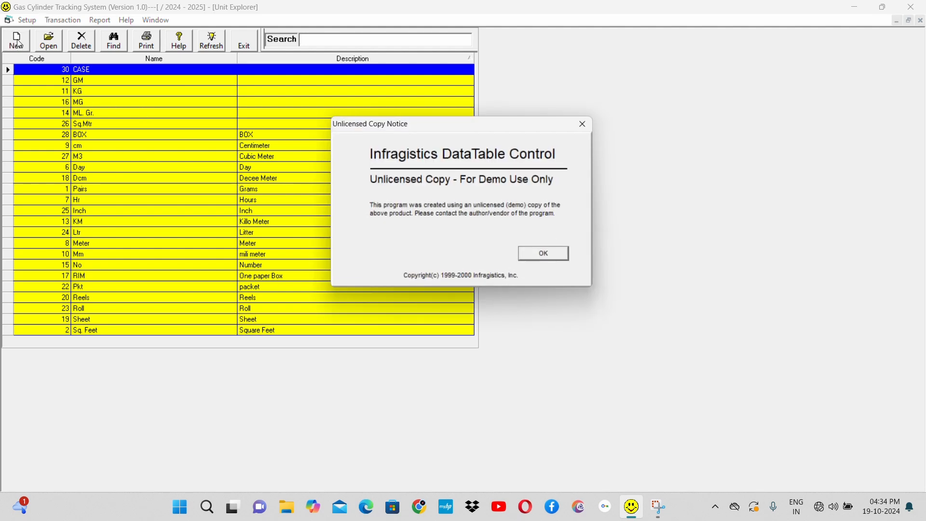
pyautogui.press('Return')
pyautogui.press('Return')
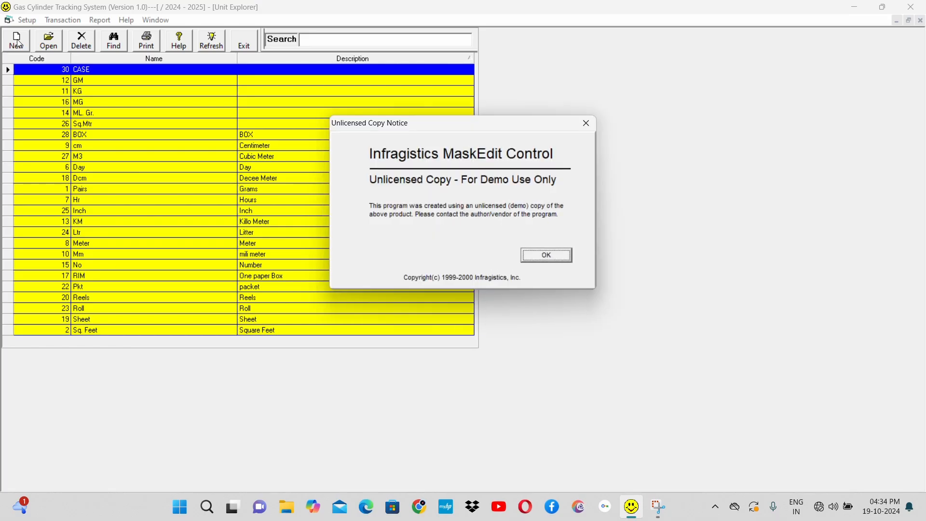
pyautogui.press('Return')
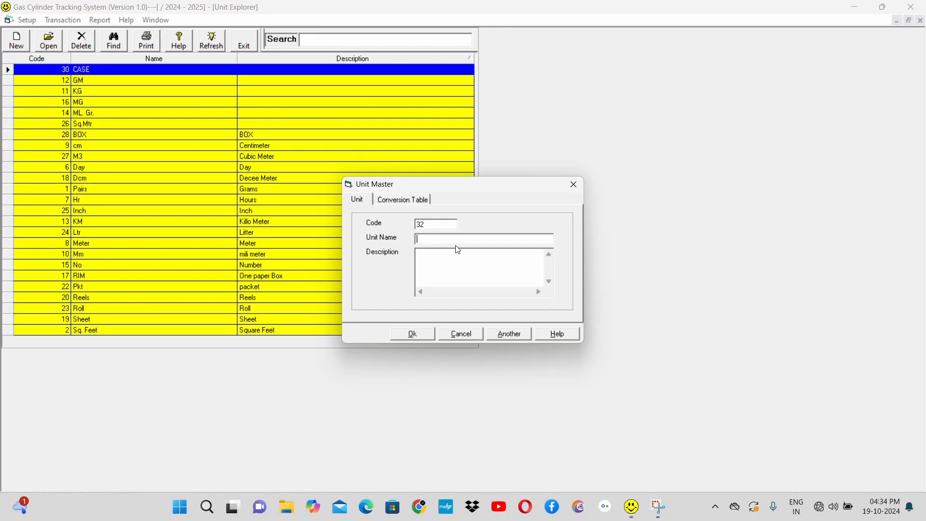
pyautogui.write('Gm')
pyautogui.click(440, 266)
pyautogui.write('Gram')
pyautogui.click(413, 334)
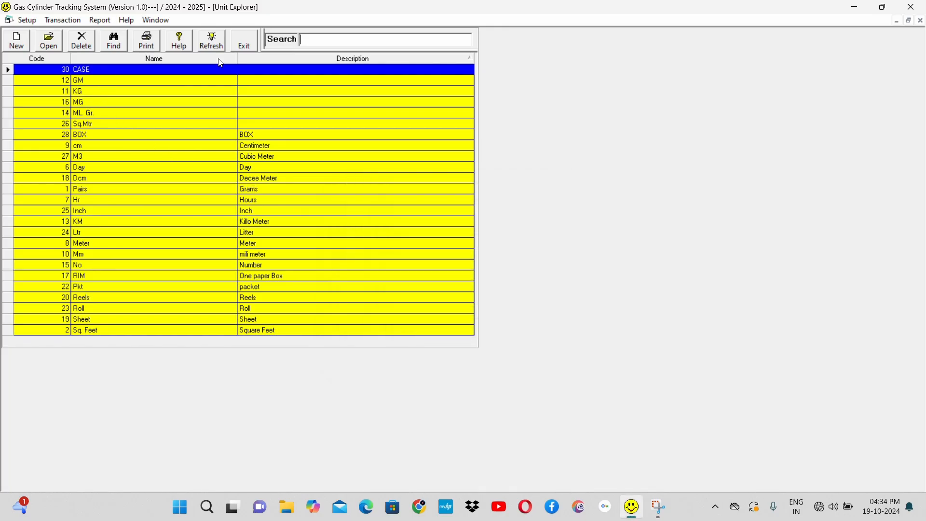
pyautogui.click(211, 42)
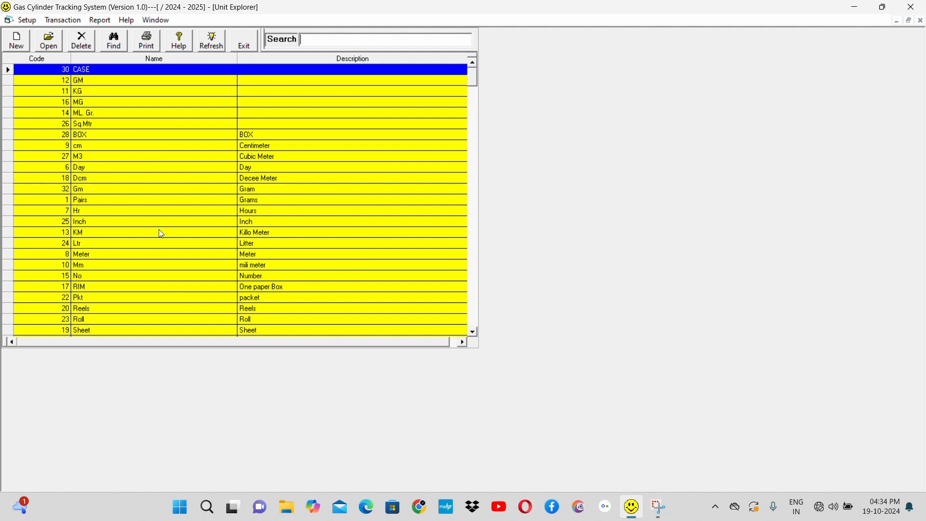
# Step: Open the Gm unit's record, review its name and description, and save it without edits
pyautogui.scroll(-1, 191, 176)
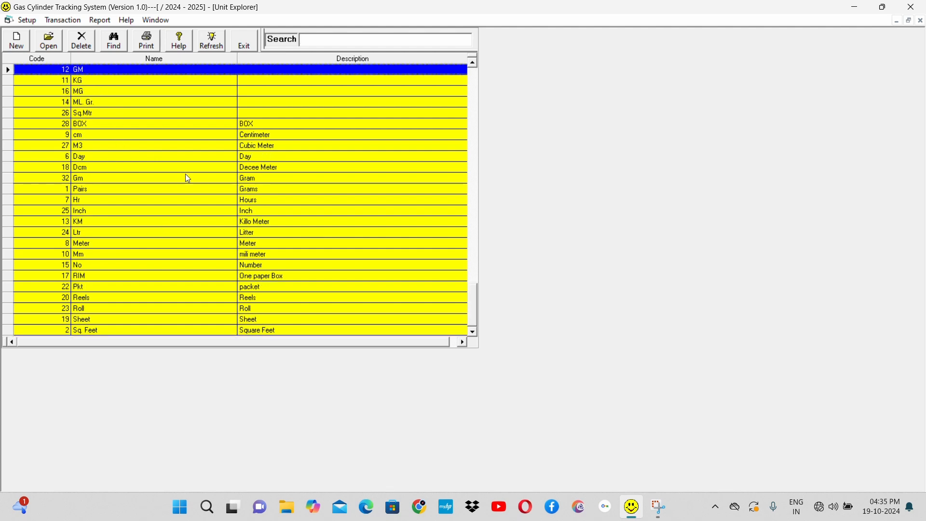
pyautogui.click(185, 178)
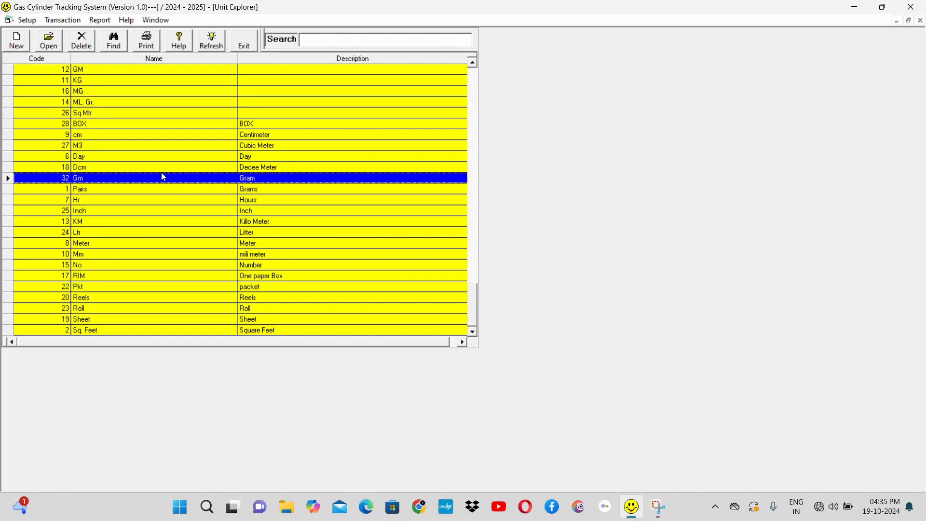
pyautogui.click(49, 41)
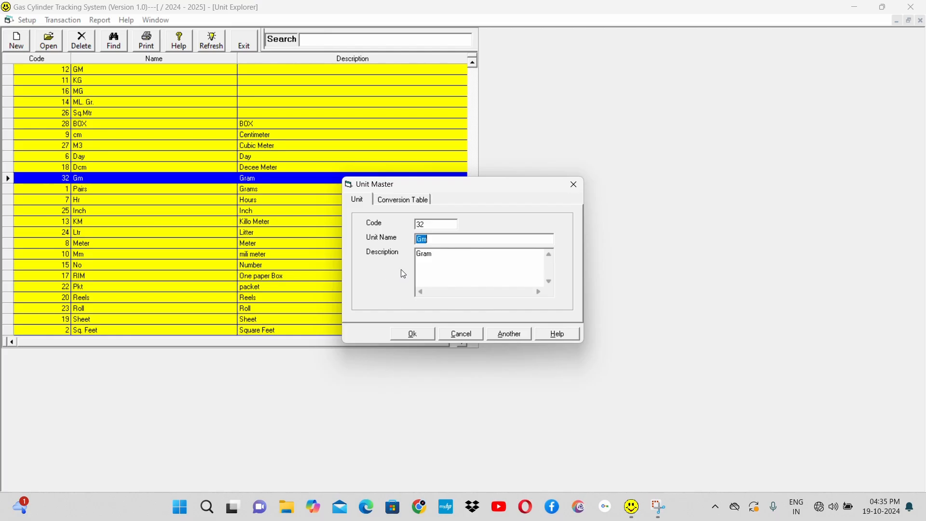
pyautogui.click(414, 334)
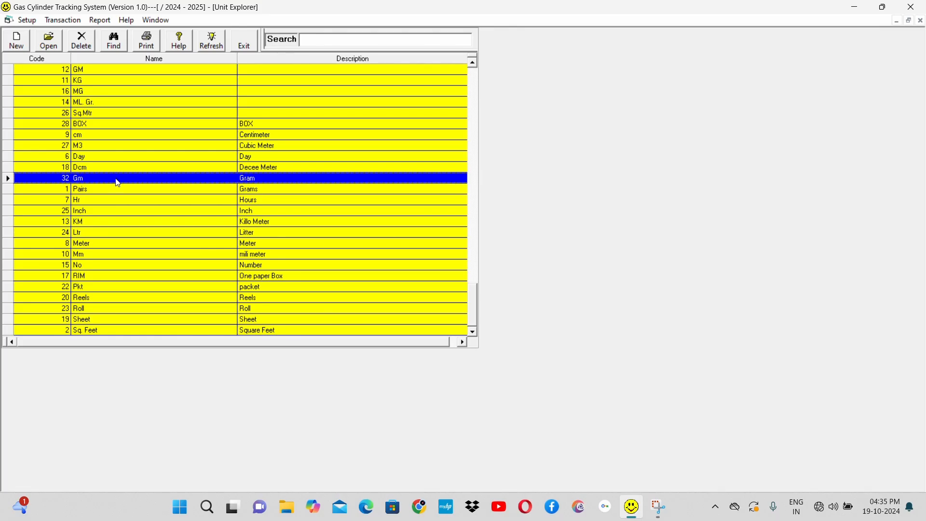
# Step: Delete the Gm unit described as Gram, confirm the deletion and close the Unit Explorer
pyautogui.click(81, 43)
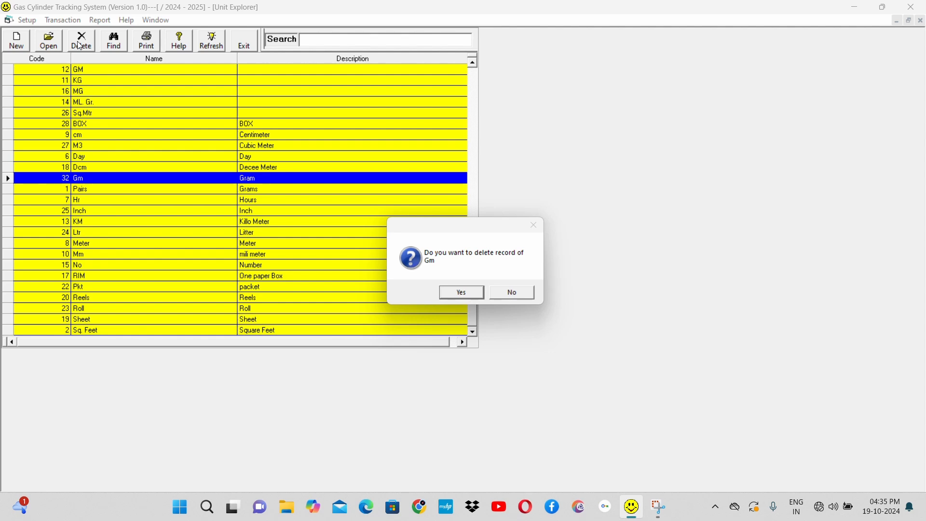
pyautogui.press('Return')
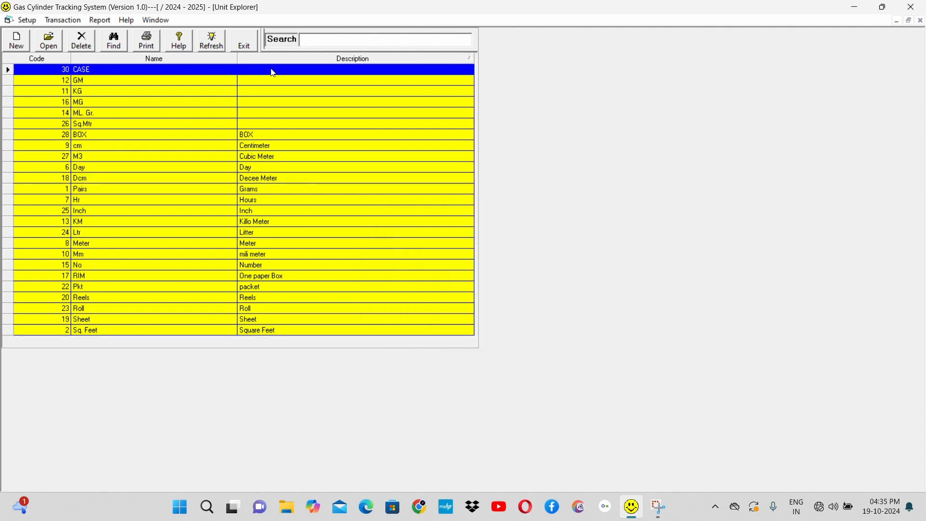
pyautogui.click(317, 40)
pyautogui.click(241, 43)
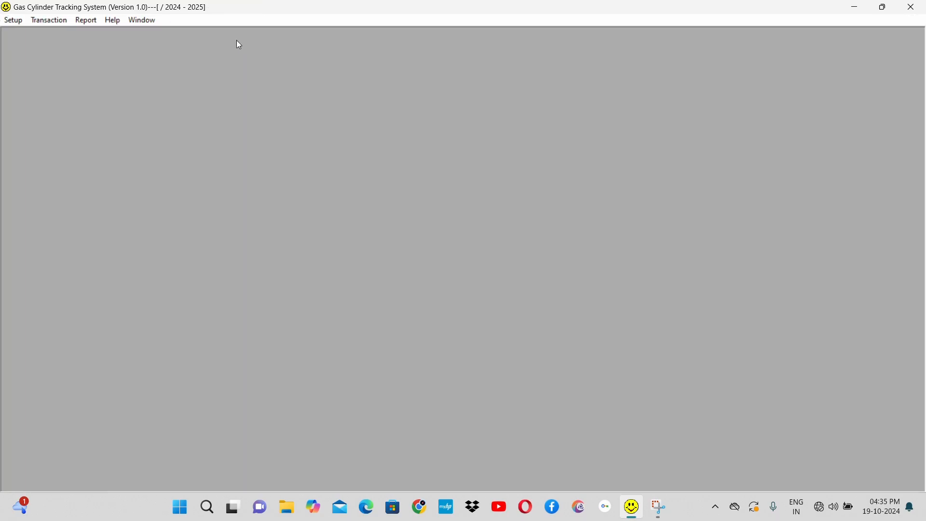
# Step: Open the vehicle list, review the blank entry form for a new vehicle, cancel it and close the list
pyautogui.click(17, 23)
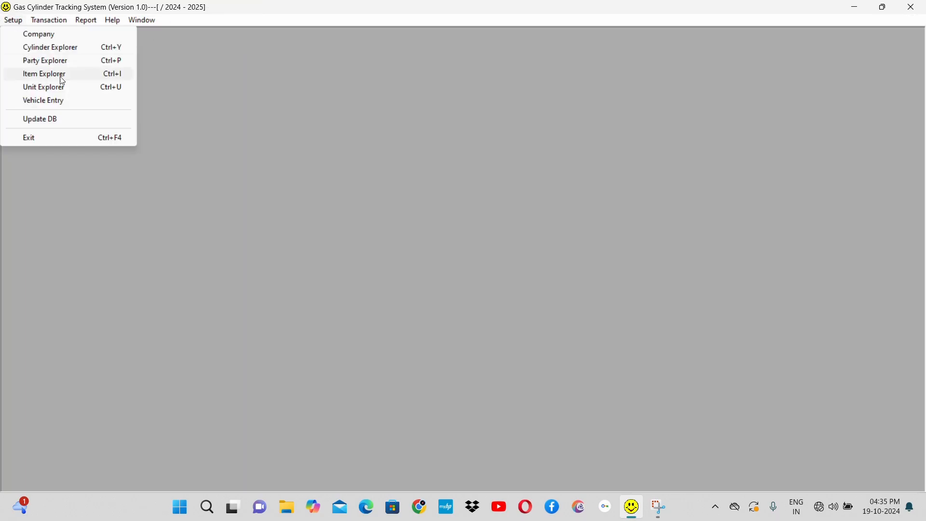
pyautogui.click(80, 102)
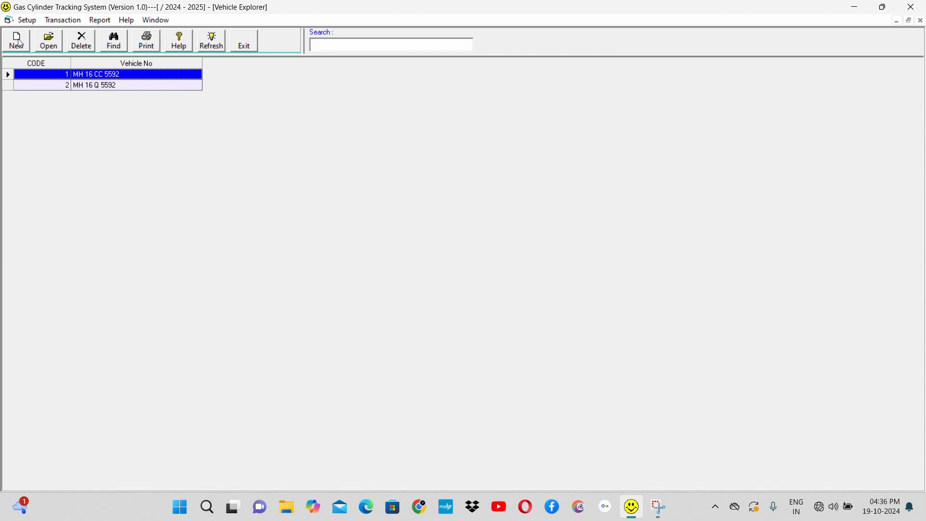
pyautogui.click(20, 43)
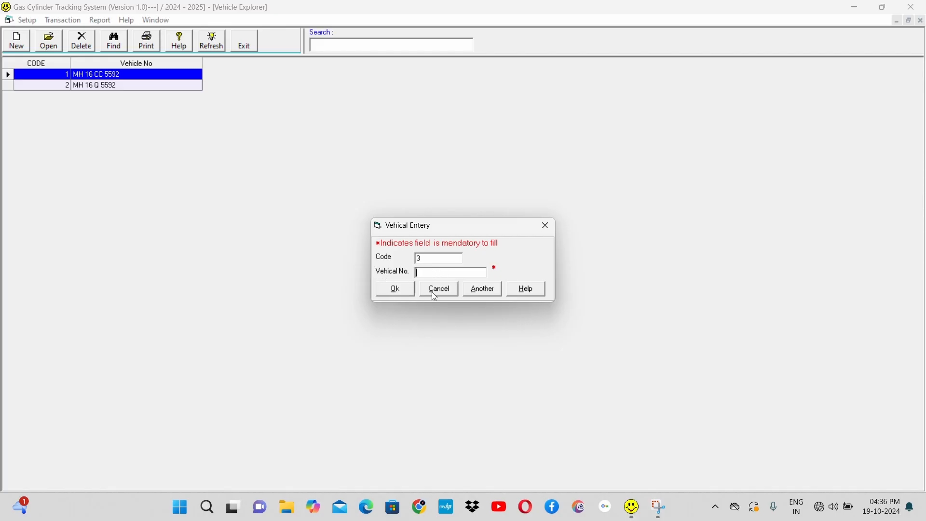
pyautogui.click(445, 293)
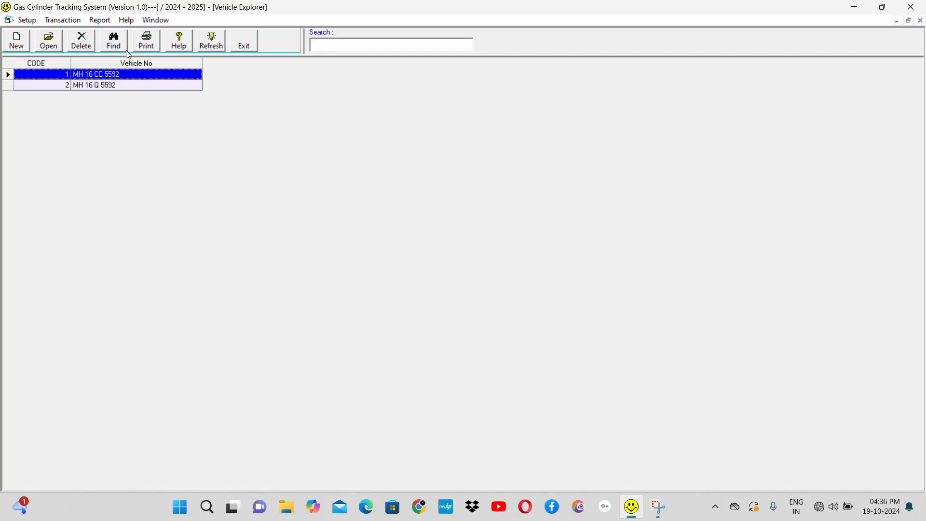
pyautogui.click(246, 46)
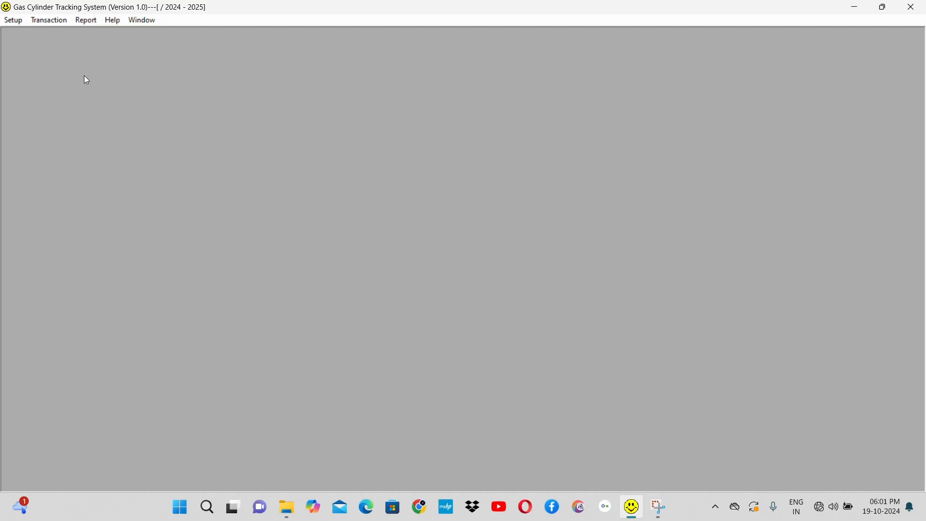
# Step: Open the Rate Master and select A S INDUSTRIES as the party for item-wise rates
pyautogui.click(46, 22)
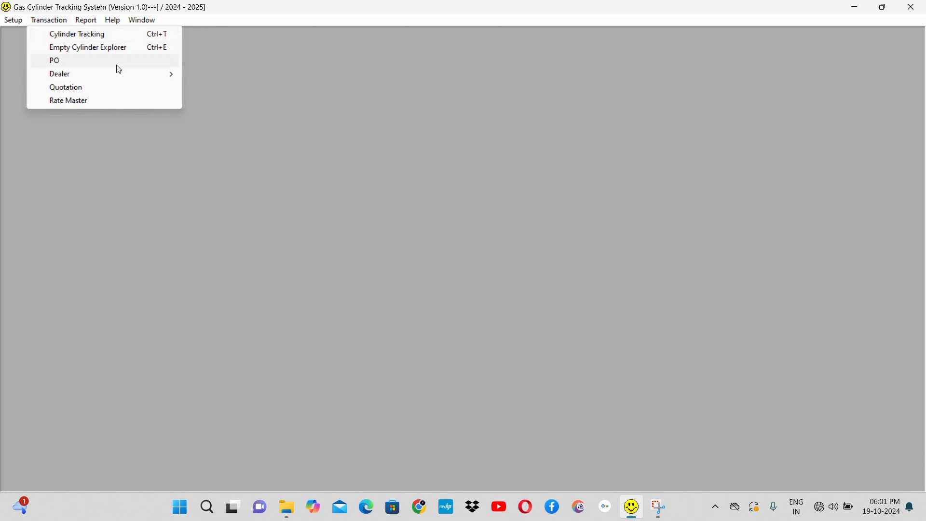
pyautogui.moveTo(135, 79)
pyautogui.moveTo(218, 75)
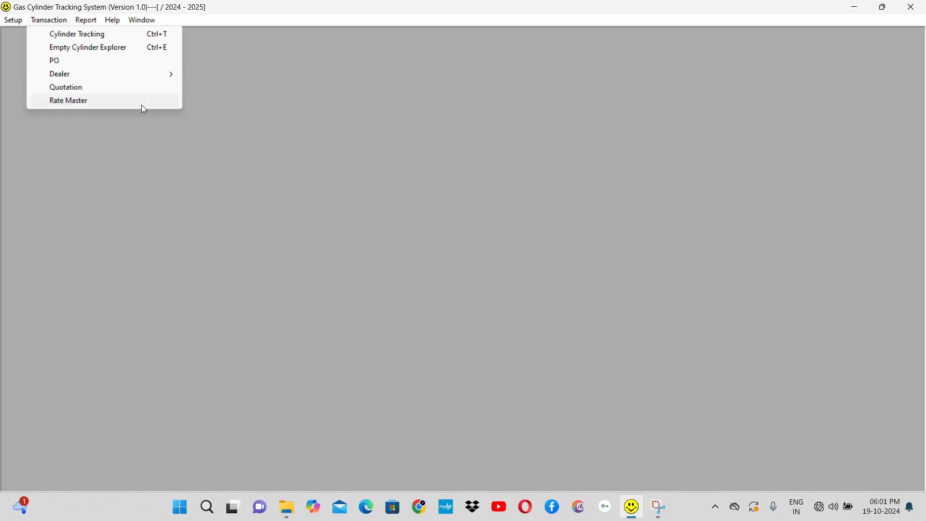
pyautogui.click(112, 101)
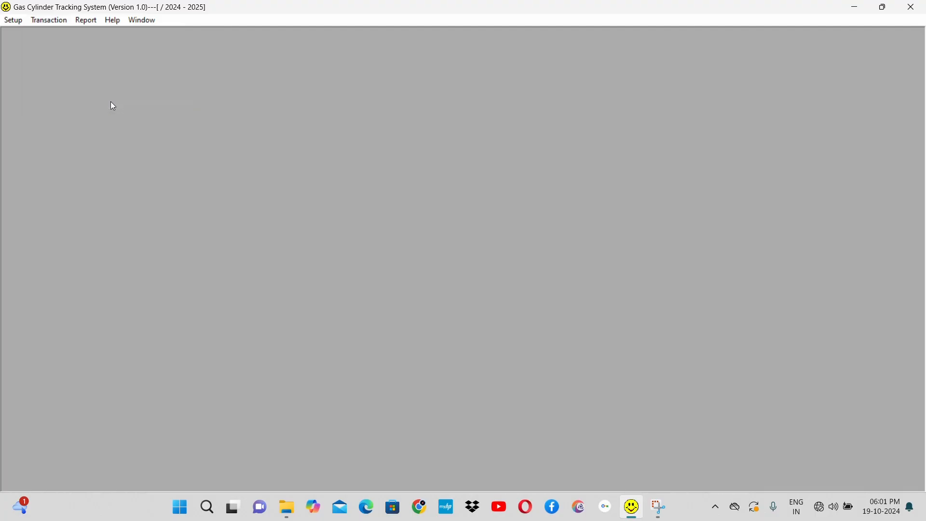
pyautogui.press('Return')
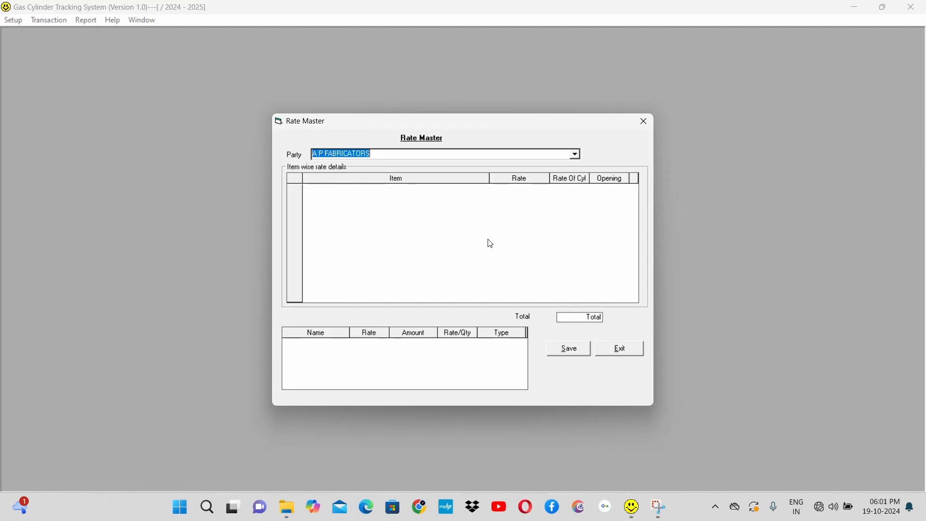
pyautogui.click(577, 154)
pyautogui.click(506, 173)
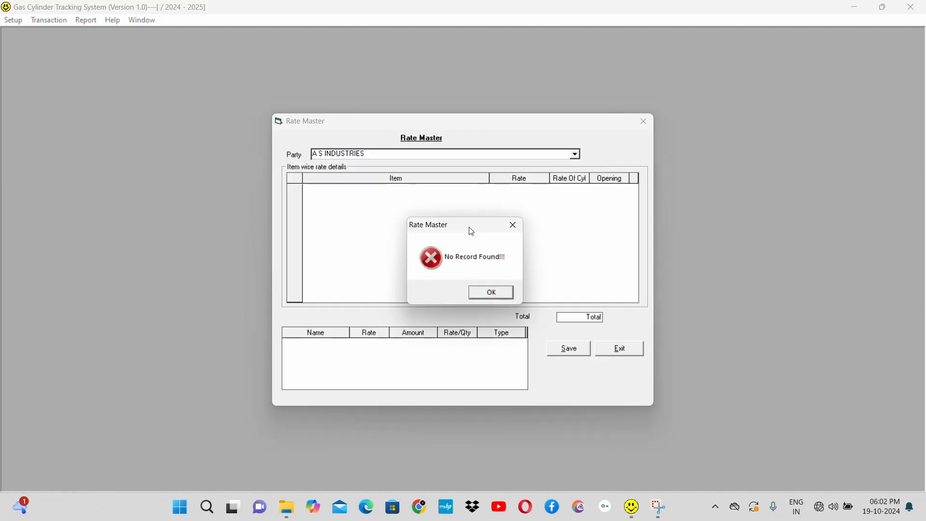
pyautogui.click(495, 295)
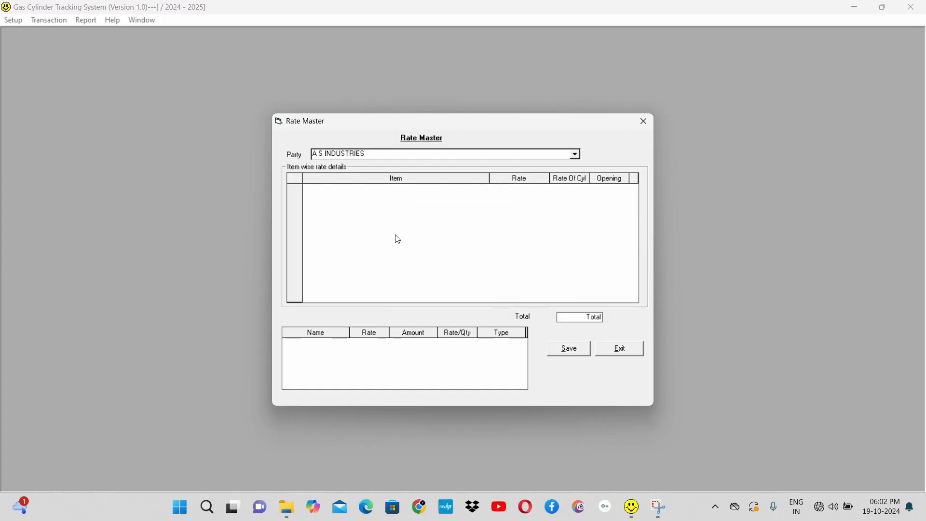
# Step: Add a row to the party's item-wise rate details and choose ANHYDROUS AMMONIA as its item
pyautogui.click(404, 232)
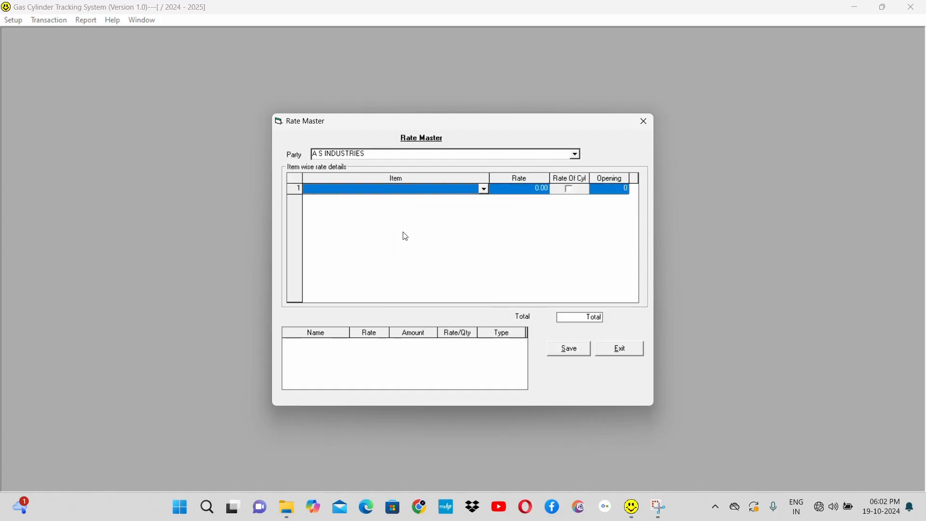
pyautogui.press('Return')
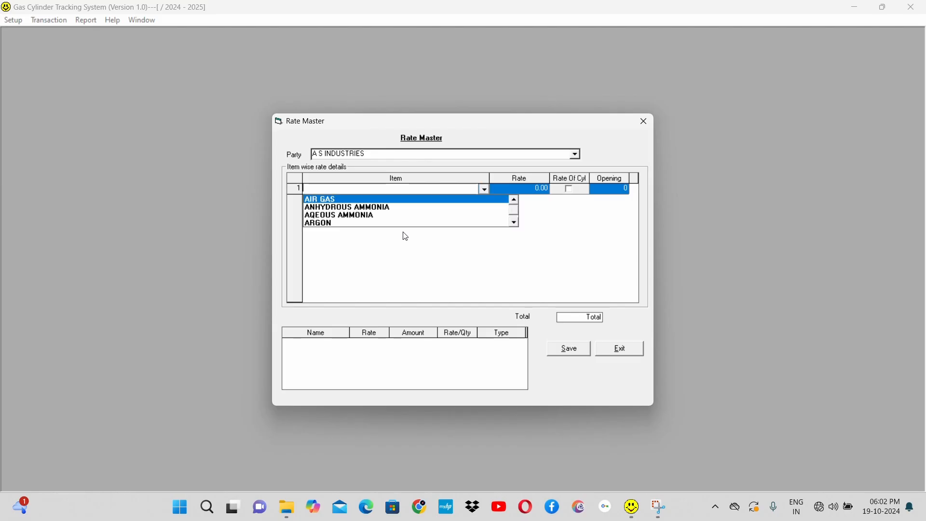
pyautogui.press('Down')
pyautogui.press('Down')
pyautogui.press('Up')
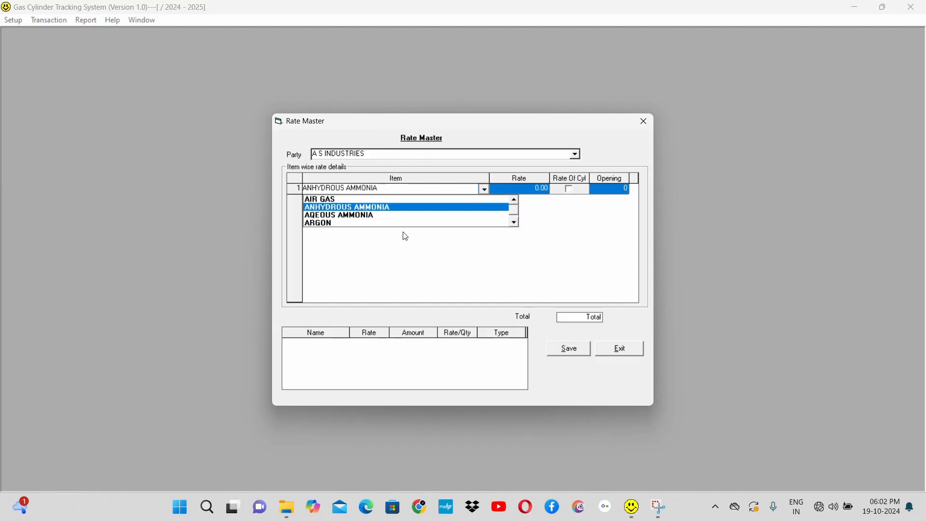
pyautogui.press('Return')
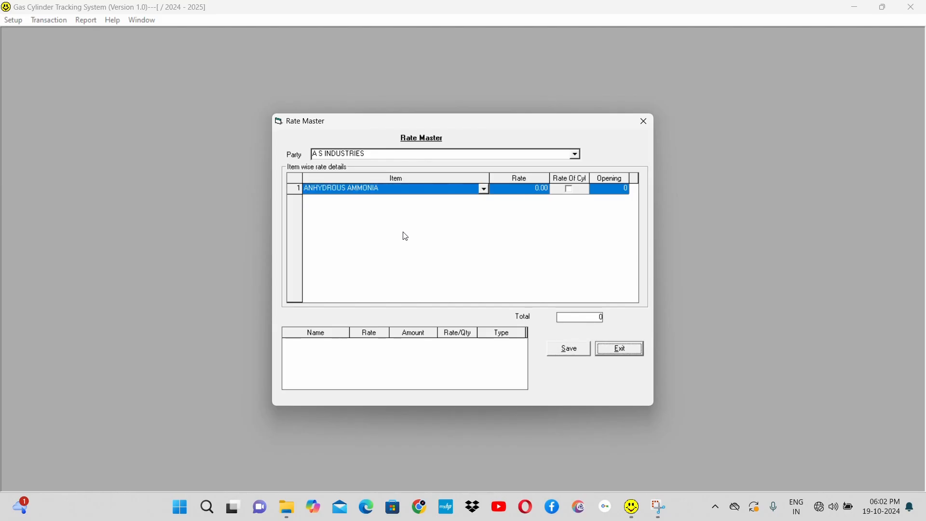
# Step: Set the rate for ANHYDROUS AMMONIA to 15 and move on to its opening value
pyautogui.click(531, 193)
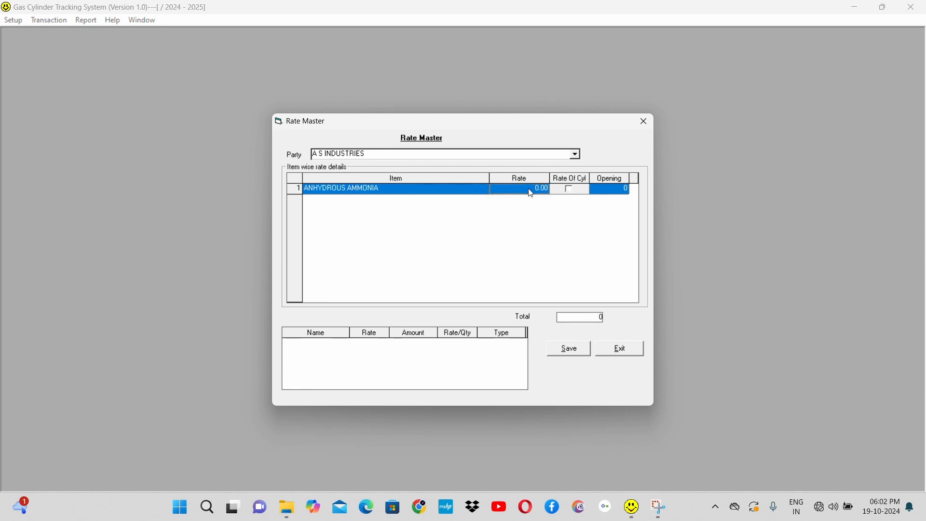
pyautogui.write('15')
pyautogui.click(580, 195)
pyautogui.click(619, 194)
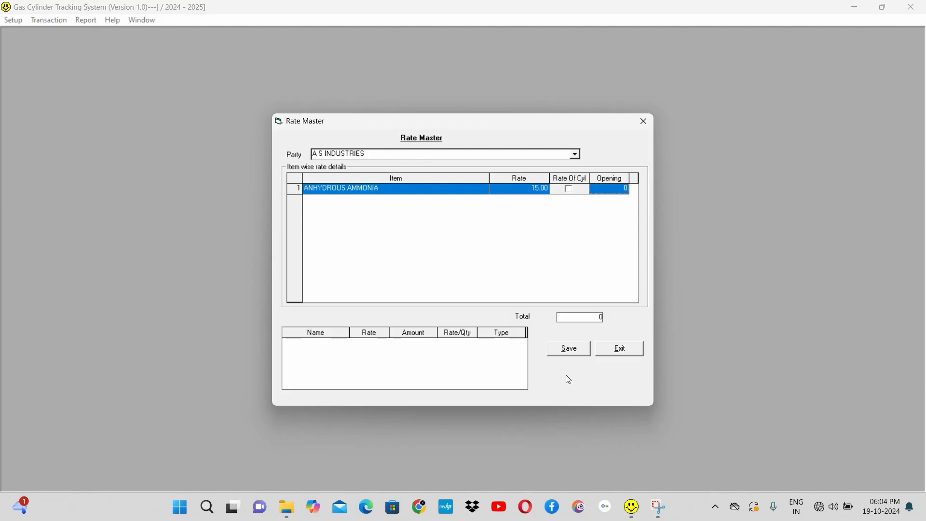
# Step: Close the Rate Master and open the Quotation list showing all months
pyautogui.click(628, 353)
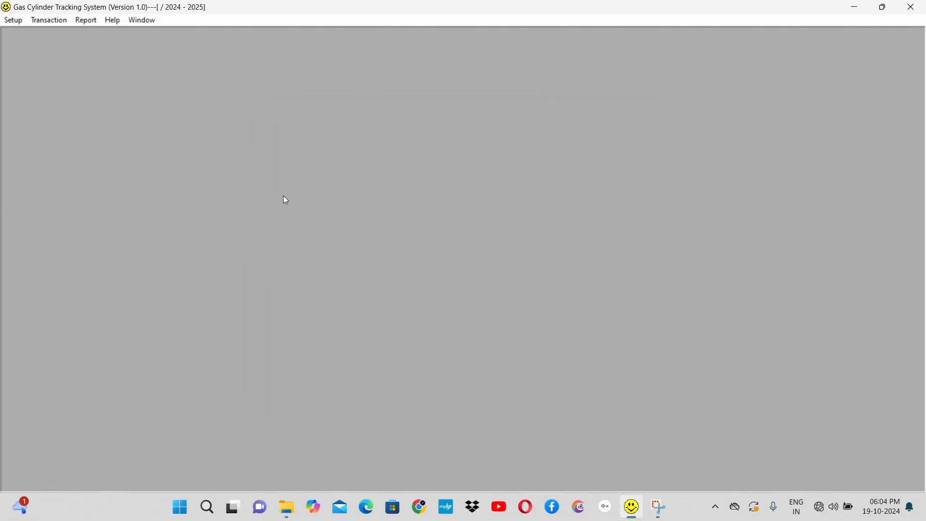
pyautogui.click(55, 19)
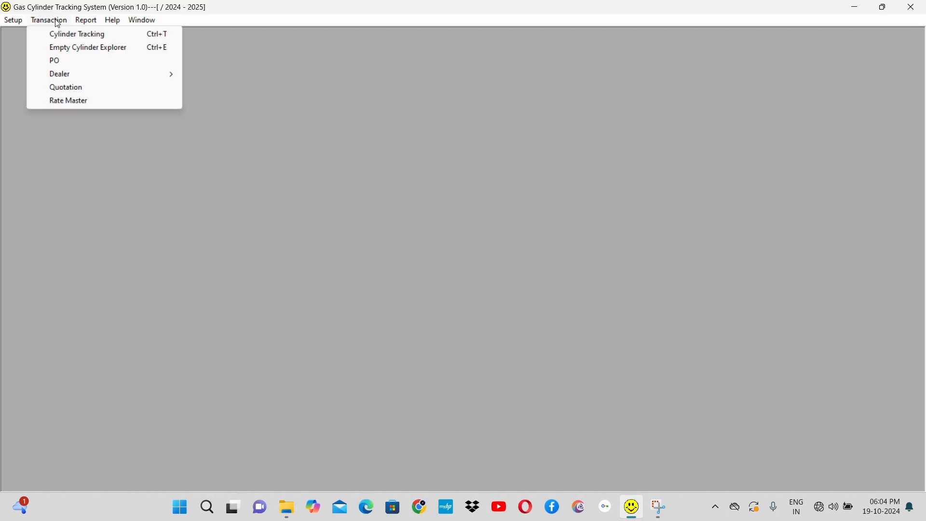
pyautogui.click(96, 92)
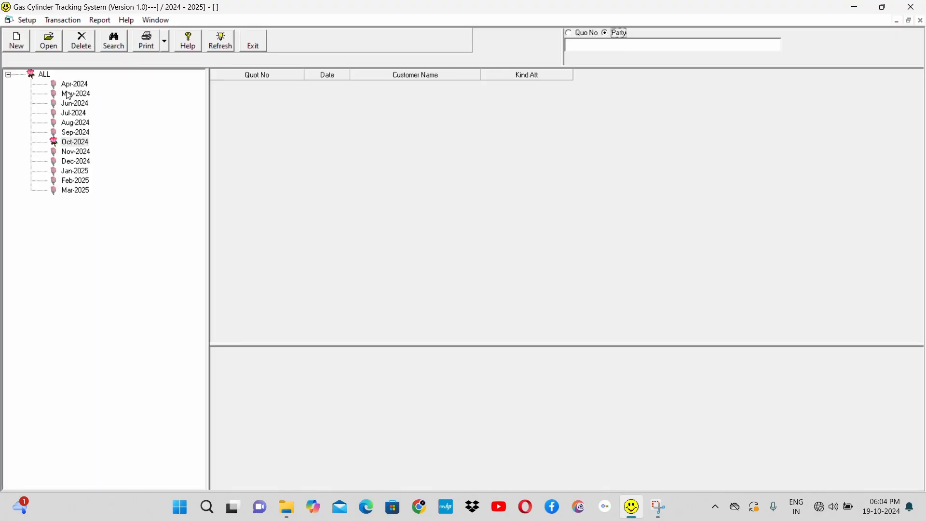
pyautogui.click(68, 85)
pyautogui.click(44, 76)
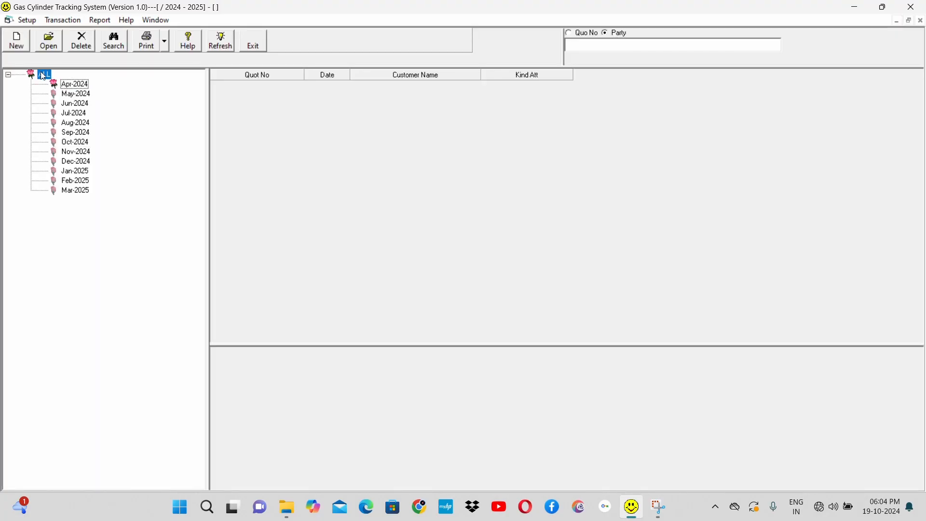
# Step: Start a new quotation and choose ABHIJIT INDUSTRIES as the party name
pyautogui.click(17, 43)
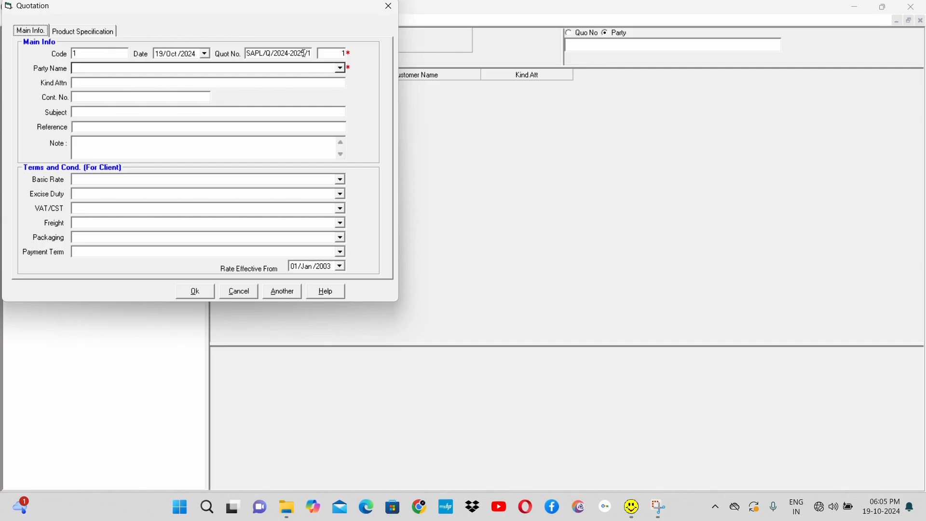
pyautogui.click(342, 69)
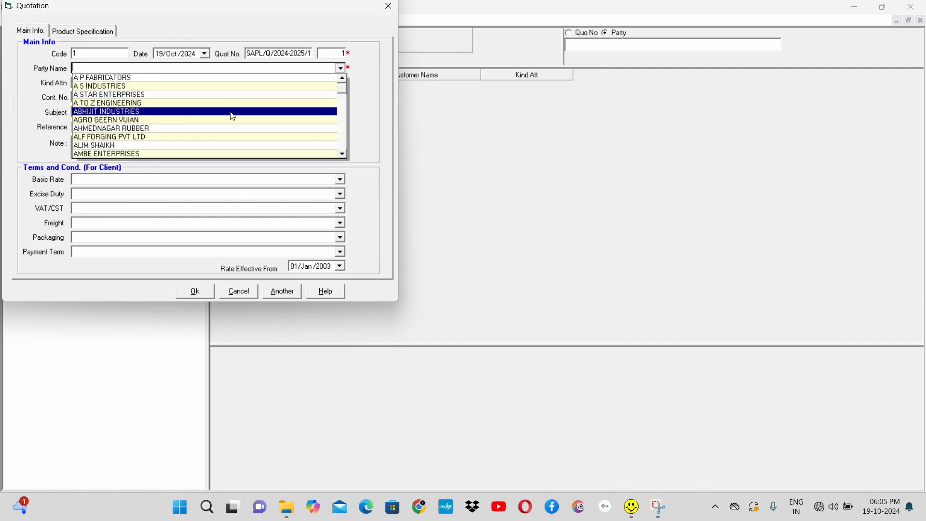
pyautogui.click(231, 113)
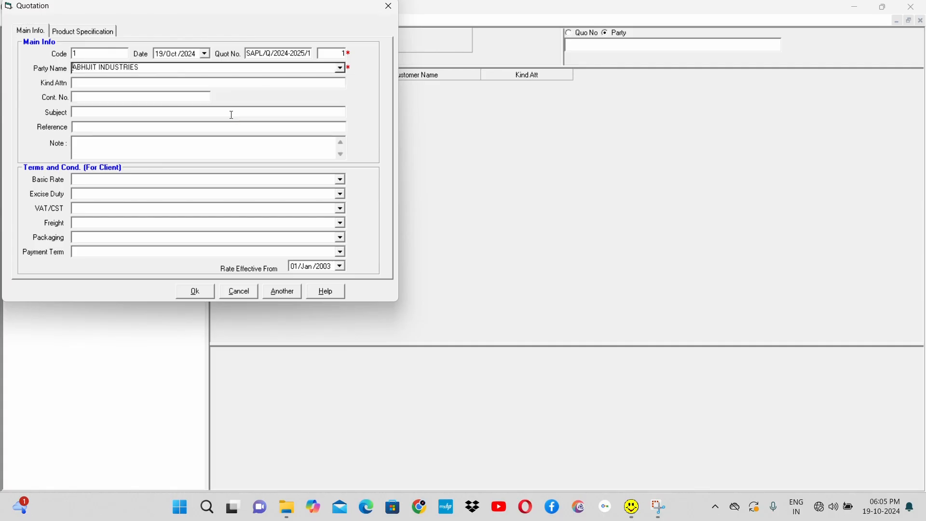
pyautogui.click(155, 83)
# Step: Set the quotation's Basic Rate and VAT/CST terms to F.O.R.Destination, leaving Excise Duty blank
pyautogui.click(296, 179)
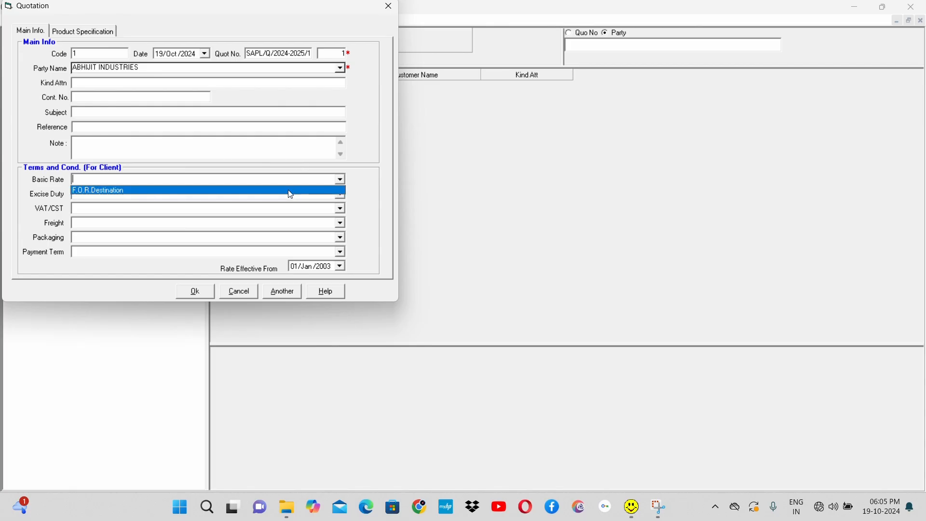
pyautogui.click(290, 195)
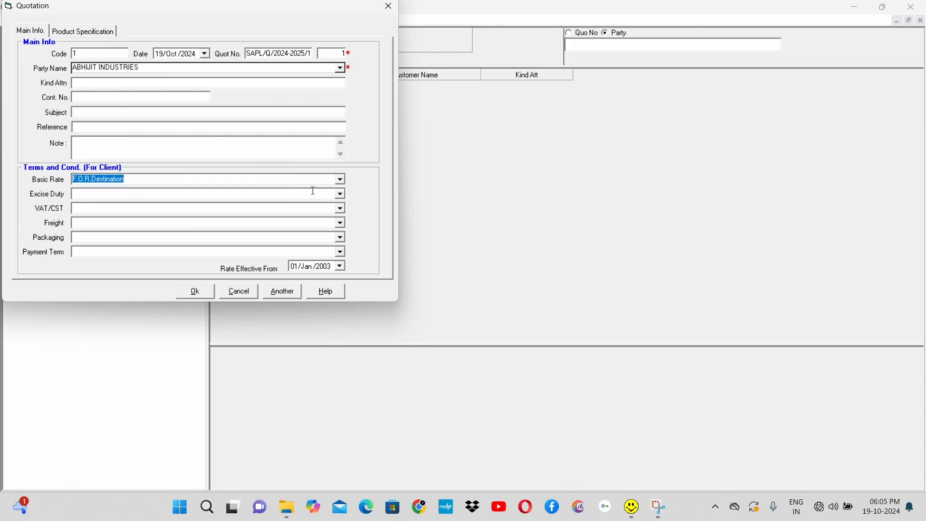
pyautogui.click(341, 195)
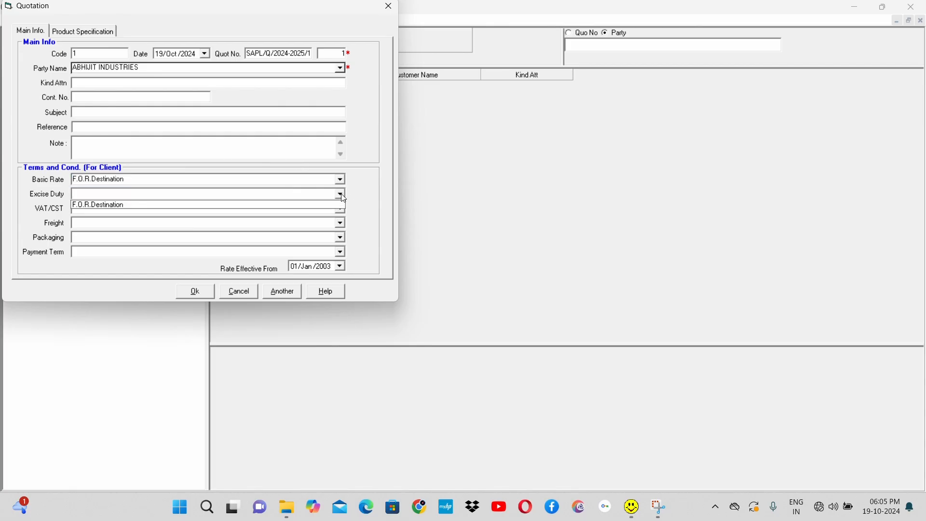
pyautogui.click(341, 194)
pyautogui.click(342, 208)
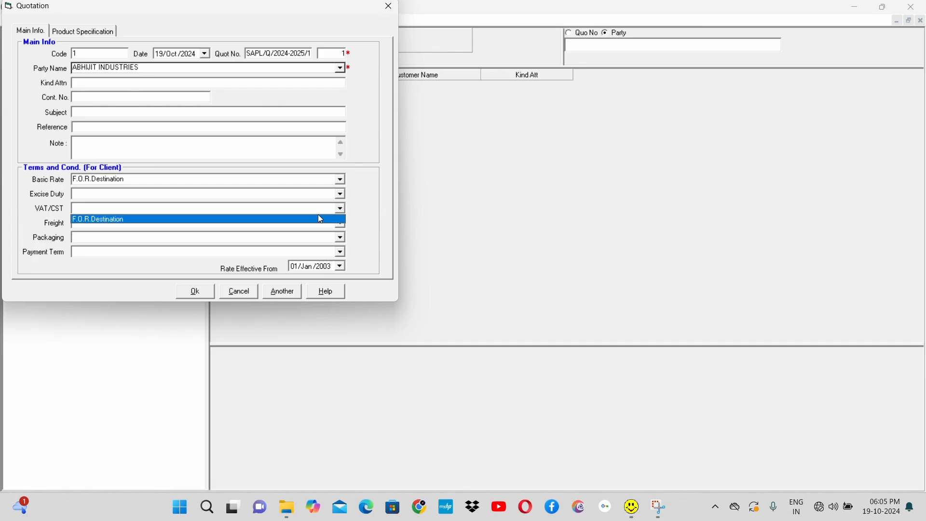
pyautogui.click(310, 220)
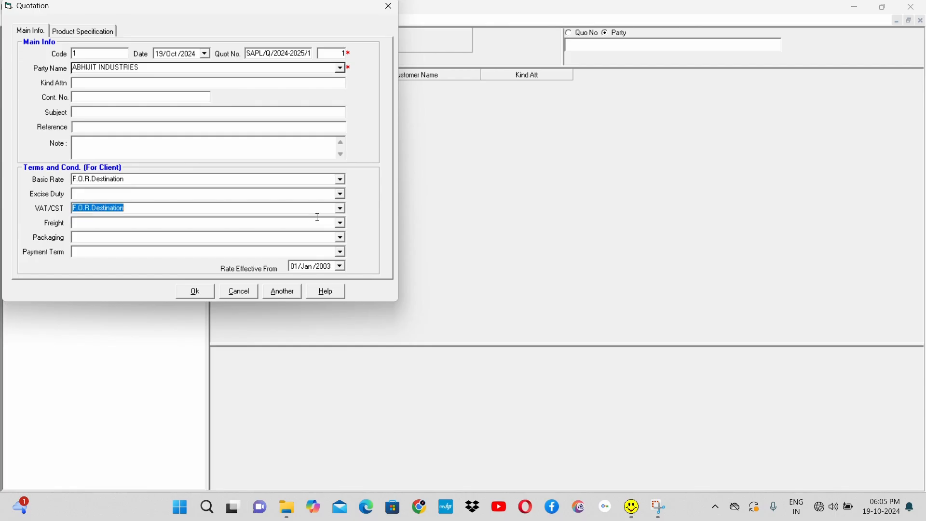
# Step: Set the quotation's Freight, Packaging and Payment Term conditions to F.O.R.Destination
pyautogui.click(341, 223)
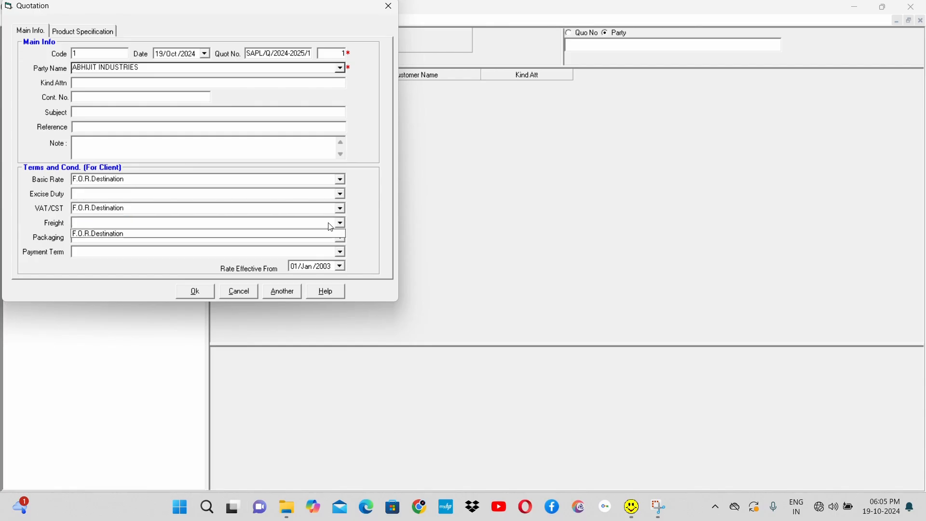
pyautogui.click(266, 238)
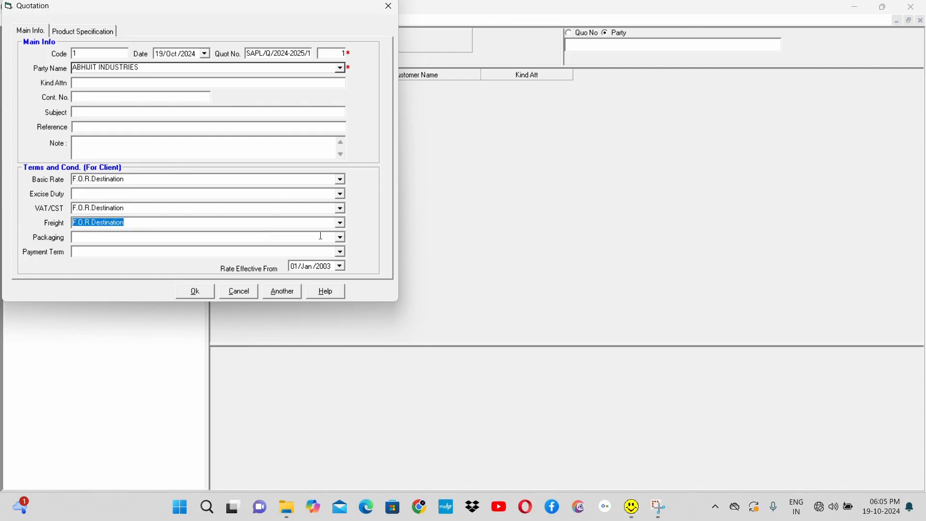
pyautogui.click(344, 238)
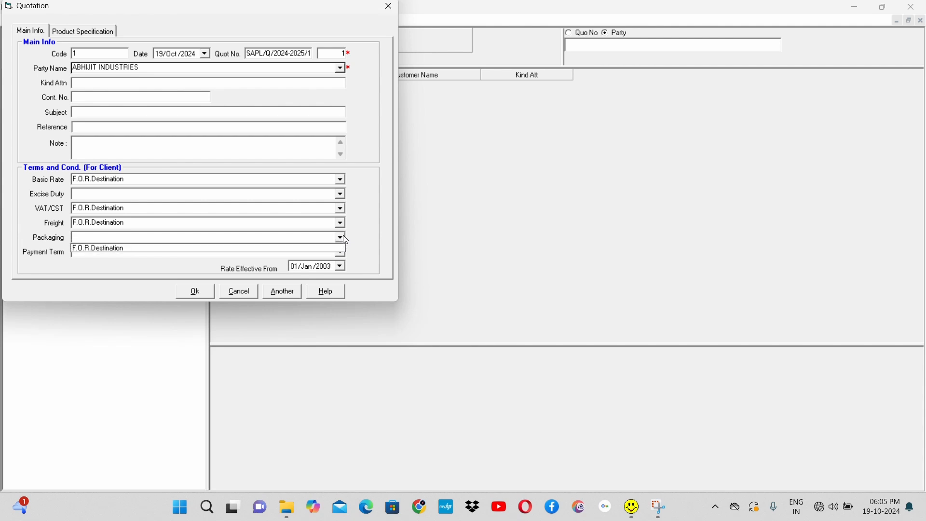
pyautogui.click(298, 246)
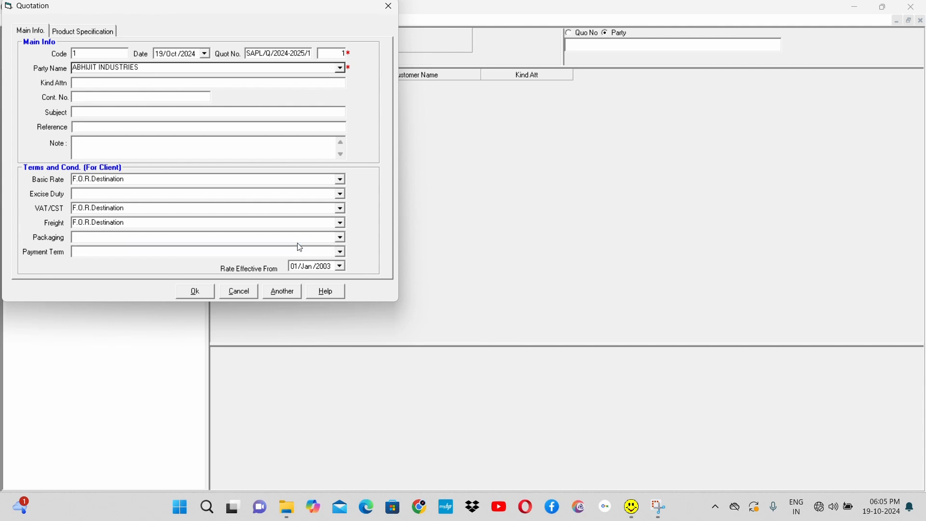
pyautogui.click(341, 251)
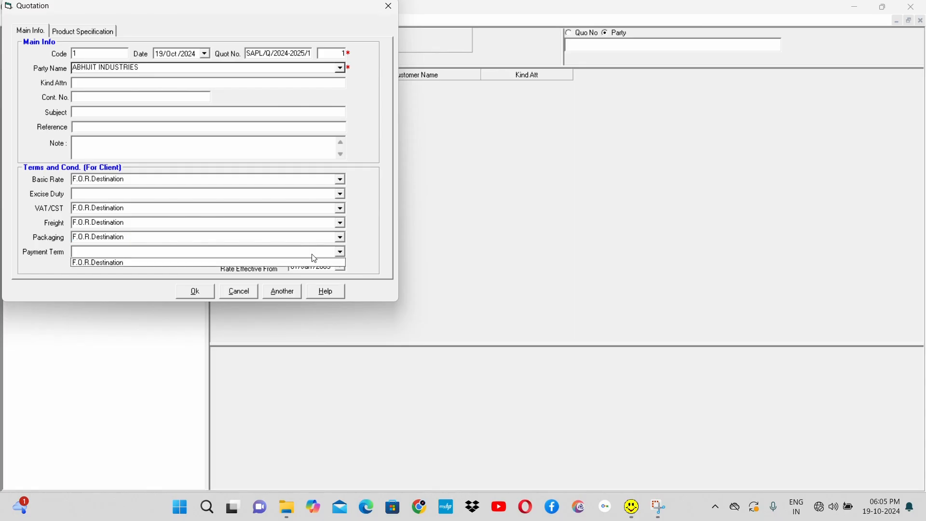
pyautogui.click(189, 264)
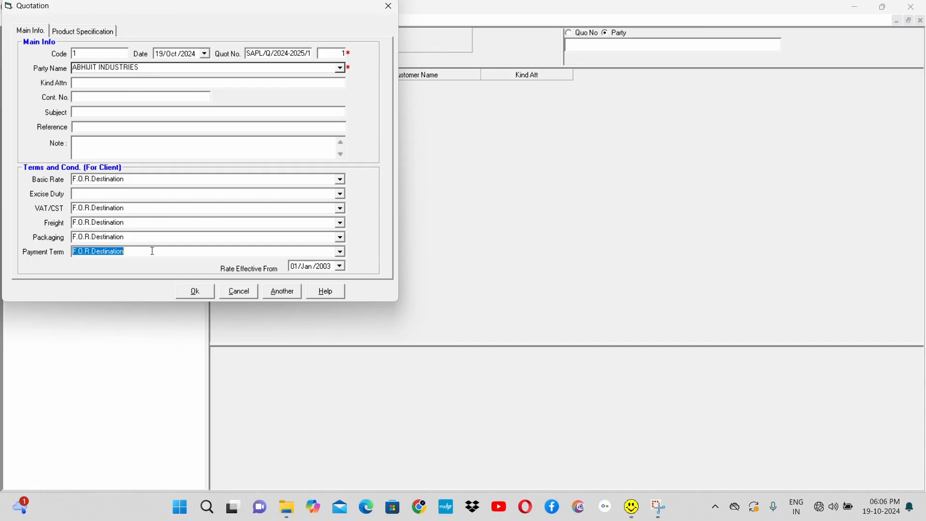
pyautogui.click(342, 252)
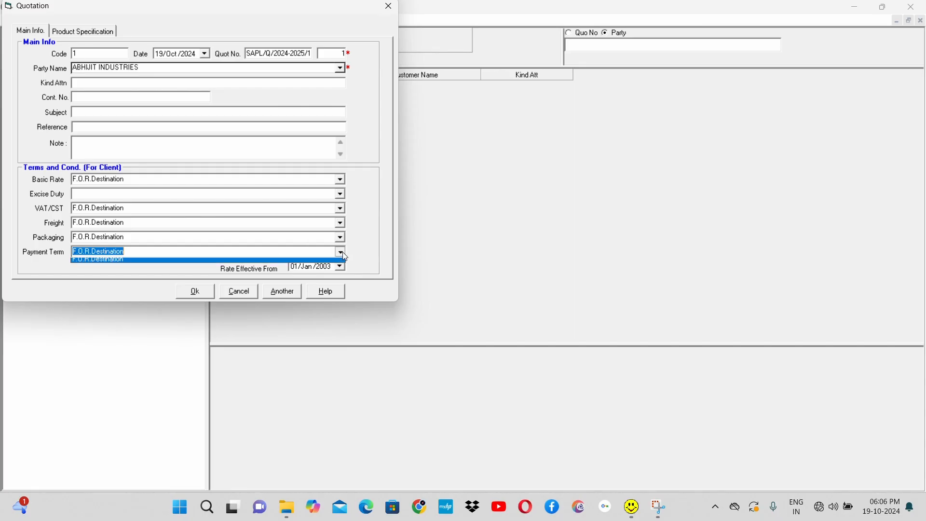
pyautogui.click(341, 252)
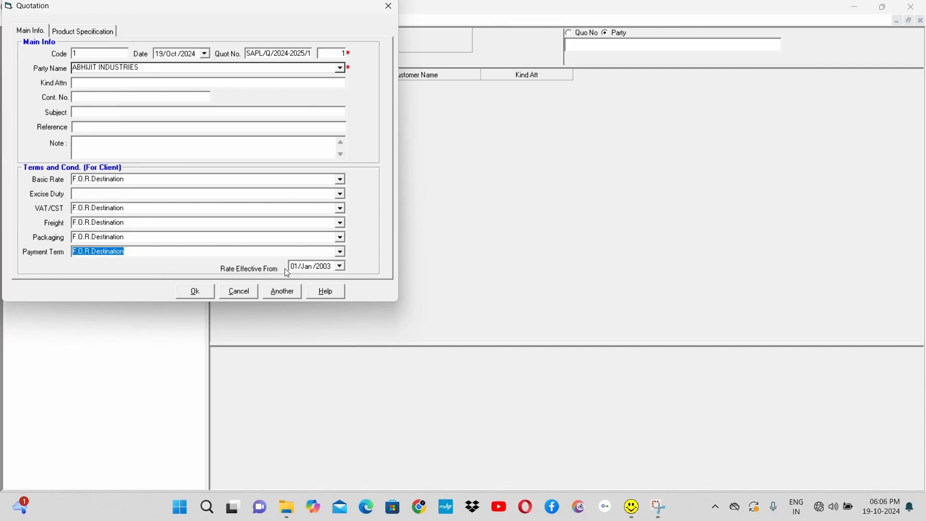
pyautogui.click(298, 268)
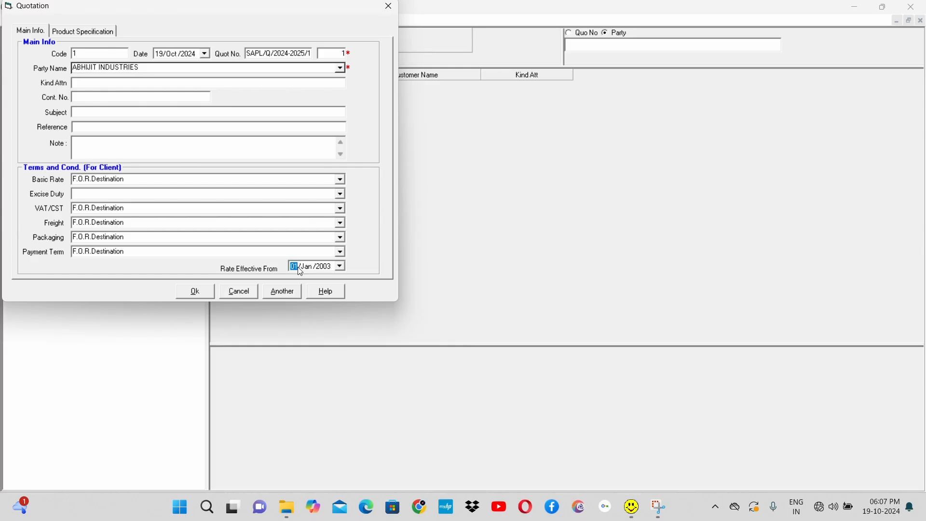
# Step: Add a row to the quotation's product details and choose AQEOUS AMMONIA as its item
pyautogui.click(90, 37)
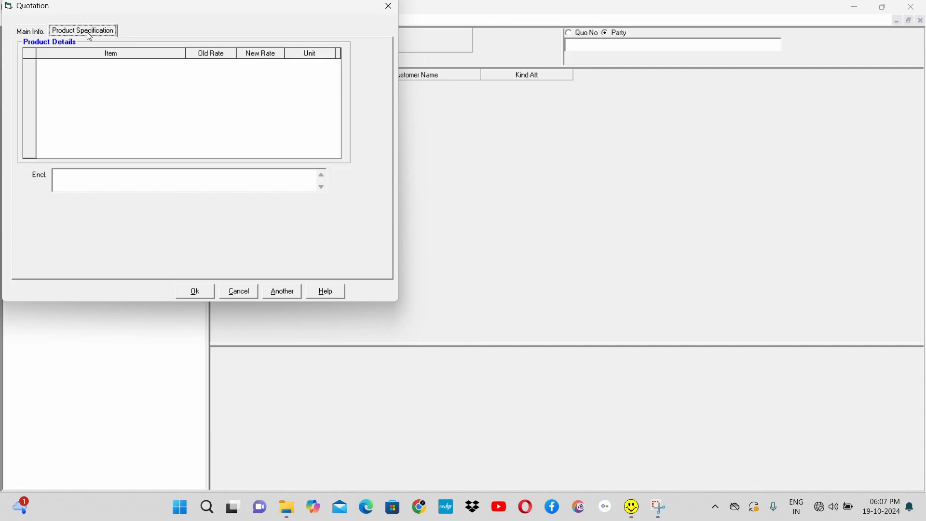
pyautogui.click(130, 91)
pyautogui.press('space')
pyautogui.press('Down')
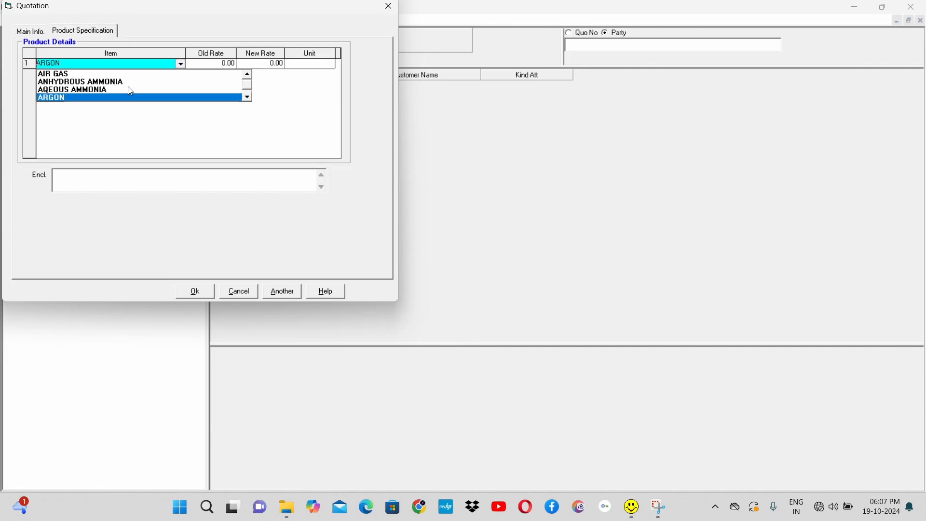
pyautogui.press('Up')
pyautogui.click(130, 91)
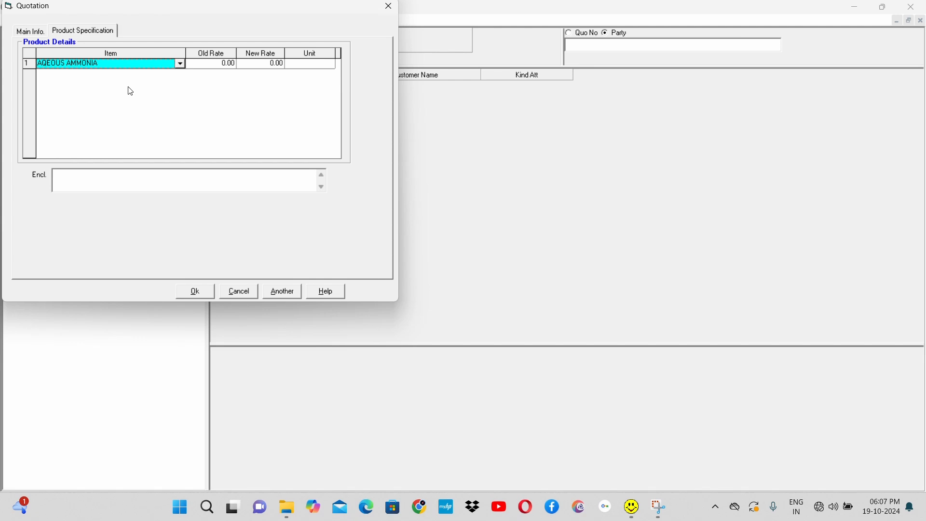
# Step: Set the old rate of AQEOUS AMMONIA to 12, its new rate to 15 and its unit to M3
pyautogui.click(228, 67)
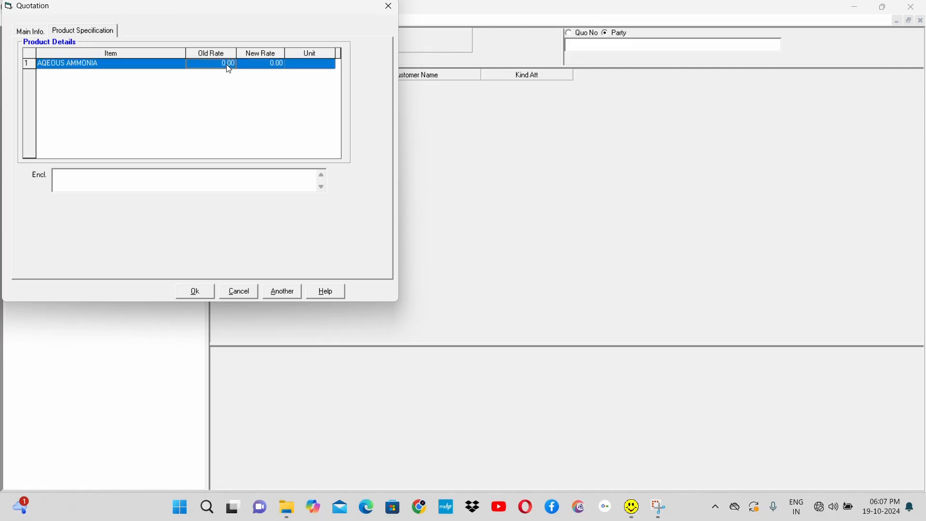
pyautogui.write('1')
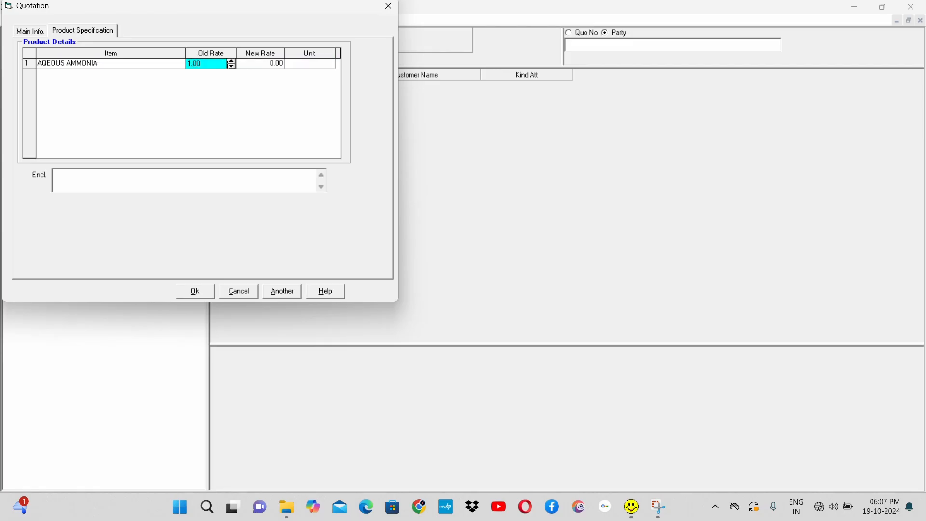
pyautogui.write('2')
pyautogui.press('Tab')
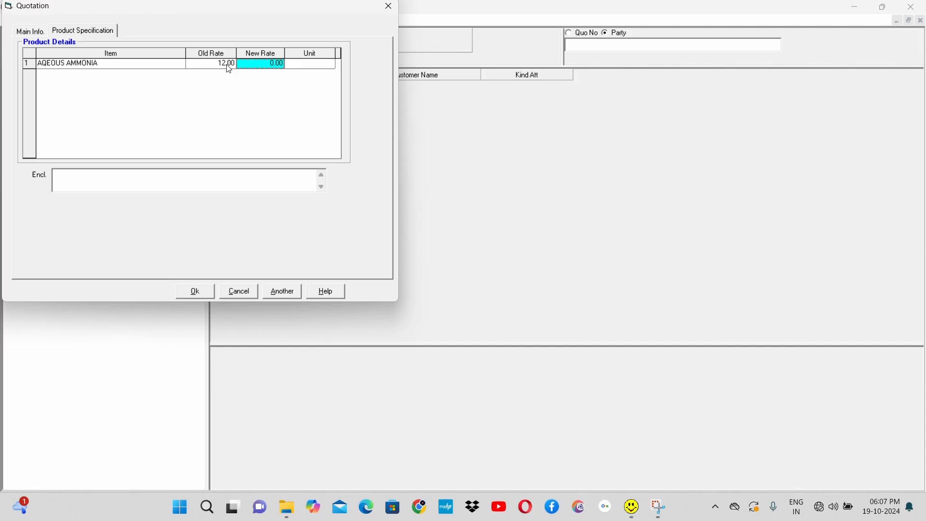
pyautogui.write('15')
pyautogui.press('Tab')
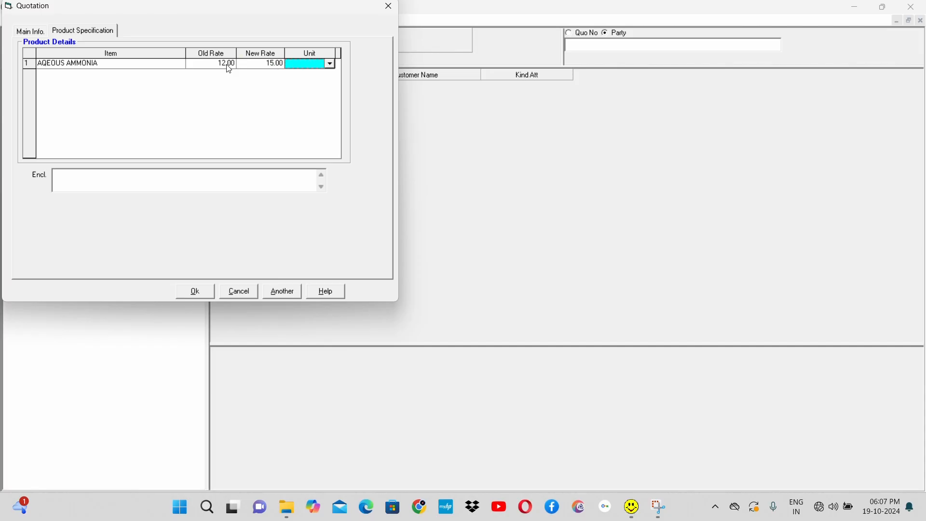
pyautogui.write('M3')
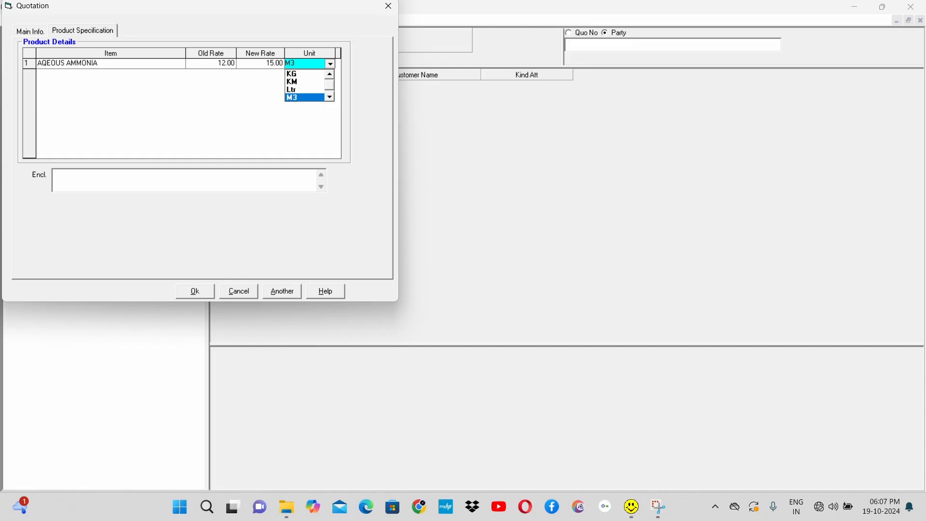
pyautogui.press('Return')
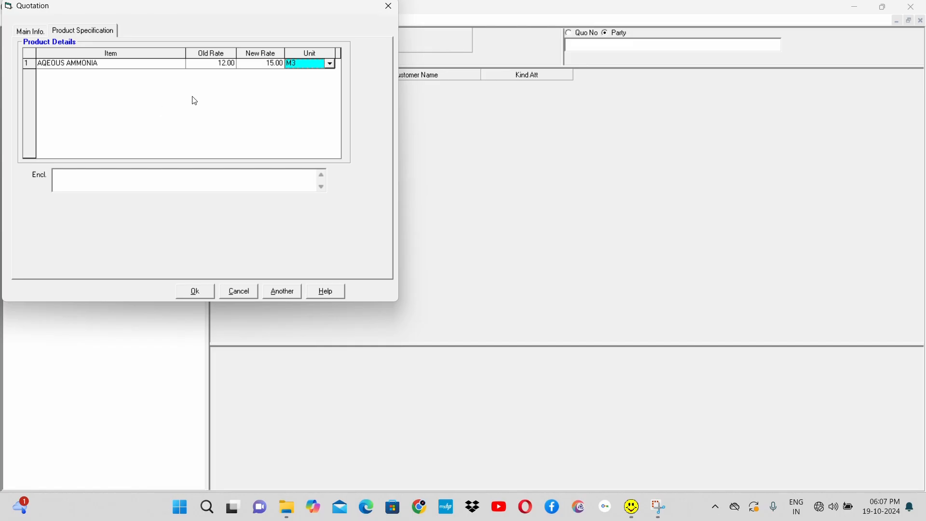
pyautogui.click(269, 65)
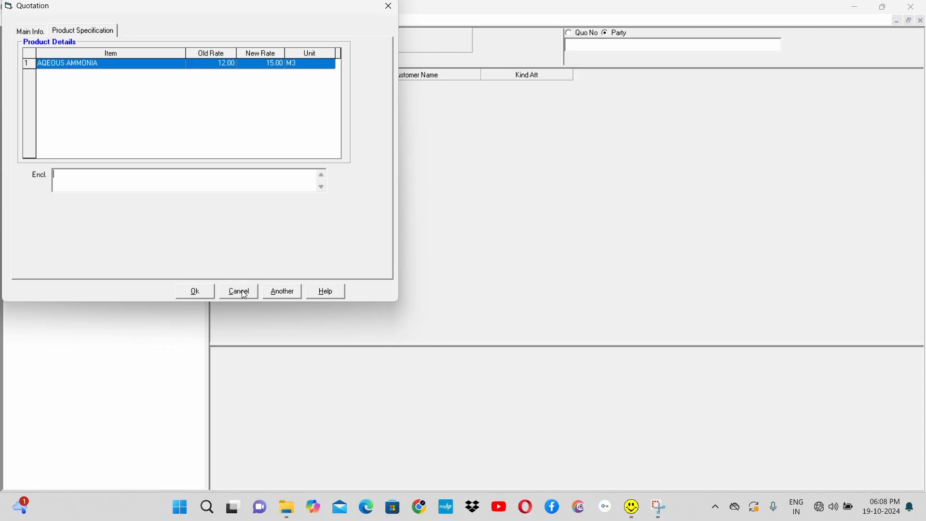
# Step: Save the quotation and open the Quotation print preview for the ABHIJIT INDUSTRIES entry
pyautogui.click(201, 292)
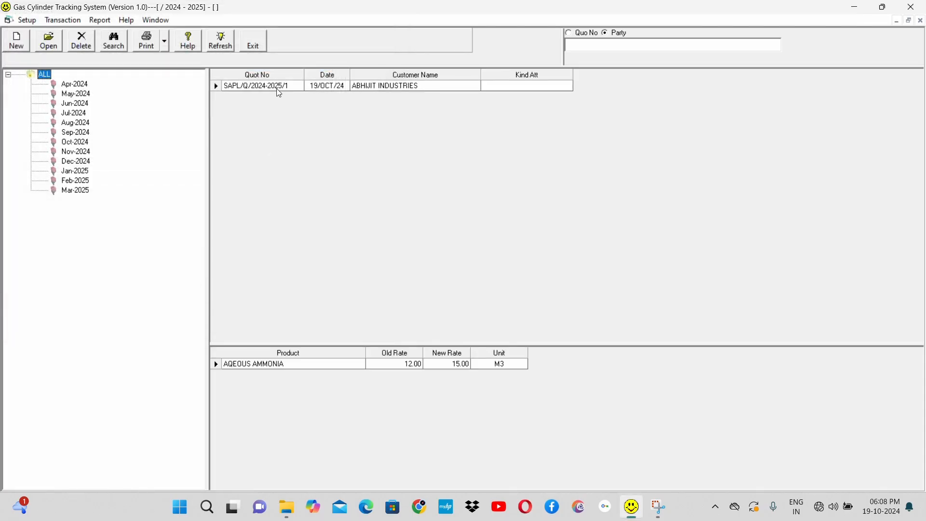
pyautogui.click(277, 88)
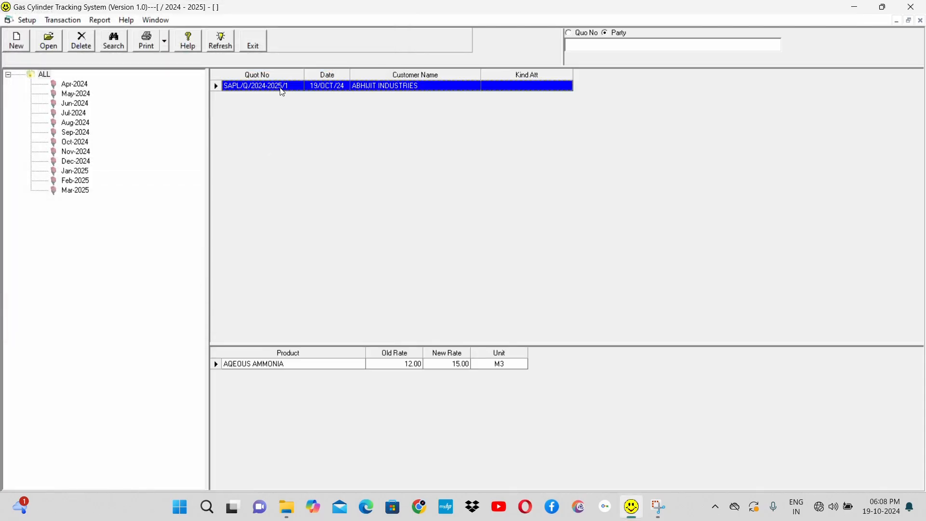
pyautogui.click(165, 42)
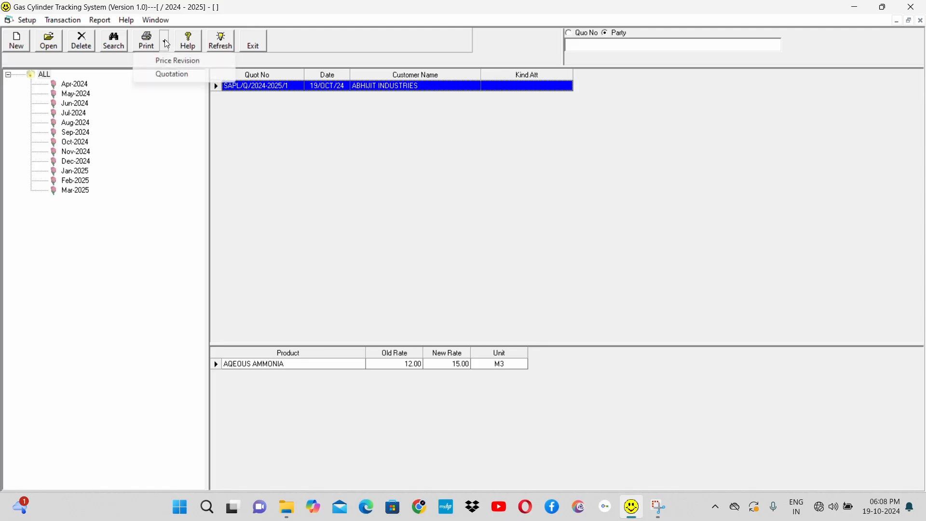
pyautogui.click(183, 76)
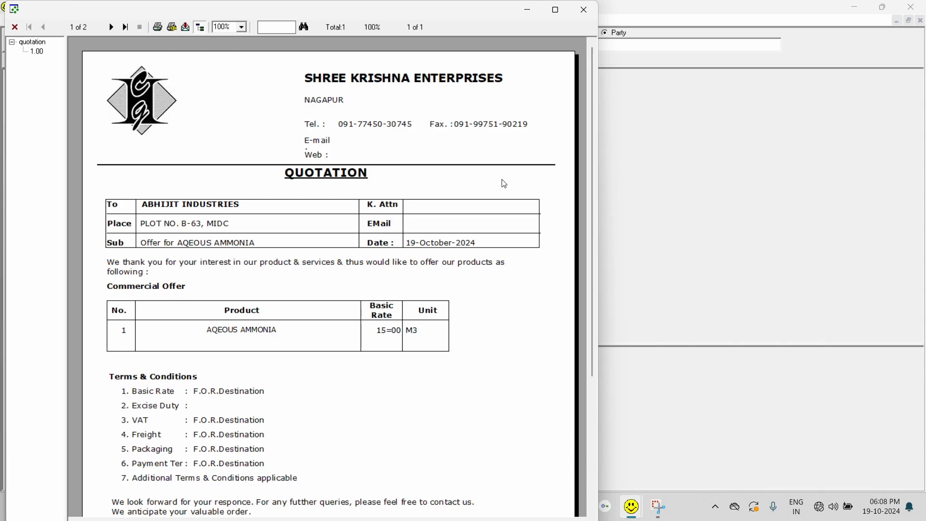
# Step: Review the quotation's first page from the commercial offer down to the signatory section and return to its beginning
pyautogui.moveTo(593, 176); pyautogui.dragTo(598, 243)
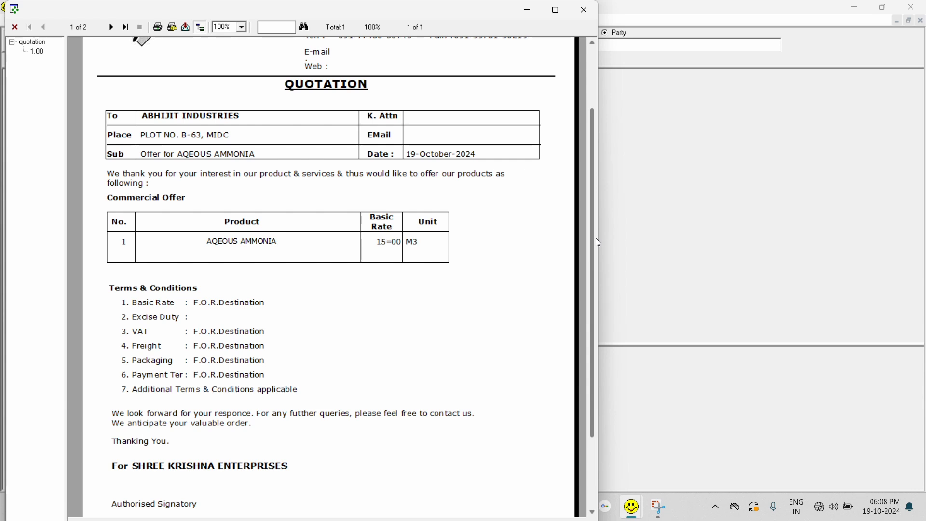
pyautogui.moveTo(594, 245); pyautogui.dragTo(595, 303)
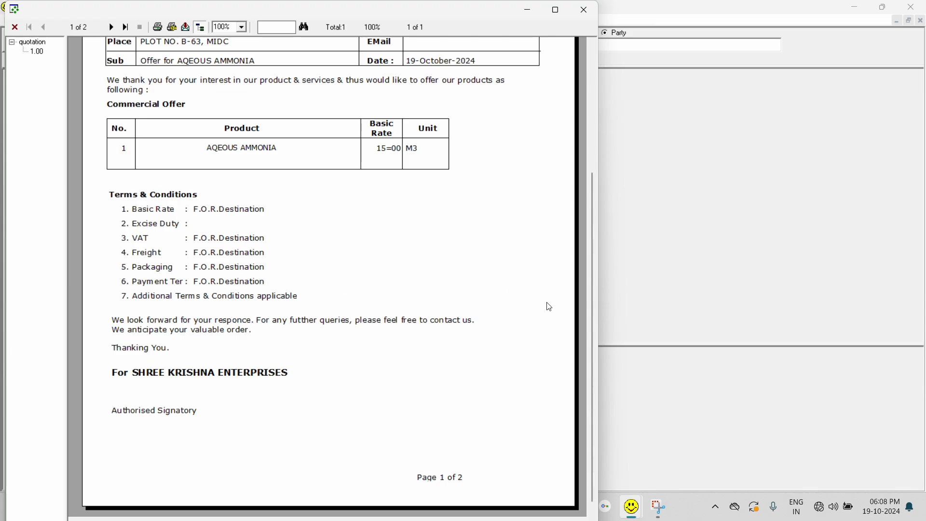
pyautogui.scroll(4, 548, 305)
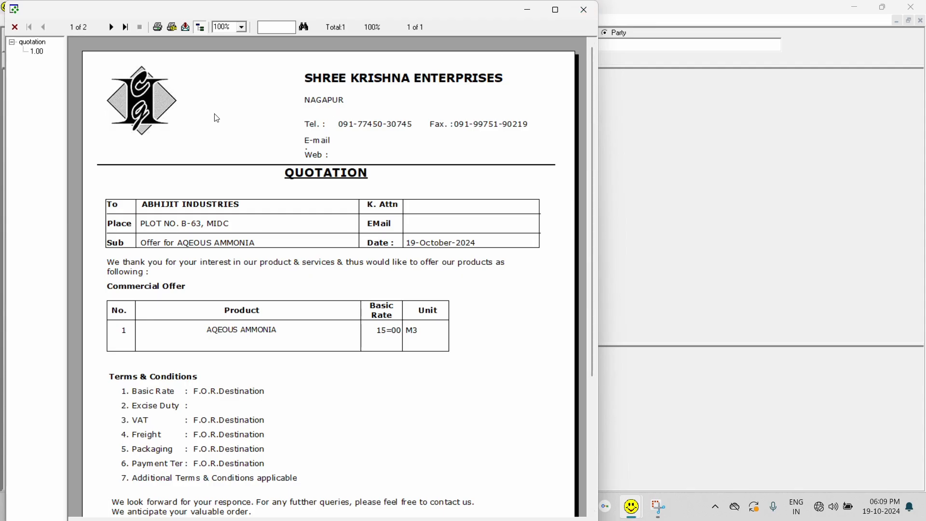
# Step: Set the quotation's print printer to Canon LBP2900 in the print setup
pyautogui.click(159, 29)
pyautogui.click(172, 28)
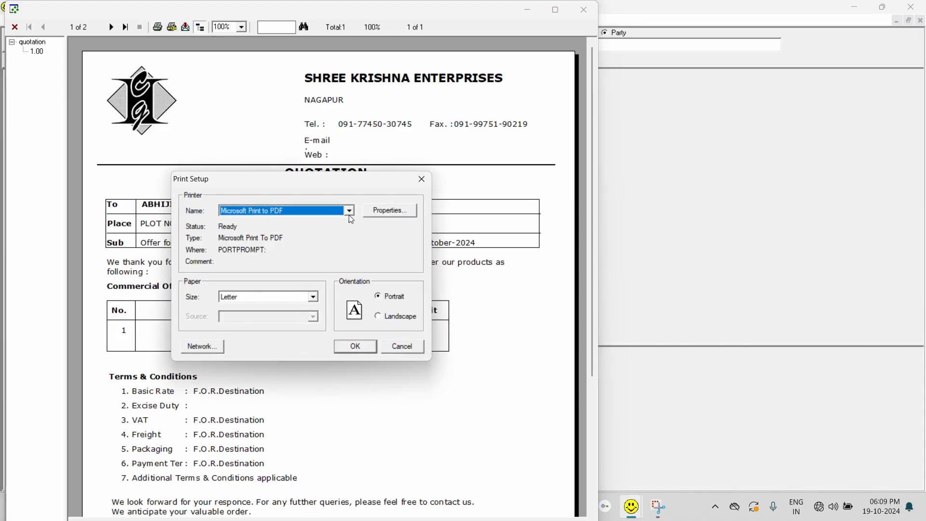
pyautogui.click(350, 212)
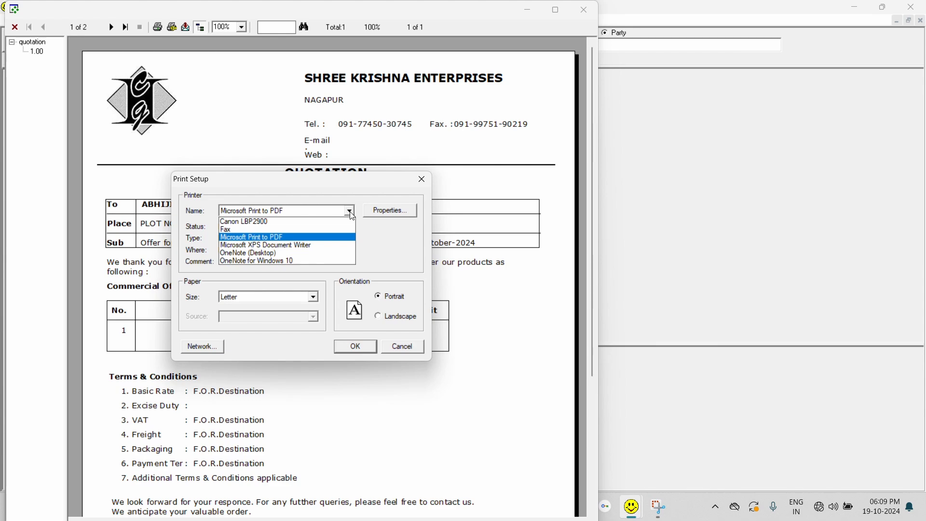
pyautogui.click(303, 222)
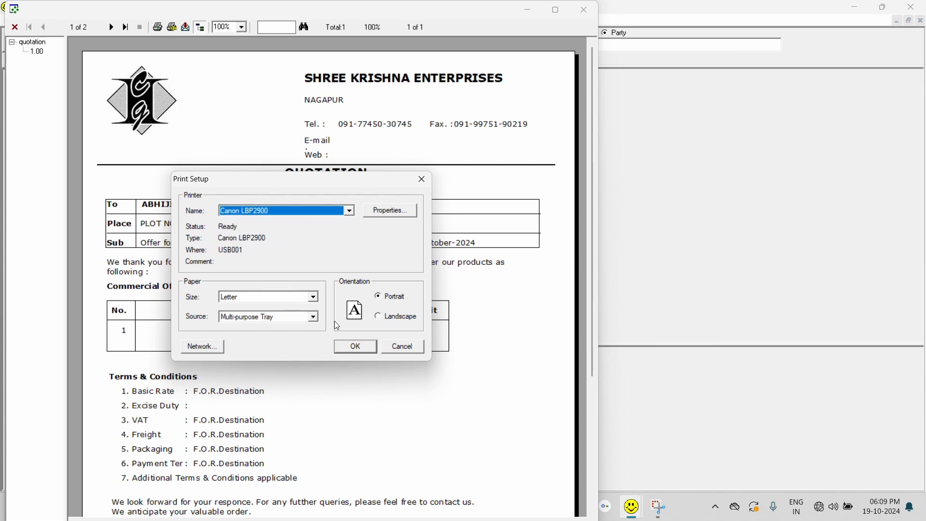
pyautogui.click(355, 347)
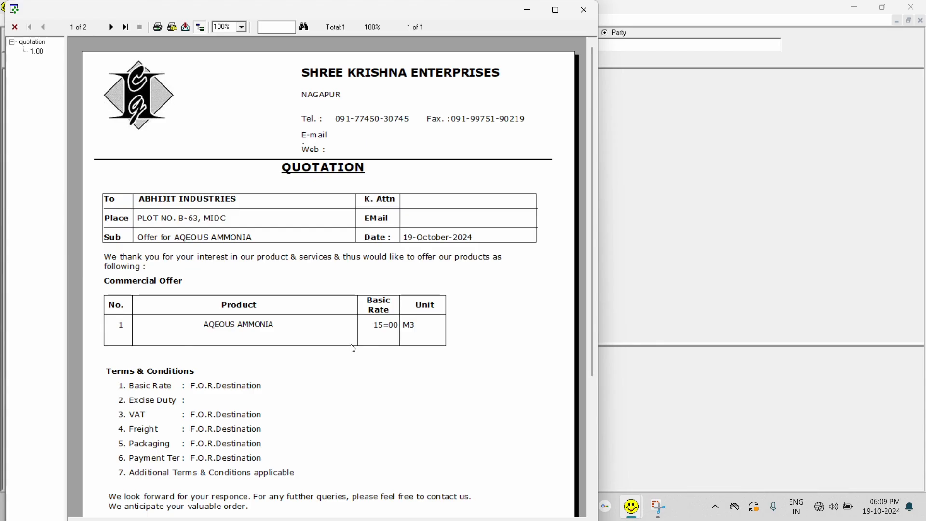
# Step: View the additional terms and conditions on the quotation's second page, return to the first page and close the preview
pyautogui.click(111, 27)
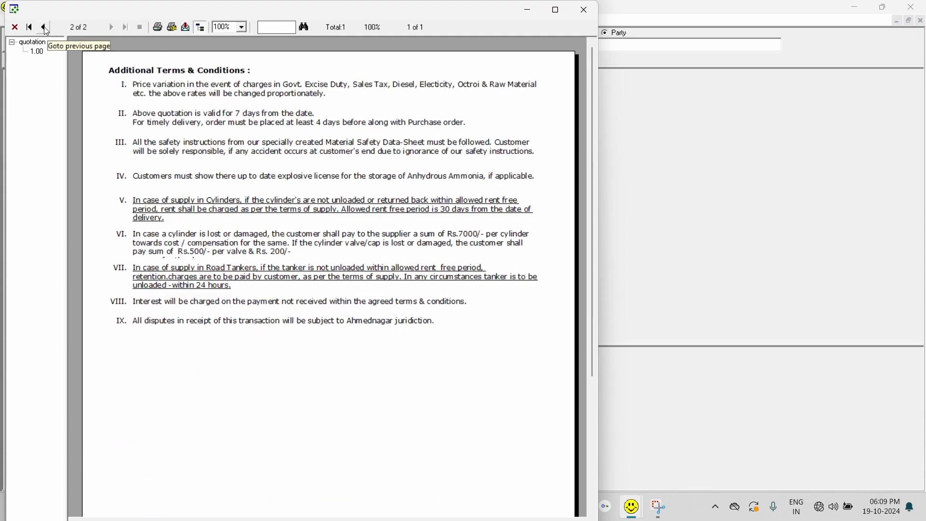
pyautogui.click(44, 28)
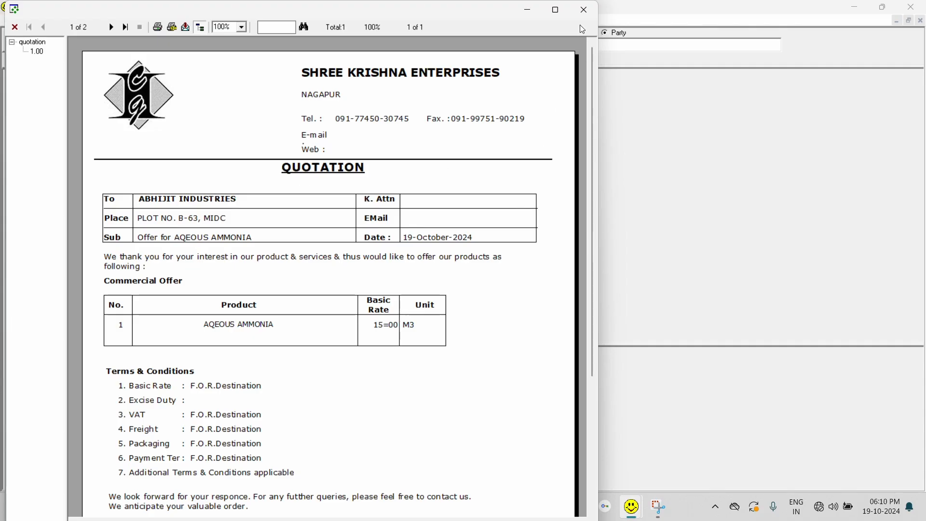
pyautogui.click(585, 11)
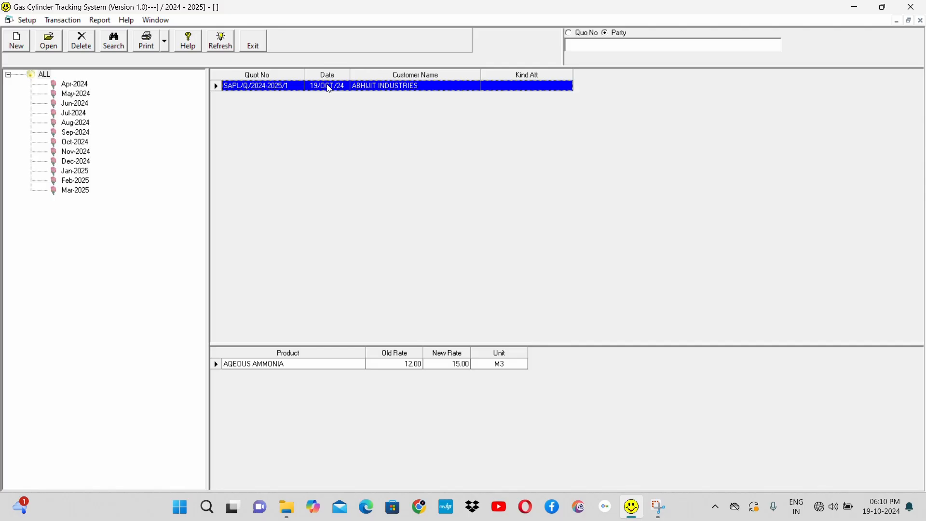
# Step: Open the ABHIJIT INDUSTRIES quotation for editing and set the old rate of AQEOUS AMMONIA to 0
pyautogui.click(47, 42)
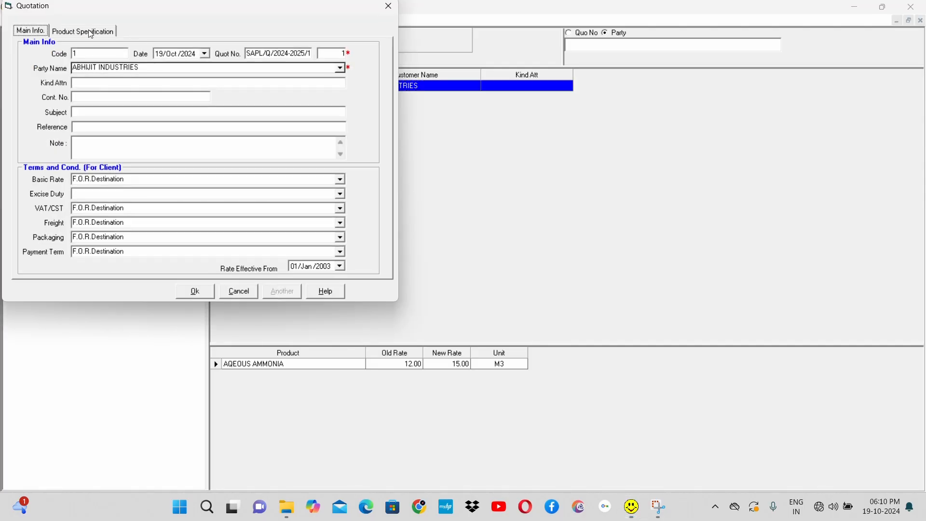
pyautogui.click(90, 34)
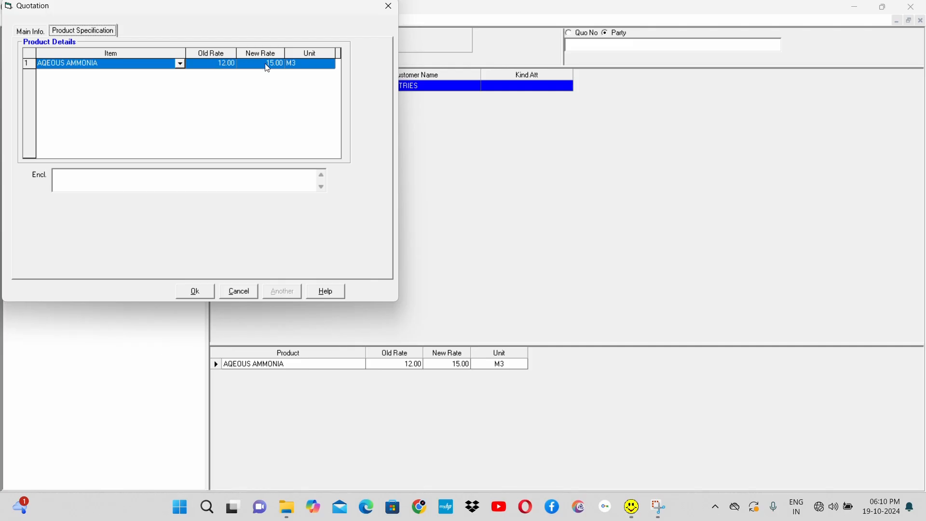
pyautogui.click(224, 63)
pyautogui.write('0')
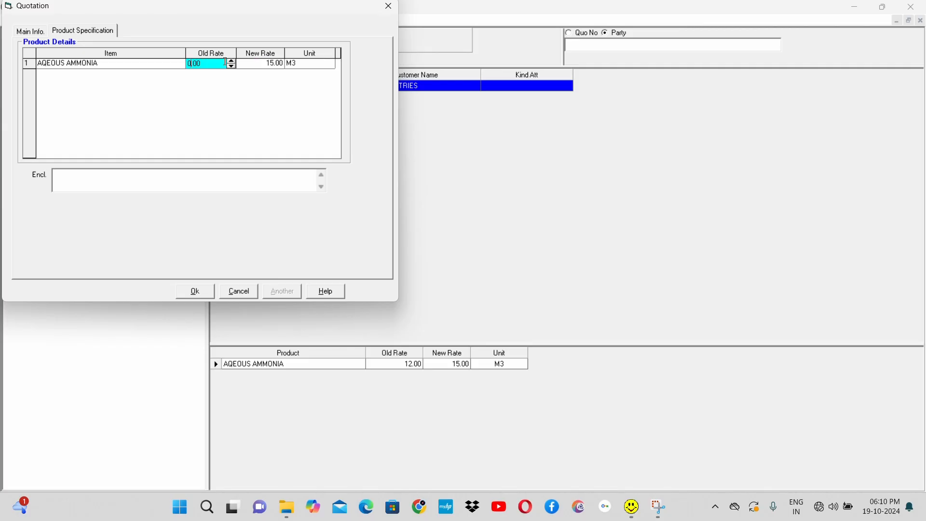
pyautogui.press('Tab')
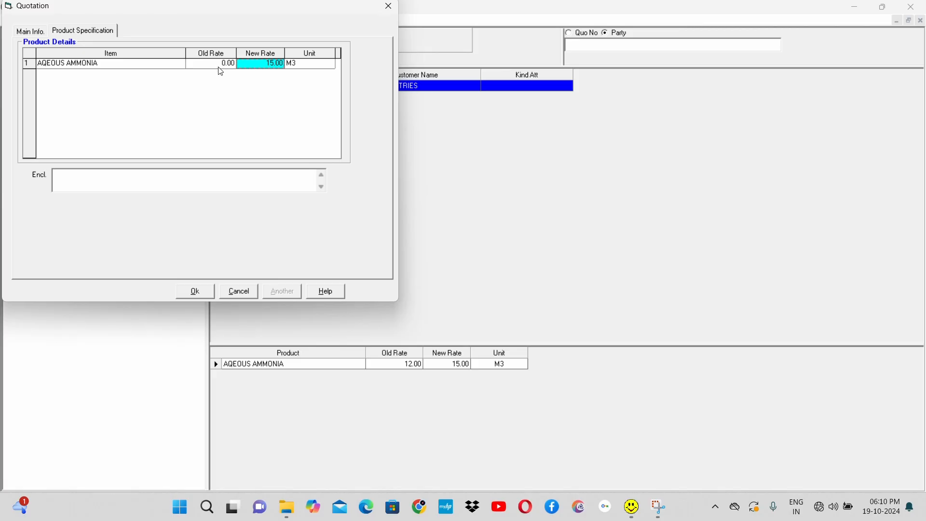
# Step: Set the old rate of AQEOUS AMMONIA to 12 and leave the quotation without saving
pyautogui.click(220, 67)
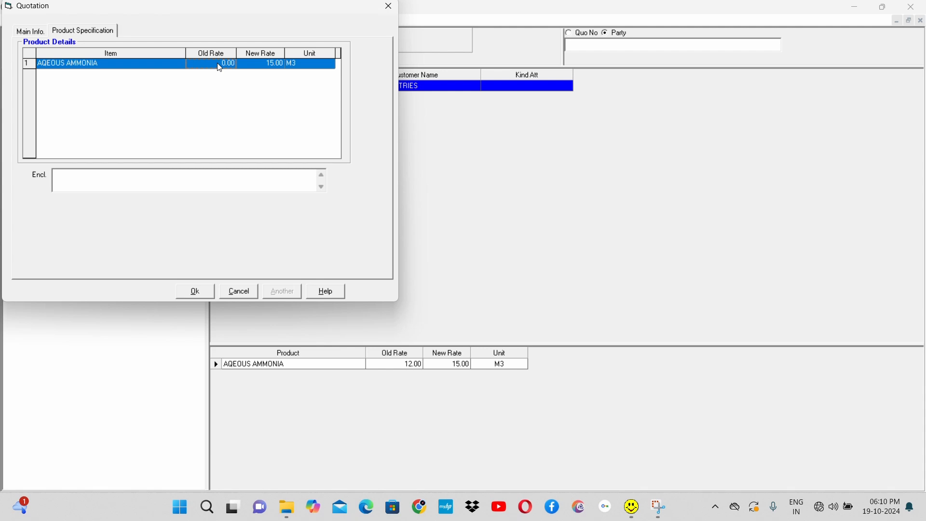
pyautogui.click(220, 67)
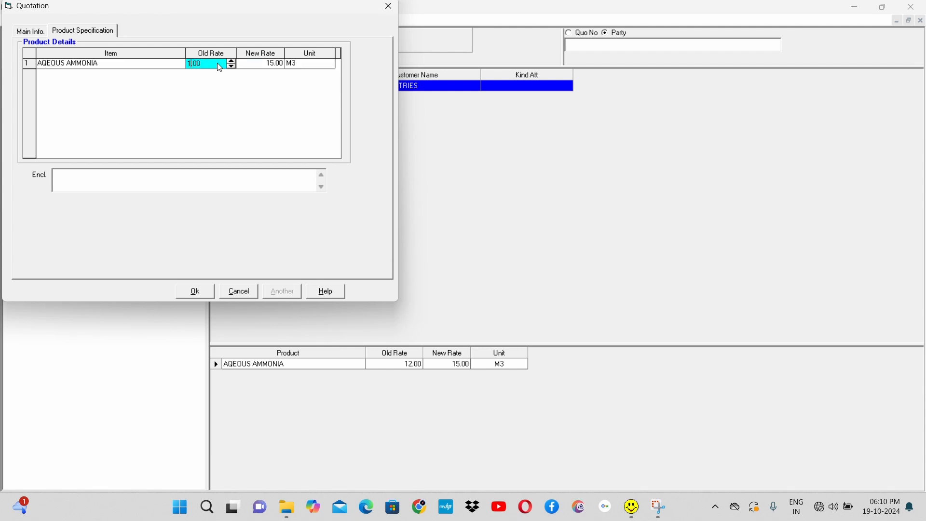
pyautogui.write('12')
pyautogui.press('Tab')
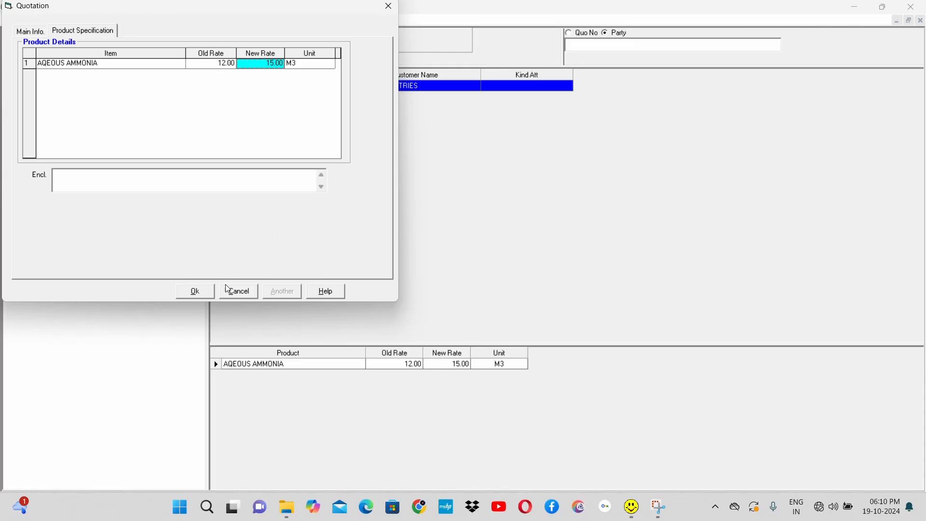
pyautogui.click(242, 291)
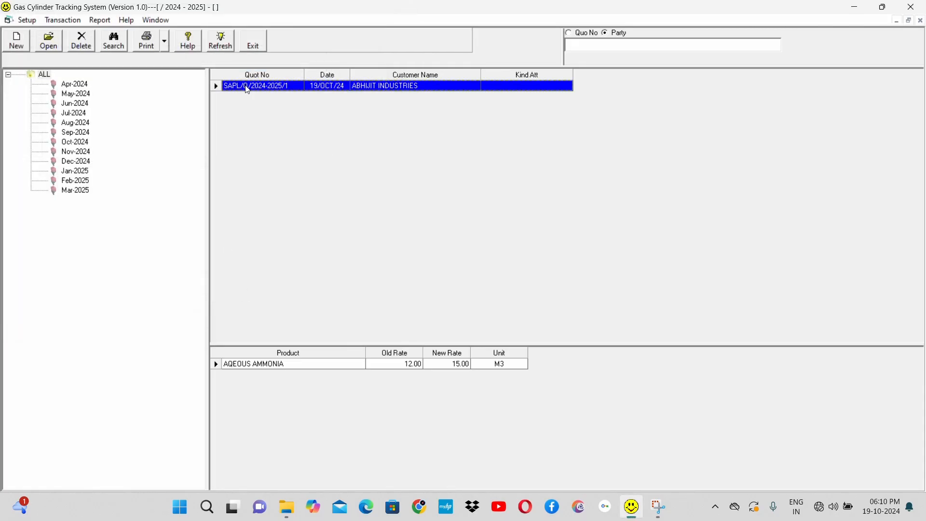
# Step: Preview the Price Revision letter for the ABHIJIT INDUSTRIES quotation, then close the preview and the quotation list
pyautogui.click(166, 41)
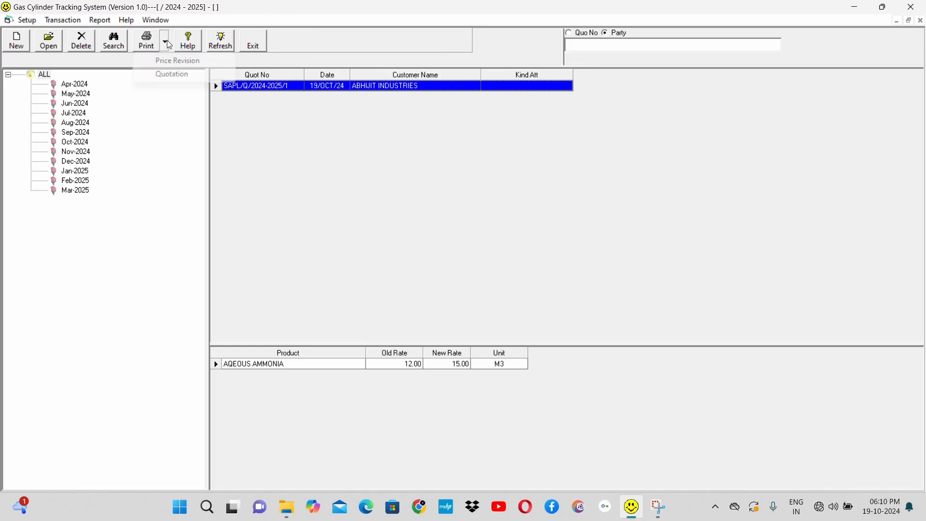
pyautogui.click(183, 62)
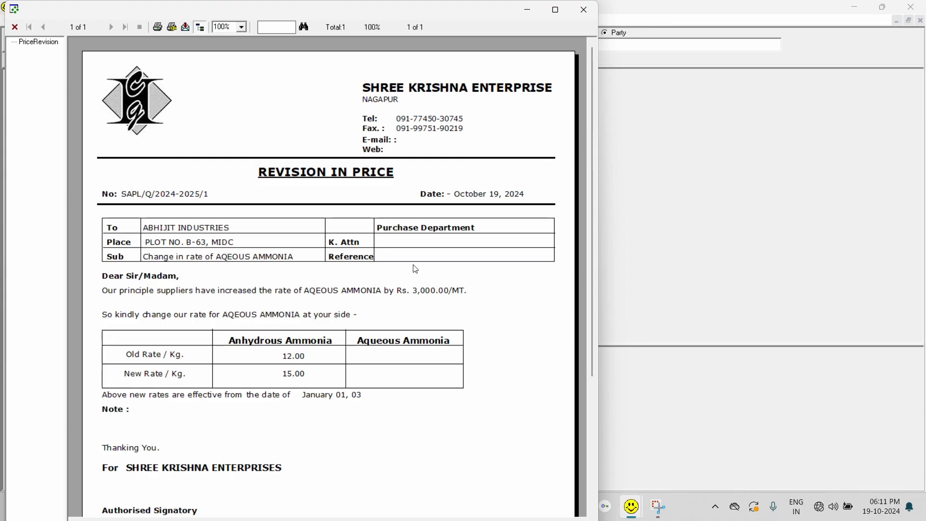
pyautogui.click(589, 14)
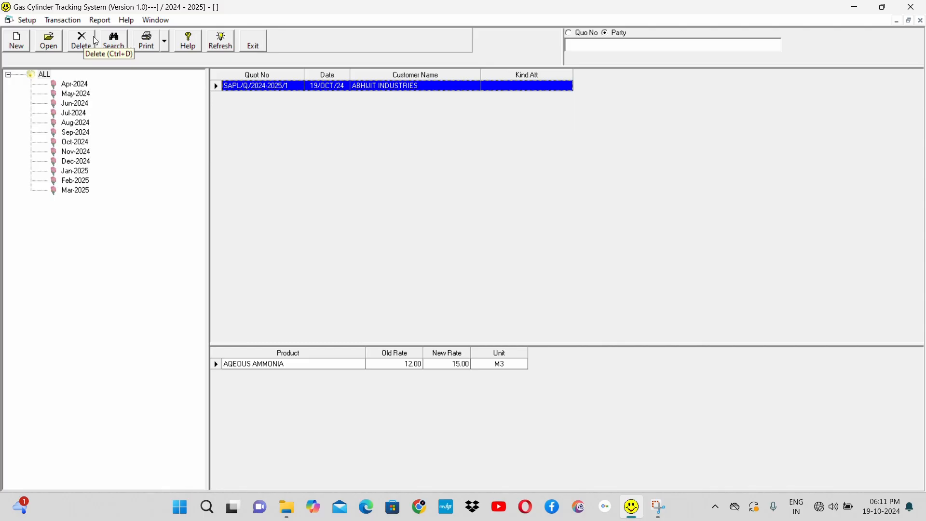
pyautogui.click(258, 44)
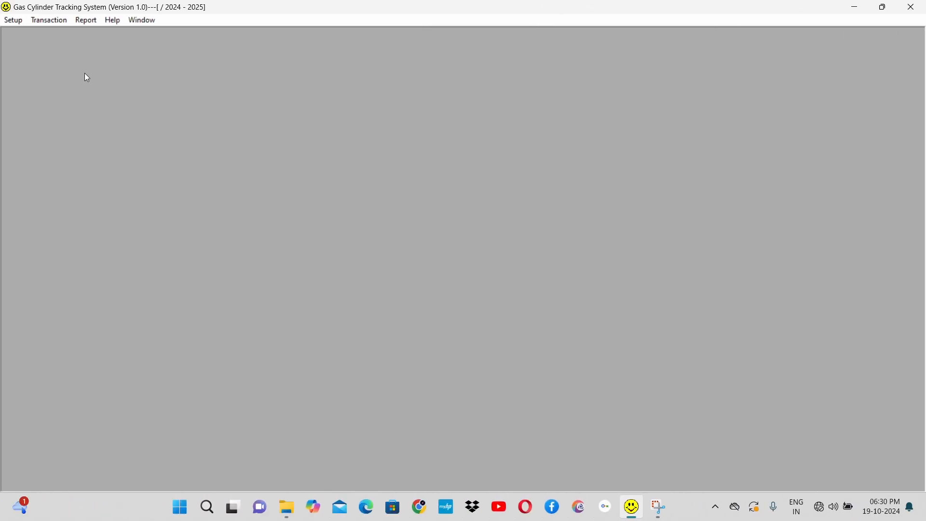
# Step: View the Cylinder Tracking transaction's challan explorer and close it
pyautogui.click(45, 23)
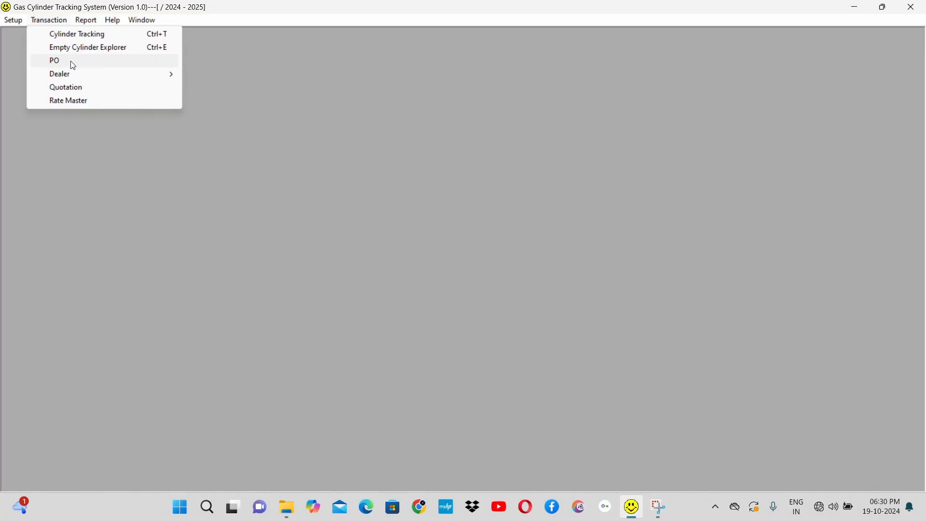
pyautogui.click(99, 37)
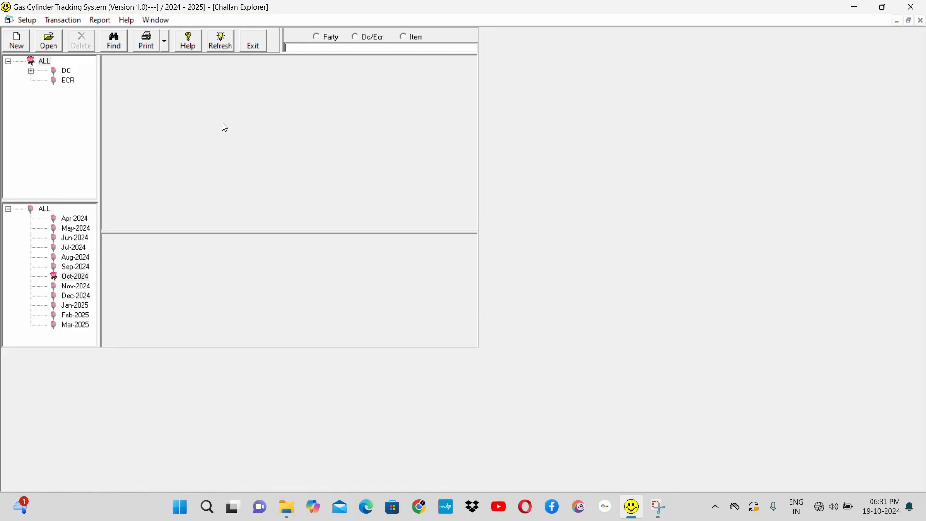
pyautogui.click(256, 45)
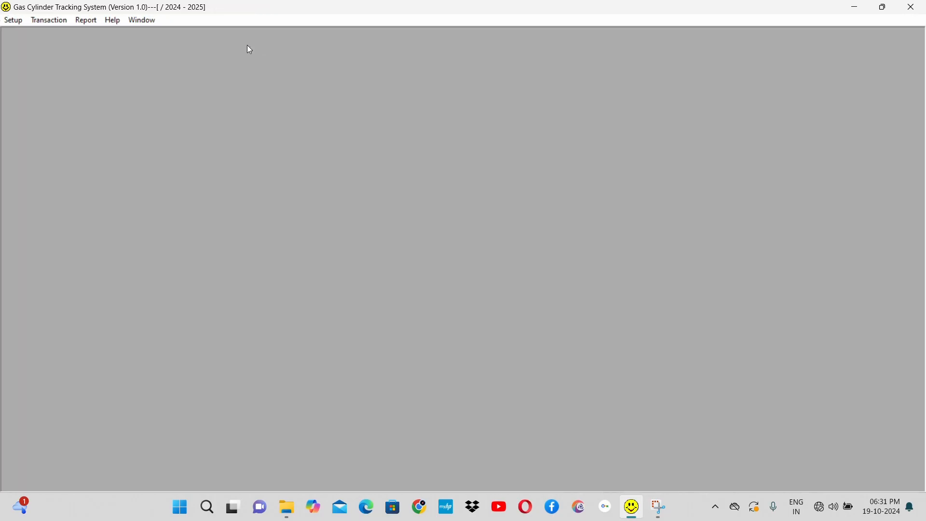
# Step: Open the Empty Cylinder Explorer and list its ECDC records and its FCR records
pyautogui.click(50, 21)
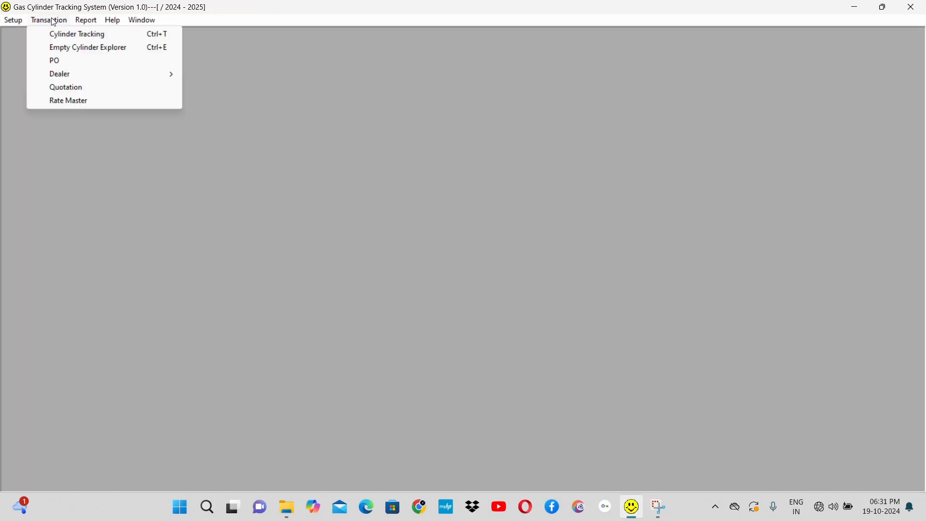
pyautogui.click(111, 48)
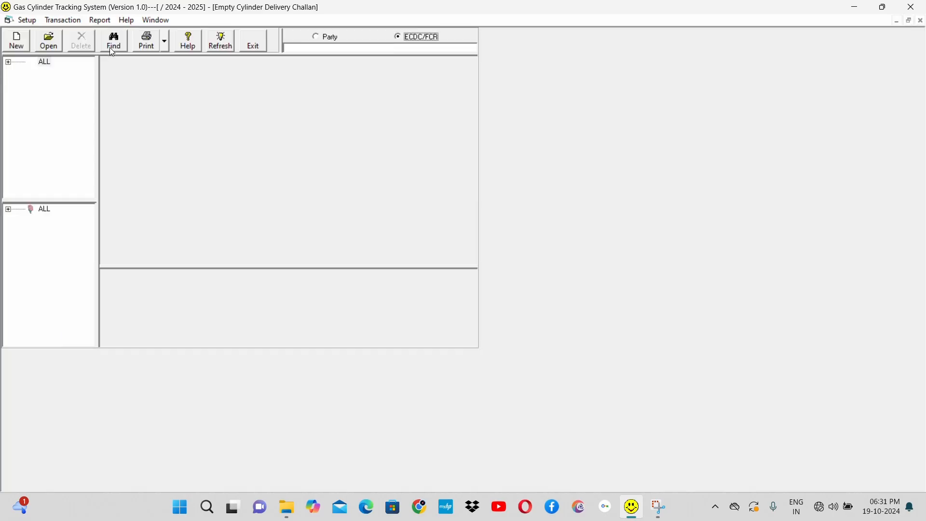
pyautogui.click(8, 63)
pyautogui.click(72, 72)
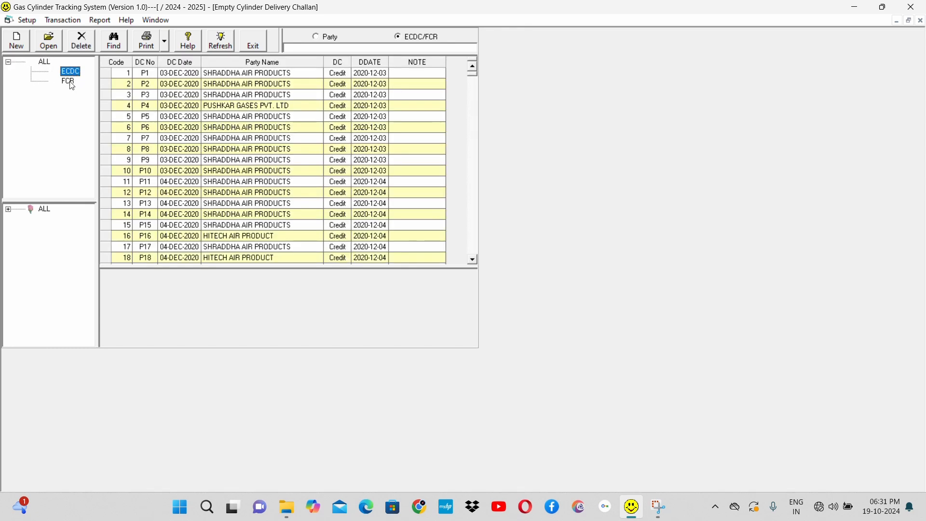
pyautogui.click(71, 83)
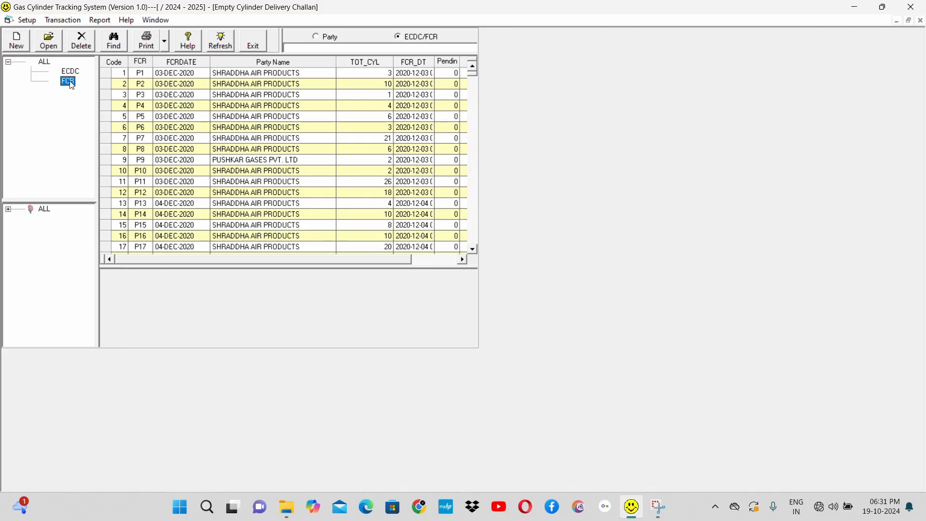
pyautogui.click(69, 72)
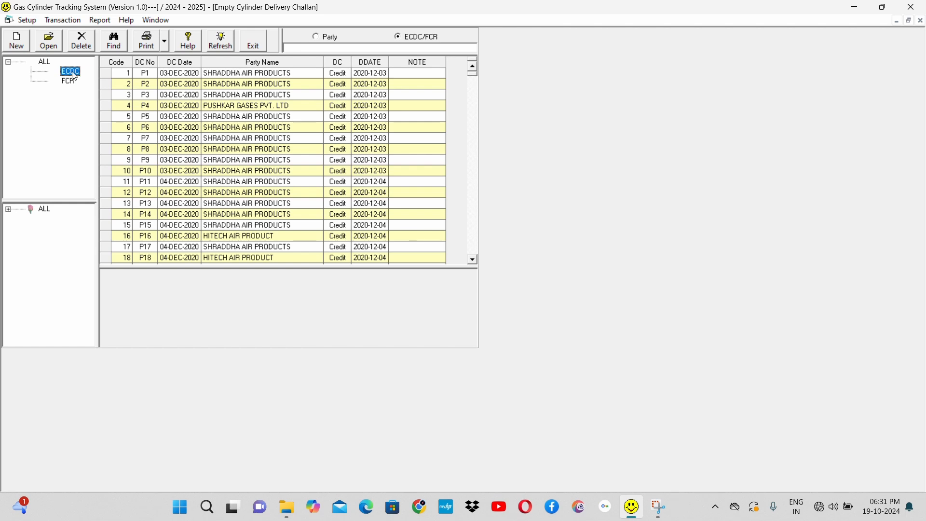
pyautogui.click(16, 43)
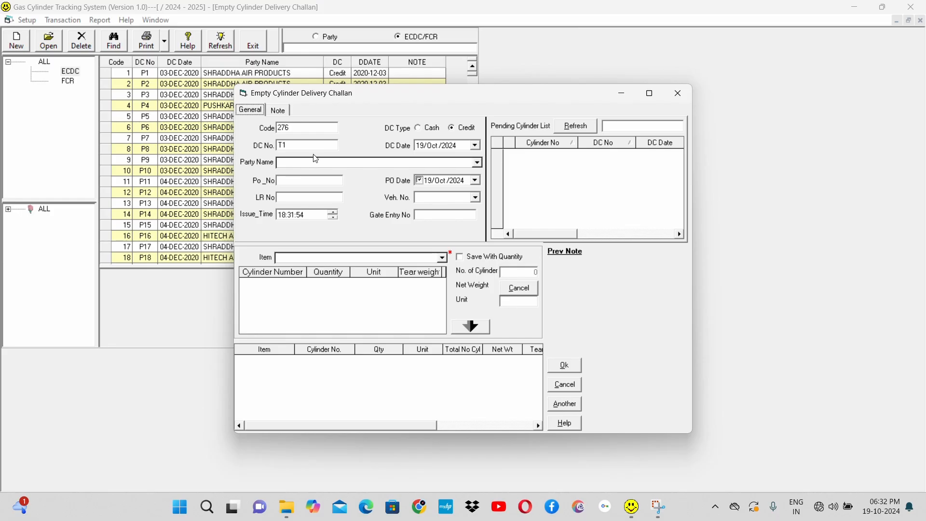
pyautogui.click(294, 146)
pyautogui.click(407, 164)
pyautogui.write('A STAR ENTERPRISES')
pyautogui.press('Tab')
pyautogui.click(476, 198)
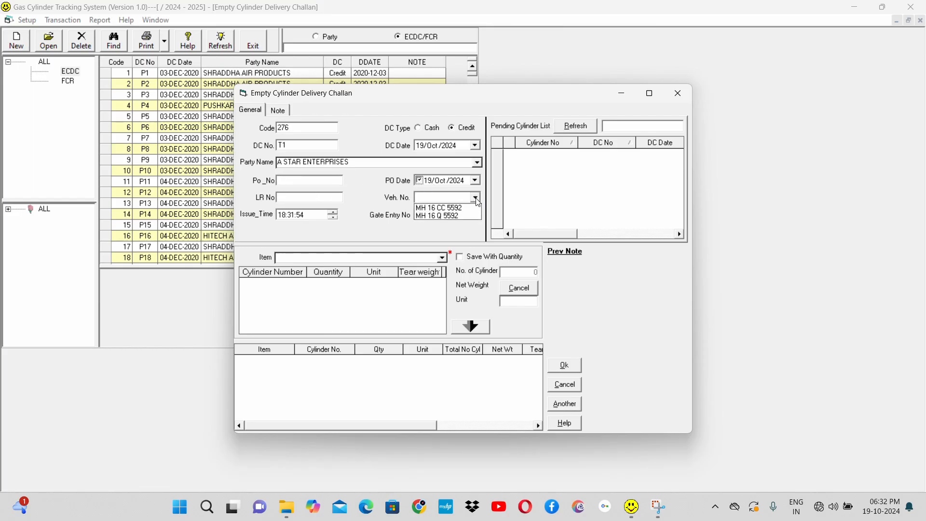
pyautogui.click(463, 210)
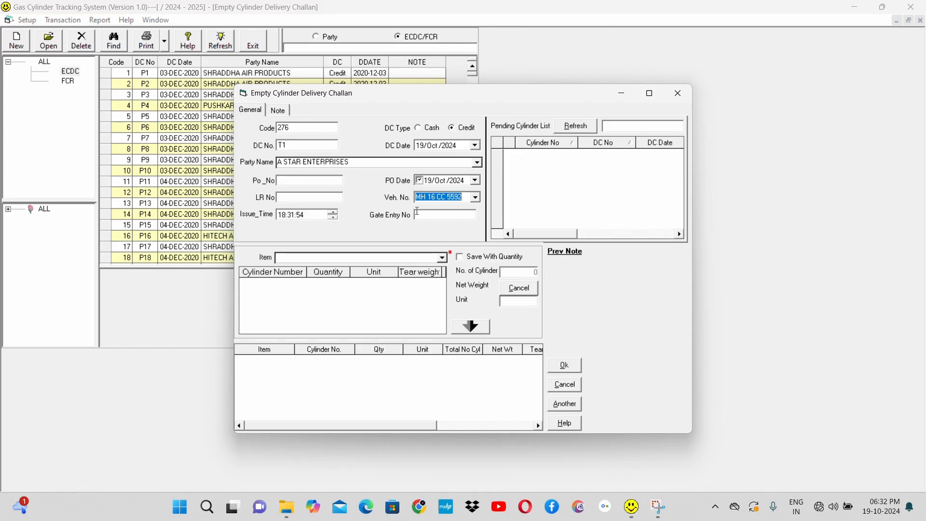
pyautogui.click(432, 215)
# Step: Refresh the pending cylinder list and choose INDUSTRIAL OXYGEN as the challan's item
pyautogui.click(579, 127)
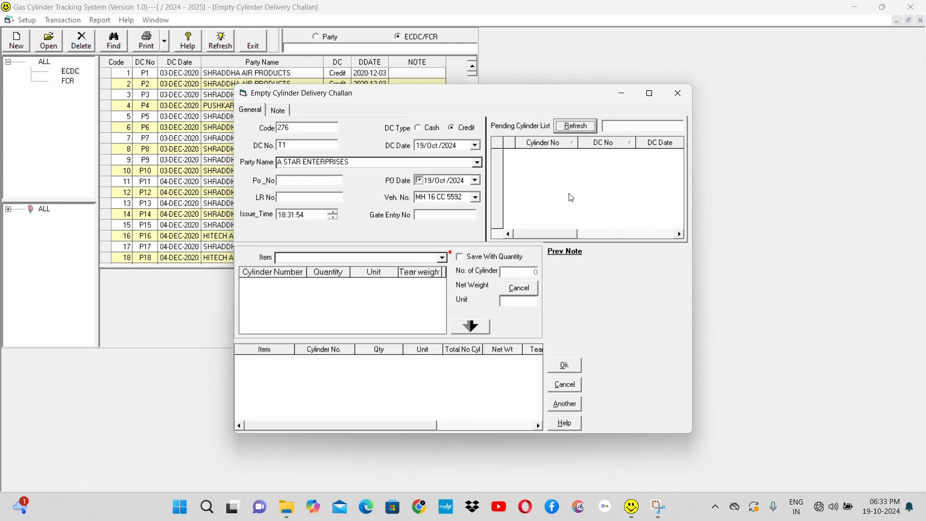
pyautogui.click(444, 259)
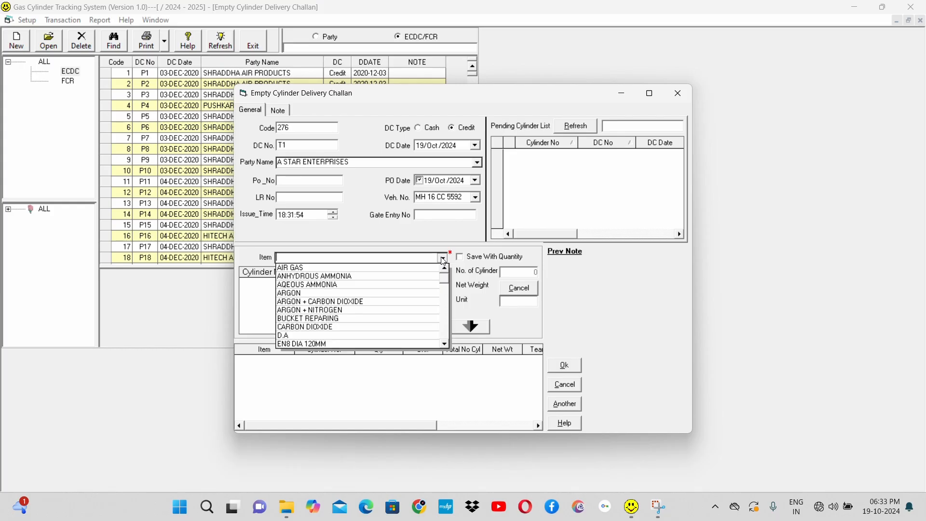
pyautogui.write('INDUSTRIAL NITROXIDE')
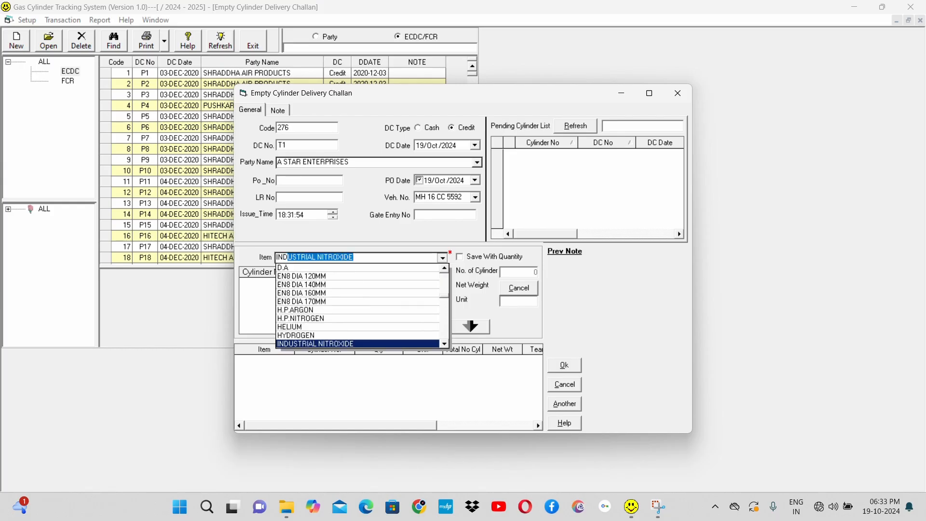
pyautogui.press('Down')
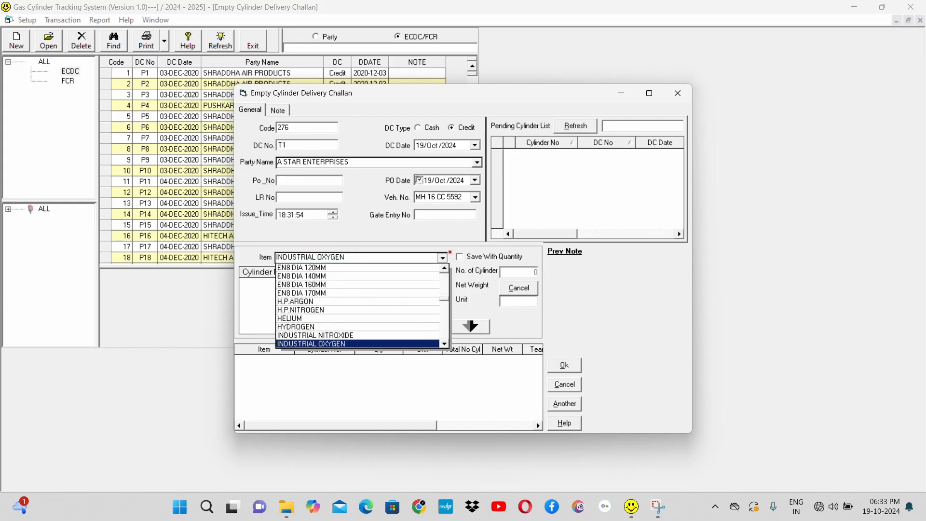
pyautogui.press('Return')
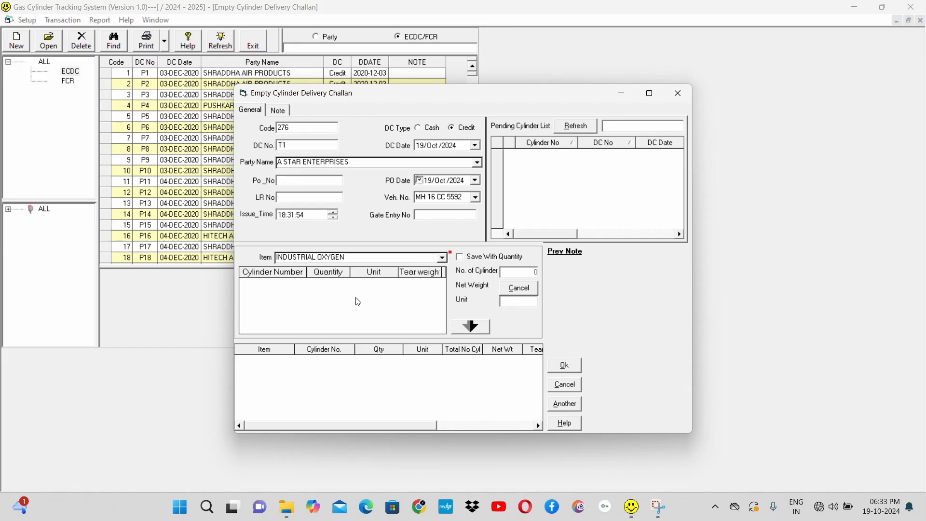
# Step: Enter cylinders O002, O003 and O006 for the INDUSTRIAL OXYGEN item
pyautogui.click(320, 314)
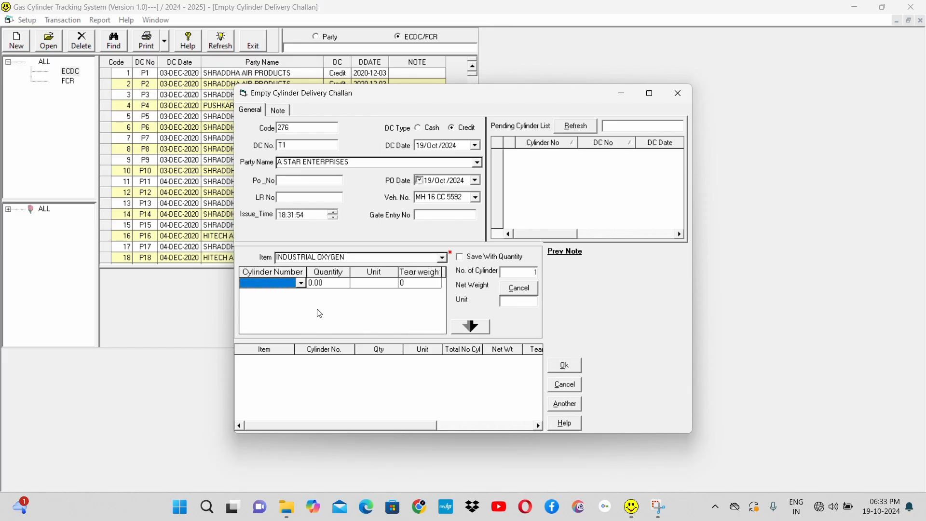
pyautogui.click(302, 283)
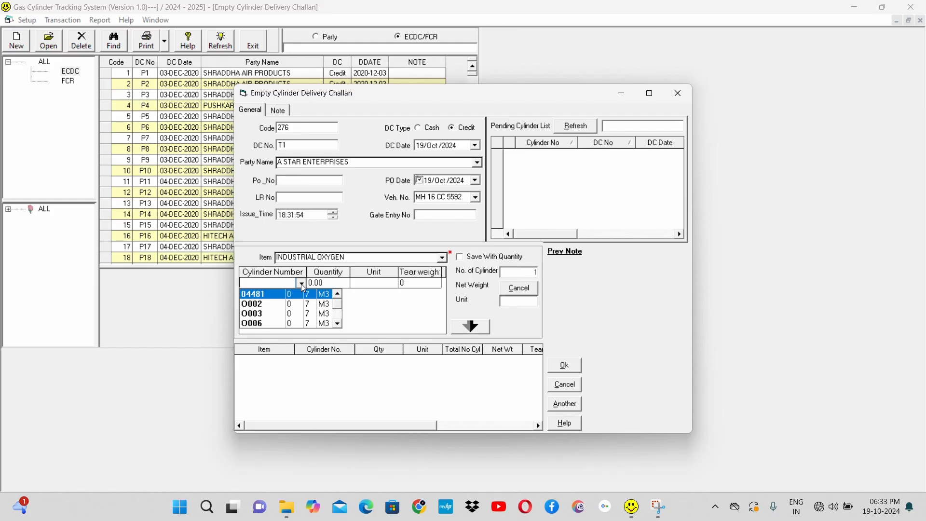
pyautogui.click(291, 307)
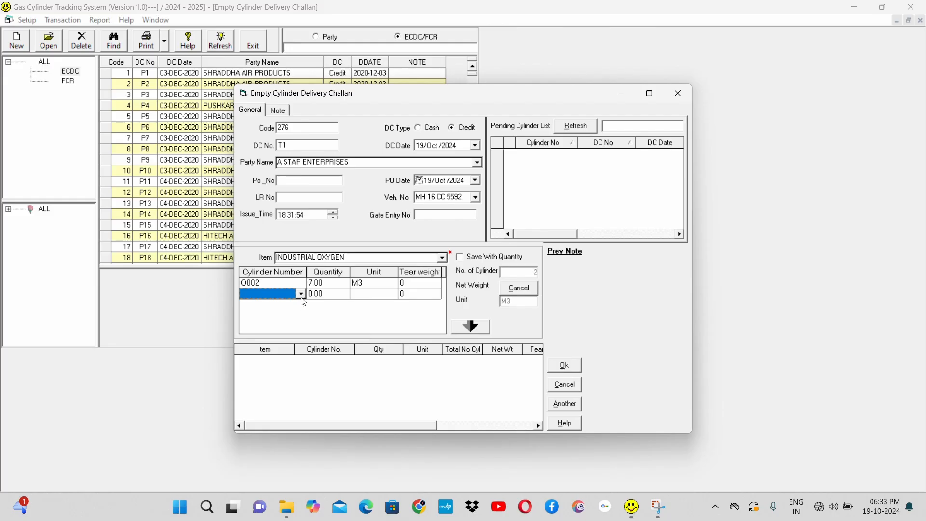
pyautogui.click(301, 294)
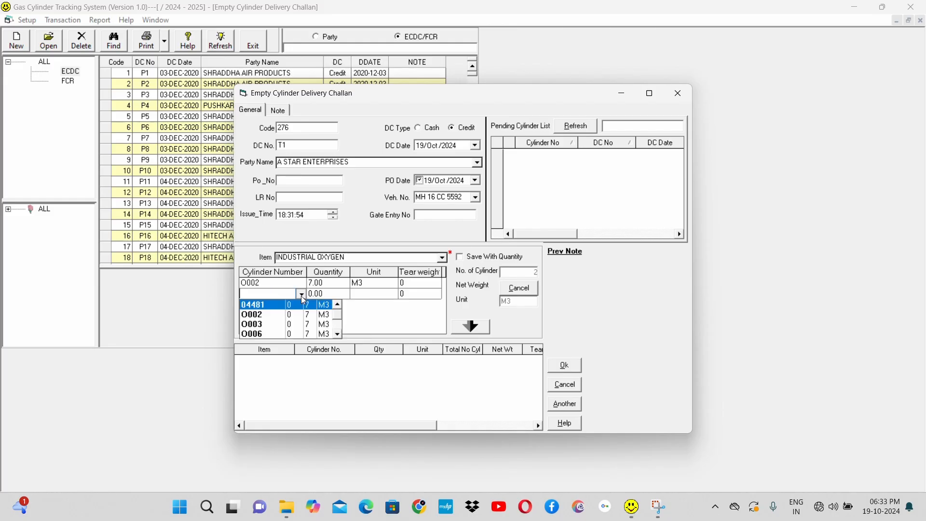
pyautogui.click(297, 323)
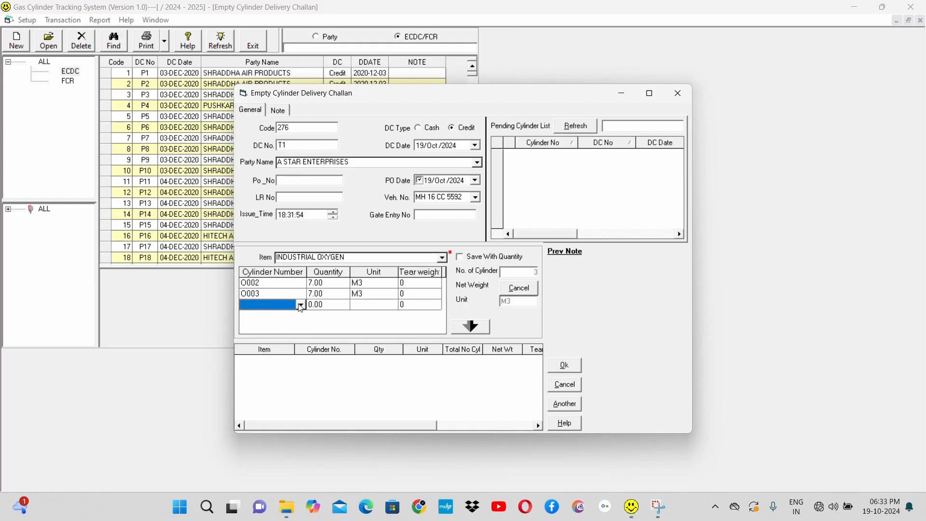
pyautogui.click(298, 305)
pyautogui.click(293, 345)
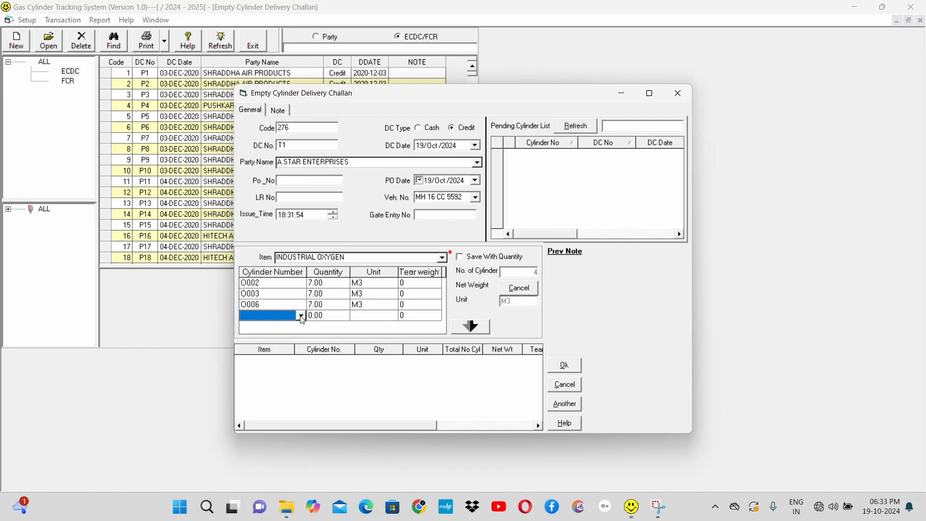
# Step: Enter cylinder 04481, remove the empty extra row, and transfer the cylinders to the challan's item list
pyautogui.click(302, 316)
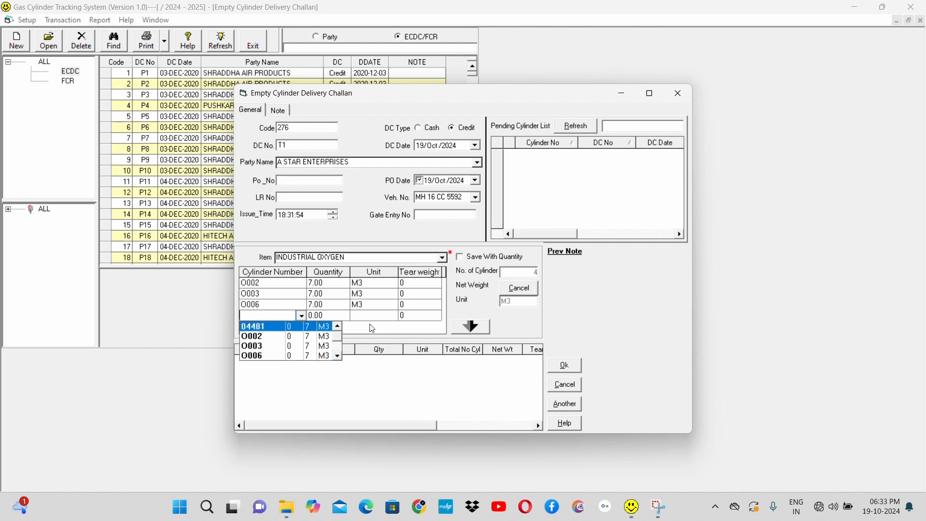
pyautogui.click(391, 322)
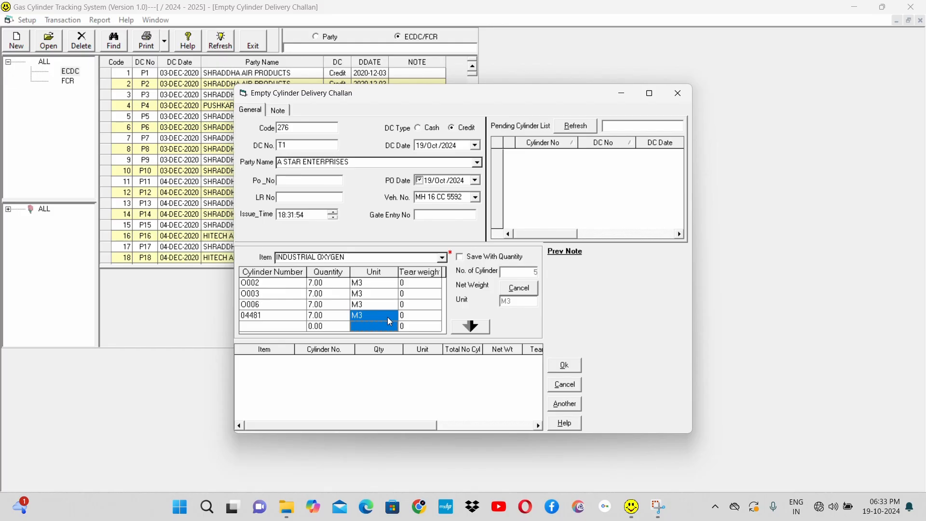
pyautogui.press('Delete')
pyautogui.press('Return')
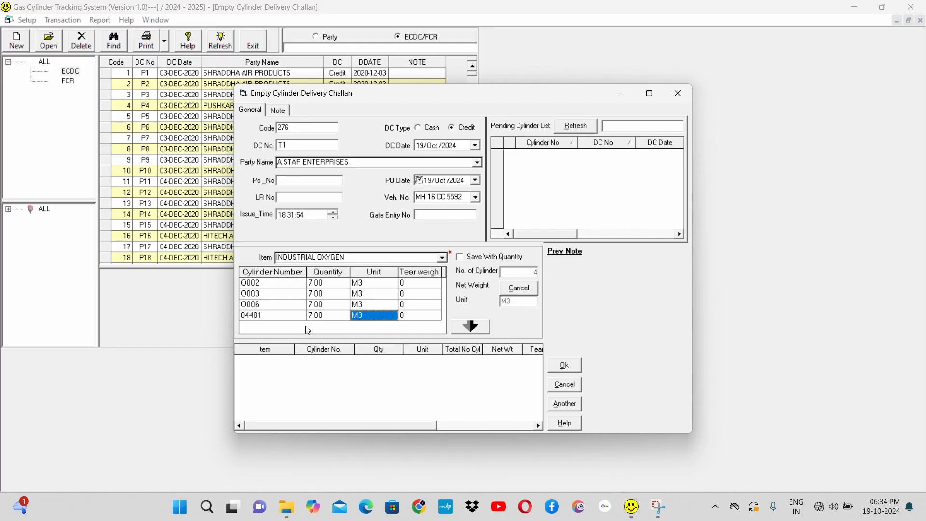
pyautogui.click(474, 330)
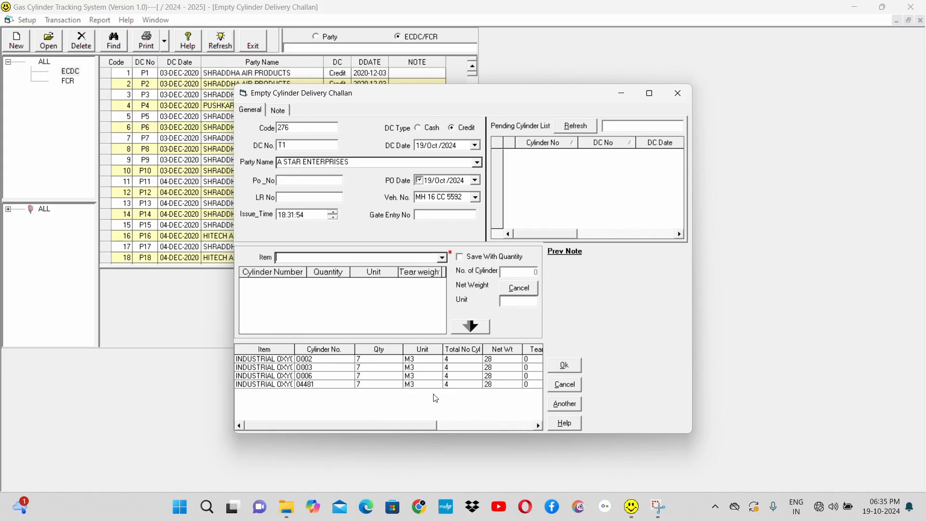
# Step: View the challan's Note page, return to the general details, and close the challan without saving
pyautogui.click(281, 111)
pyautogui.click(299, 154)
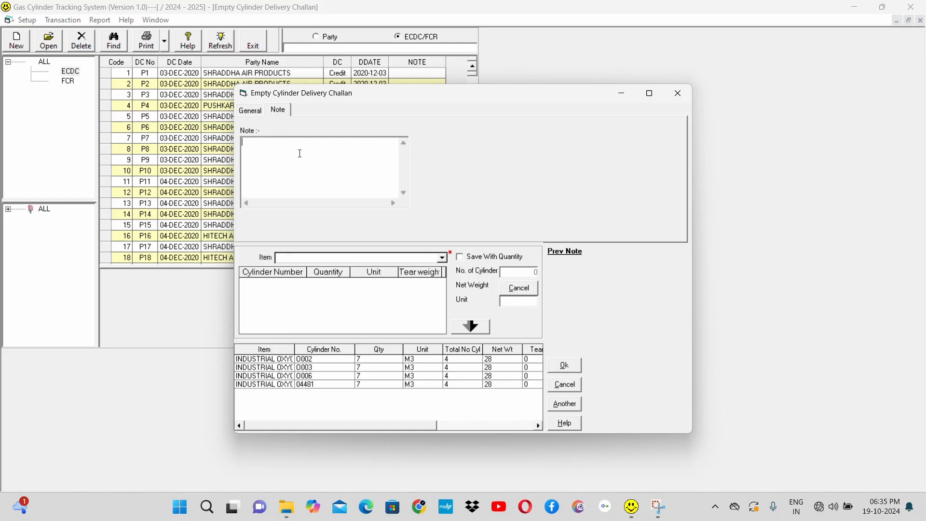
pyautogui.click(253, 113)
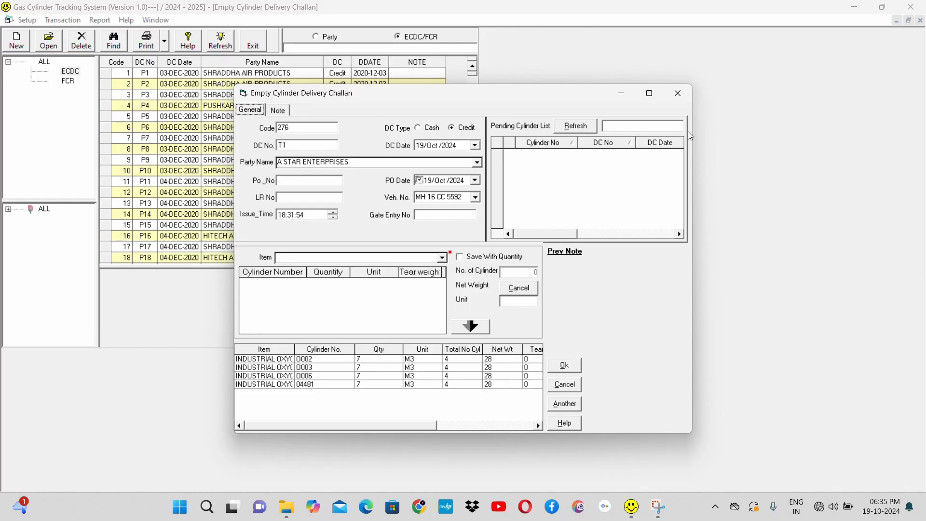
pyautogui.click(678, 95)
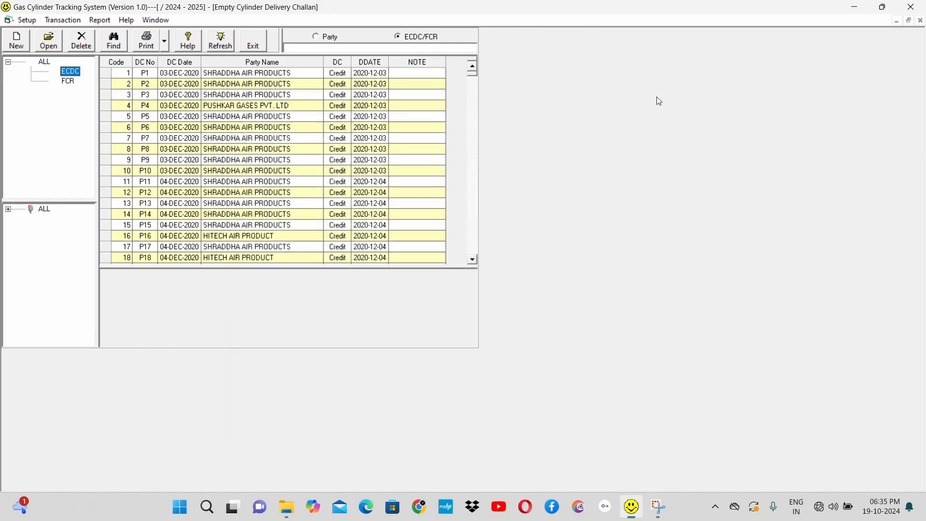
# Step: Browse the ECDC records down to HITECH AIR PRODUCT's challan P01, open it for viewing, and close it
pyautogui.click(308, 185)
pyautogui.press('Down')
pyautogui.press('Down')
pyautogui.press('Down')
pyautogui.press('Down')
pyautogui.press('Down')
pyautogui.press('Down')
pyautogui.press('Down')
pyautogui.press('Down')
pyautogui.press('Down')
pyautogui.press('Down')
pyautogui.press('Down')
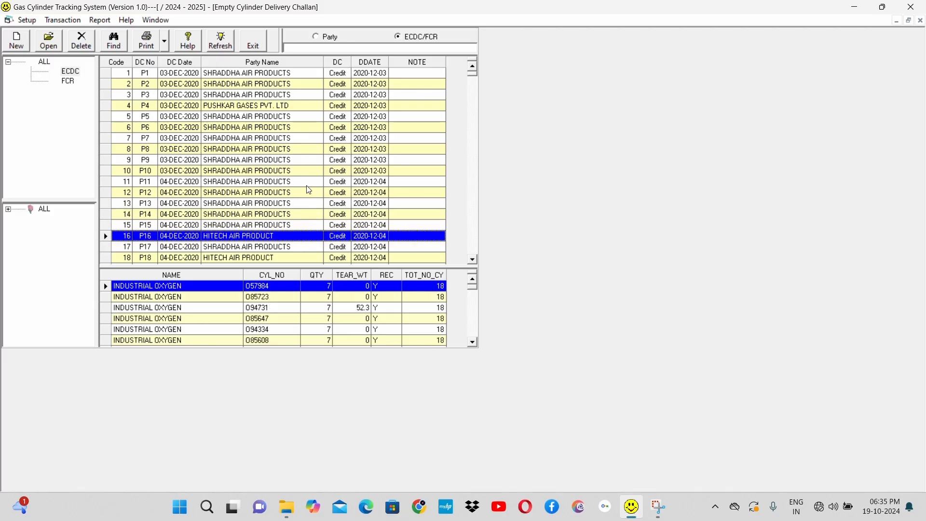
pyautogui.press('Down')
pyautogui.press('Down')
pyautogui.press('Down')
pyautogui.press('Down')
pyautogui.press('Down')
pyautogui.press('Down')
pyautogui.press('Down')
pyautogui.press('Down')
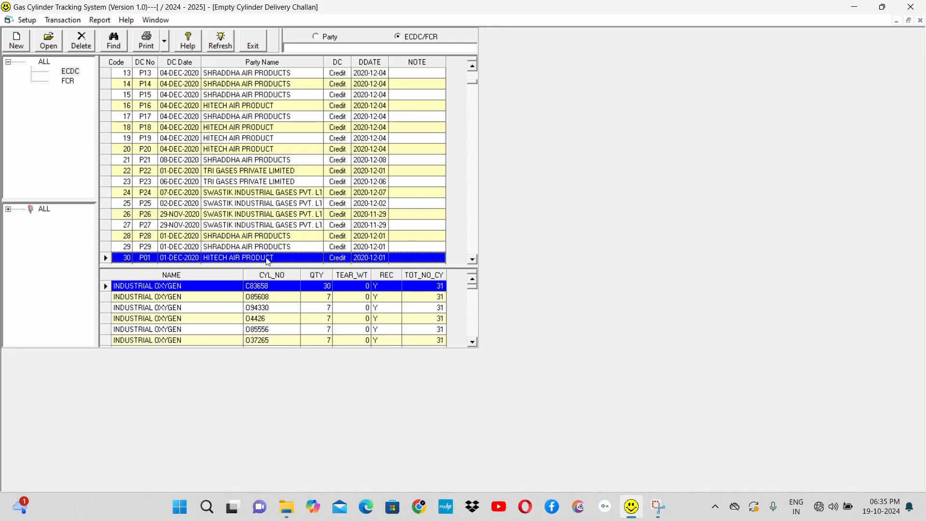
pyautogui.click(46, 48)
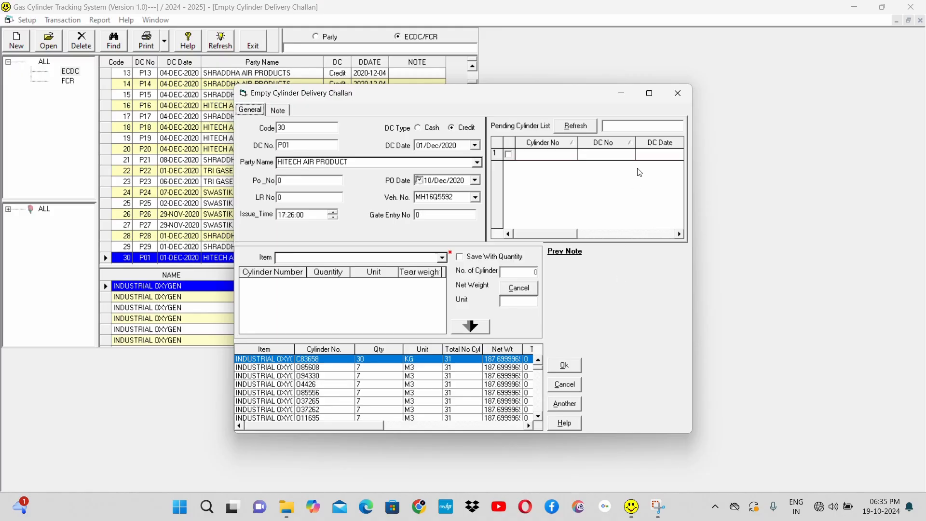
pyautogui.click(679, 94)
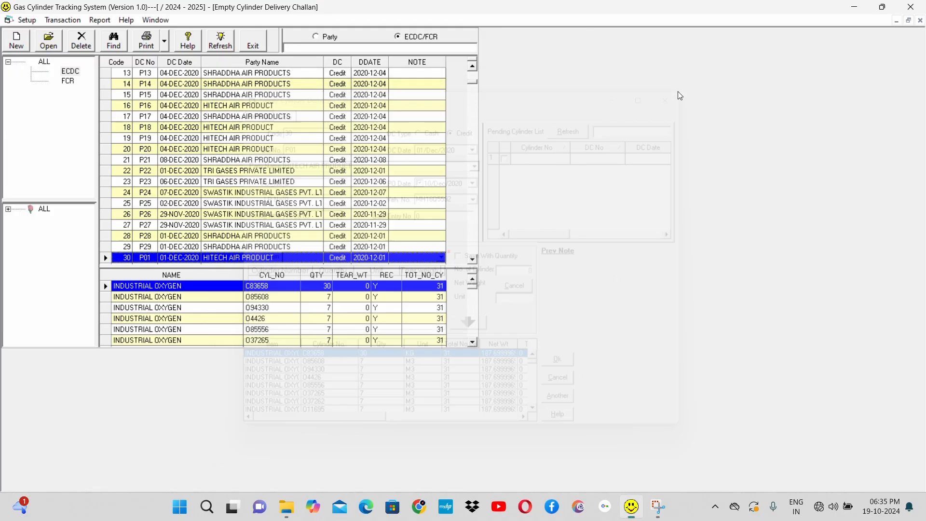
# Step: Open challan P23 of TRI GASES PRIVATE LIMITED and load its D.A cylinder lines for editing
pyautogui.click(249, 204)
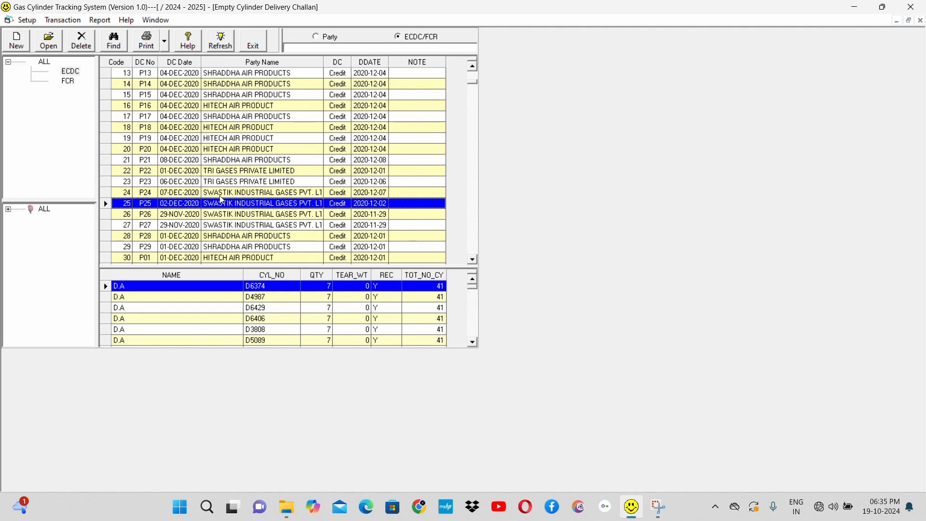
pyautogui.click(191, 184)
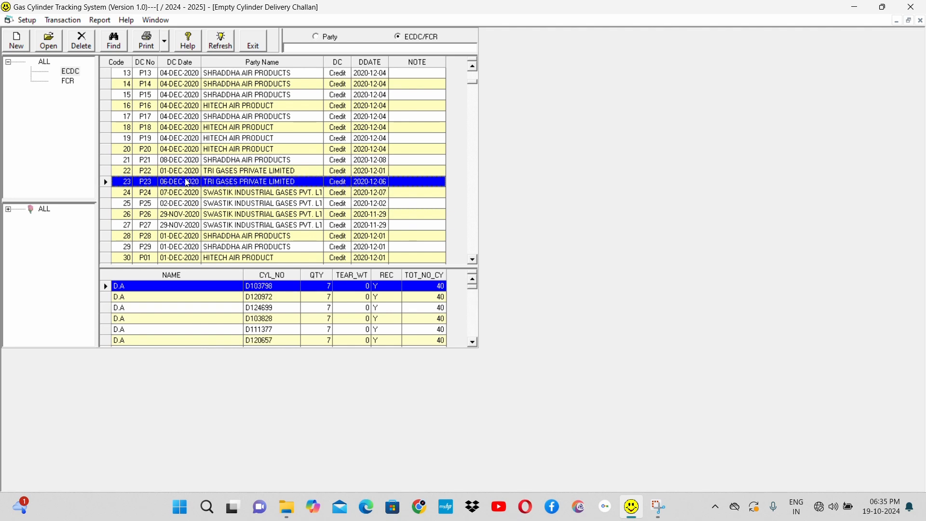
pyautogui.click(51, 43)
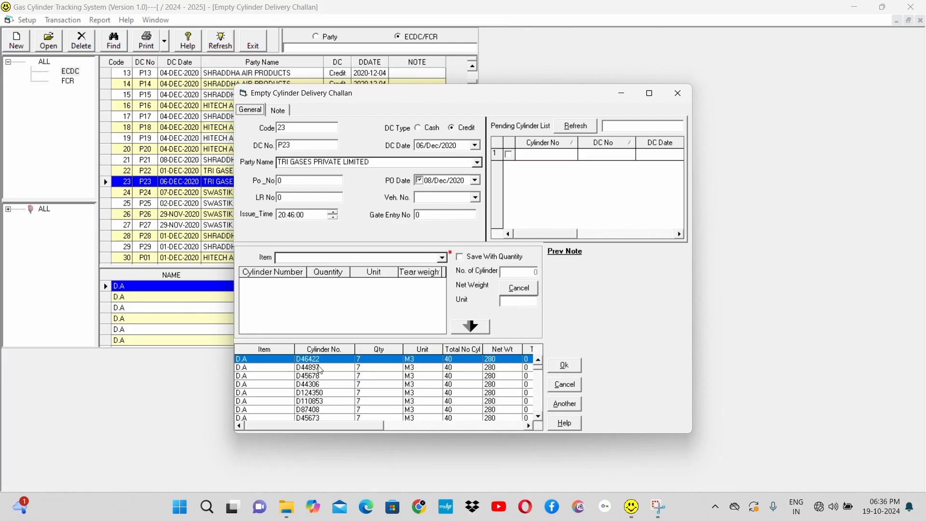
pyautogui.click(459, 385)
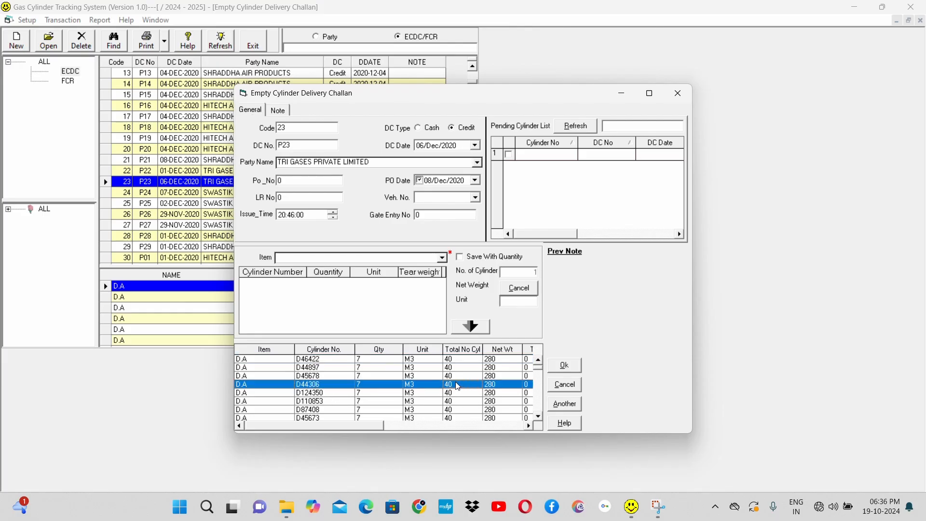
pyautogui.doubleClick(459, 385)
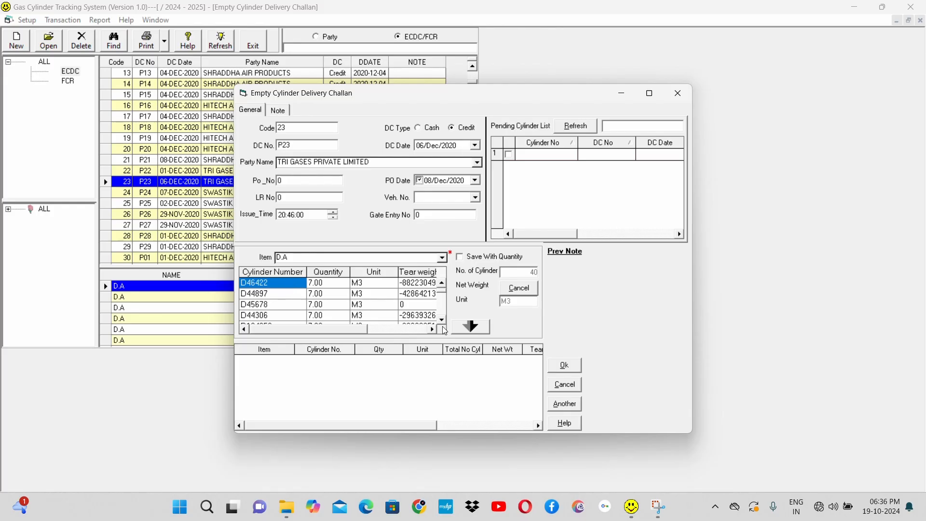
# Step: Transfer the D.A cylinder lines back to the challan's item list and cancel the challan
pyautogui.click(471, 328)
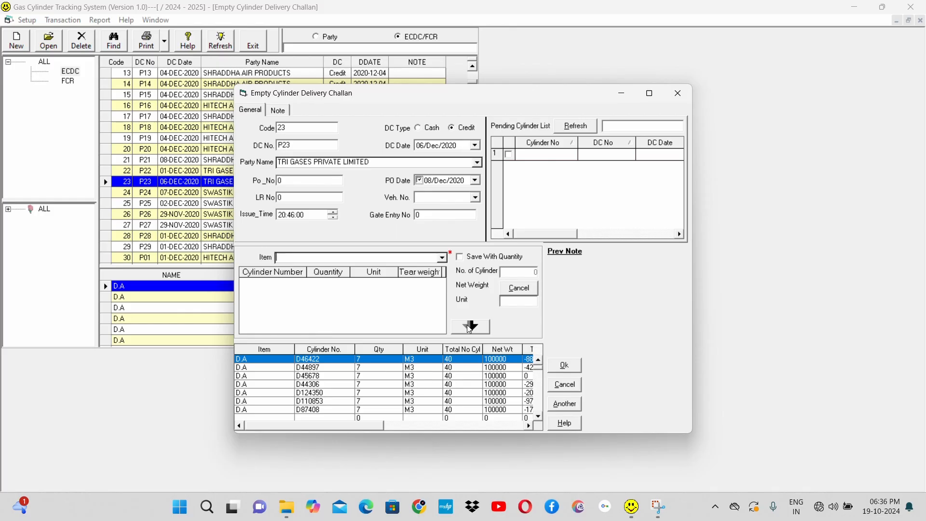
pyautogui.click(578, 390)
pyautogui.click(577, 390)
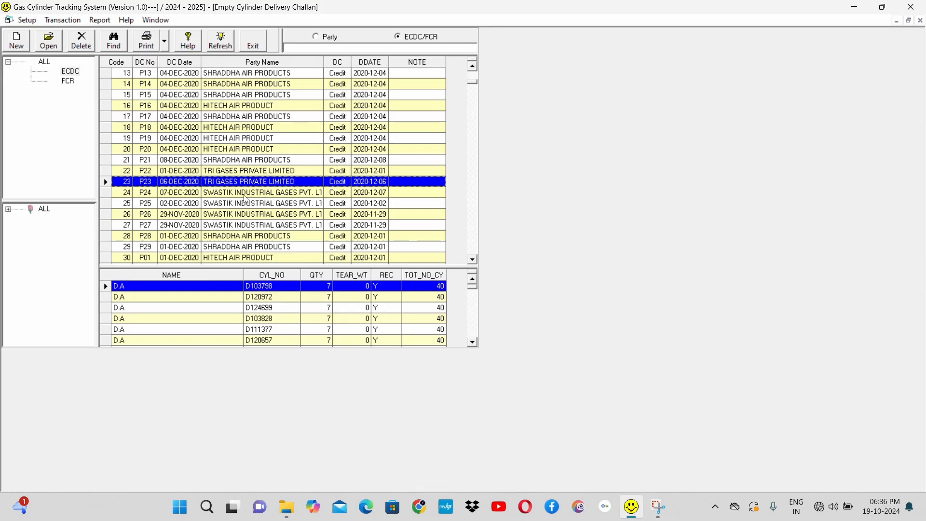
# Step: Preview the Owner printout of TRI GASES PRIVATE LIMITED's challan P22, then close the preview
pyautogui.click(218, 171)
pyautogui.click(165, 41)
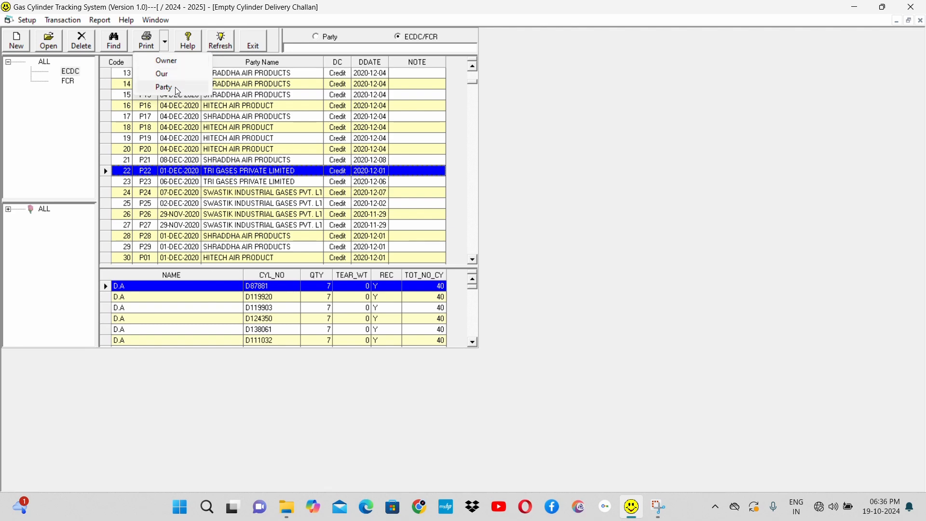
pyautogui.click(176, 61)
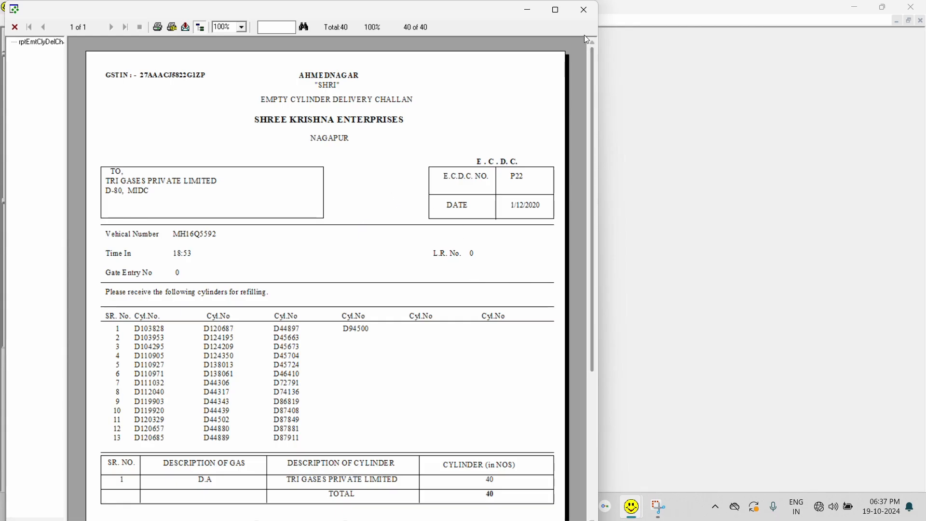
pyautogui.click(588, 10)
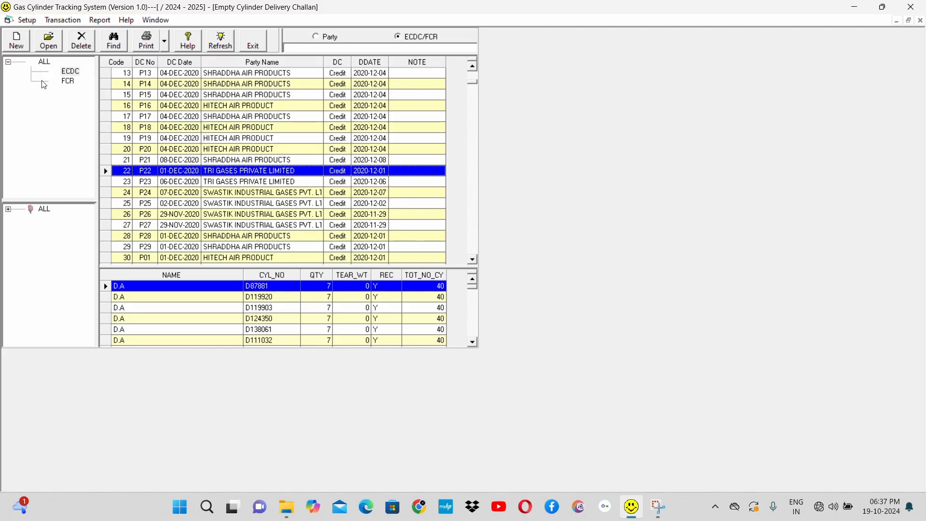
# Step: List the FCR records, then list the ECDC records through to the last entries
pyautogui.click(70, 85)
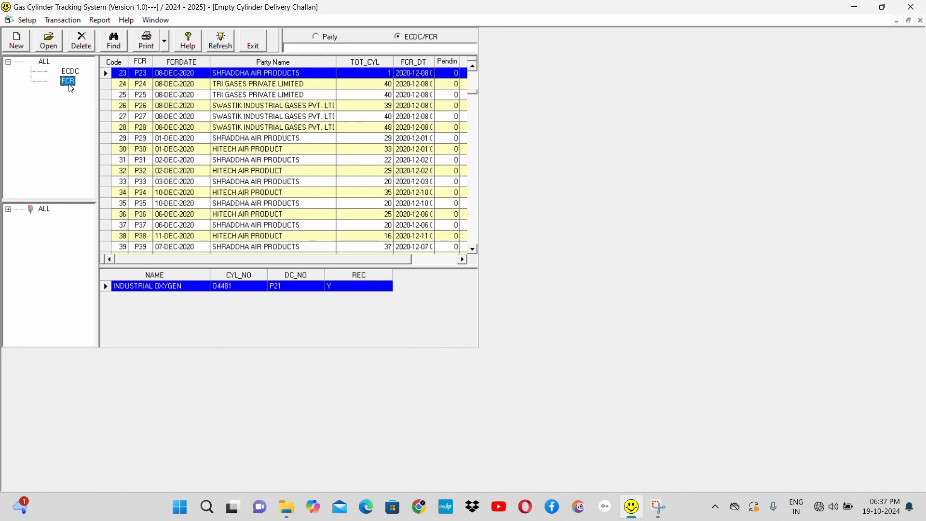
pyautogui.click(73, 72)
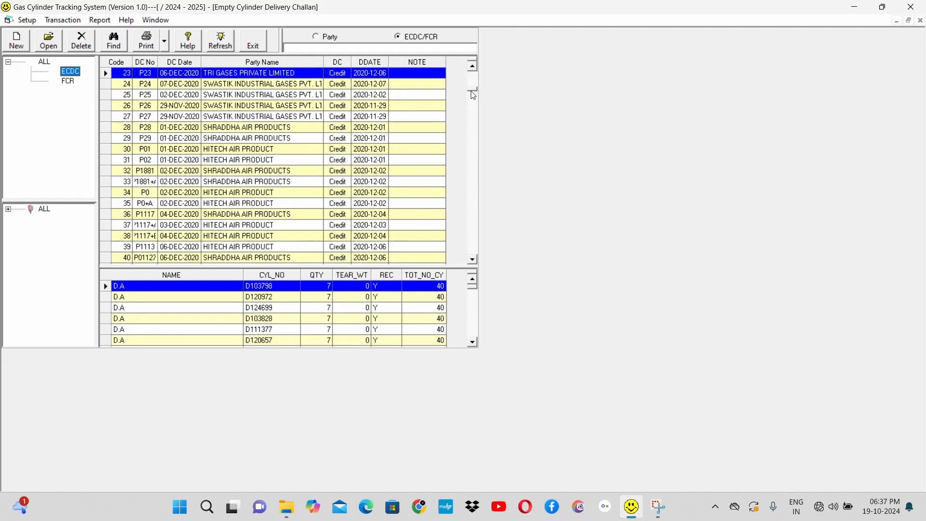
pyautogui.moveTo(473, 89); pyautogui.dragTo(482, 264)
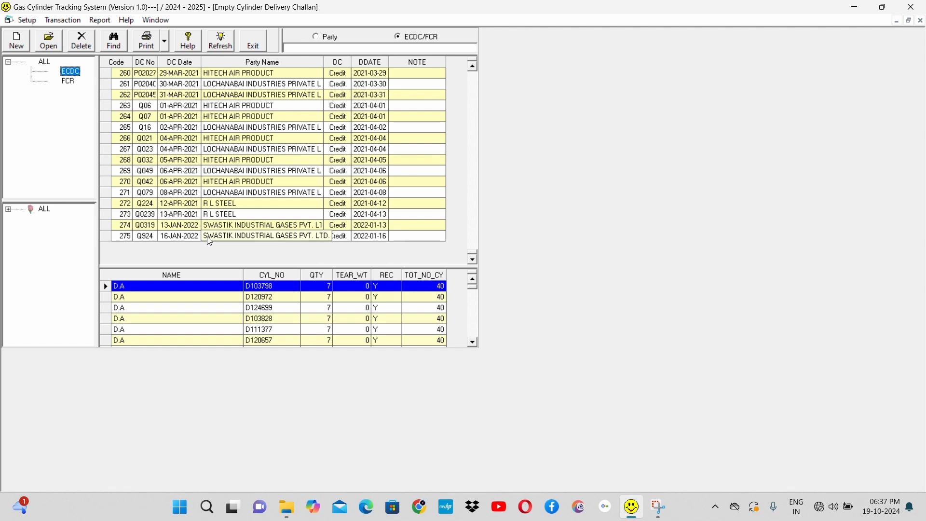
# Step: Look through the cylinder lines of SWASTIK INDUSTRIAL GASES PVT. LTD.'s challan Q924, down to the last ones
pyautogui.click(244, 237)
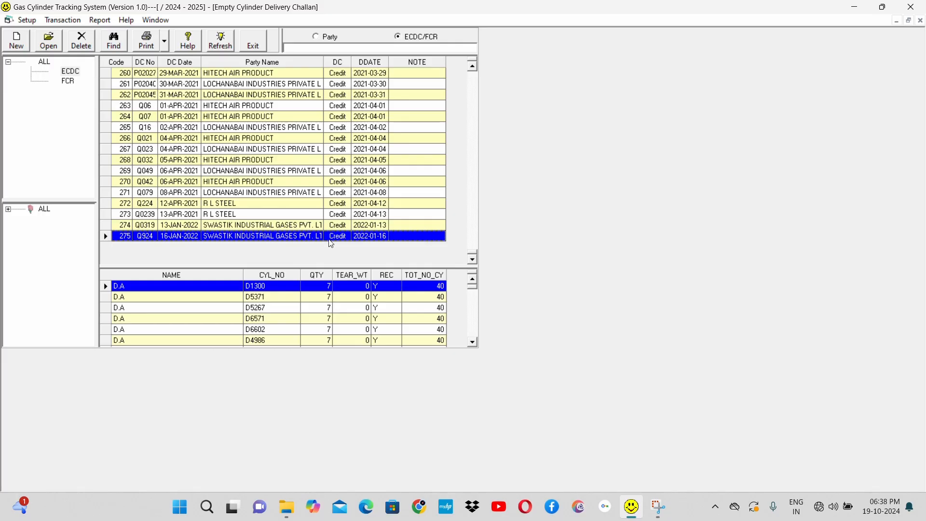
pyautogui.click(473, 332)
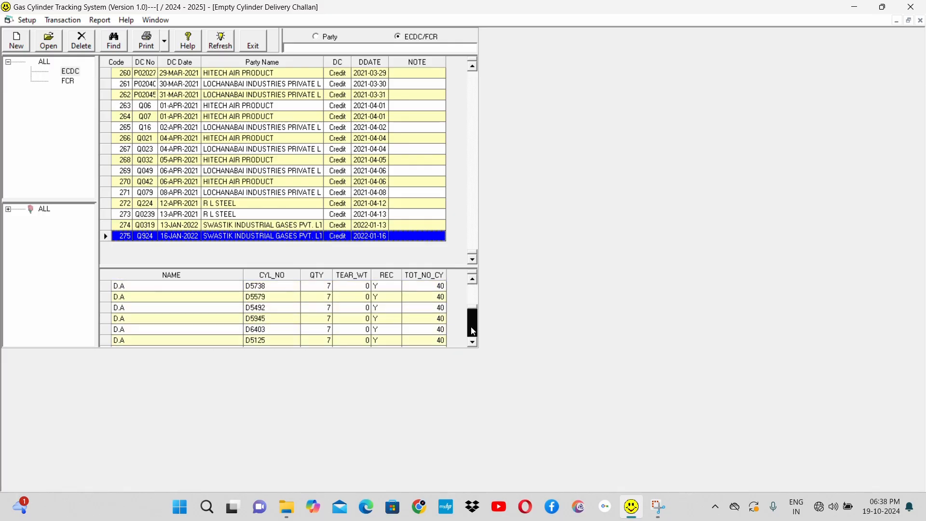
pyautogui.click(473, 332)
pyautogui.click(473, 332)
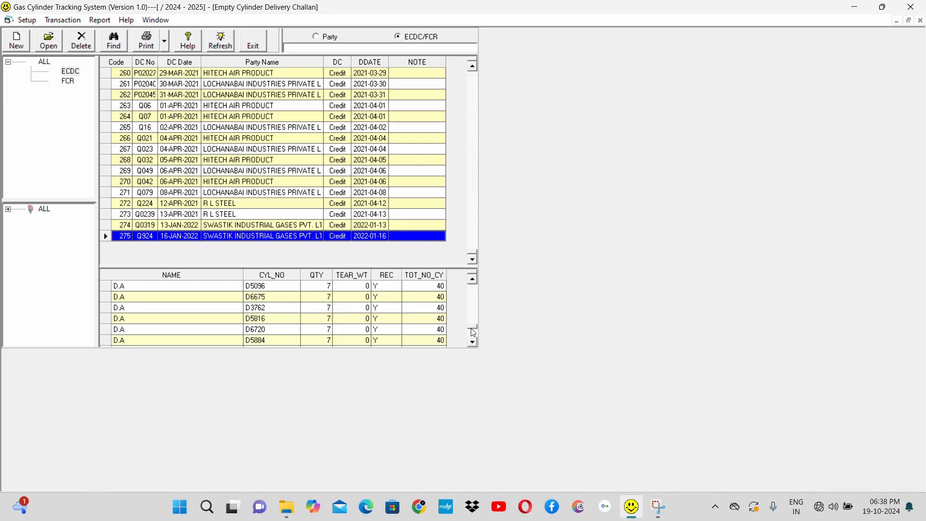
pyautogui.click(473, 333)
pyautogui.moveTo(476, 326); pyautogui.dragTo(475, 281)
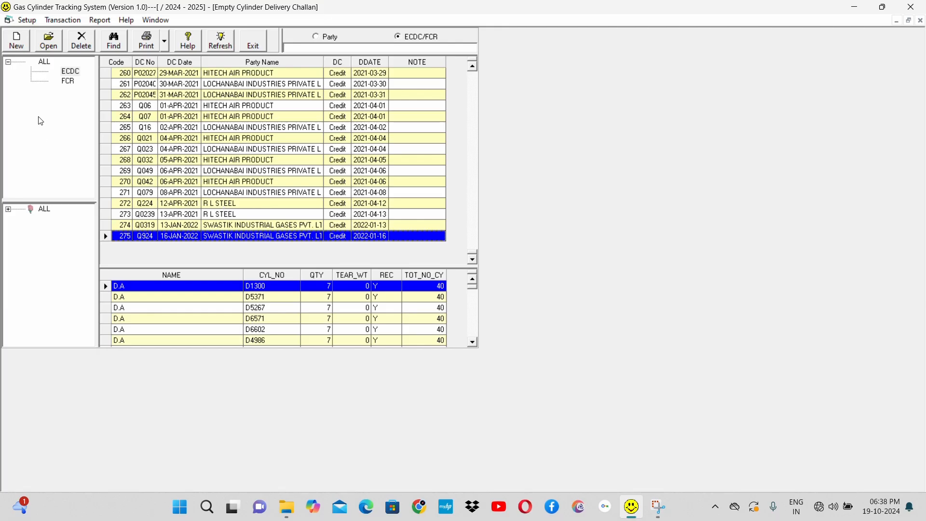
pyautogui.click(67, 81)
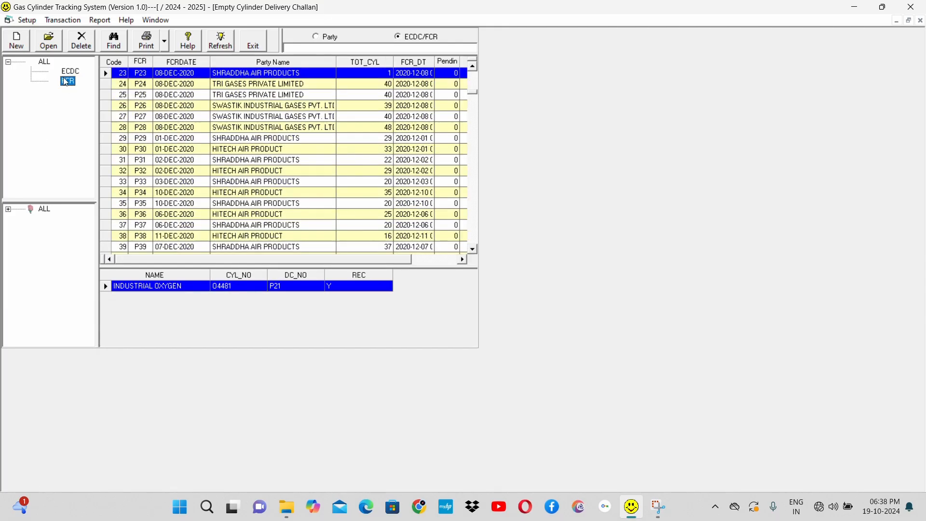
pyautogui.click(18, 43)
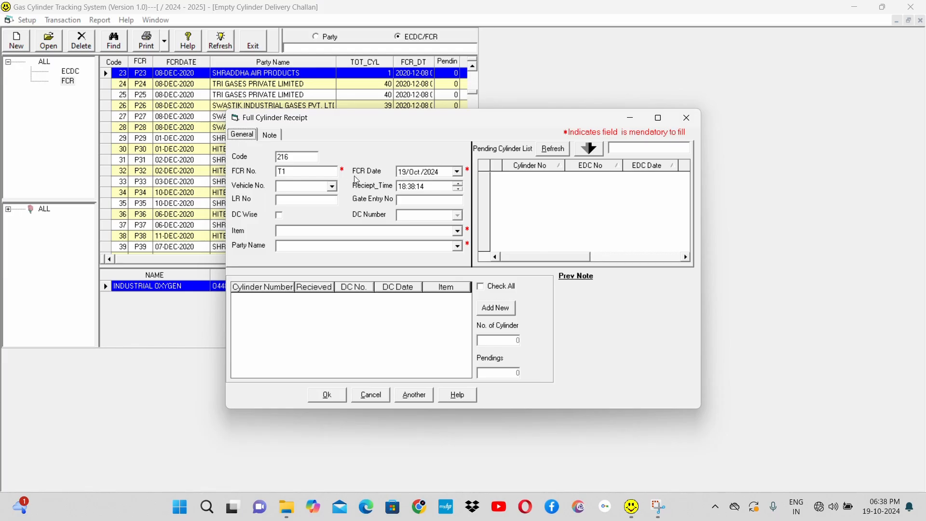
pyautogui.click(333, 186)
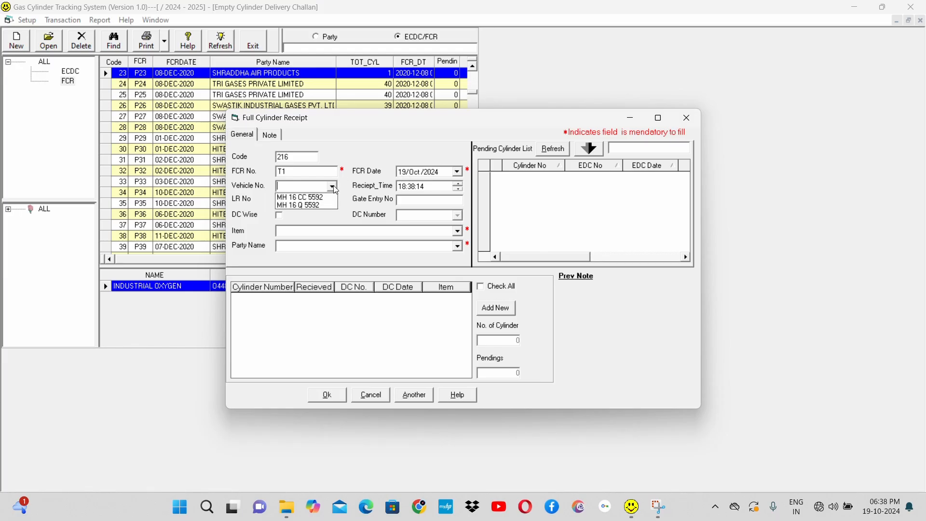
pyautogui.click(319, 205)
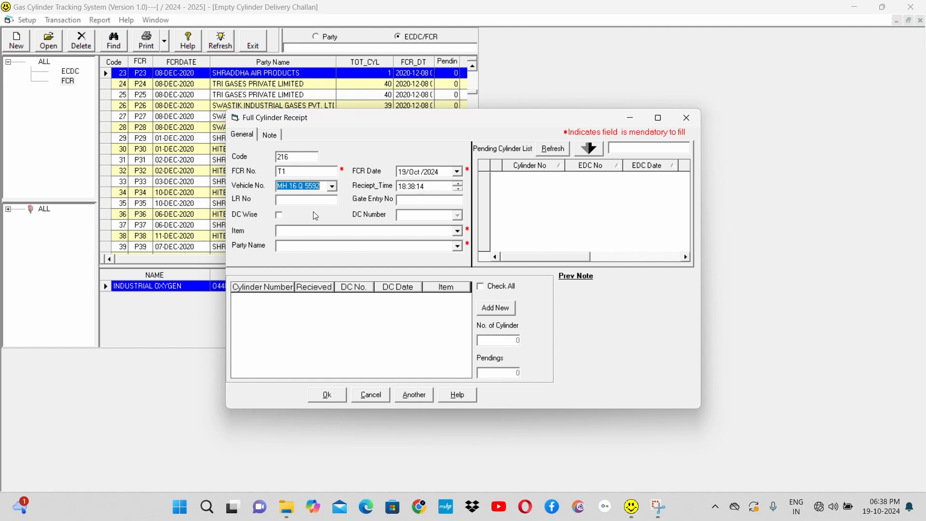
# Step: Try DC-wise entry with DC number 3 on the receipt, and turn the DC Wise option off
pyautogui.click(279, 215)
pyautogui.click(457, 216)
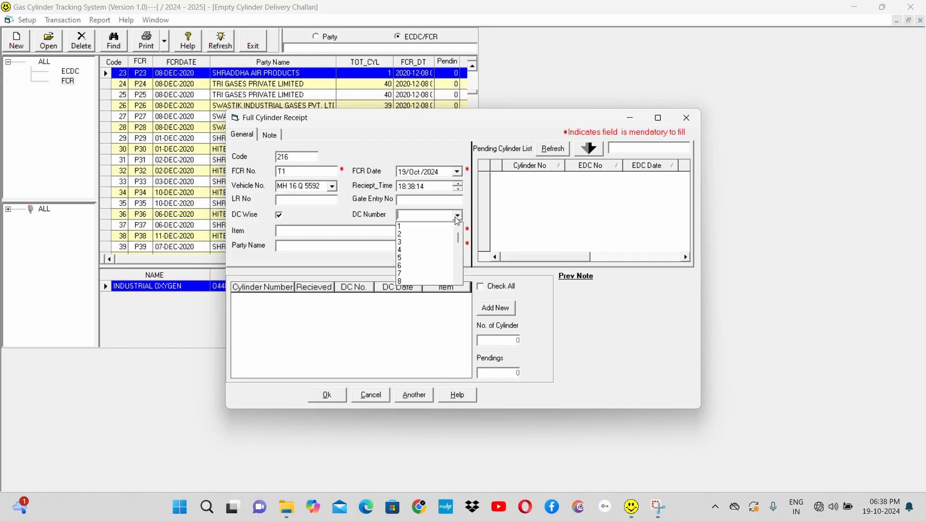
pyautogui.click(440, 242)
pyautogui.press('Tab')
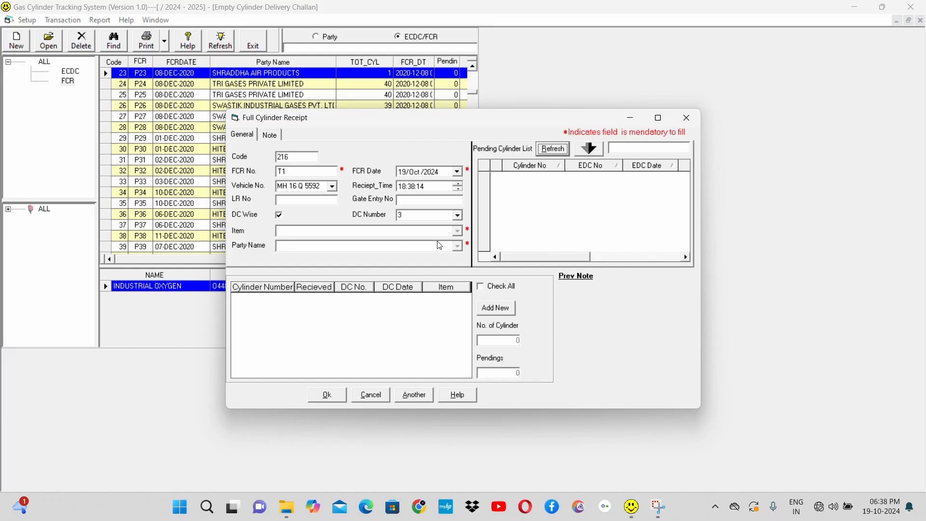
pyautogui.click(281, 216)
pyautogui.click(281, 216)
# Step: Set the receipt's item to D.A and its party to SWASTIK INDUSTRIAL GASES PVT. LTD
pyautogui.click(457, 231)
pyautogui.write('d')
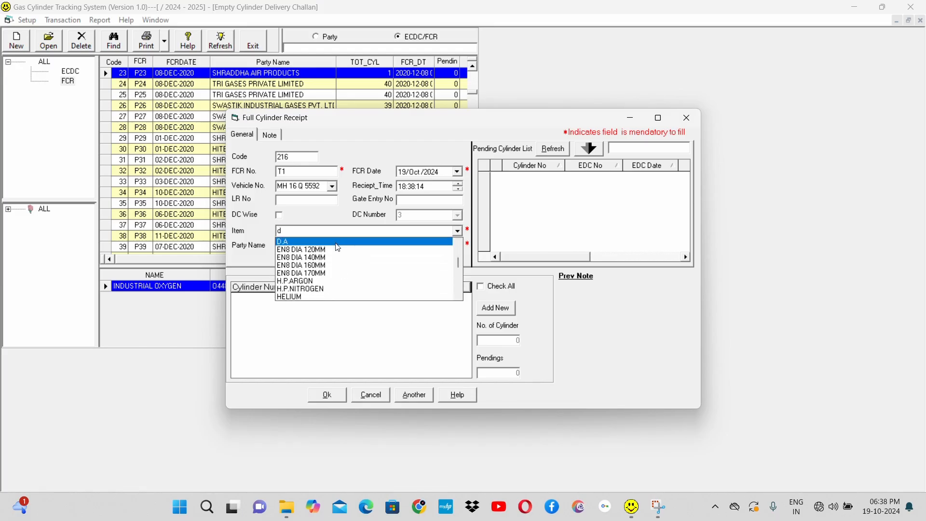
pyautogui.click(338, 242)
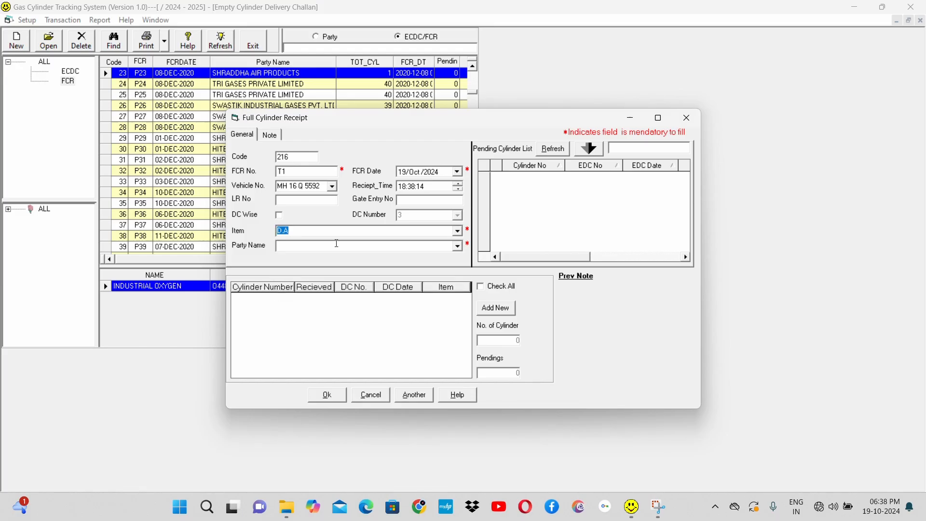
pyautogui.click(421, 245)
pyautogui.write('swas')
pyautogui.press('Down')
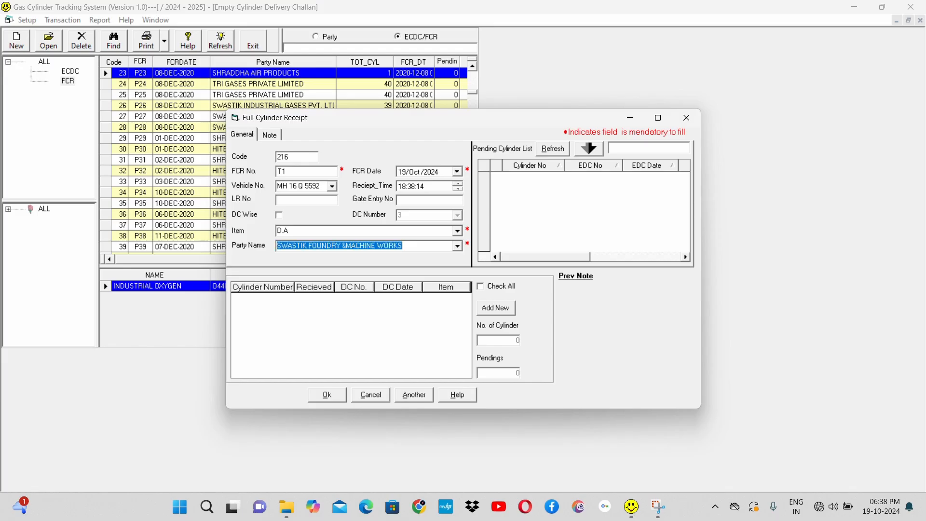
pyautogui.hotkey('alt', 'Down')
pyautogui.press('Down')
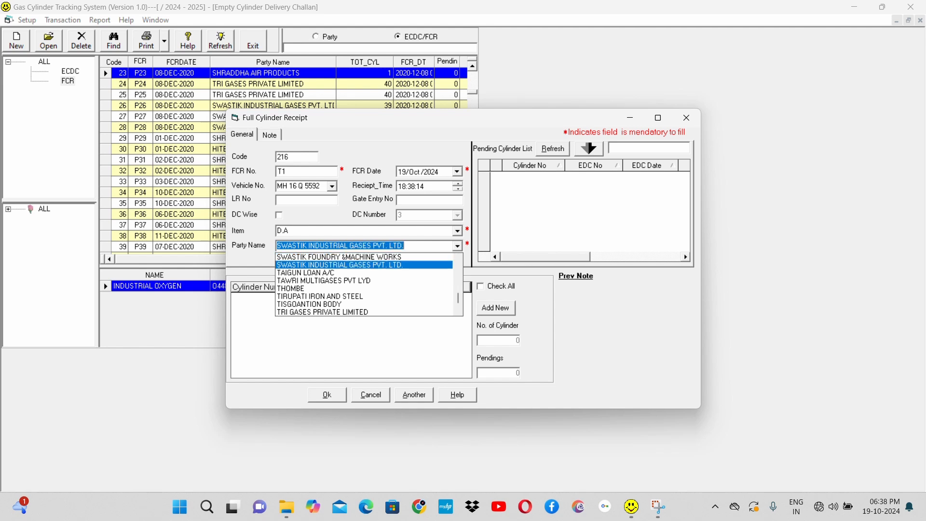
pyautogui.press('Tab')
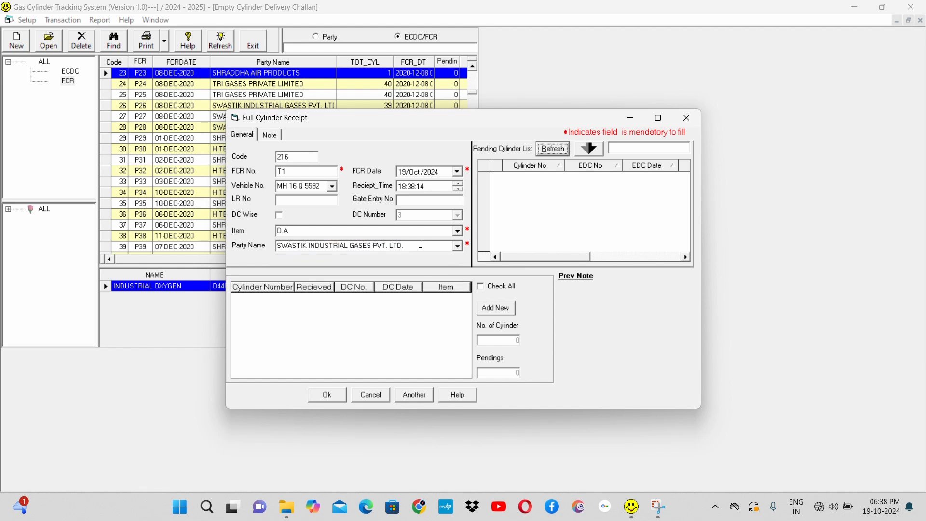
# Step: Refresh the receipt's pending cylinder list, then cancel the full cylinder receipt
pyautogui.click(554, 152)
pyautogui.click(590, 199)
pyautogui.click(378, 399)
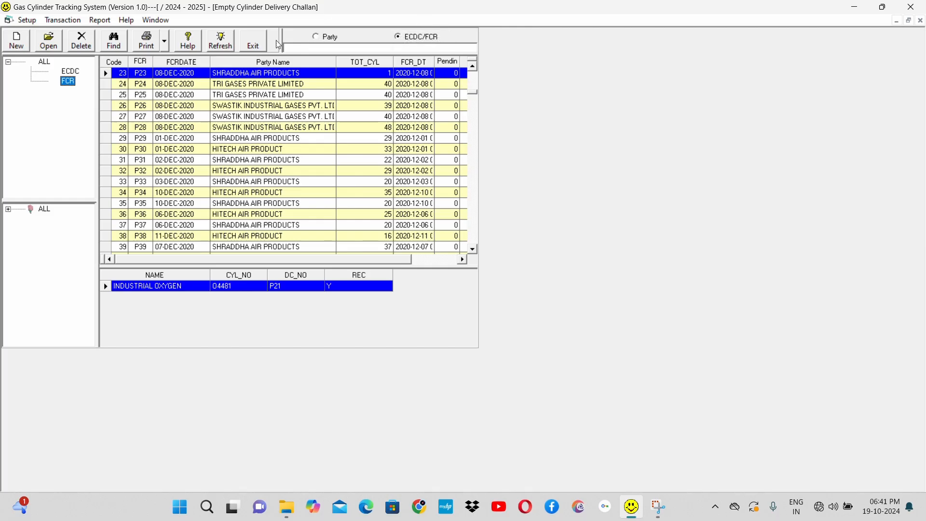
# Step: Close the empty cylinder explorer and open Cylinder Tracking, dismissing the unlicensed copy notices
pyautogui.click(255, 42)
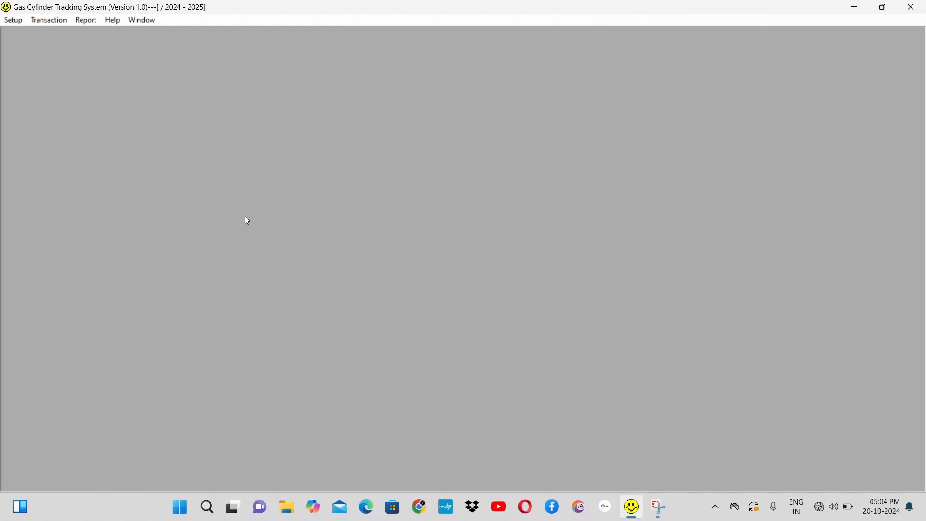
pyautogui.click(51, 21)
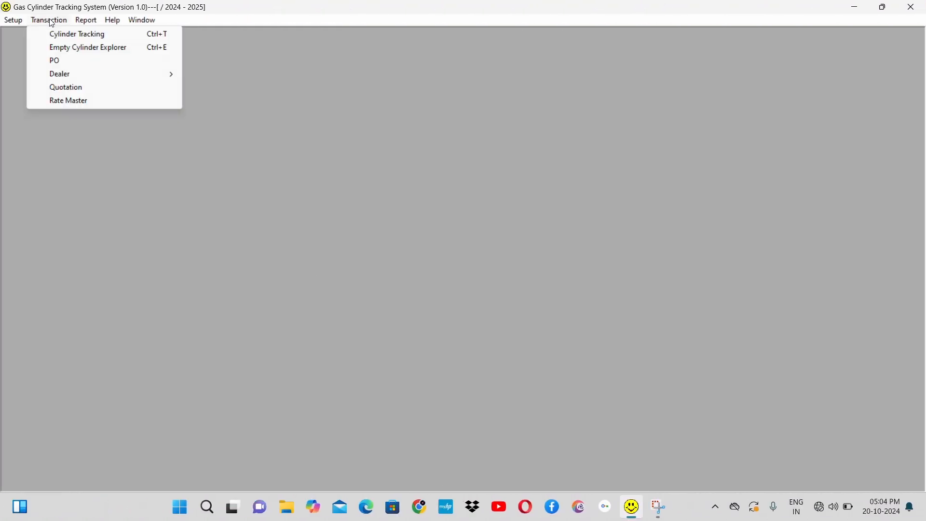
pyautogui.click(101, 35)
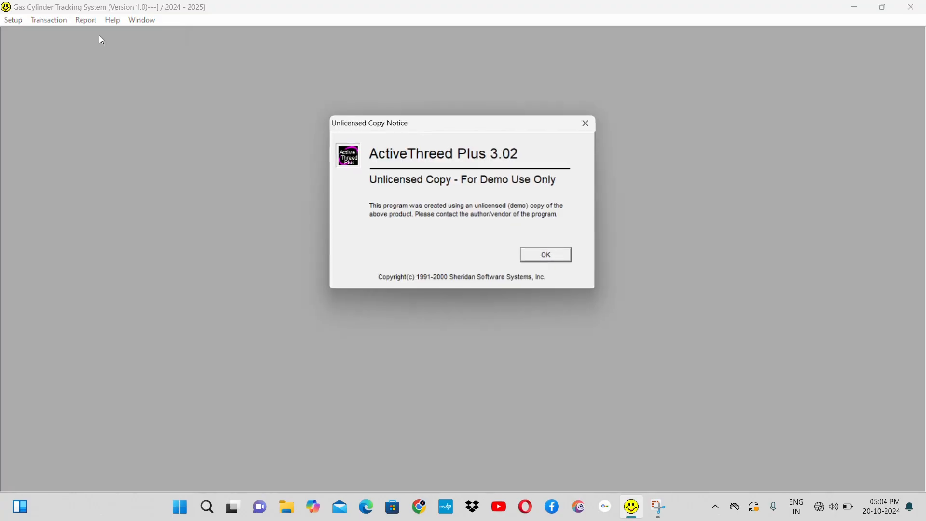
pyautogui.press('Return')
pyautogui.press('Return')
pyautogui.press('Return')
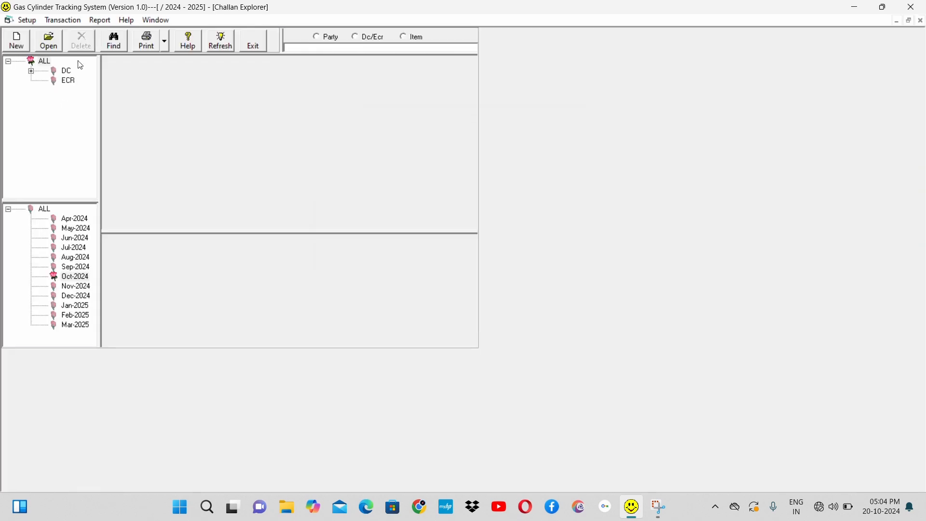
# Step: List the ECR and DC records, then start a new delivery challan, dismissing the unlicensed copy notices
pyautogui.click(69, 82)
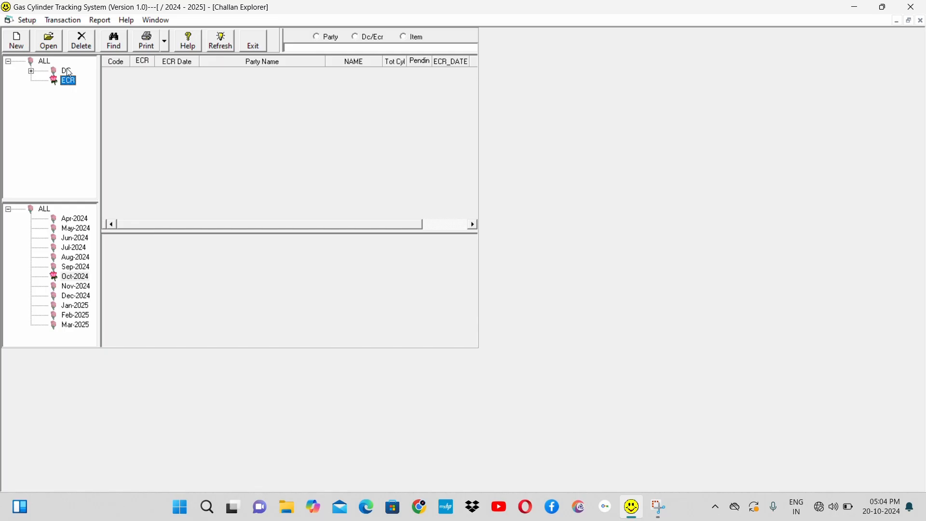
pyautogui.click(67, 71)
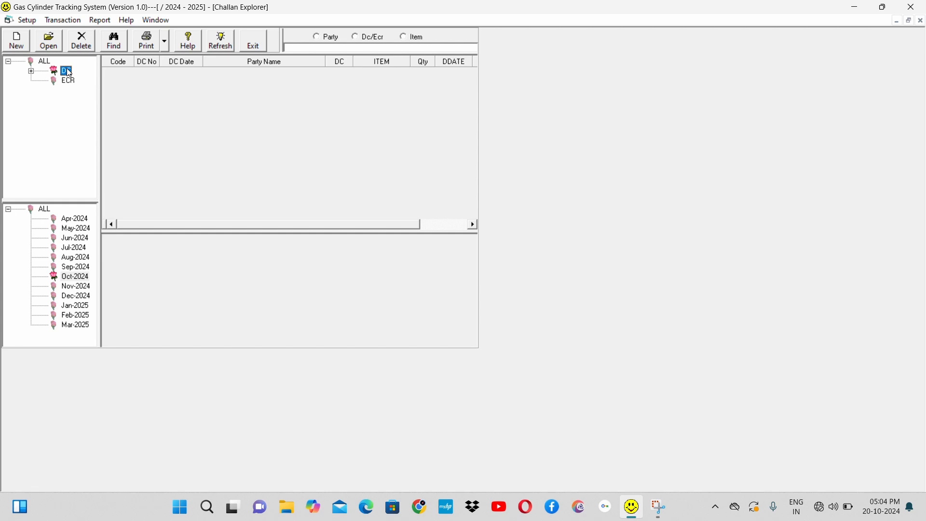
pyautogui.click(17, 45)
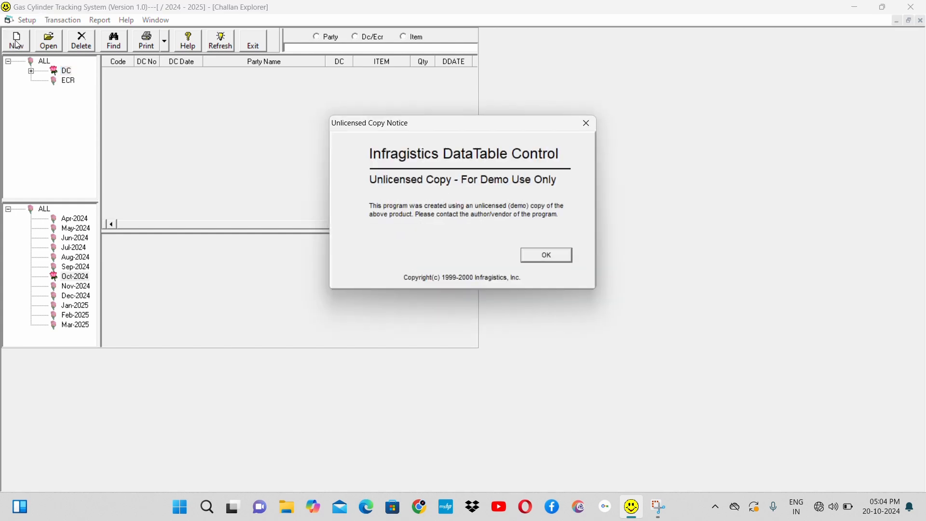
pyautogui.press('Return')
pyautogui.press('Return')
pyautogui.press('Return')
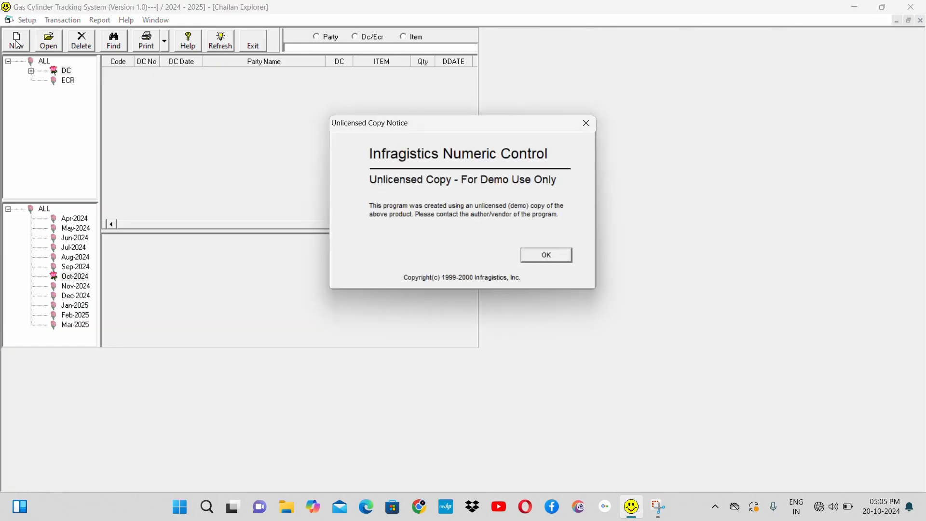
pyautogui.press('Return')
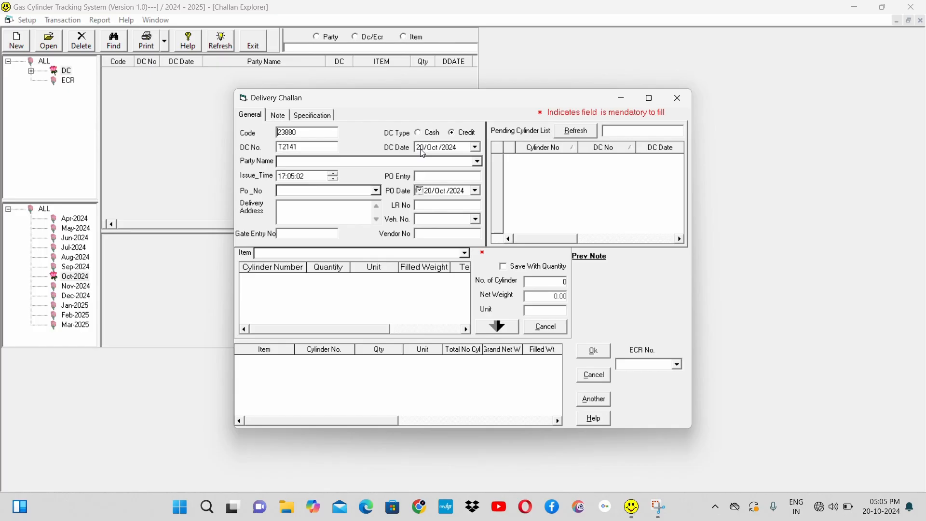
# Step: Set the delivery challan's party to A TO Z ENGINEERING and go through its PO number, delivery address and vendor number fields
pyautogui.click(479, 162)
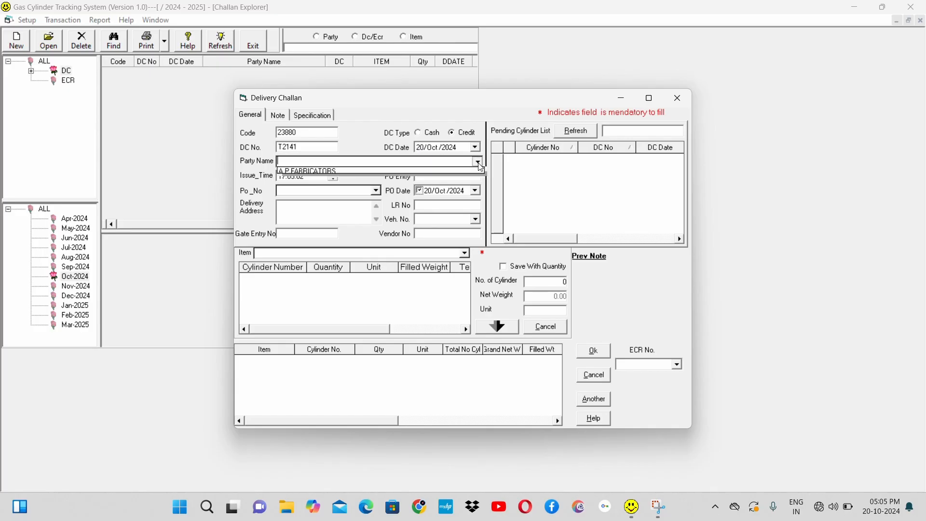
pyautogui.click(419, 203)
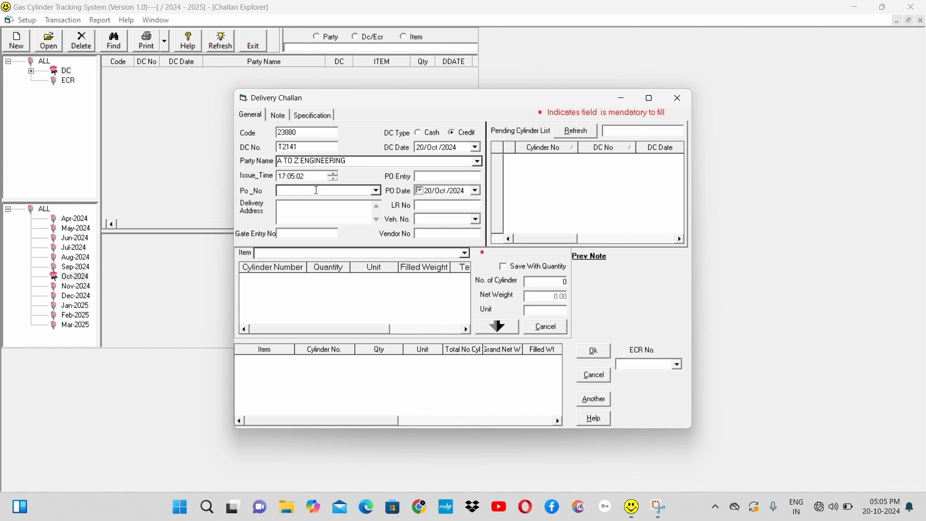
pyautogui.click(316, 190)
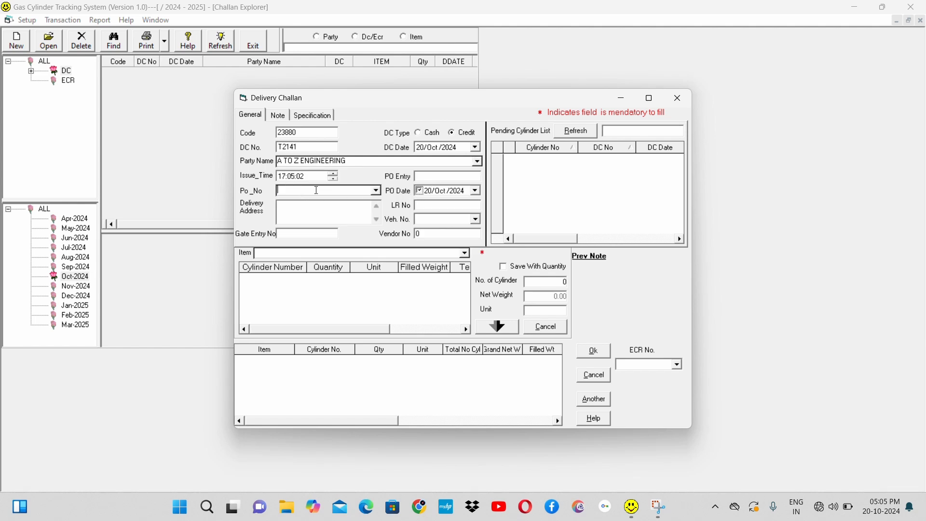
pyautogui.click(376, 190)
pyautogui.click(379, 193)
pyautogui.click(342, 208)
pyautogui.click(435, 234)
pyautogui.click(365, 160)
# Step: Choose INDUSTRIAL OXYGEN as the delivery challan's item
pyautogui.click(466, 254)
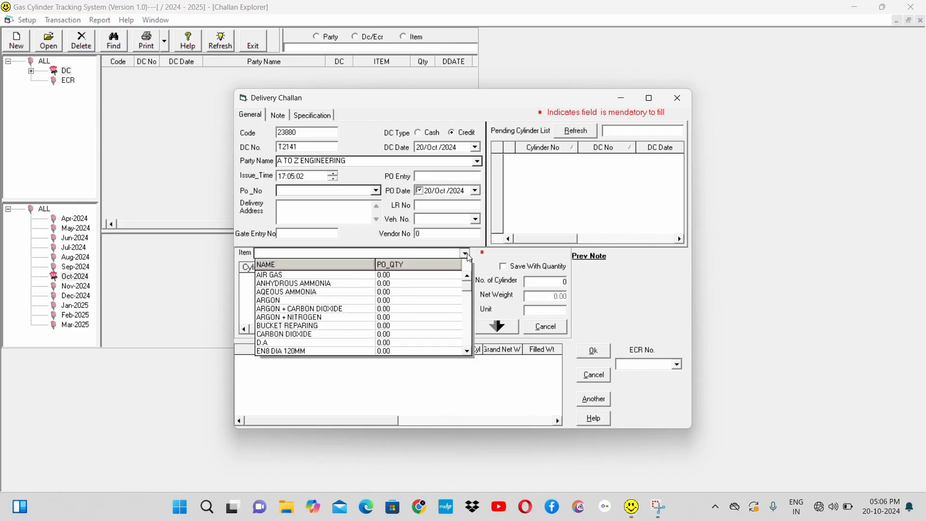
pyautogui.write('INDUSTRIAL OXYGEN')
pyautogui.press('Down')
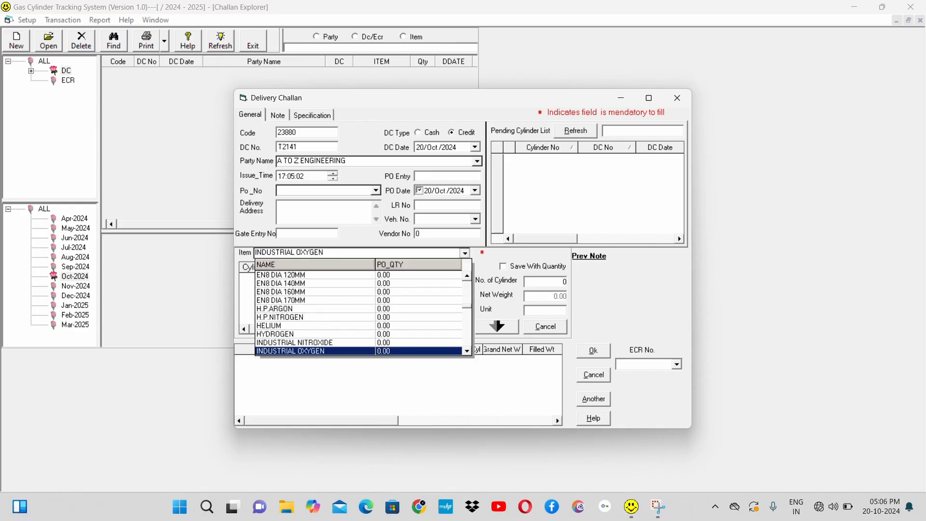
pyautogui.click(464, 254)
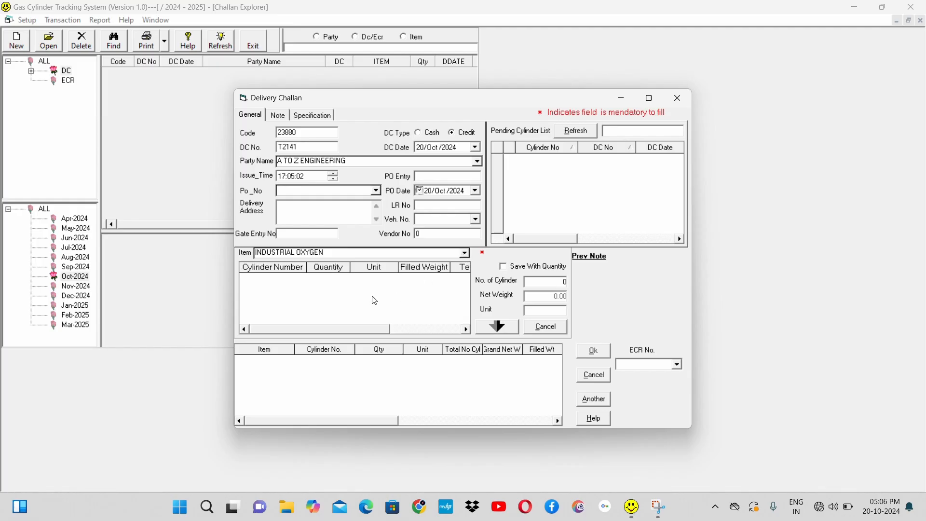
pyautogui.click(465, 253)
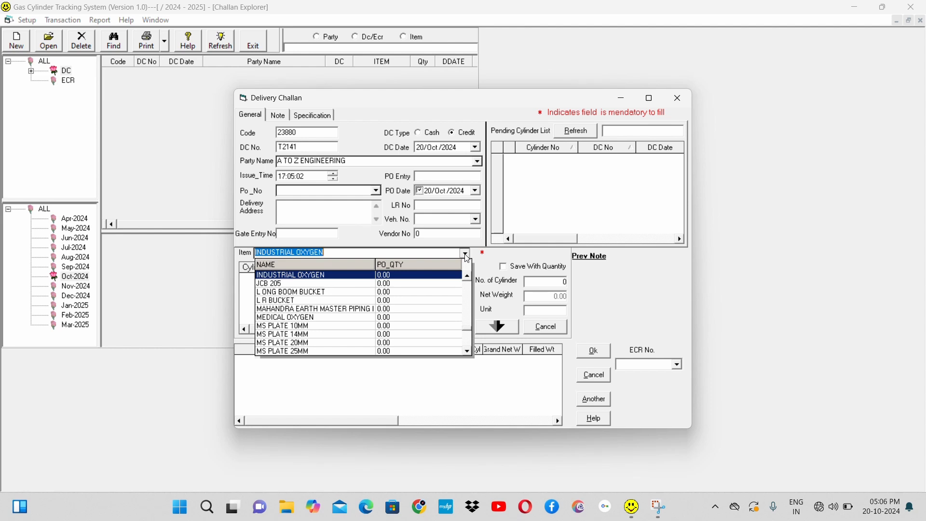
pyautogui.click(337, 279)
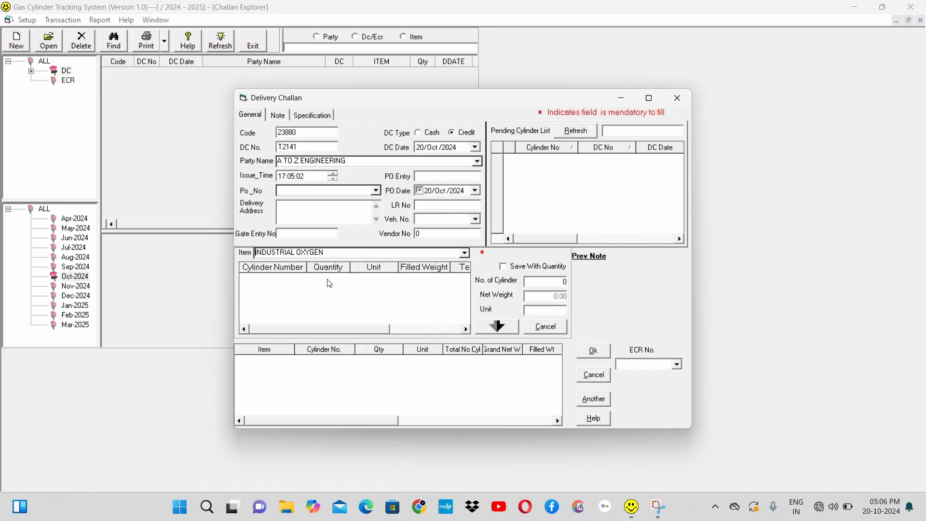
# Step: Add cylinder O003 as the first cylinder line for INDUSTRIAL OXYGEN
pyautogui.click(326, 304)
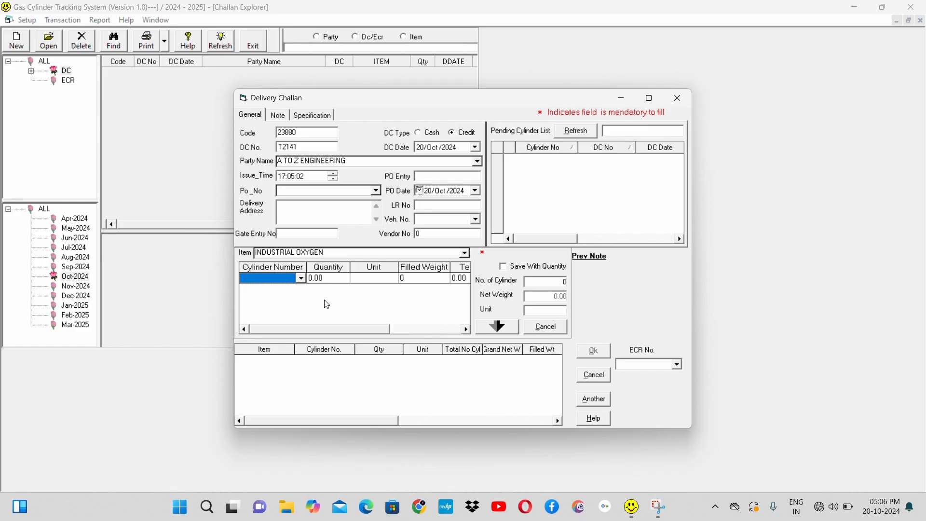
pyautogui.click(302, 279)
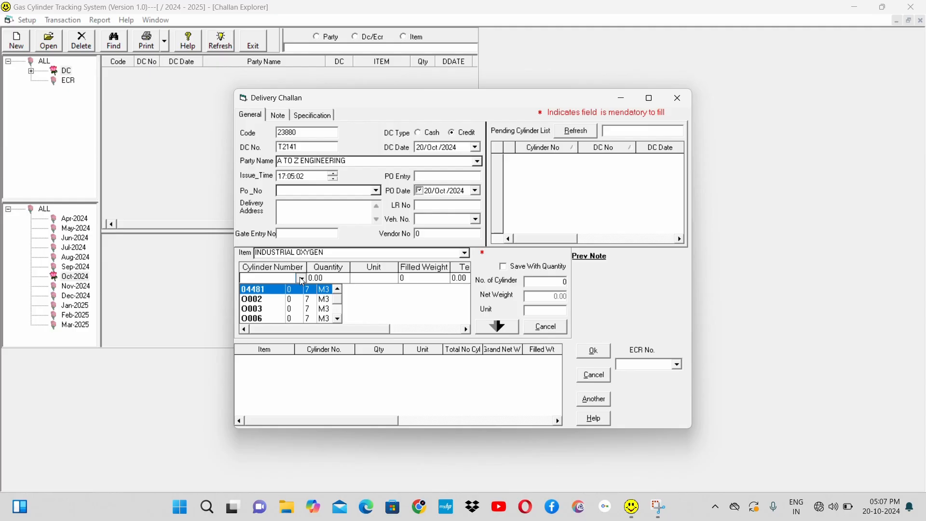
pyautogui.click(338, 318)
pyautogui.click(338, 318)
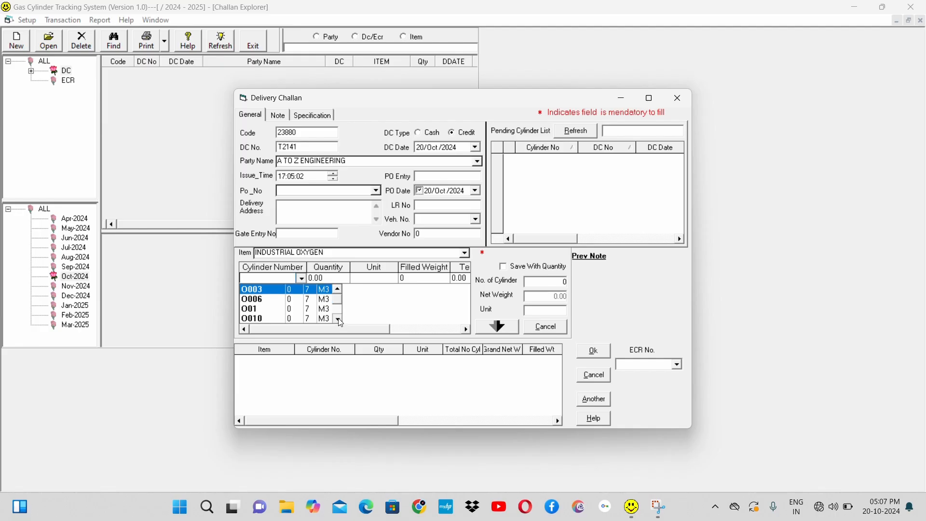
pyautogui.click(294, 291)
pyautogui.click(296, 292)
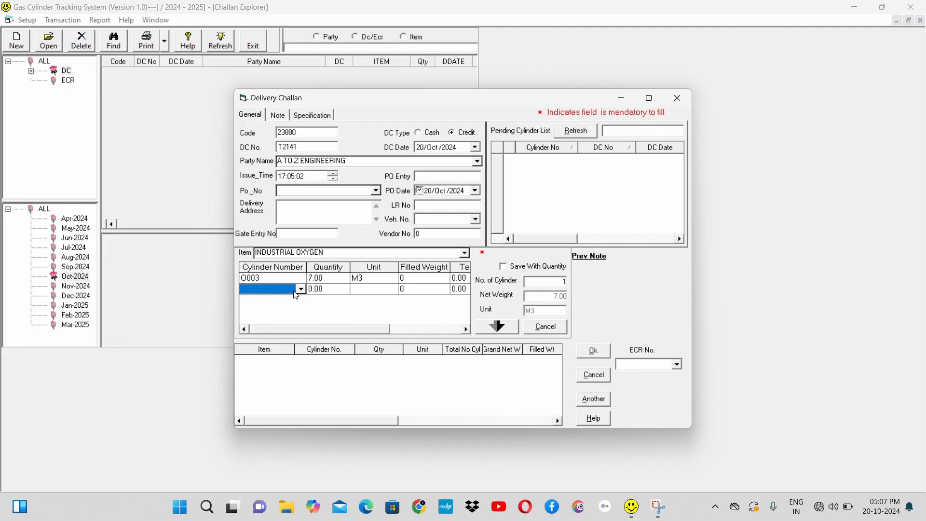
# Step: Add cylinders O002 and O006 as the second and third INDUSTRIAL OXYGEN lines of the delivery challan
pyautogui.click(302, 288)
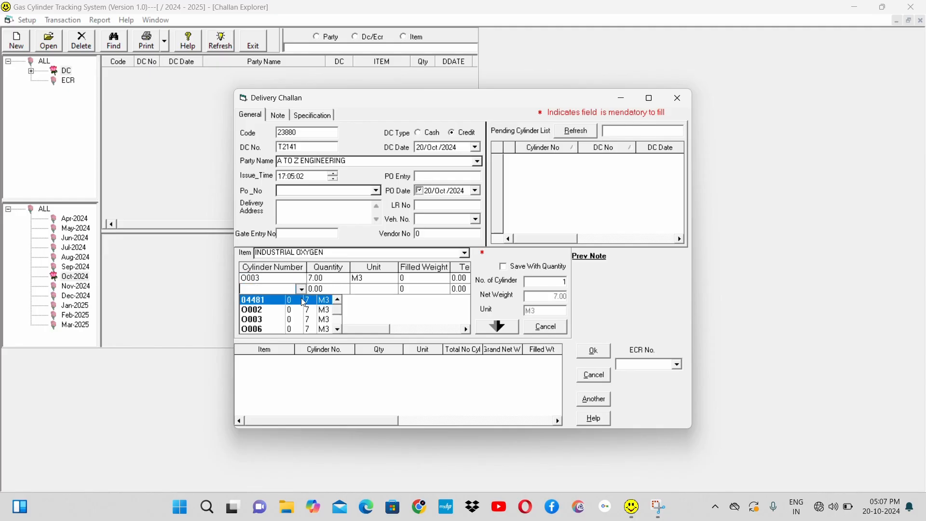
pyautogui.click(293, 320)
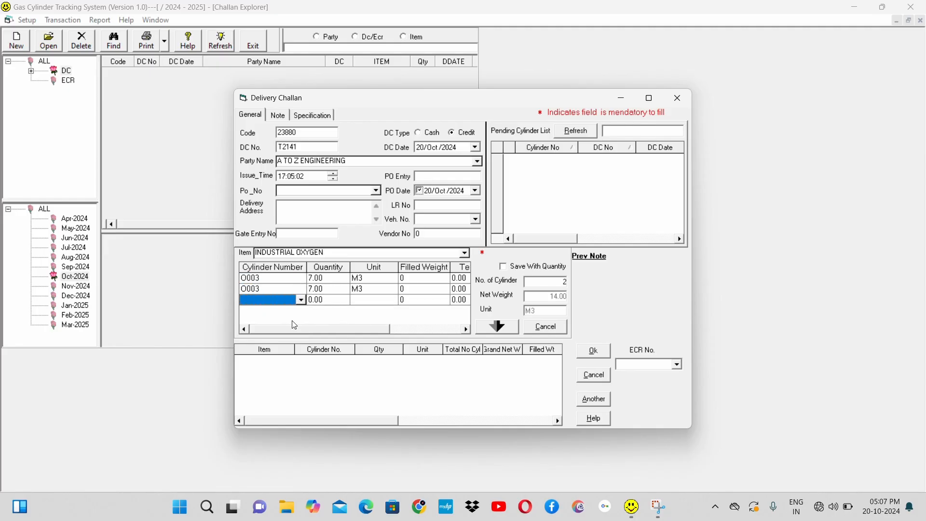
pyautogui.click(302, 290)
pyautogui.click(302, 290)
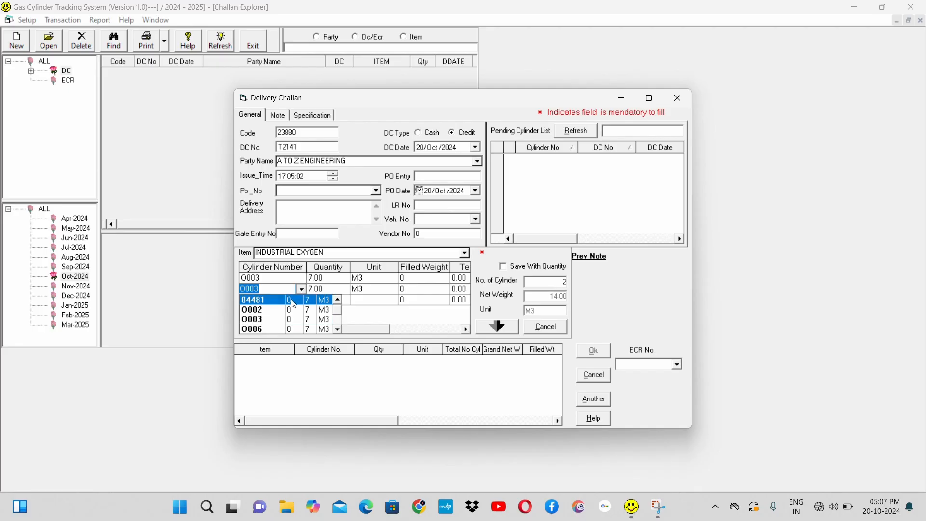
pyautogui.click(294, 311)
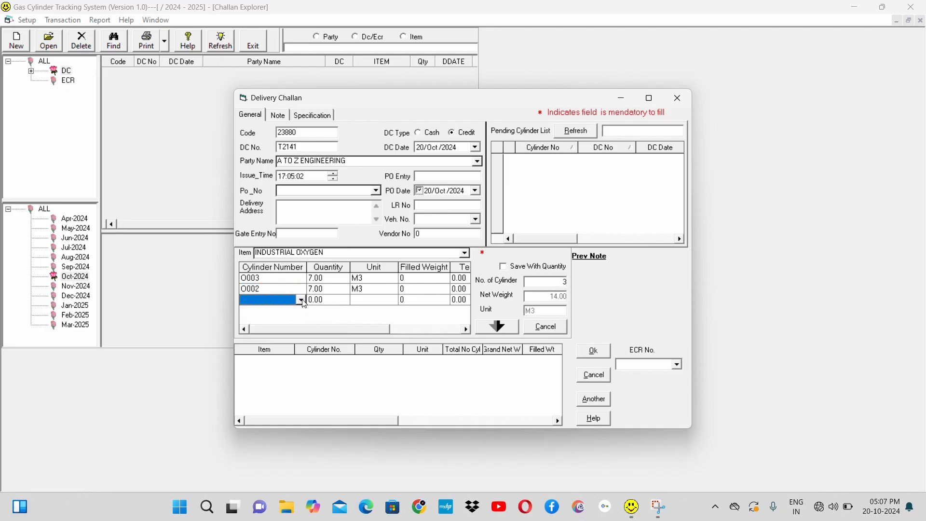
pyautogui.click(302, 301)
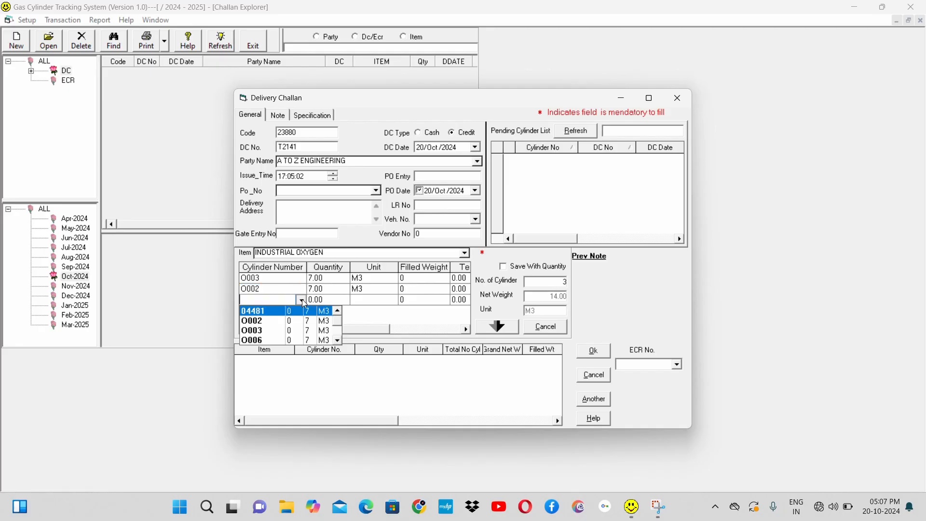
pyautogui.click(296, 340)
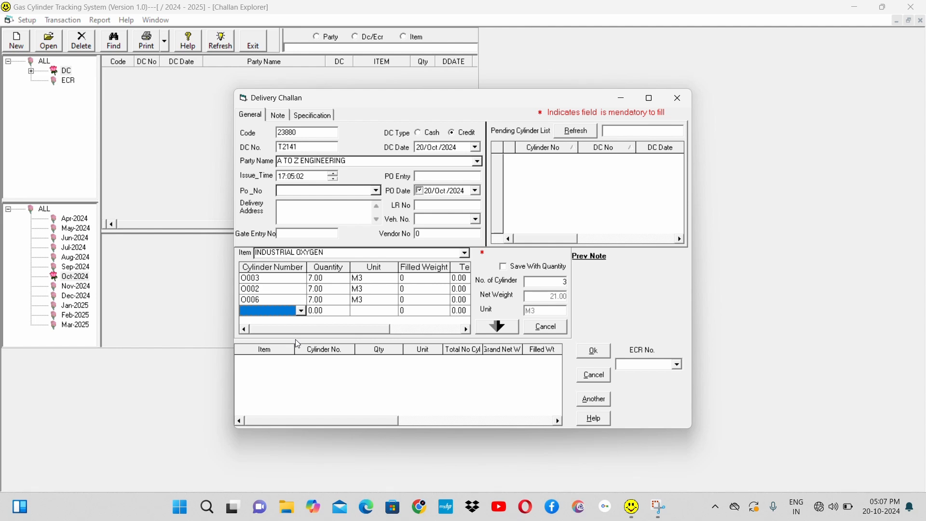
# Step: Delete the empty cylinder row and transfer the three INDUSTRIAL OXYGEN cylinders to the challan's item list
pyautogui.press('Delete')
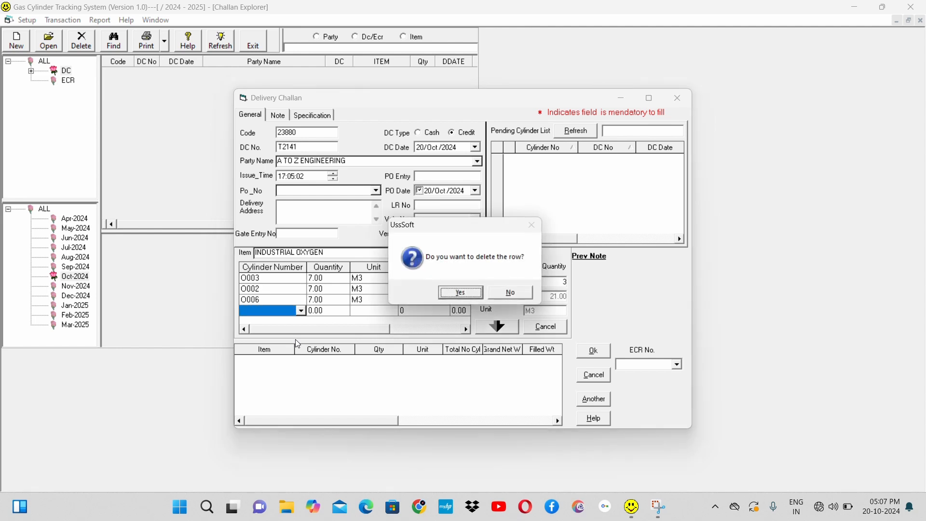
pyautogui.press('Return')
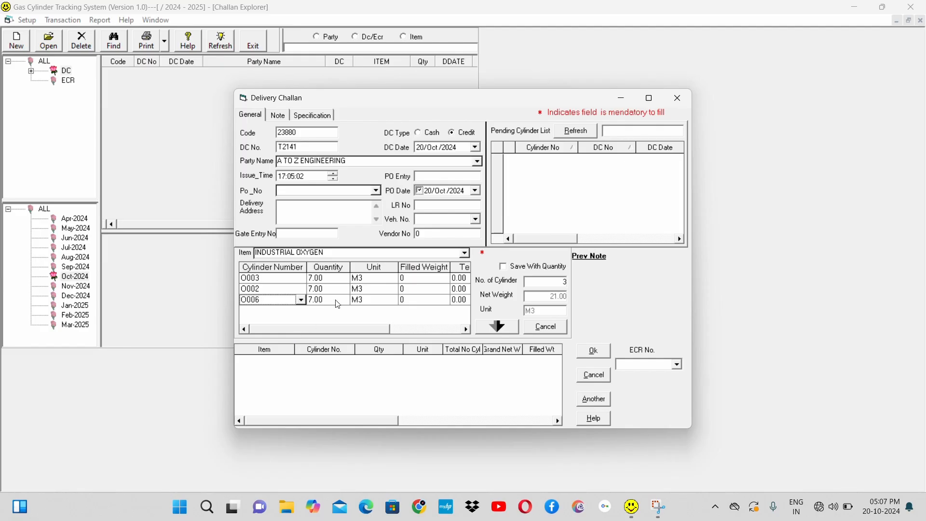
pyautogui.click(502, 328)
pyautogui.click(503, 328)
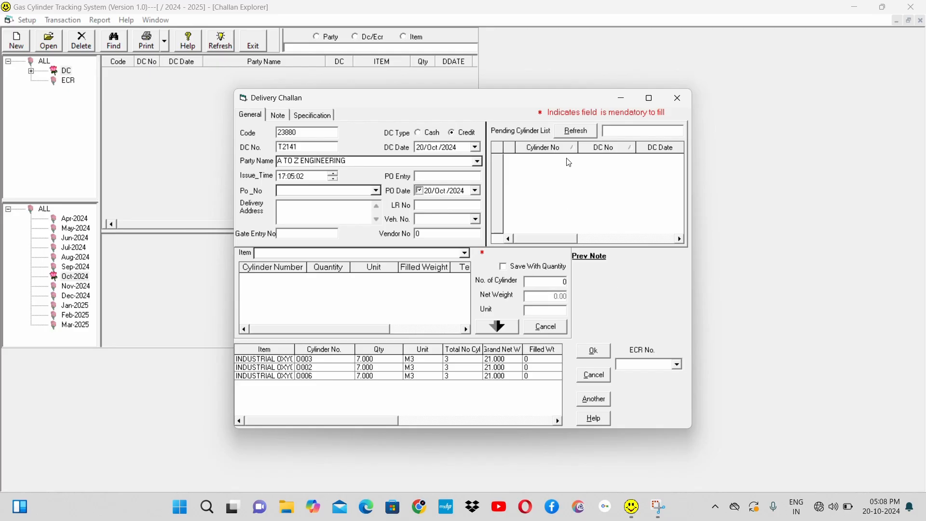
# Step: Refresh the party's pending cylinder list, then confirm the delivery challan and close its form
pyautogui.click(576, 132)
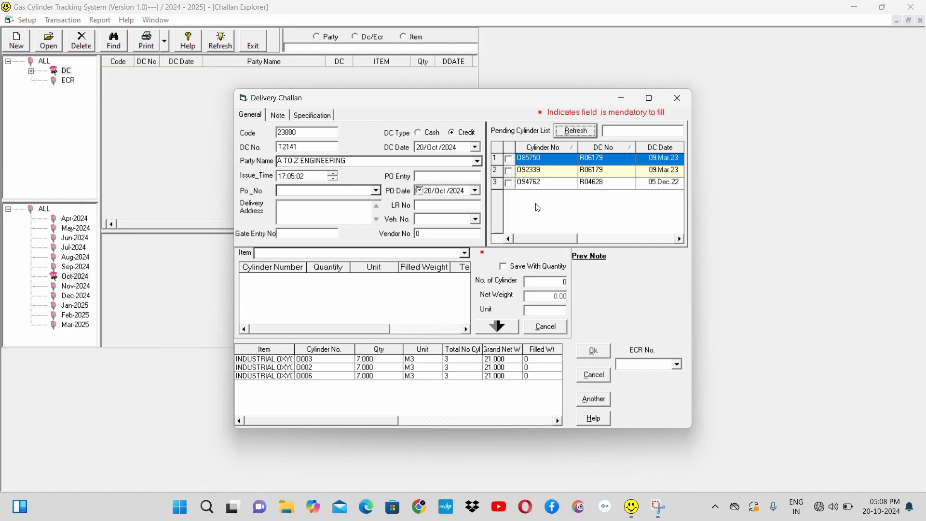
pyautogui.click(597, 352)
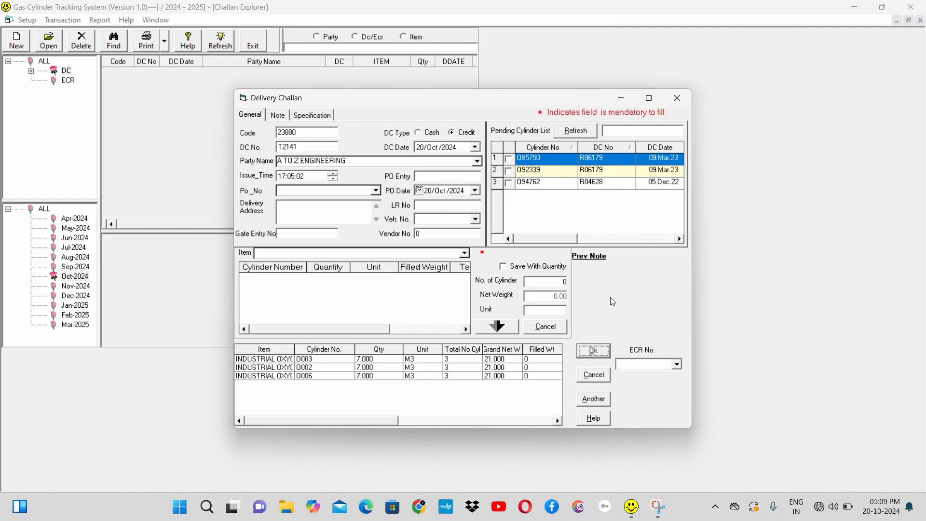
pyautogui.click(680, 103)
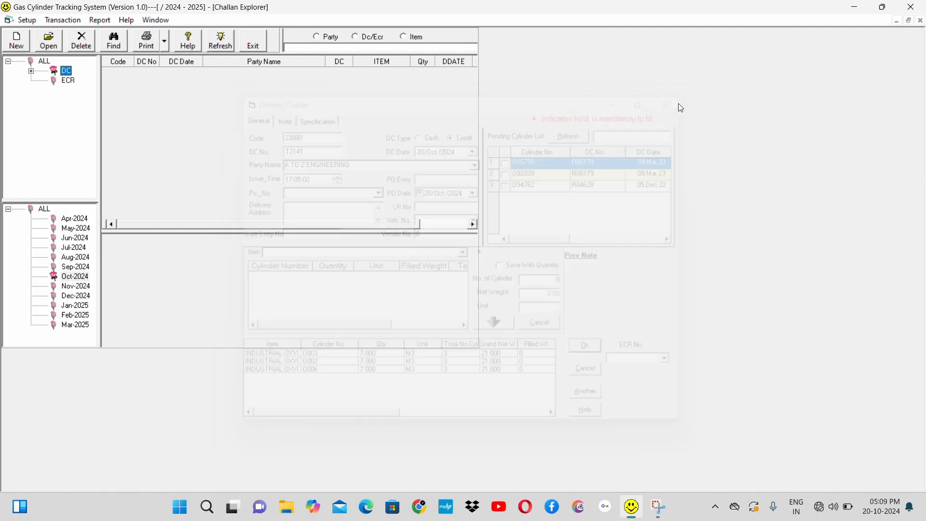
pyautogui.click(68, 82)
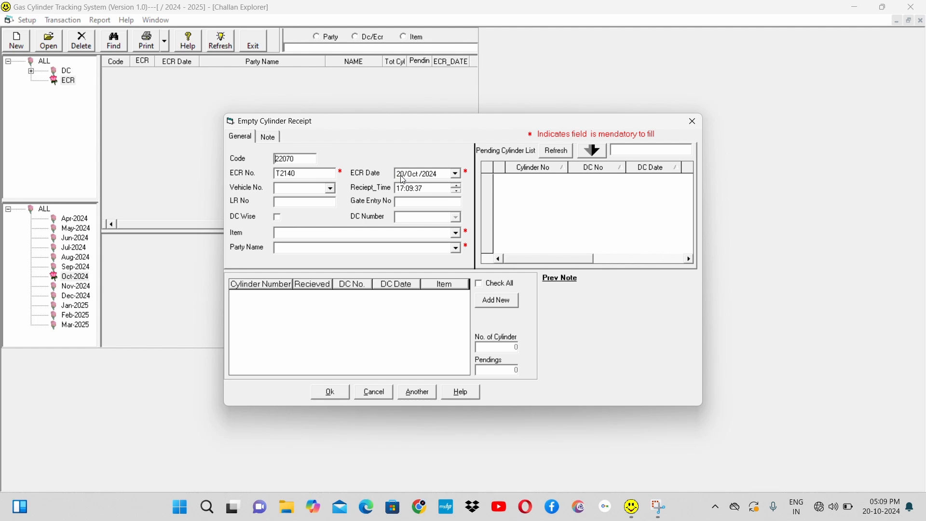
pyautogui.click(332, 191)
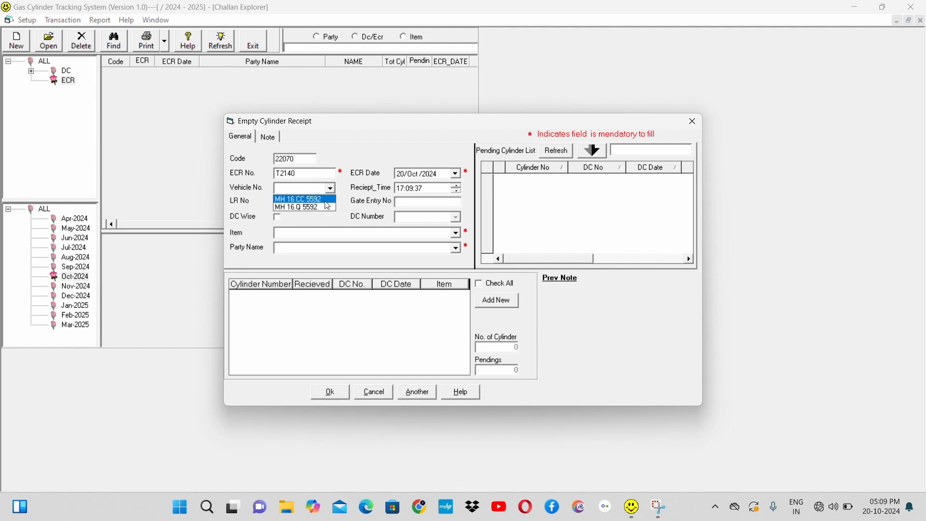
pyautogui.click(319, 208)
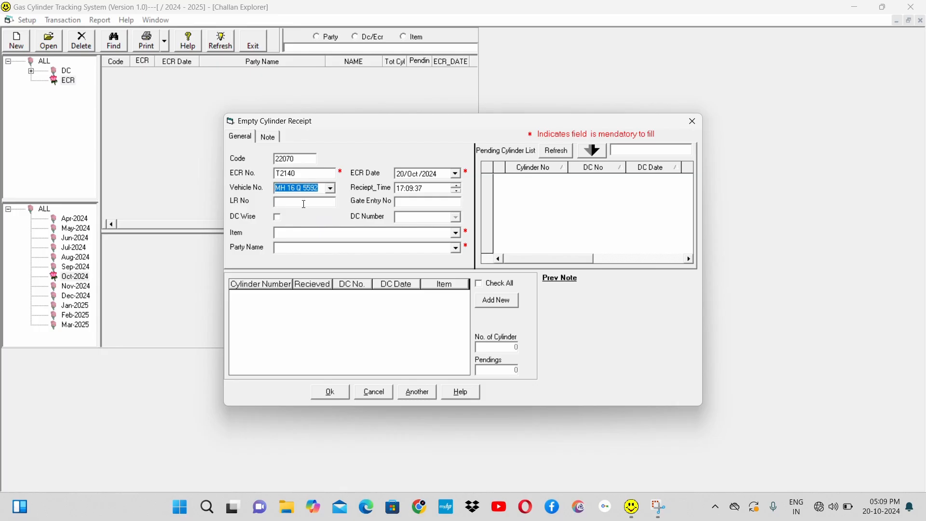
# Step: Enable DC Wise on the empty cylinder receipt and load the item and party from delivery challan T2140
pyautogui.click(279, 217)
pyautogui.click(456, 218)
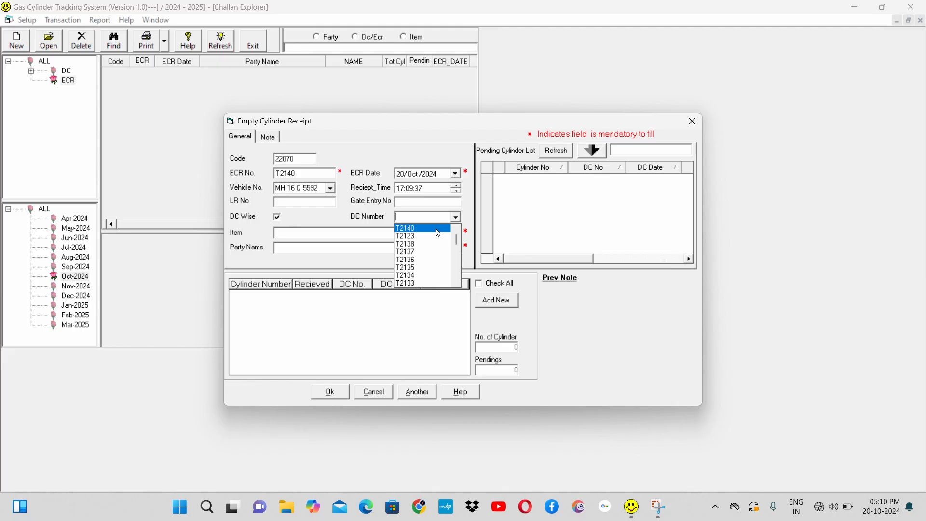
pyautogui.click(427, 228)
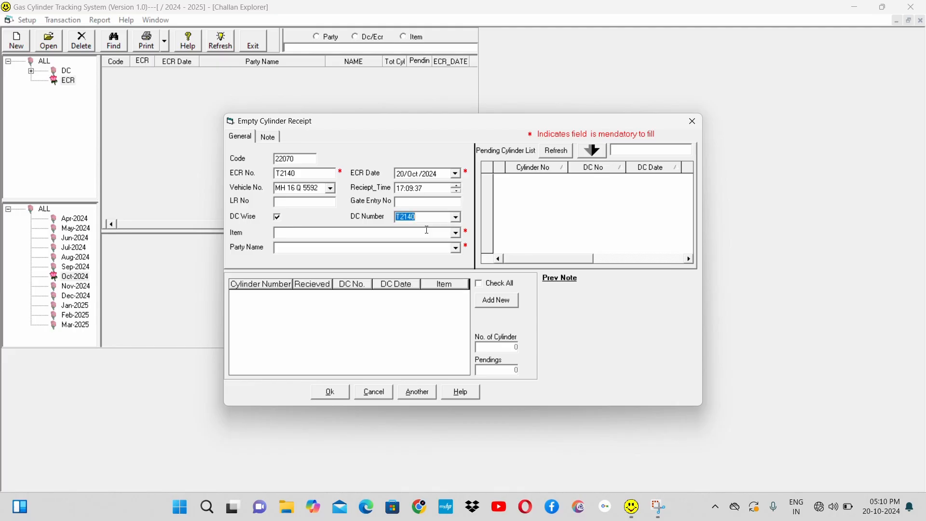
pyautogui.press('Tab')
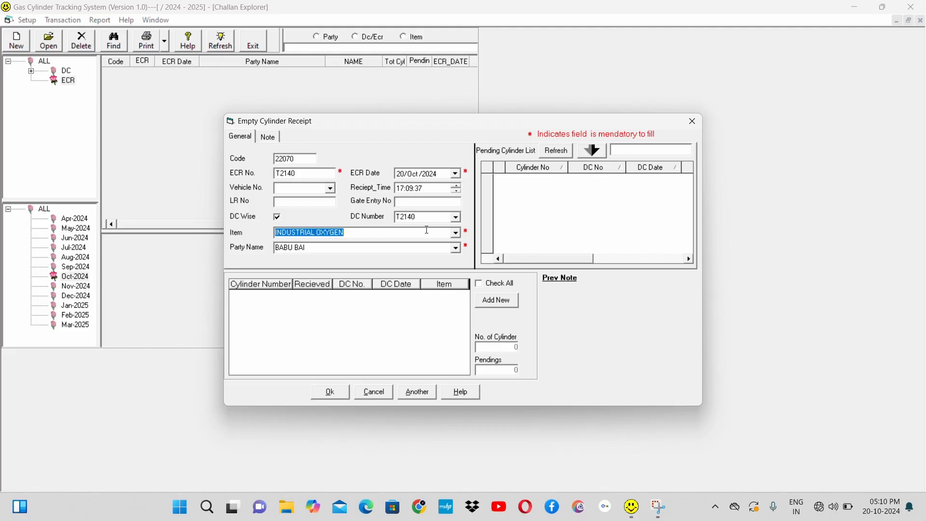
# Step: Turn off DC Wise and choose INDUSTRIAL OXYGEN as the receipt's item, keeping the same party name
pyautogui.click(277, 220)
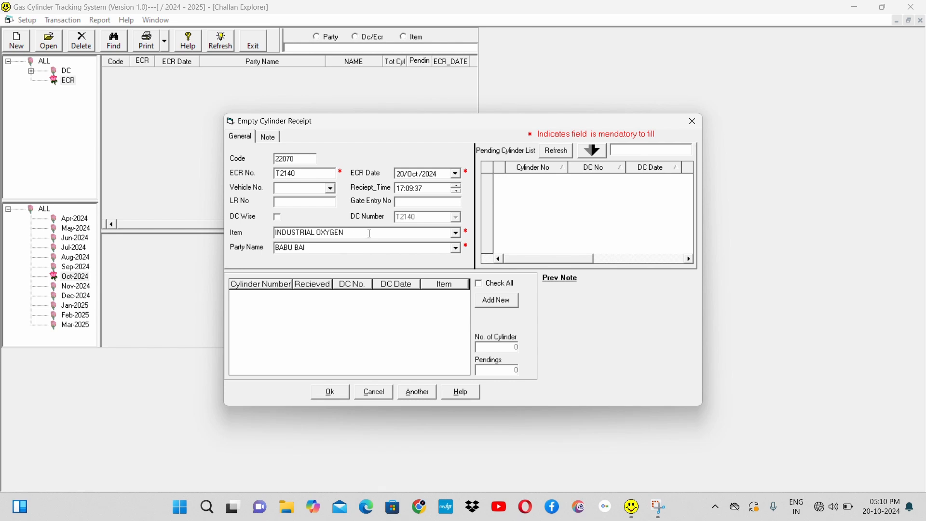
pyautogui.click(354, 252)
pyautogui.click(455, 233)
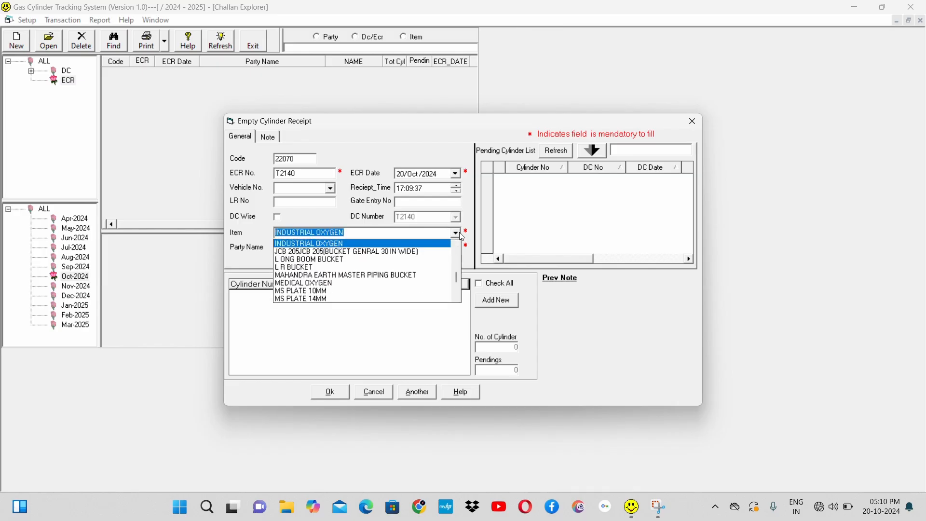
pyautogui.click(359, 245)
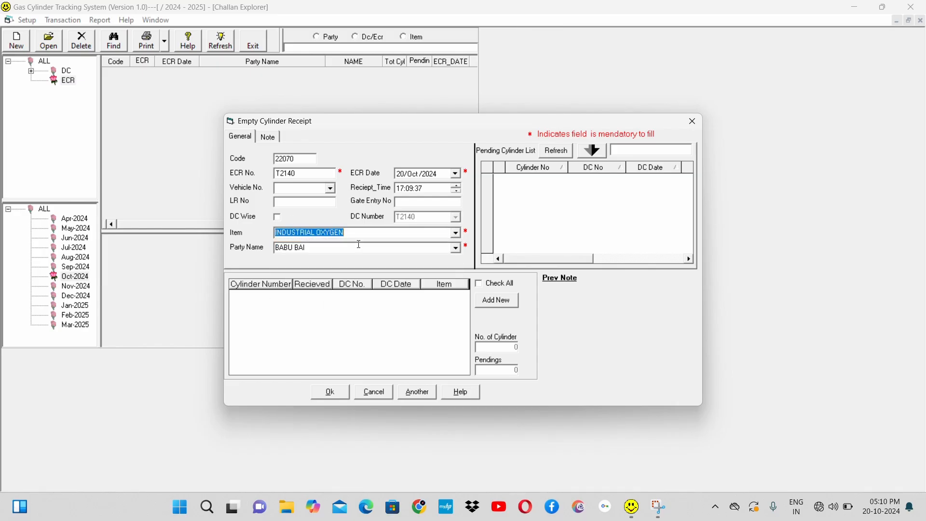
pyautogui.click(455, 248)
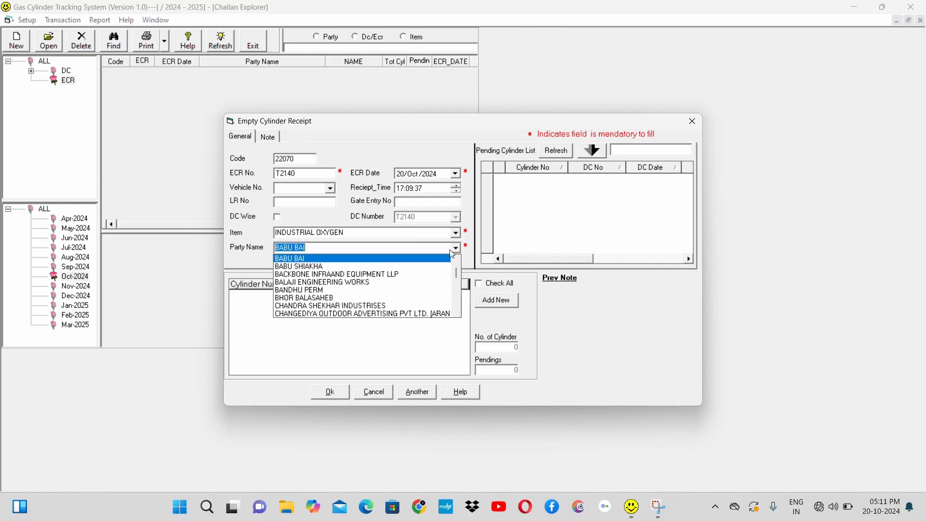
pyautogui.click(423, 259)
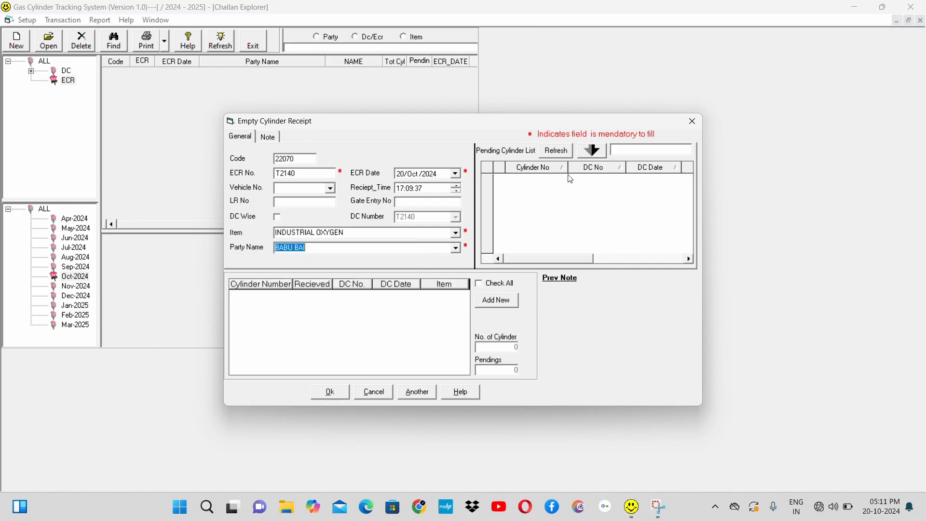
# Step: Load the party's pending cylinder list and review its DC number, DC date and item columns
pyautogui.click(556, 152)
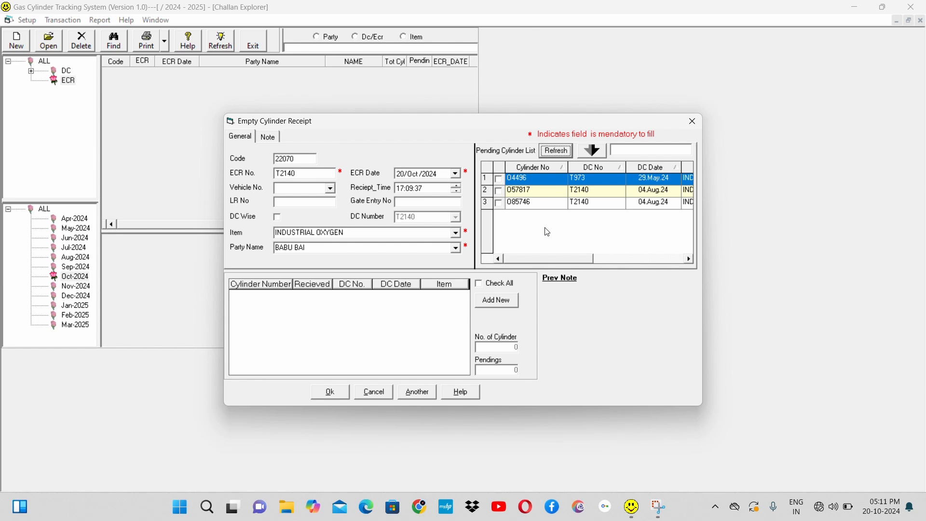
pyautogui.click(673, 259)
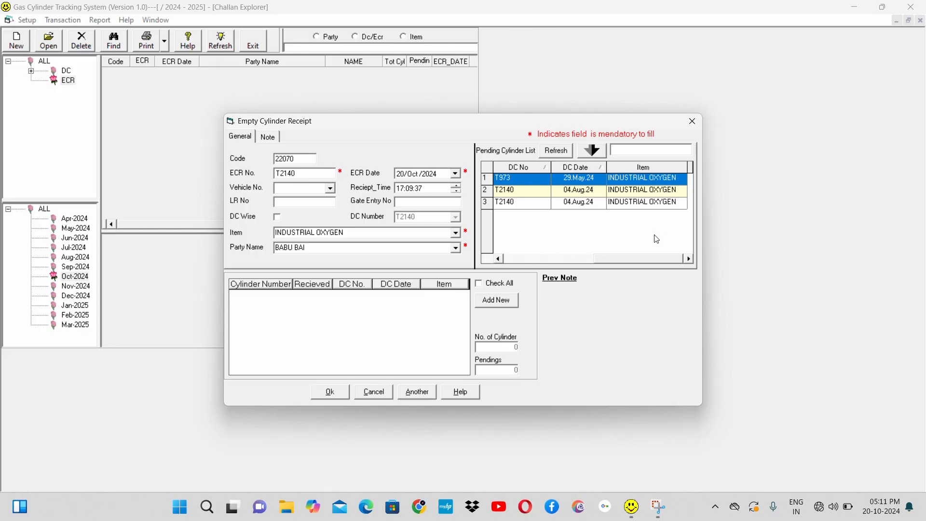
pyautogui.click(542, 259)
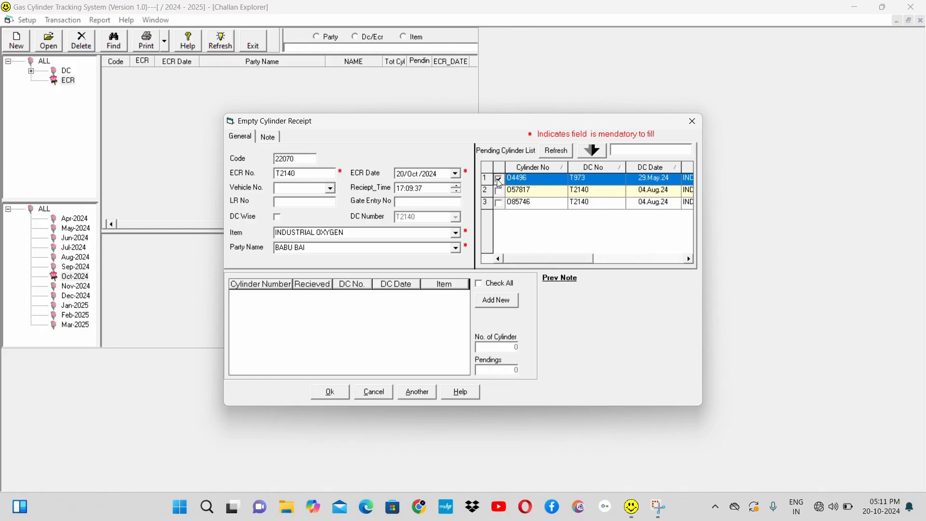
# Step: Transfer pending cylinders O4496 and O57817 to the empty cylinder receipt as received and save it
pyautogui.click(500, 181)
pyautogui.click(499, 192)
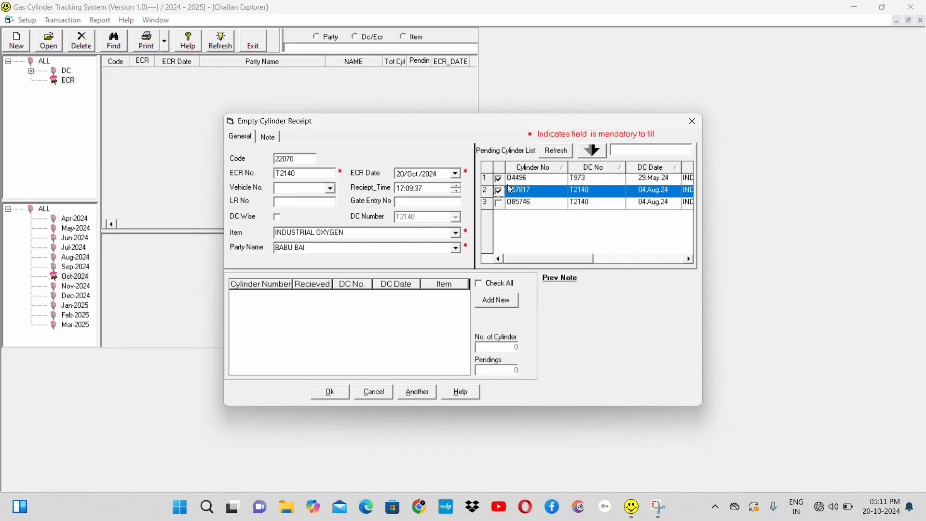
pyautogui.click(597, 153)
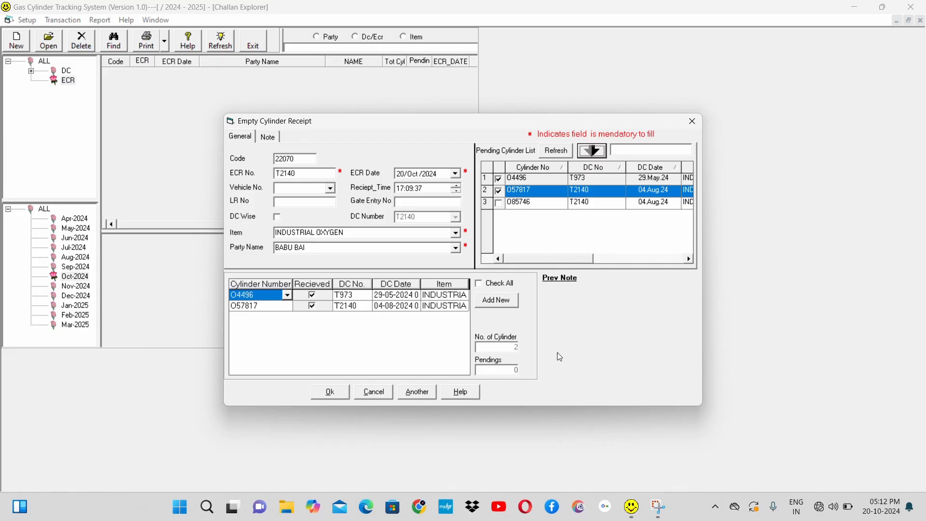
pyautogui.click(330, 395)
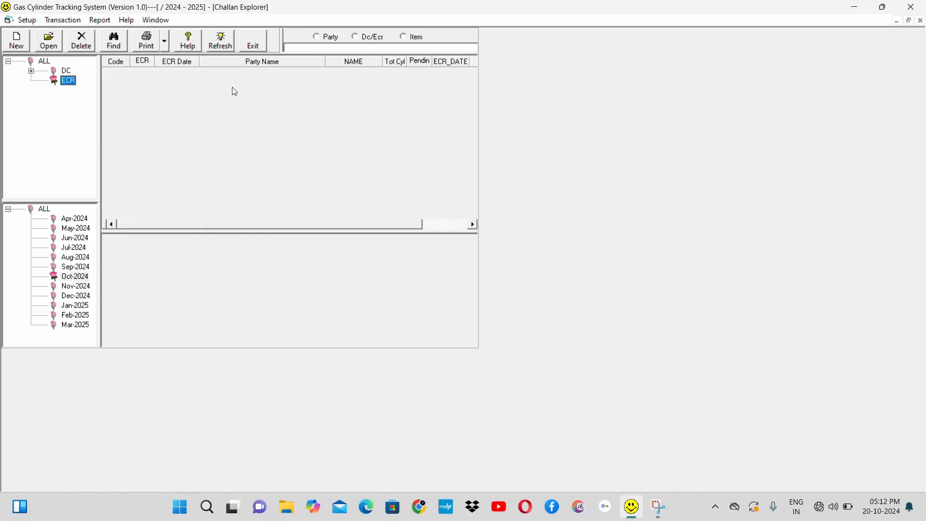
# Step: List the July 2024 delivery challans and browse their cylinder details through to the end of the month
pyautogui.click(65, 71)
pyautogui.click(73, 249)
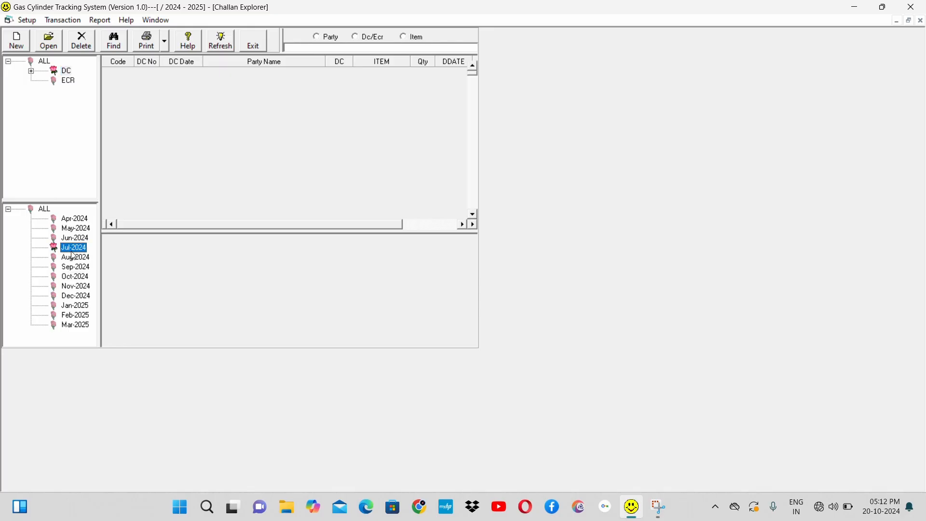
pyautogui.click(223, 169)
pyautogui.press('Down')
pyautogui.press('Down')
pyautogui.press('Down')
pyautogui.press('Down')
pyautogui.press('Down')
pyautogui.press('Down')
pyautogui.press('Down')
pyautogui.press('Down')
pyautogui.press('Down')
pyautogui.press('Down')
pyautogui.press('Down')
pyautogui.press('Down')
pyautogui.press('Down')
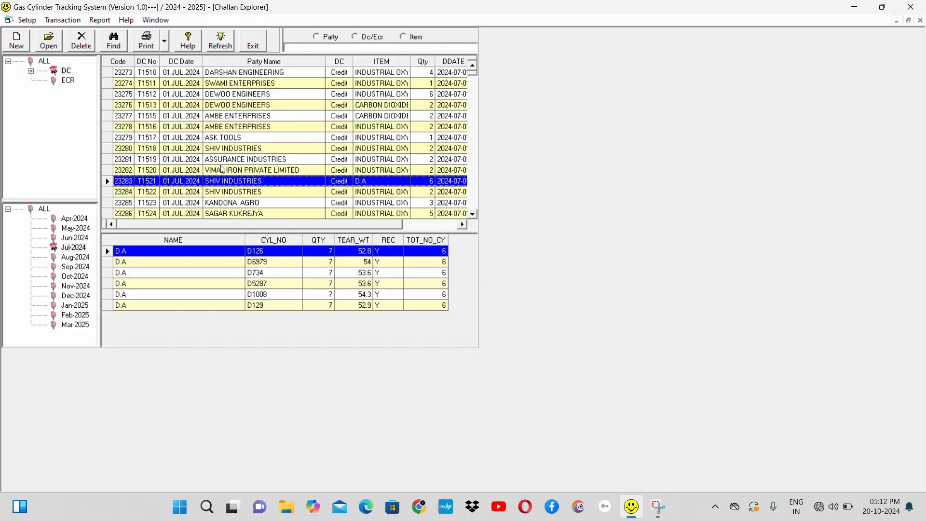
pyautogui.press('Down')
pyautogui.press('Down')
pyautogui.press('Down')
pyautogui.press('Down')
pyautogui.press('Down')
pyautogui.press('Down')
pyautogui.press('Down')
pyautogui.press('Down')
pyautogui.press('Down')
pyautogui.press('Down')
pyautogui.press('Down')
pyautogui.press('Down')
pyautogui.press('Down')
pyautogui.press('Down')
pyautogui.press('Down')
pyautogui.press('Down')
pyautogui.press('Down')
pyautogui.press('Down')
pyautogui.press('Down')
pyautogui.press('Down')
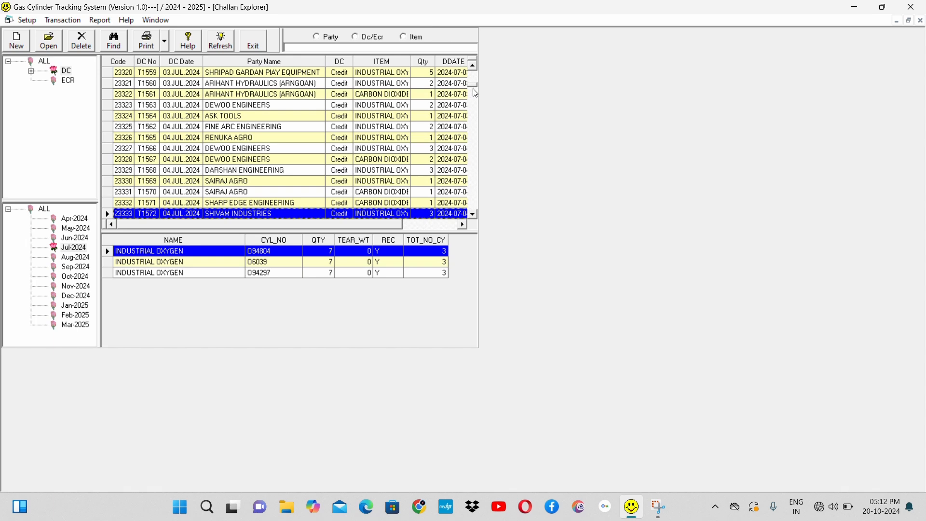
pyautogui.moveTo(489, 214); pyautogui.dragTo(487, 214)
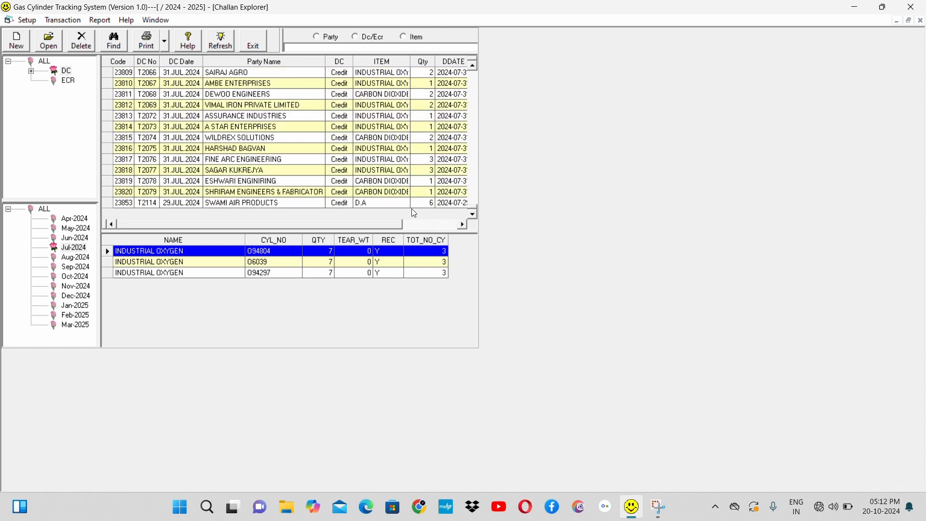
# Step: Select the SWAMI AIR PRODUCTS challan for the D.A item and try its Owner, Our and Party print options
pyautogui.click(267, 205)
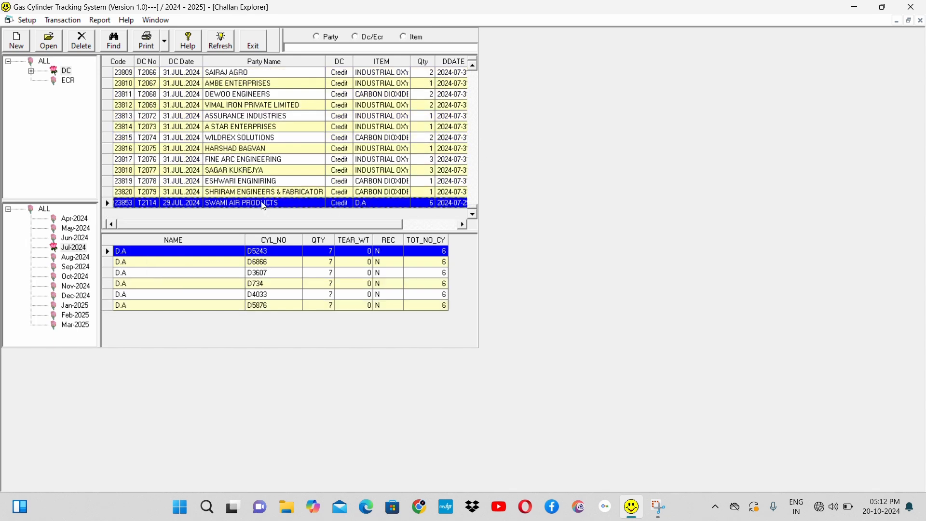
pyautogui.click(166, 44)
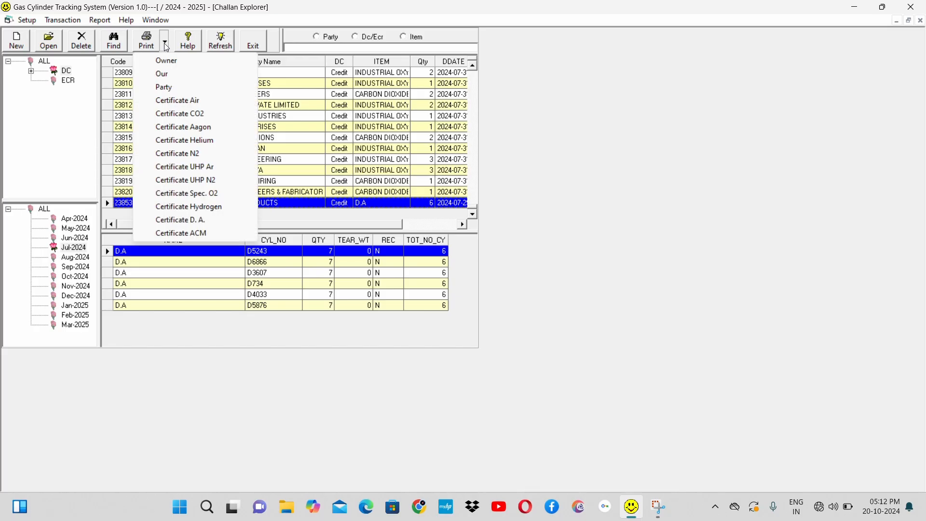
pyautogui.click(178, 68)
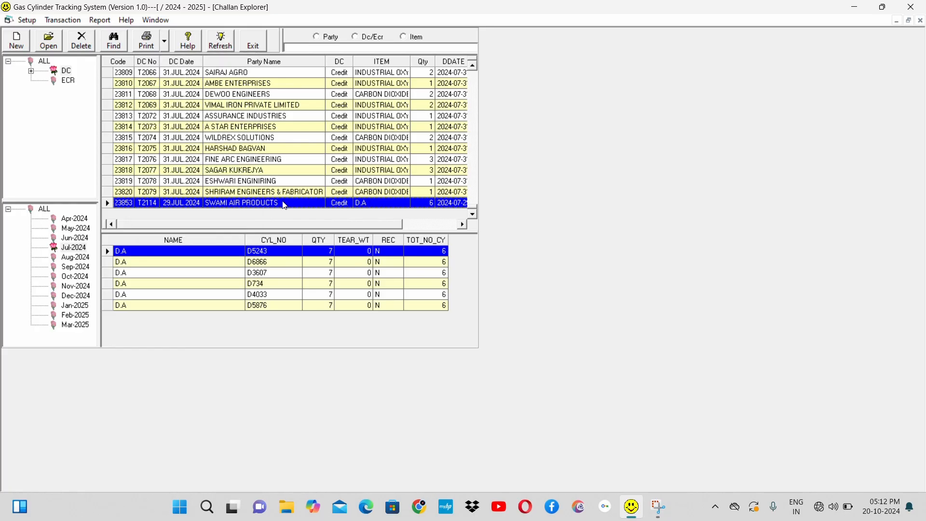
pyautogui.click(165, 47)
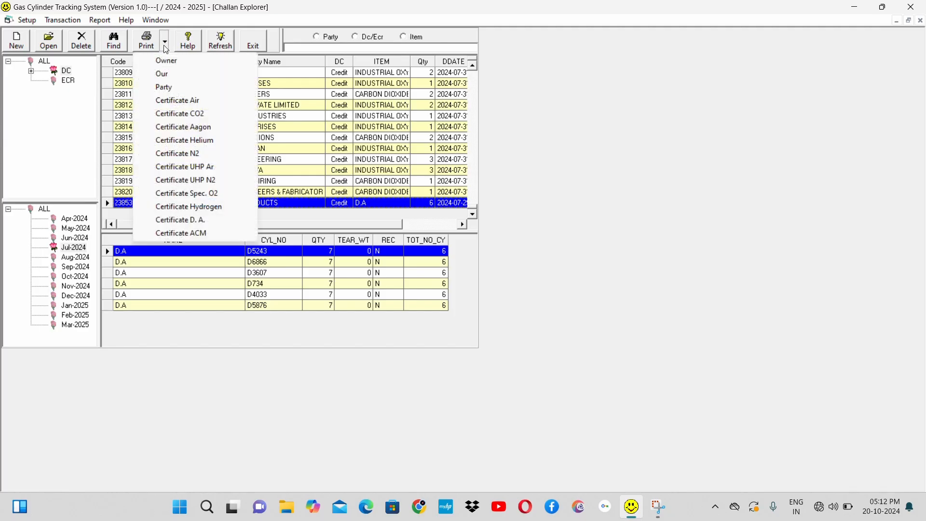
pyautogui.click(179, 77)
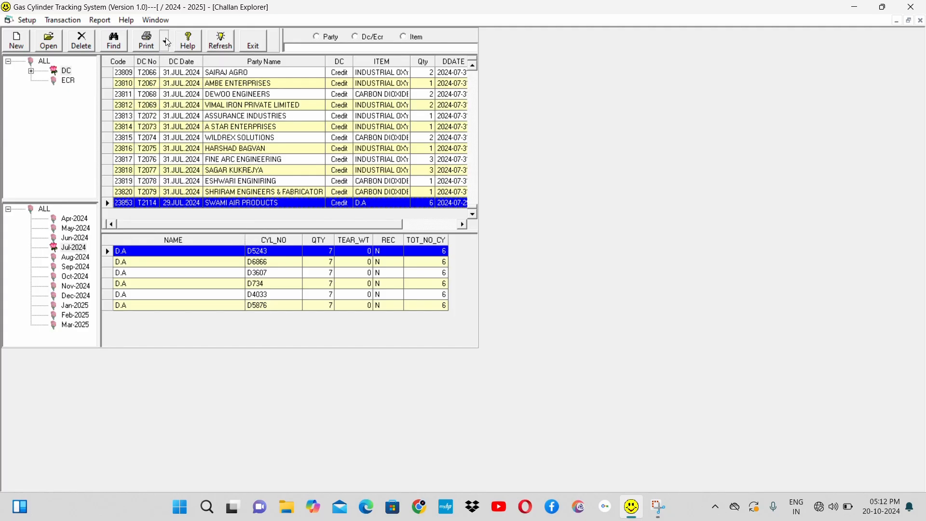
pyautogui.click(167, 44)
pyautogui.click(191, 90)
# Step: Preview the Delivery Challan report for SHRIRAM ENGINEERS & FABRICATORS and close the preview
pyautogui.click(225, 193)
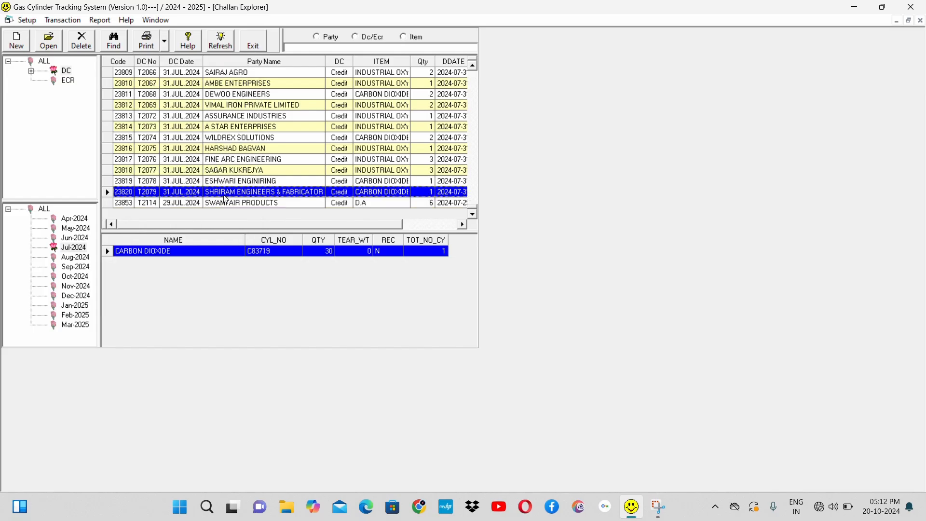
pyautogui.click(146, 45)
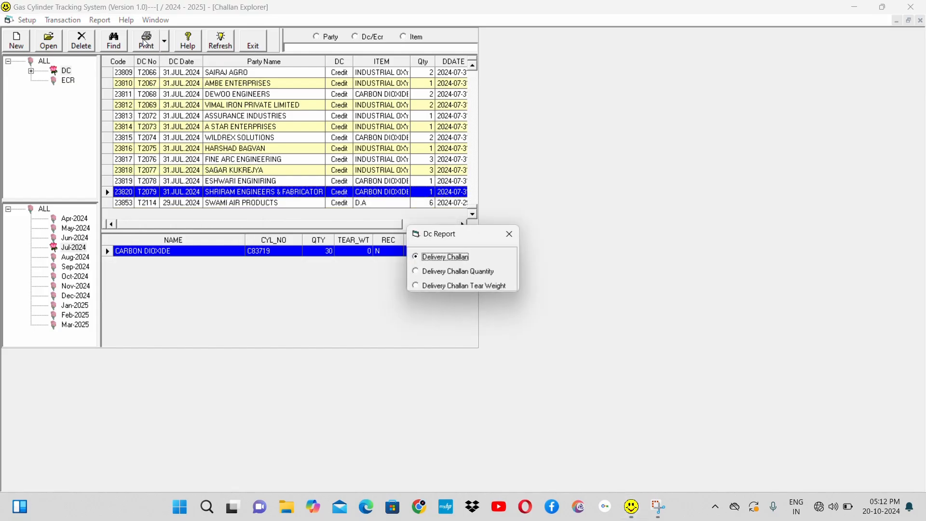
pyautogui.click(450, 261)
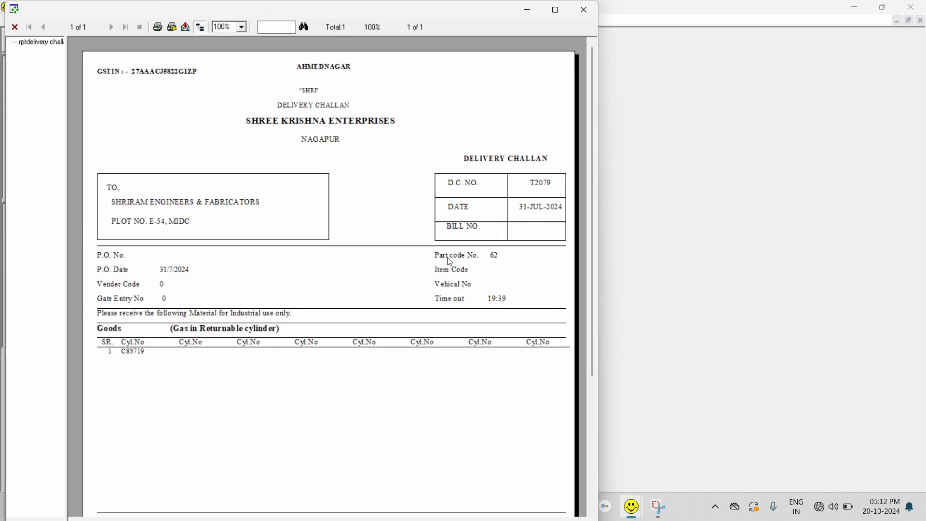
pyautogui.click(587, 14)
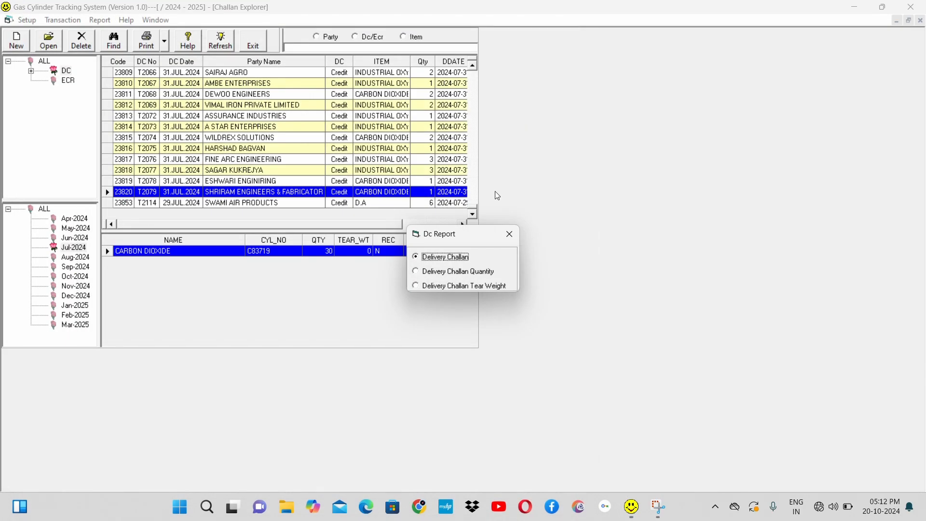
# Step: Preview the same challan's Delivery Challan Quantity and Delivery Challan Tear Weight reports, closing each preview and the report selection
pyautogui.click(468, 273)
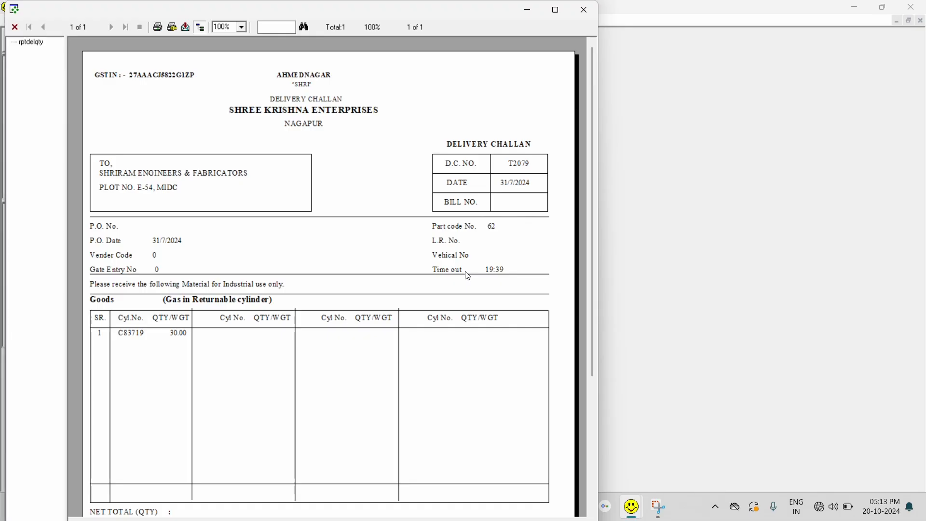
pyautogui.click(585, 11)
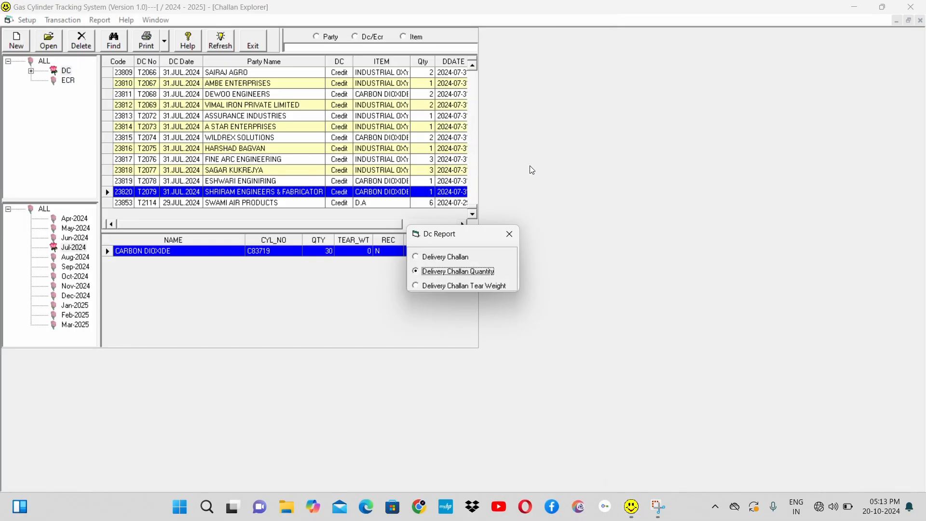
pyautogui.click(468, 288)
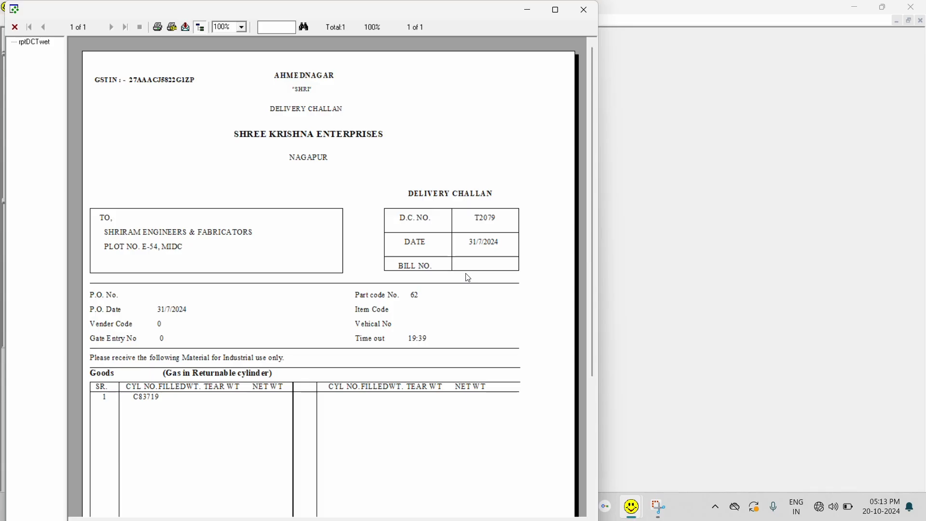
pyautogui.click(584, 10)
pyautogui.click(511, 233)
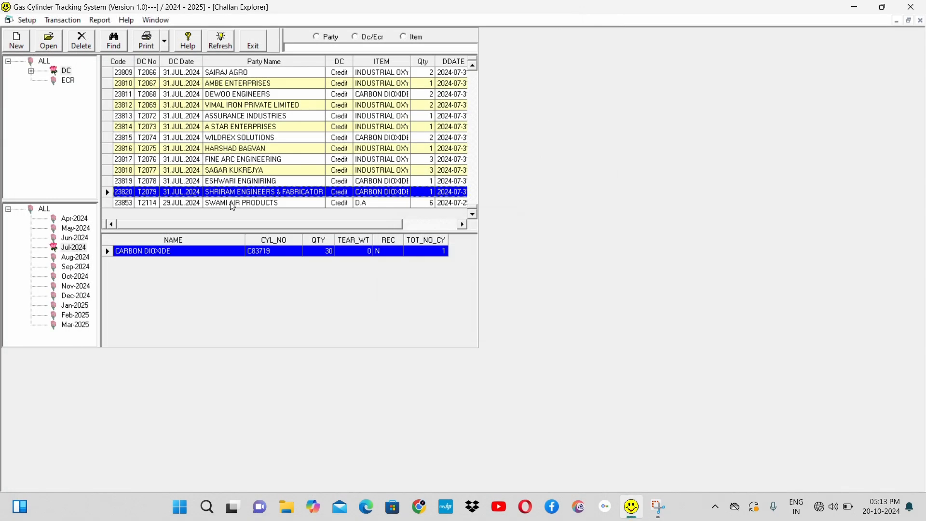
# Step: Select the ESHWARI ENGINIRING challan, review its certificate print options and try Certificate Hydrogen
pyautogui.click(241, 185)
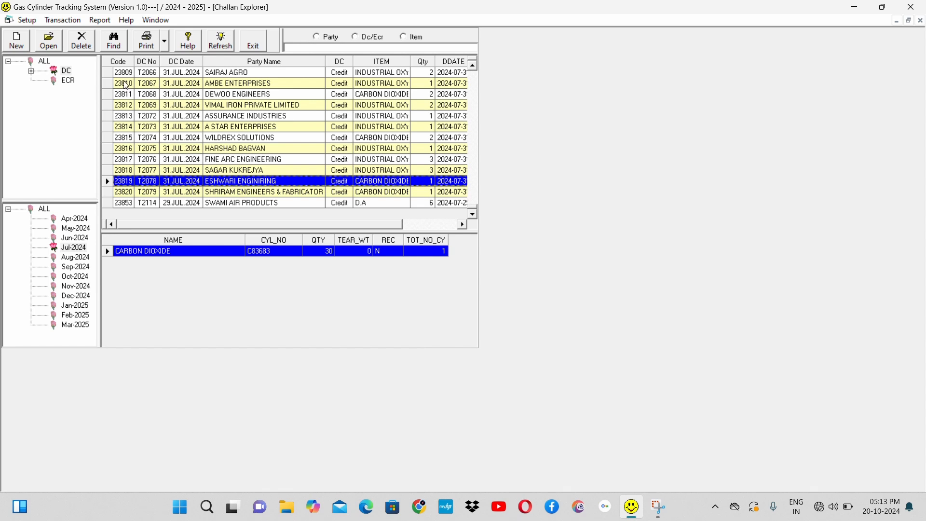
pyautogui.click(165, 44)
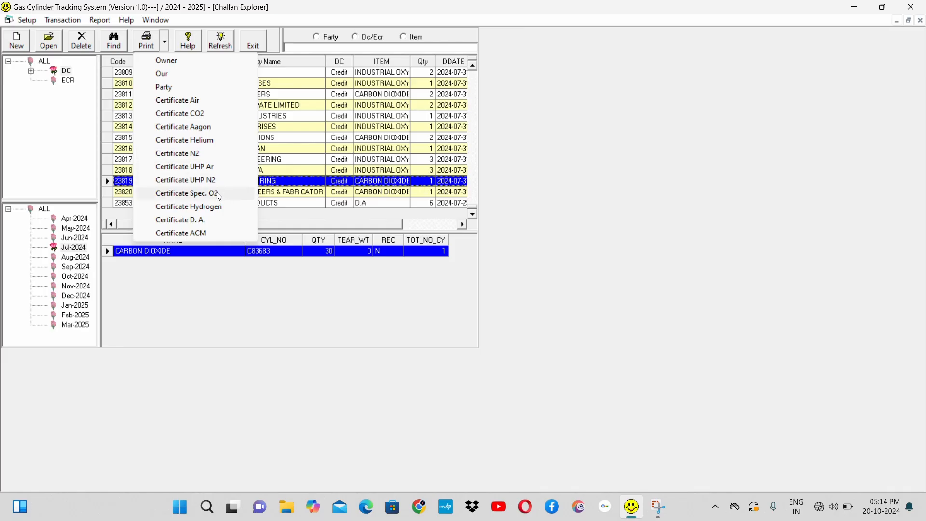
pyautogui.click(221, 212)
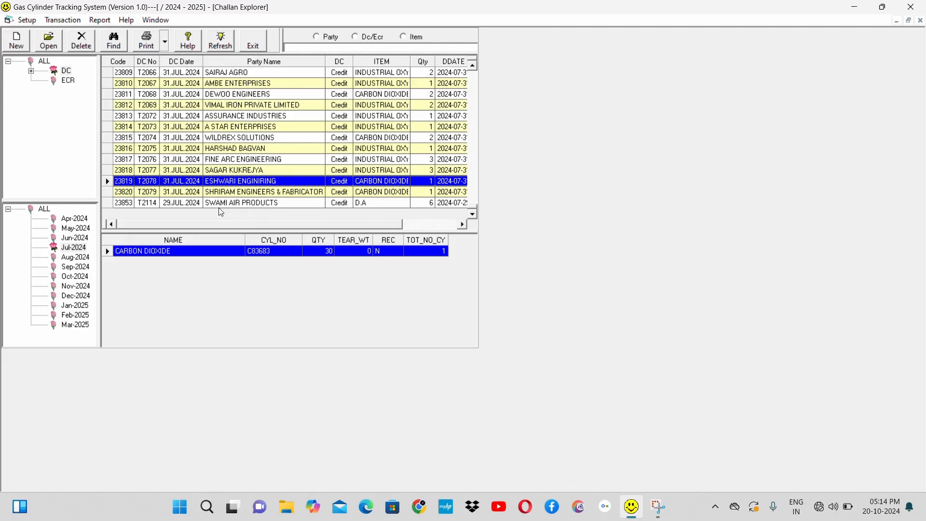
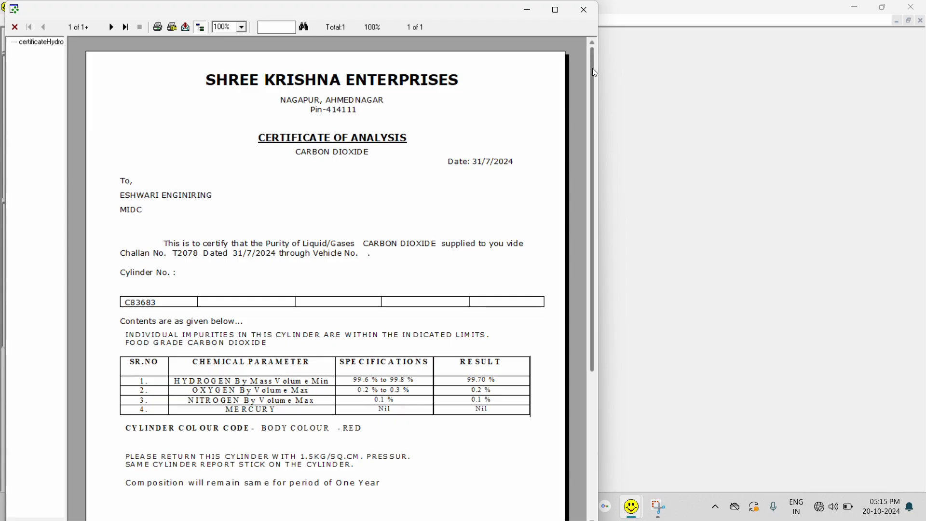
# Step: Close the hydrogen certificate preview and review the print options for the industrial oxygen challan listed just above ESHWARI ENGINIRING
pyautogui.click(585, 12)
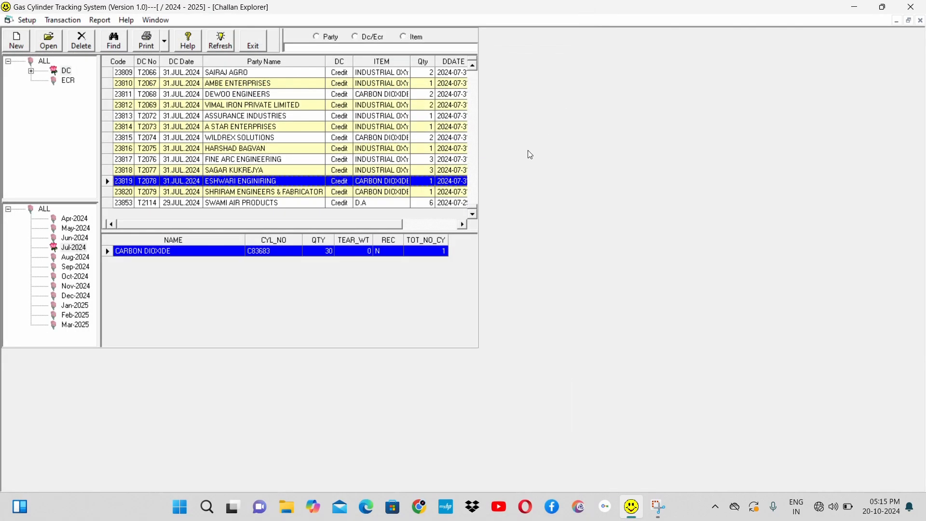
pyautogui.click(235, 173)
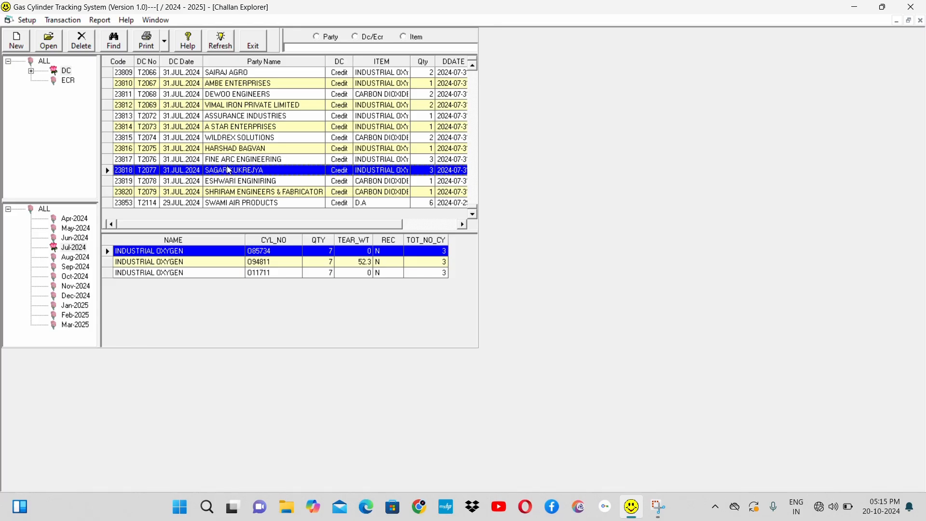
pyautogui.click(166, 43)
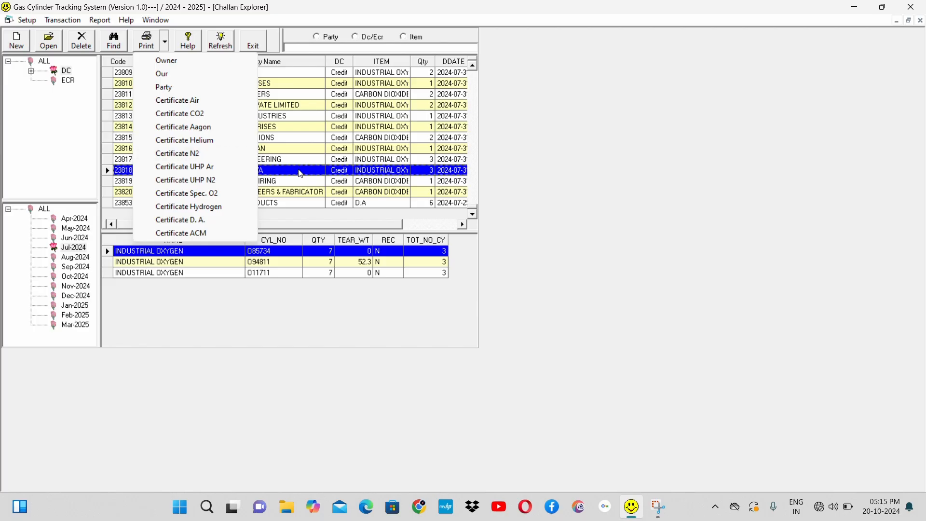
pyautogui.click(300, 173)
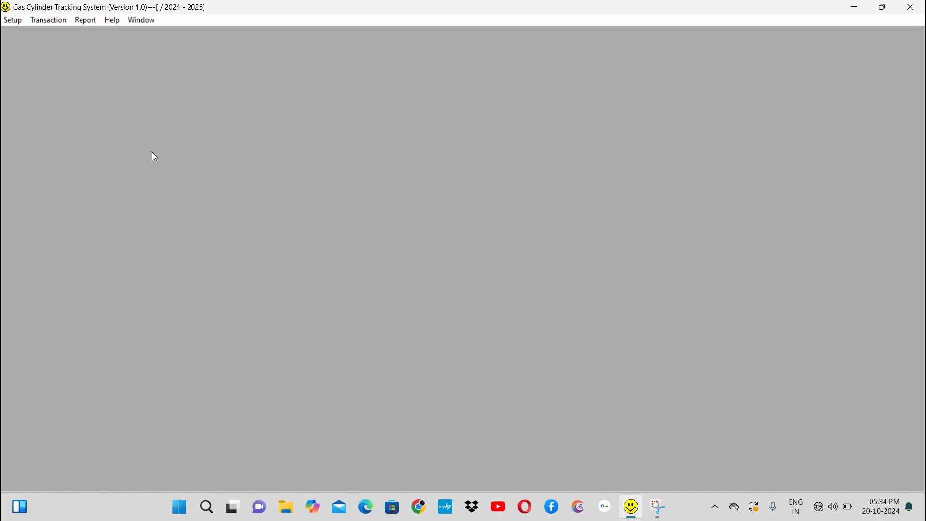
# Step: Open the party PO list and start a new purchase order with A TO Z ENGINEERING as the party
pyautogui.click(57, 22)
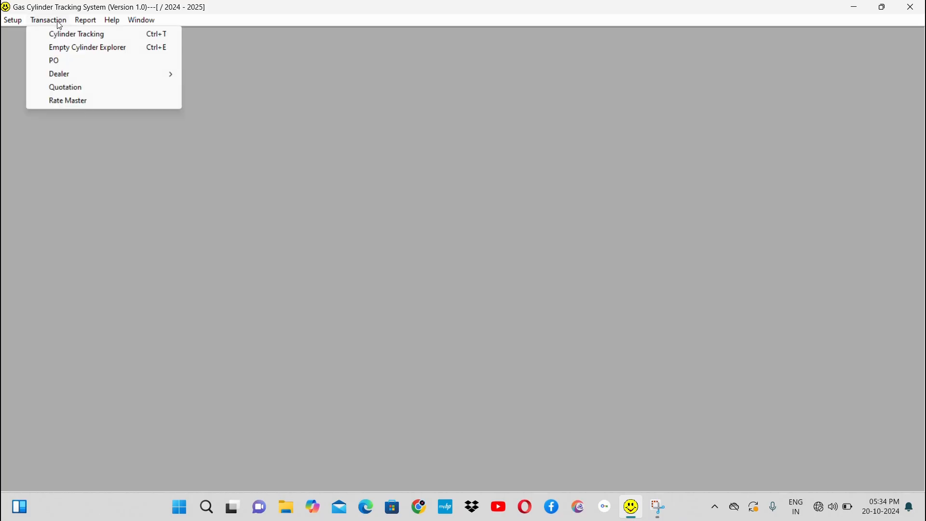
pyautogui.click(61, 64)
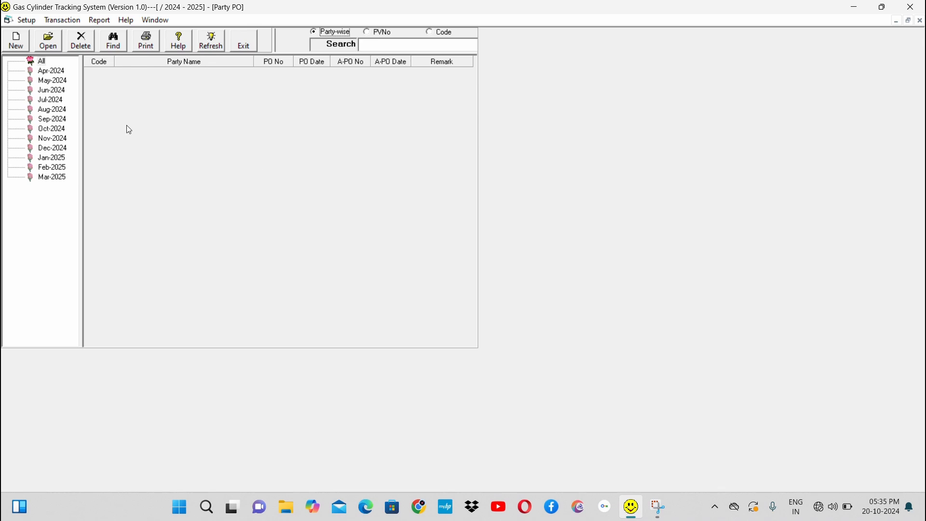
pyautogui.click(16, 42)
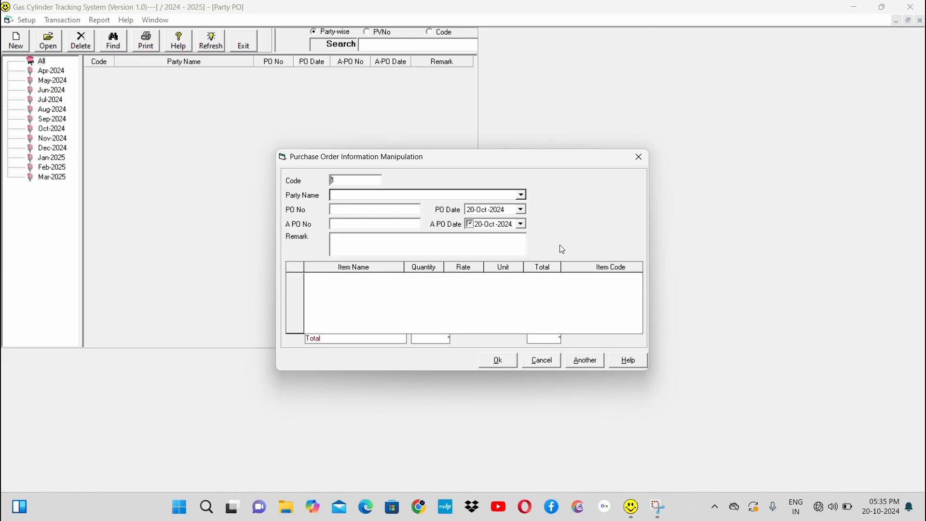
pyautogui.click(523, 196)
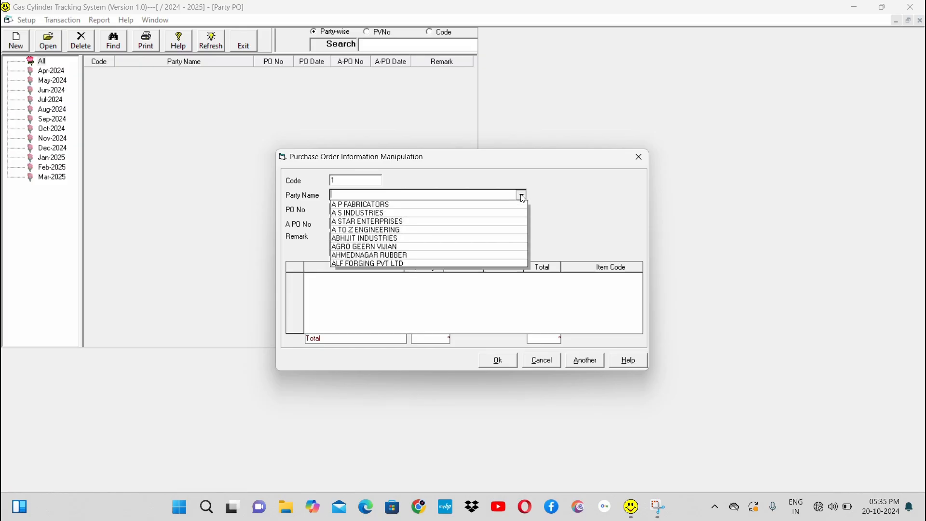
pyautogui.click(428, 224)
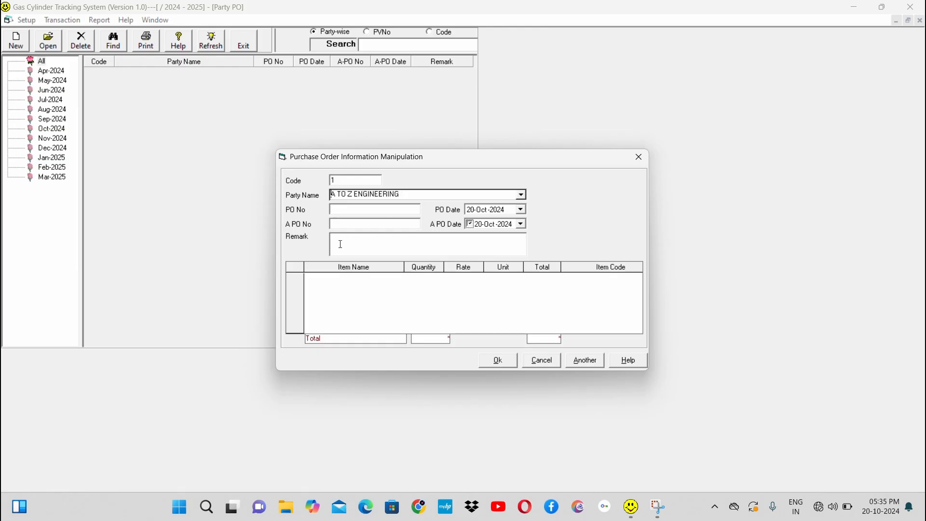
# Step: Add ANHYDROUS AMMONIA as the first item of the purchase order, leaving the PO number and remark empty
pyautogui.click(364, 213)
pyautogui.click(429, 245)
pyautogui.click(399, 291)
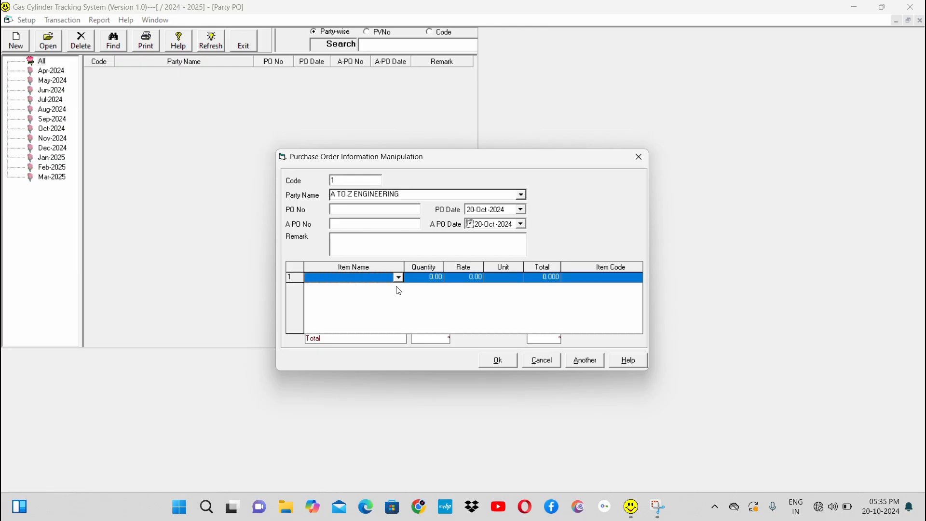
pyautogui.click(399, 277)
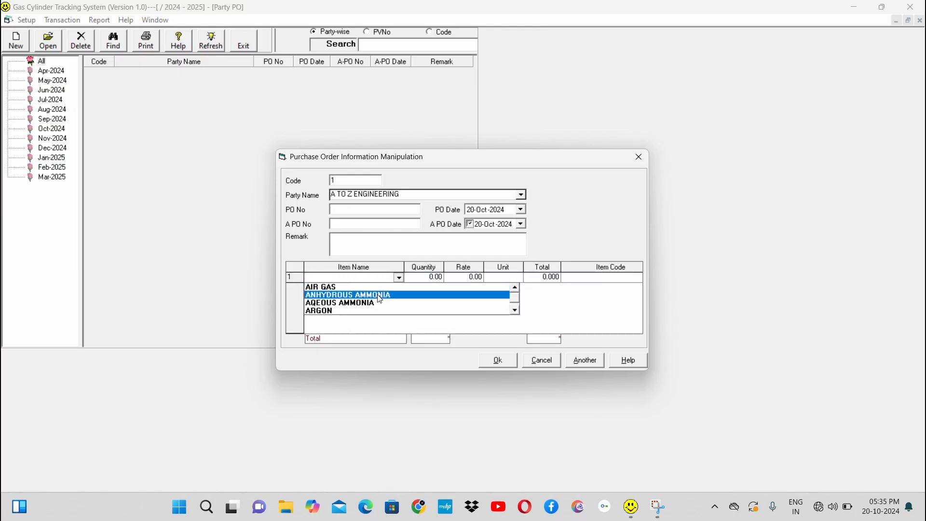
pyautogui.click(384, 295)
# Step: Set the ANHYDROUS AMMONIA quantity to 80, complete the row and delete the empty second row
pyautogui.click(427, 276)
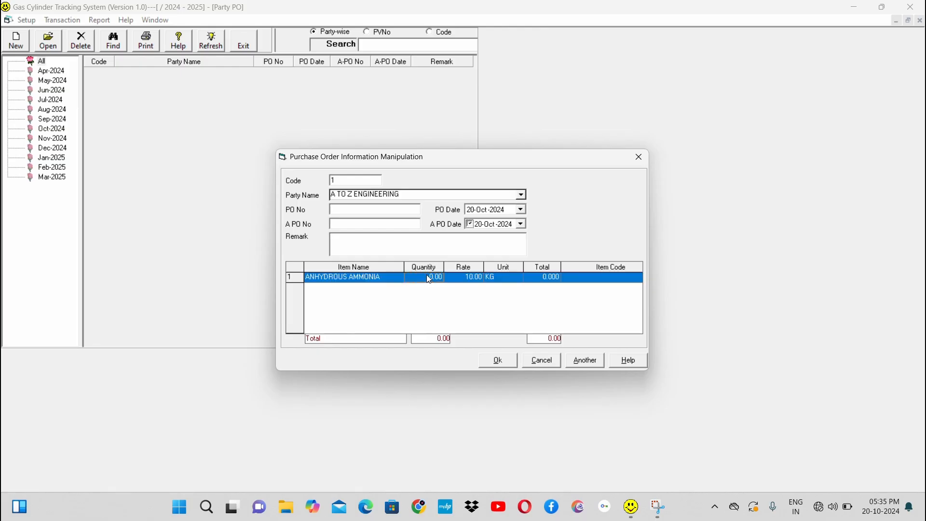
pyautogui.click(426, 275)
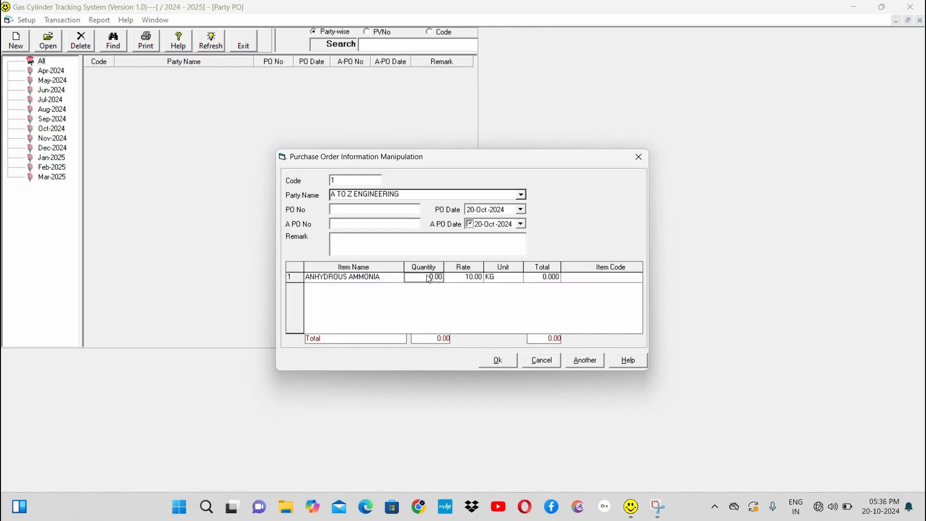
pyautogui.write('80')
pyautogui.press('Return')
pyautogui.press('Return')
pyautogui.press('Return')
pyautogui.press('Return')
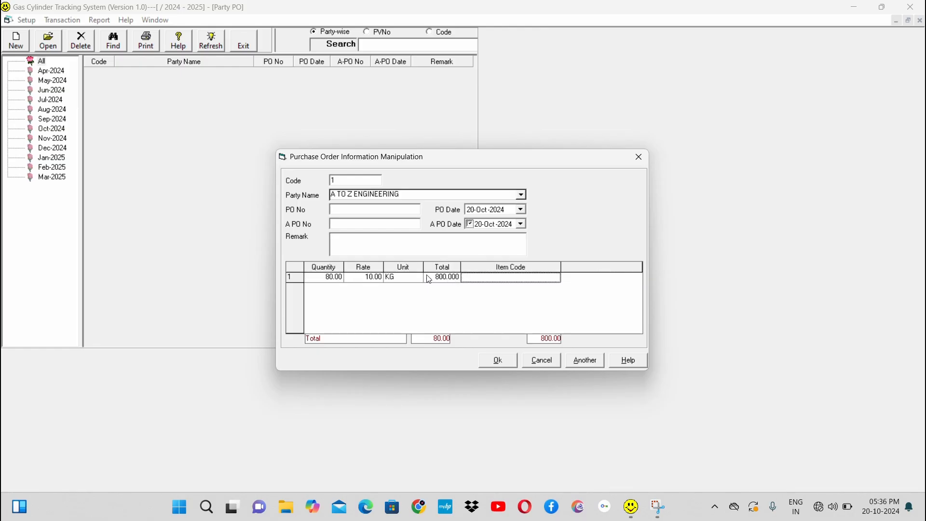
pyautogui.press('Return')
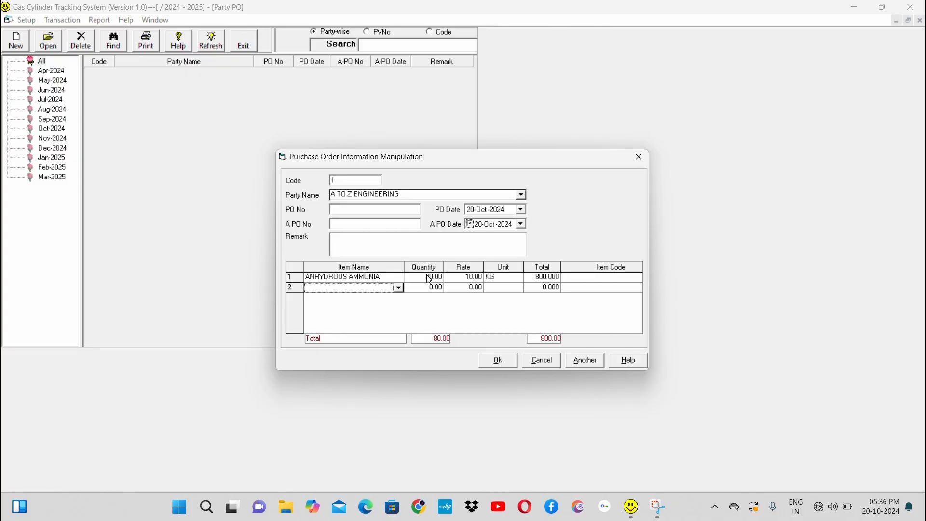
pyautogui.press('Delete')
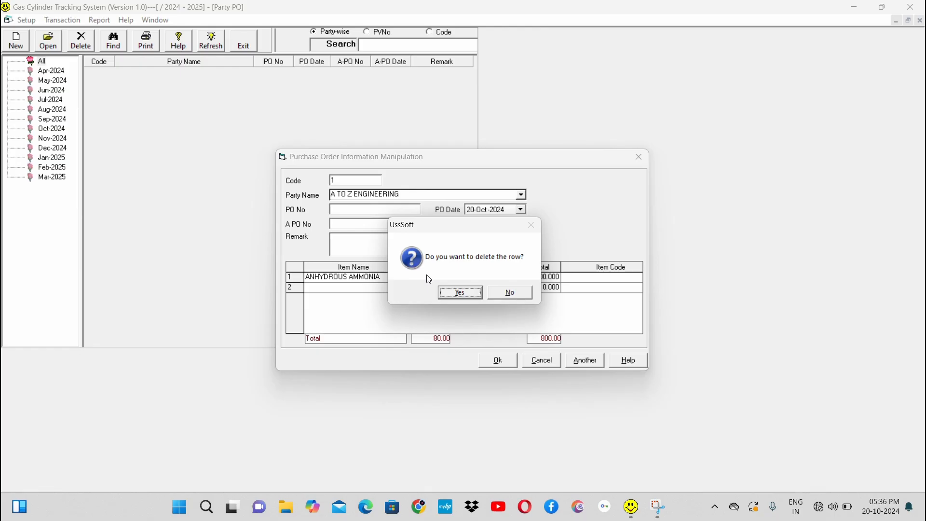
pyautogui.press('Return')
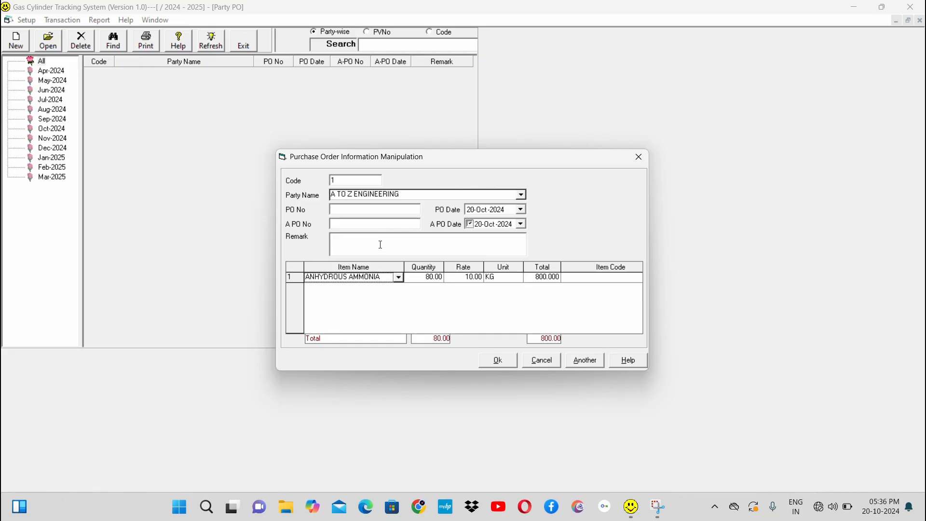
# Step: Try to save the purchase order, and close its form and the party PO list
pyautogui.click(500, 360)
pyautogui.click(500, 361)
pyautogui.click(637, 157)
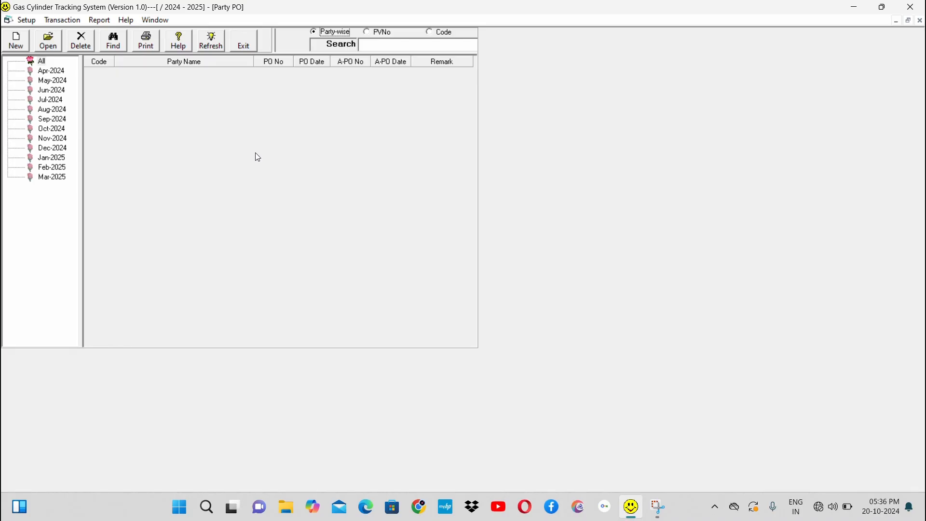
pyautogui.press('Escape')
# Step: Open the dealer billing Tax Invoice list, expand its bill categories and show the cash and credit bills in turn
pyautogui.click(51, 22)
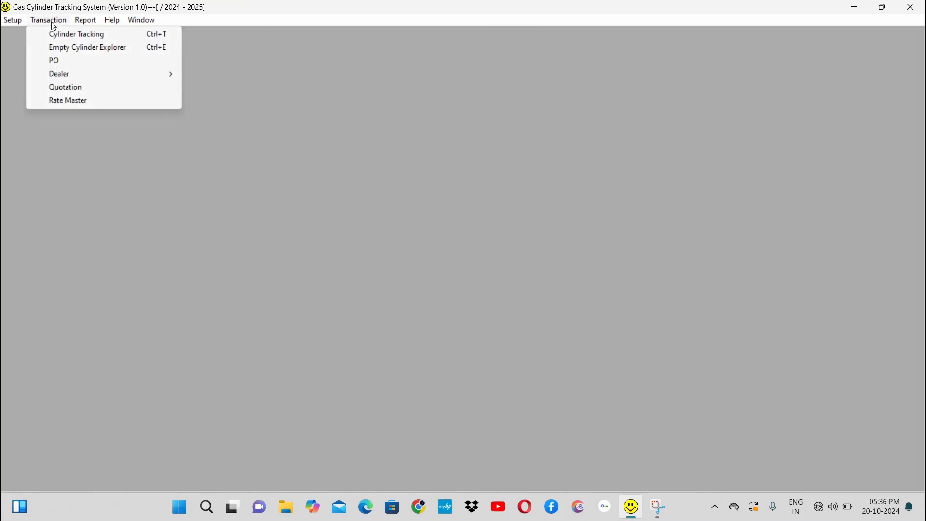
pyautogui.moveTo(124, 77)
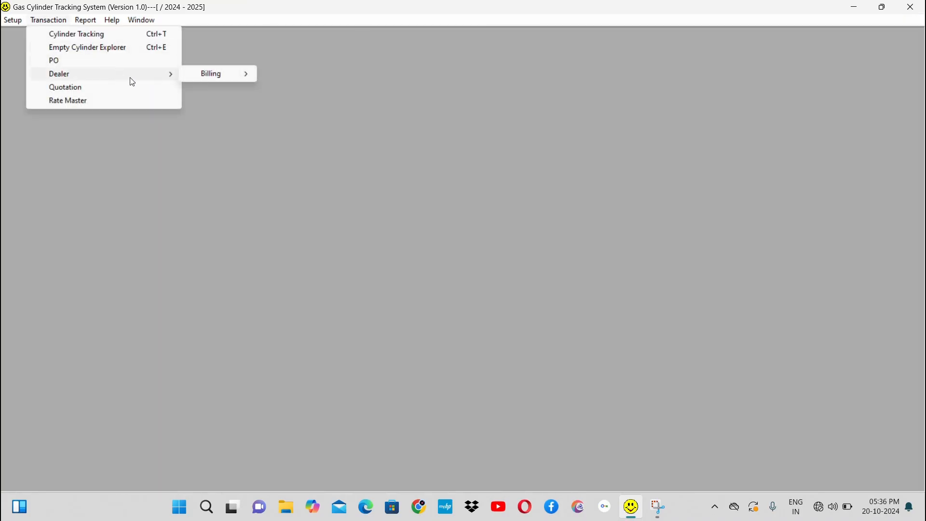
pyautogui.moveTo(215, 77)
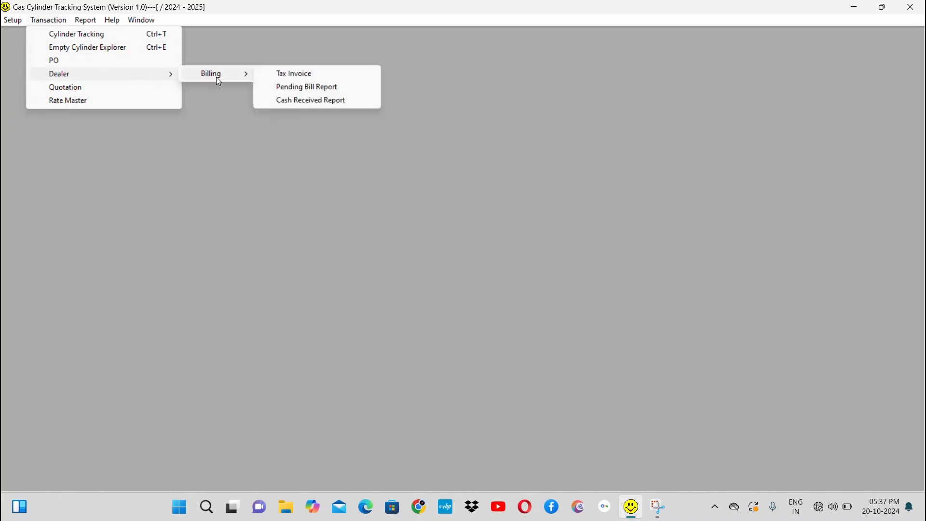
pyautogui.click(310, 78)
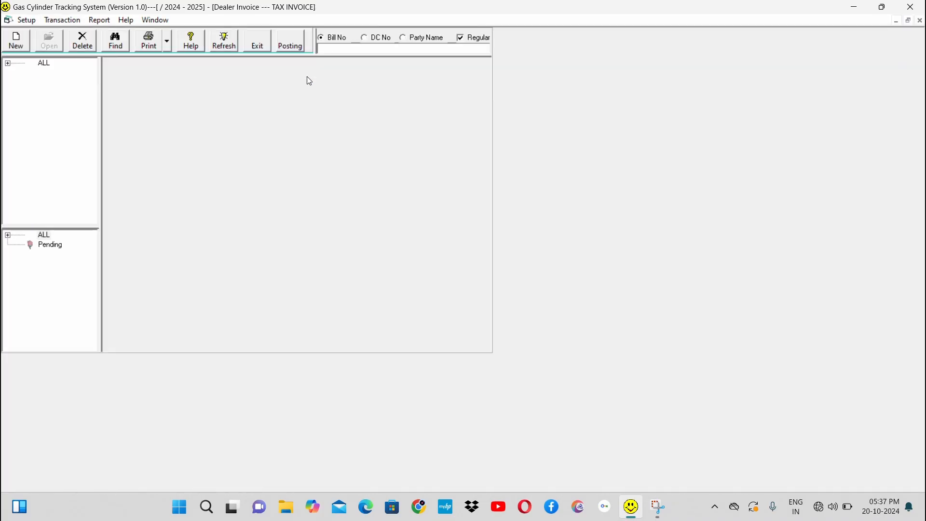
pyautogui.click(8, 63)
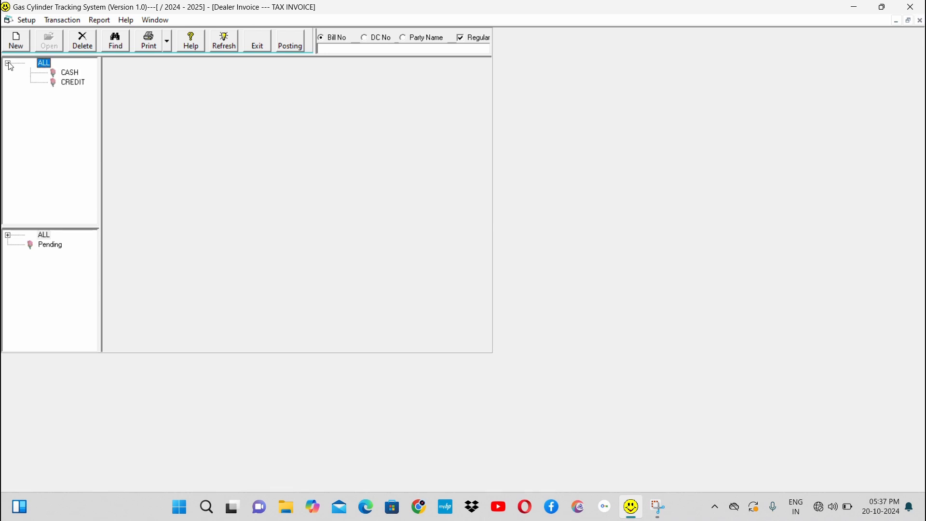
pyautogui.click(71, 73)
pyautogui.click(77, 83)
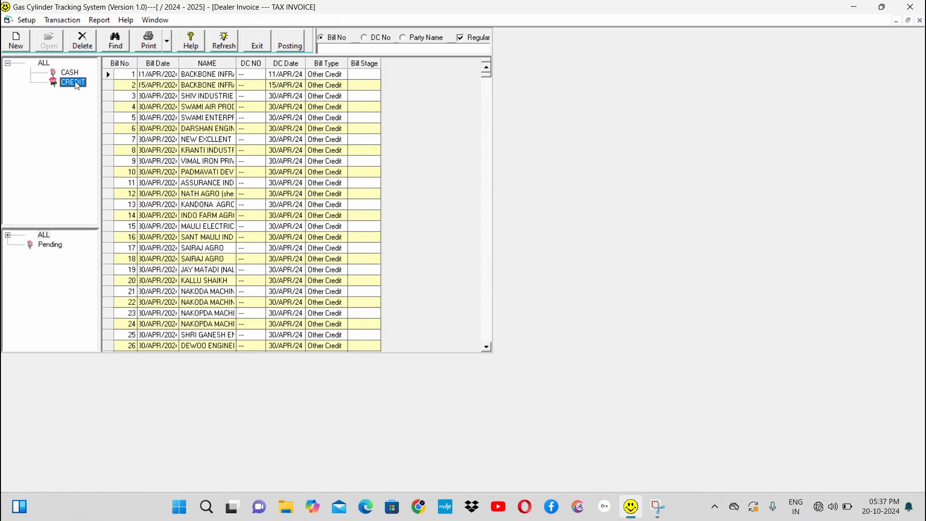
# Step: Start a new Other Credit tax invoice with A TO Z ENGINEERING as the party
pyautogui.click(15, 43)
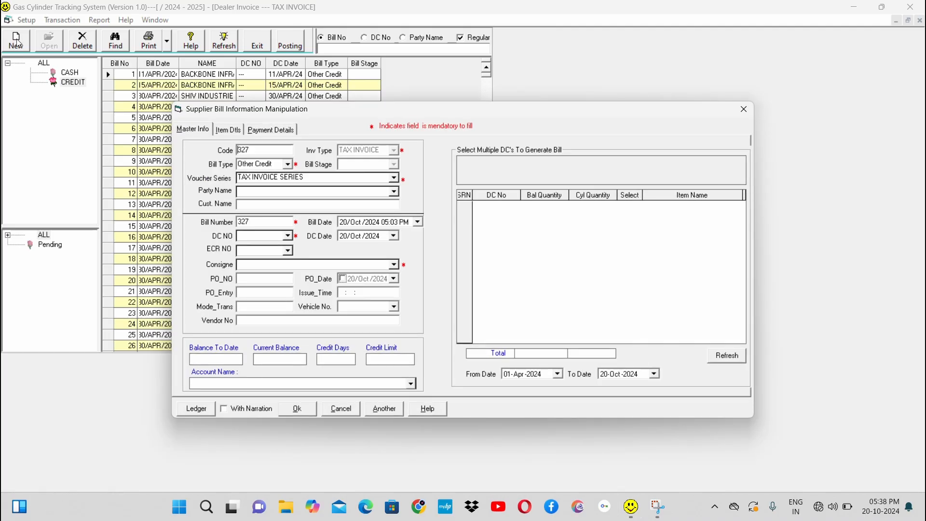
pyautogui.click(395, 192)
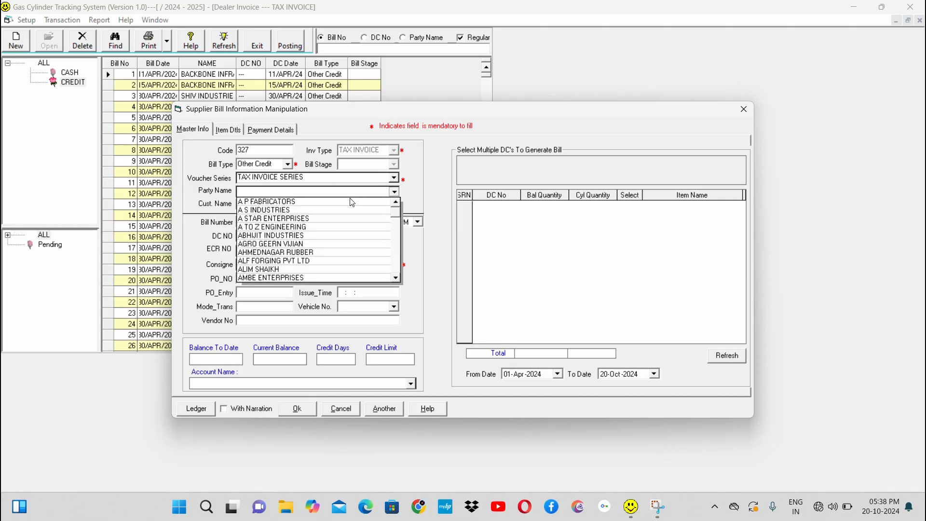
pyautogui.click(330, 228)
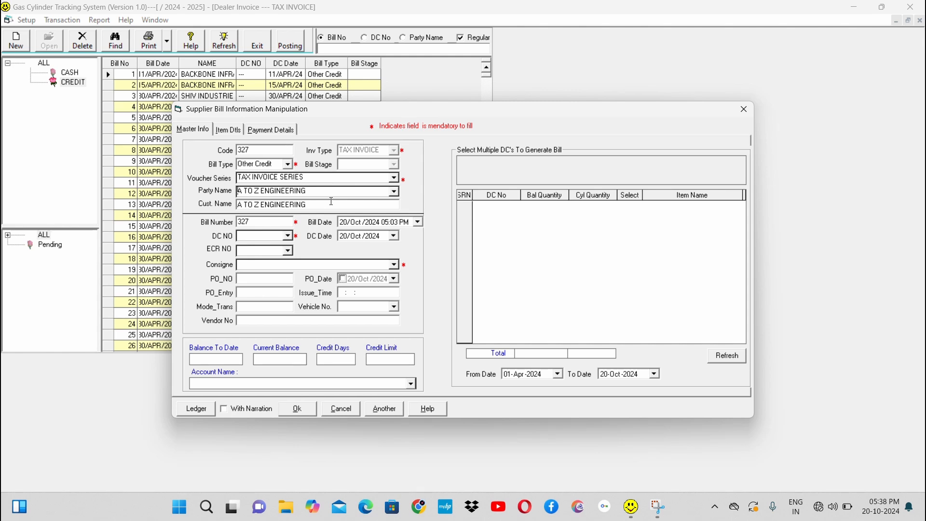
pyautogui.click(291, 235)
pyautogui.click(289, 239)
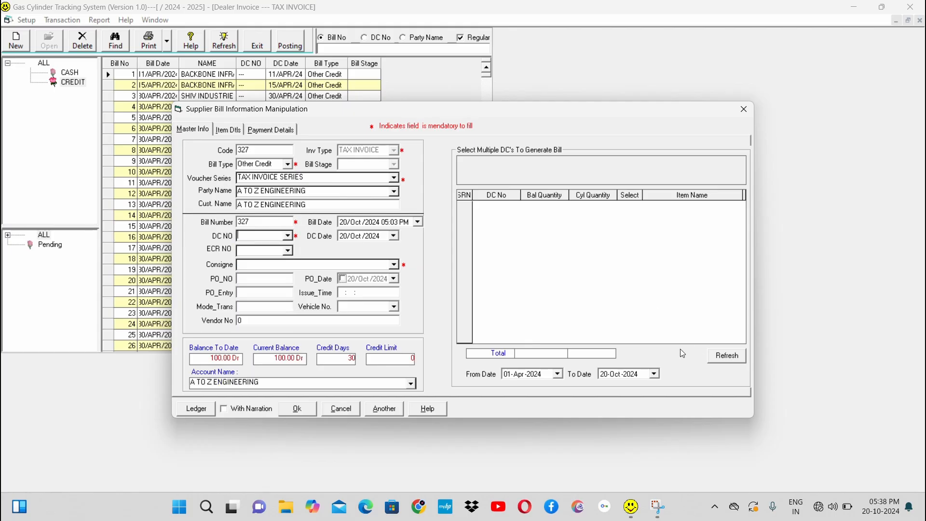
# Step: Refresh the delivery challans available for the bill, check its item details and return to the master information
pyautogui.click(726, 357)
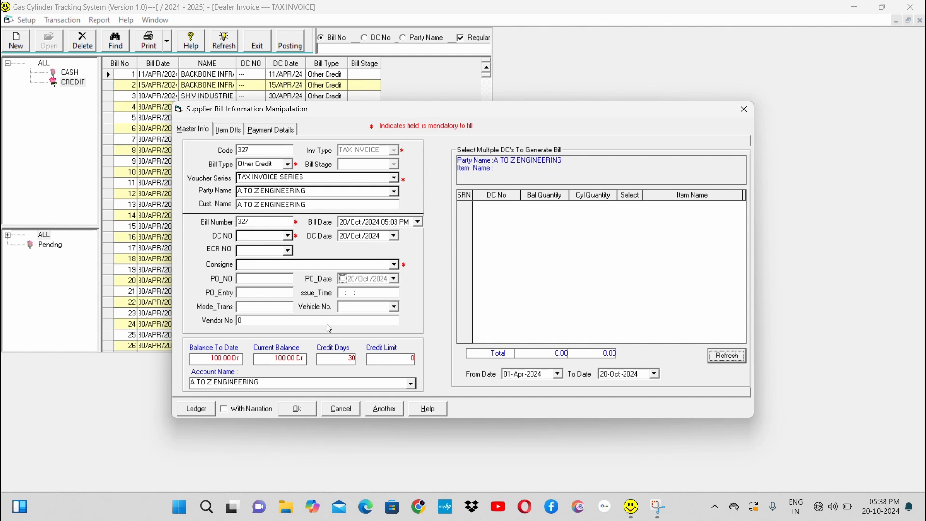
pyautogui.click(229, 130)
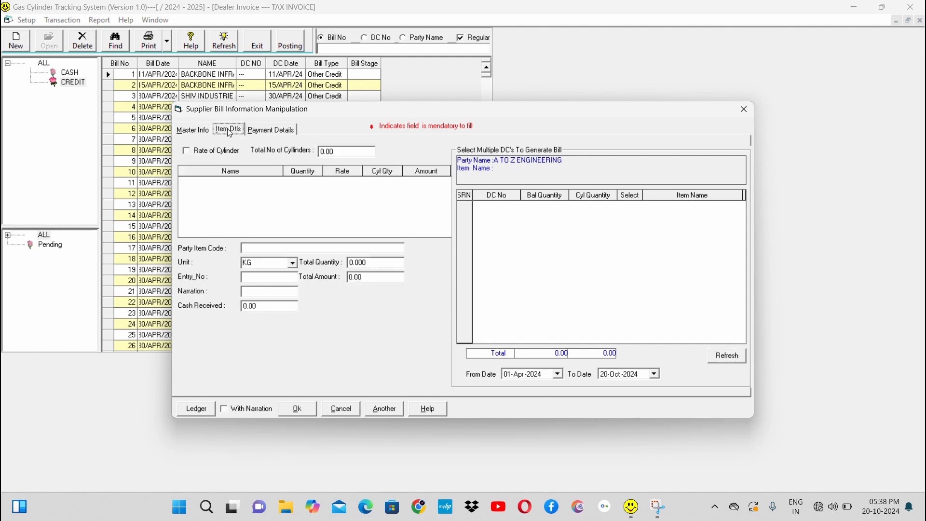
pyautogui.click(197, 131)
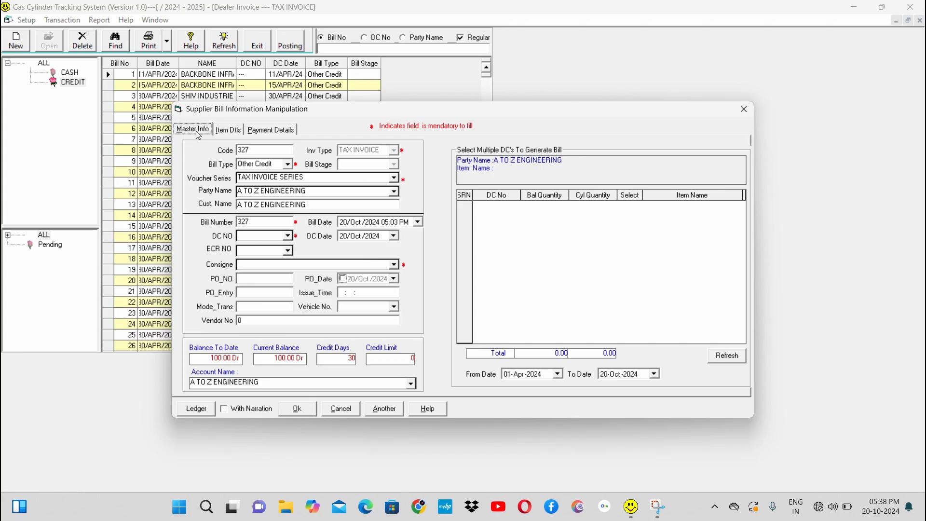
# Step: Choose delivery challan Q0443 for the tax invoice and cancel the bill
pyautogui.click(290, 236)
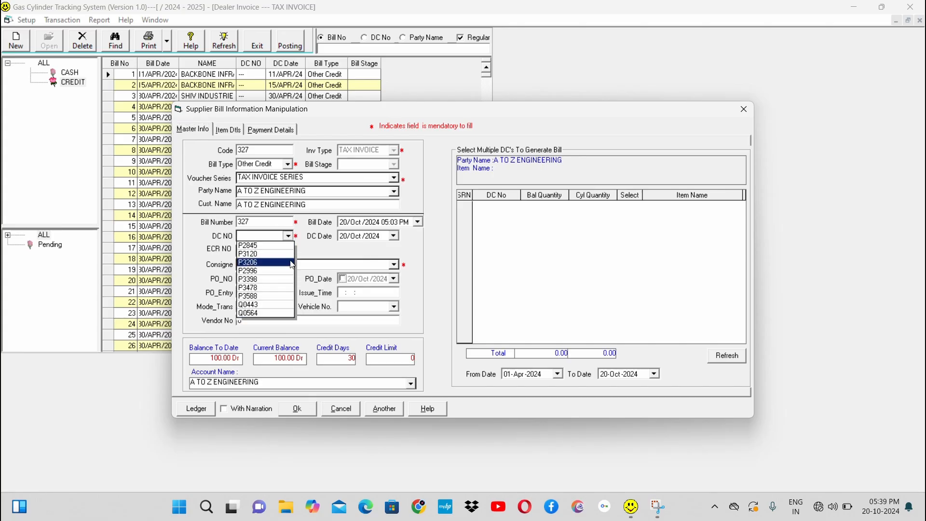
pyautogui.click(274, 305)
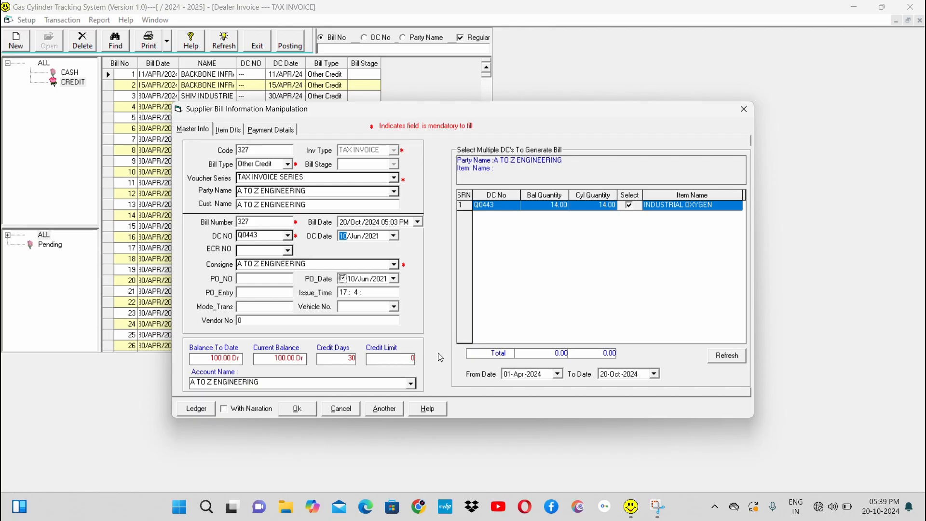
pyautogui.click(341, 409)
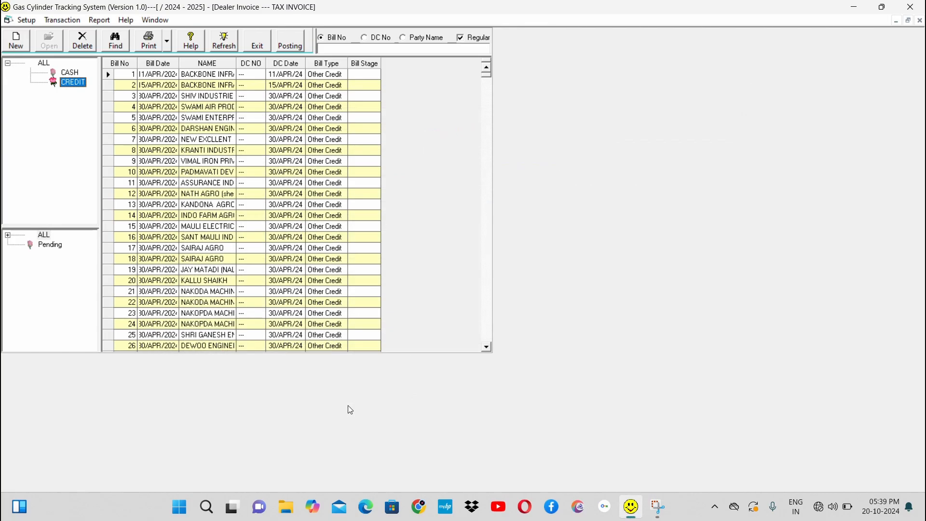
# Step: Start a new Other Credit tax invoice and choose delivery challan P3108 for it
pyautogui.click(18, 43)
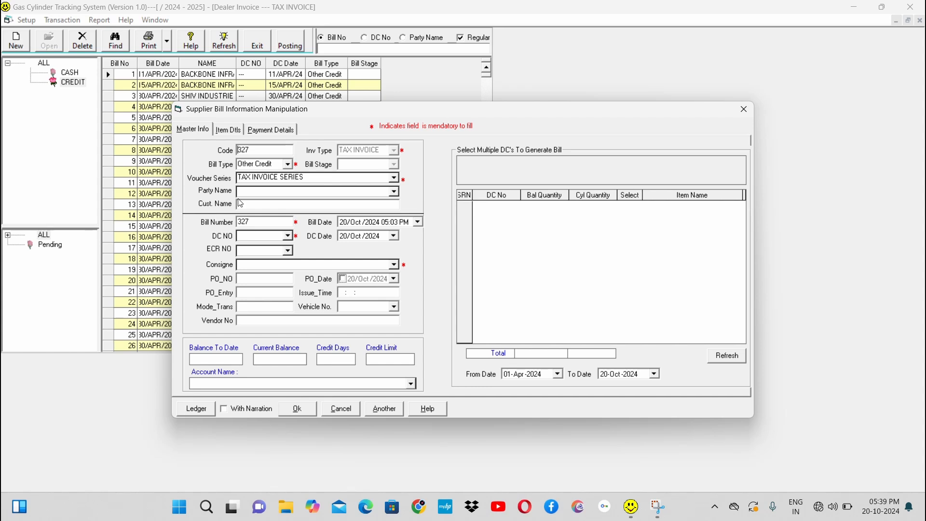
pyautogui.click(288, 236)
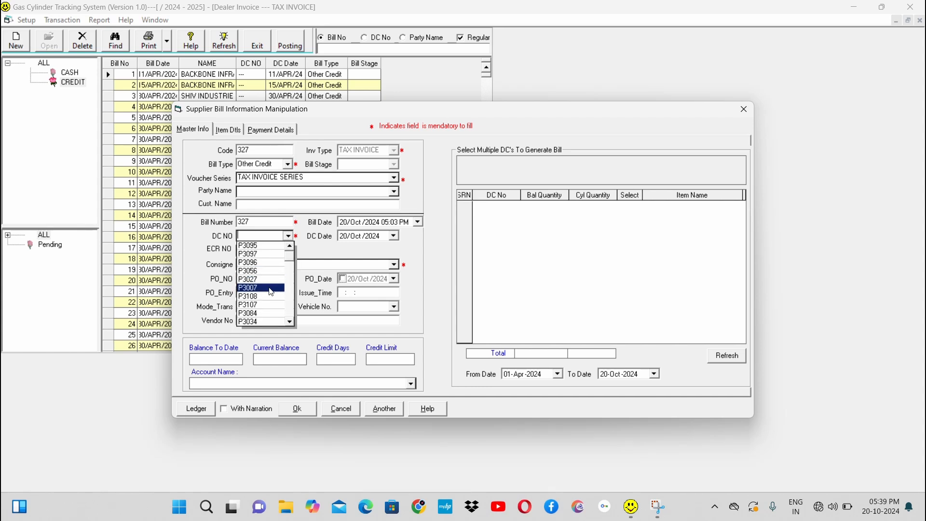
pyautogui.click(270, 296)
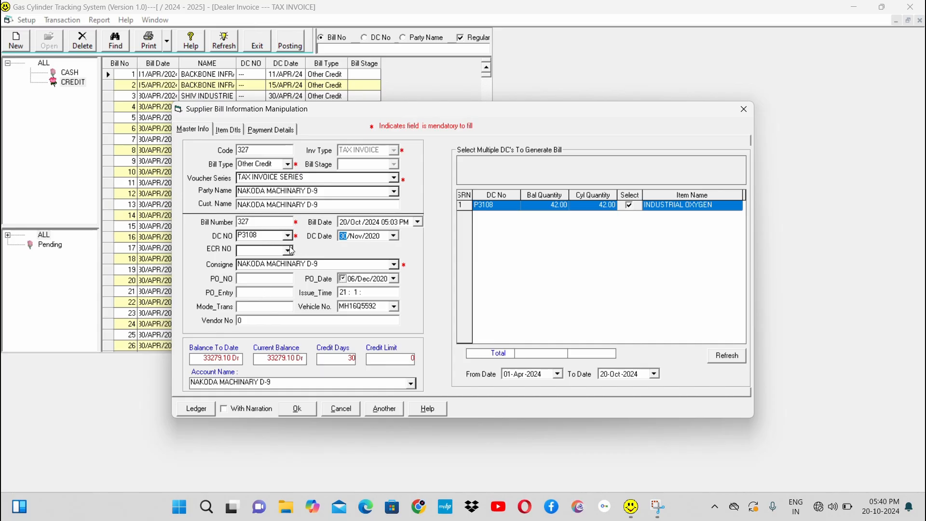
pyautogui.click(265, 237)
pyautogui.click(289, 236)
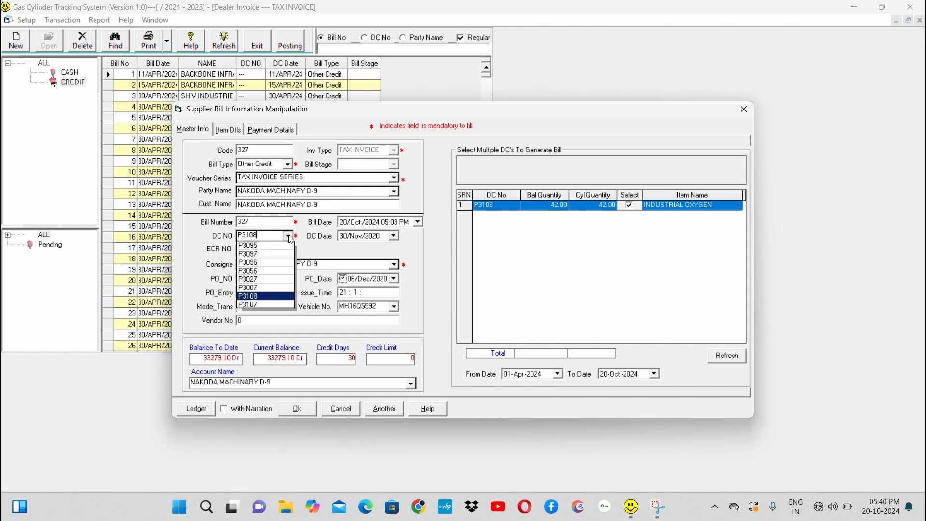
pyautogui.click(291, 240)
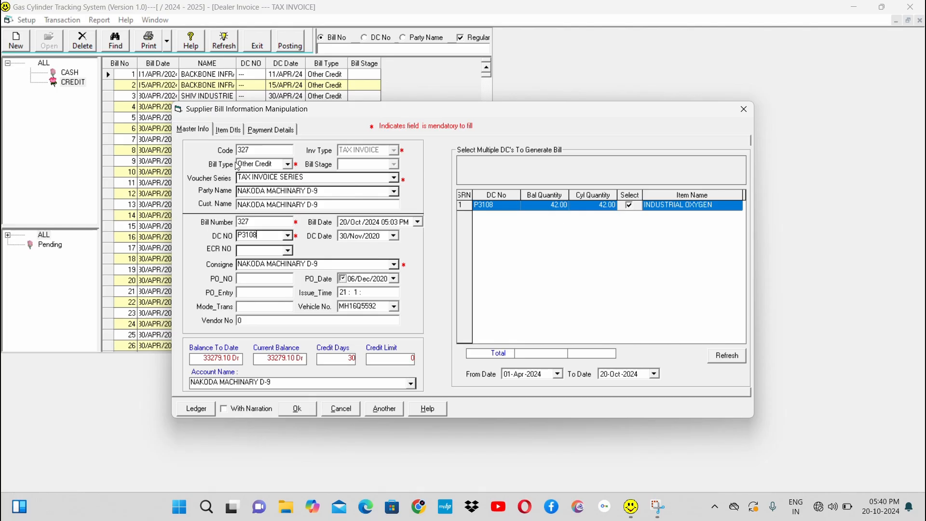
# Step: In the bill's item details, set the INDUSTRIAL OXYGEN rate to 10 and enable Rate of Cylinder
pyautogui.click(230, 130)
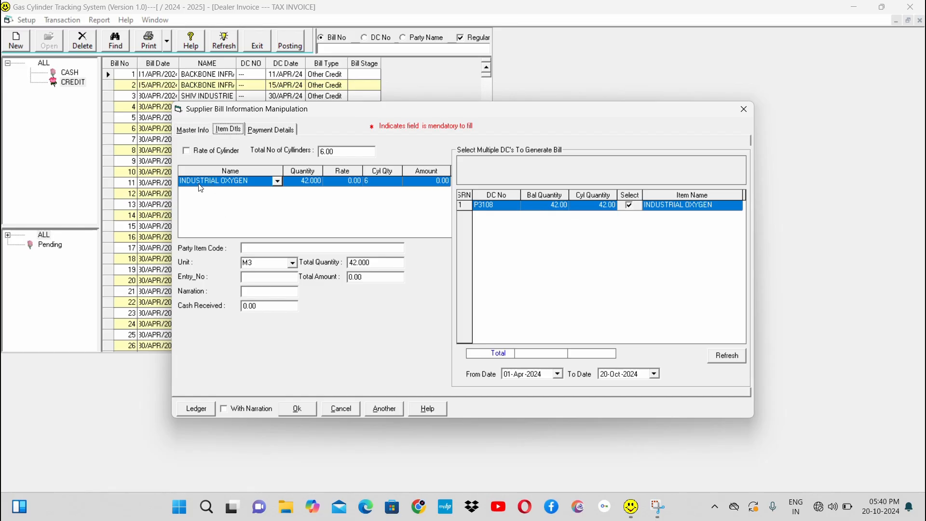
pyautogui.click(359, 230)
pyautogui.click(353, 182)
pyautogui.click(339, 181)
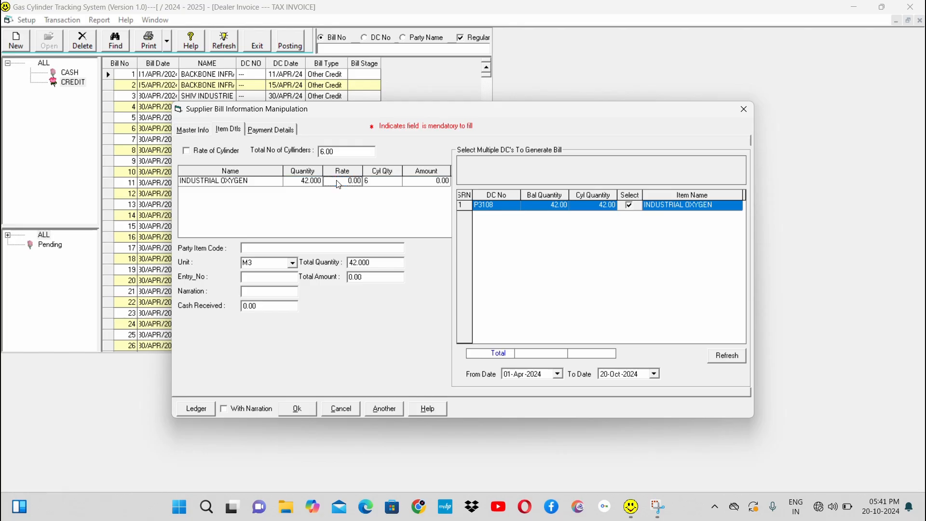
pyautogui.write('10')
pyautogui.press('Tab')
pyautogui.click(220, 154)
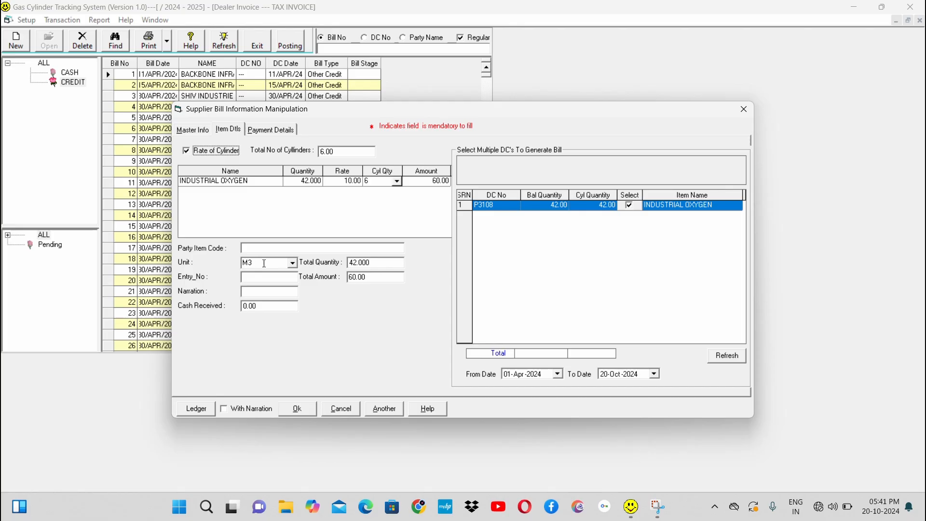
# Step: Browse the charge names for the first Other section of the payment details and remove the unused charge row
pyautogui.click(270, 130)
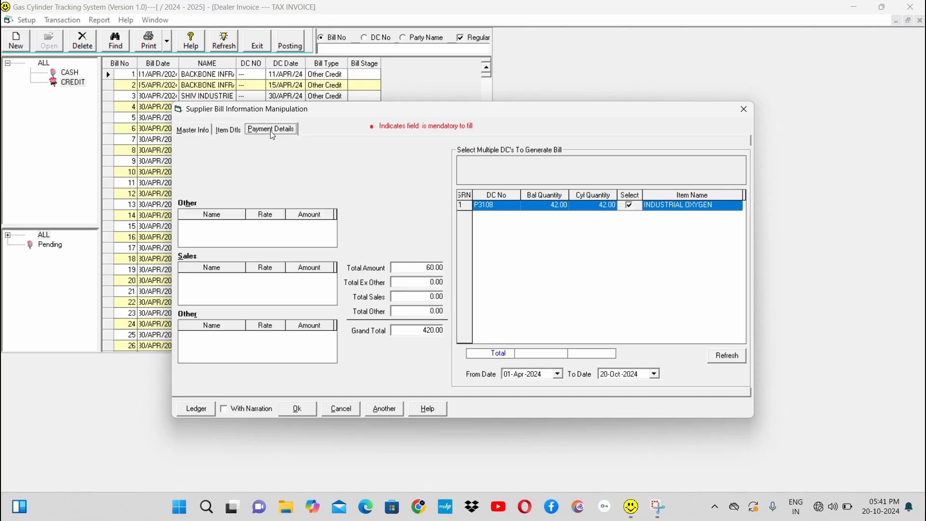
pyautogui.click(280, 238)
pyautogui.click(280, 238)
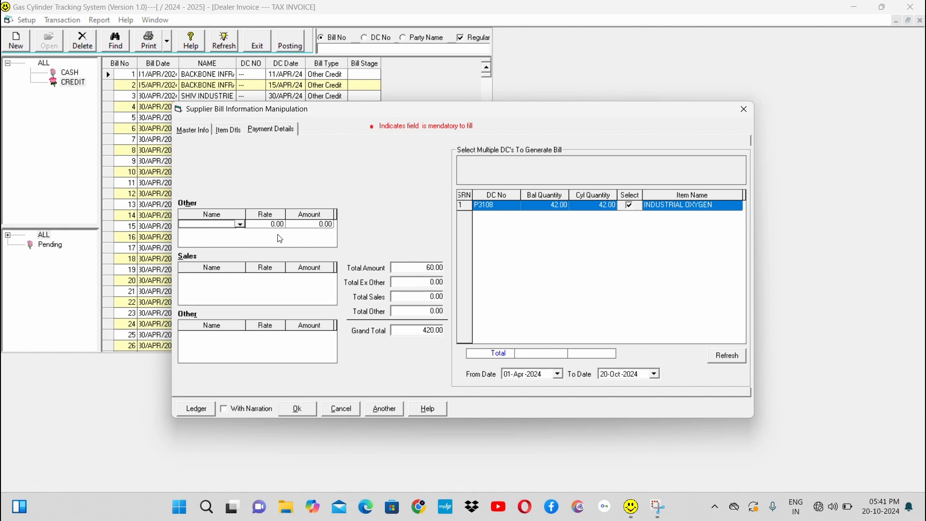
pyautogui.write('tr')
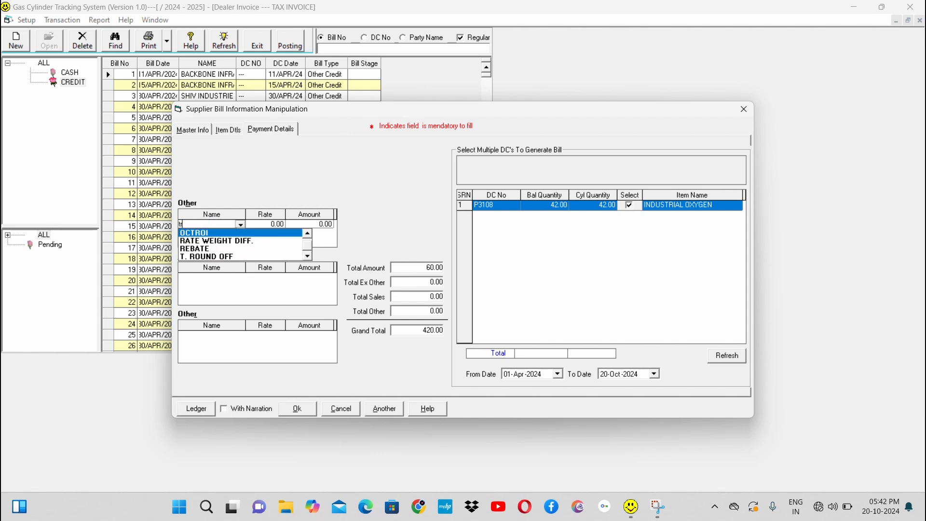
pyautogui.press('Down')
pyautogui.press('Down')
pyautogui.press('Down')
pyautogui.press('Down')
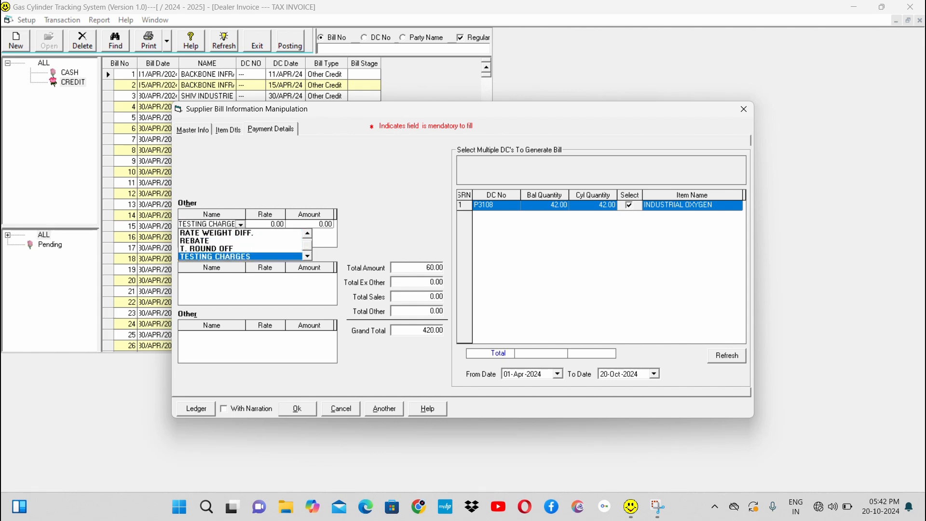
pyautogui.press('Up')
pyautogui.press('Up')
pyautogui.press('Up')
pyautogui.press('Up')
pyautogui.press('Up')
pyautogui.press('Up')
pyautogui.press('Up')
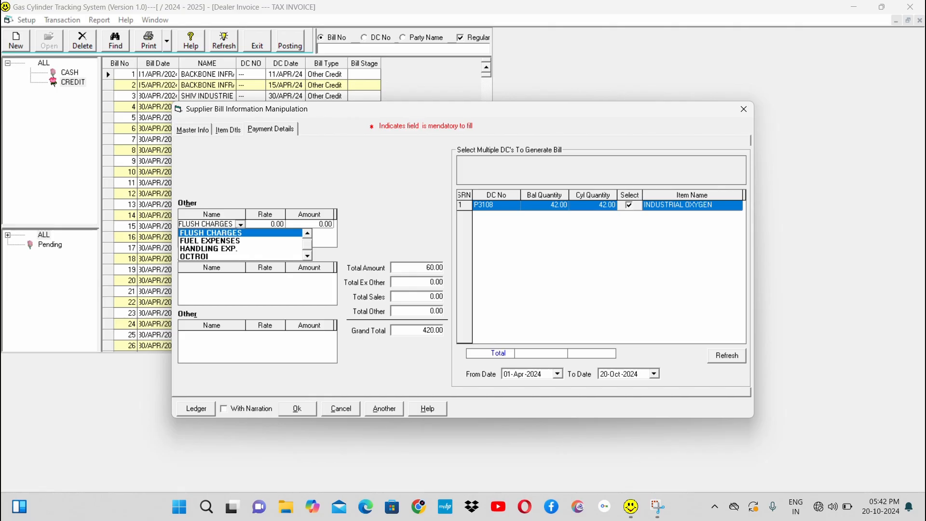
pyautogui.press('Up')
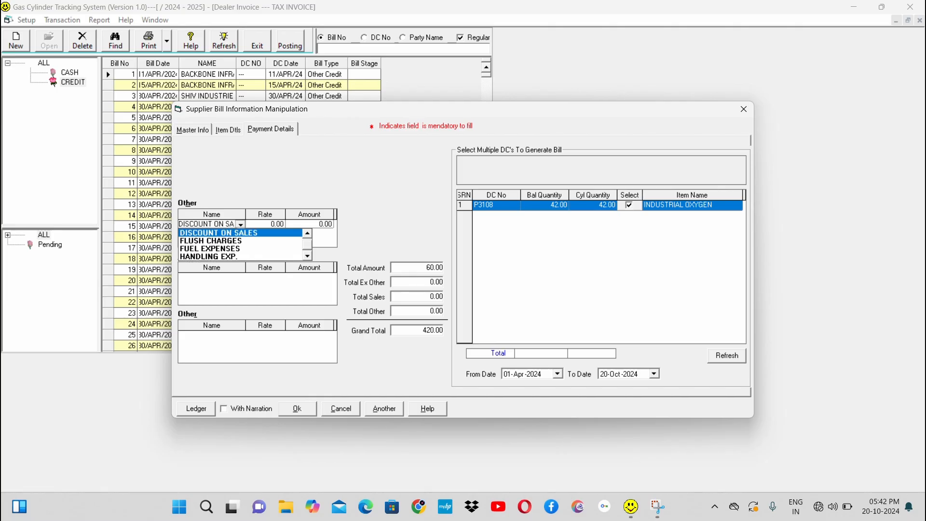
pyautogui.press('Up')
pyautogui.press('Up')
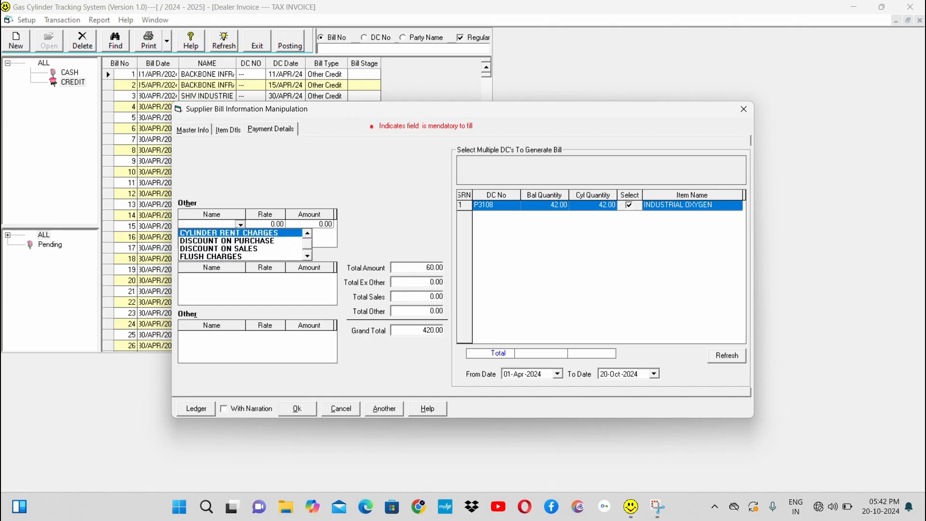
pyautogui.press('Down')
pyautogui.click(280, 232)
pyautogui.press('Delete')
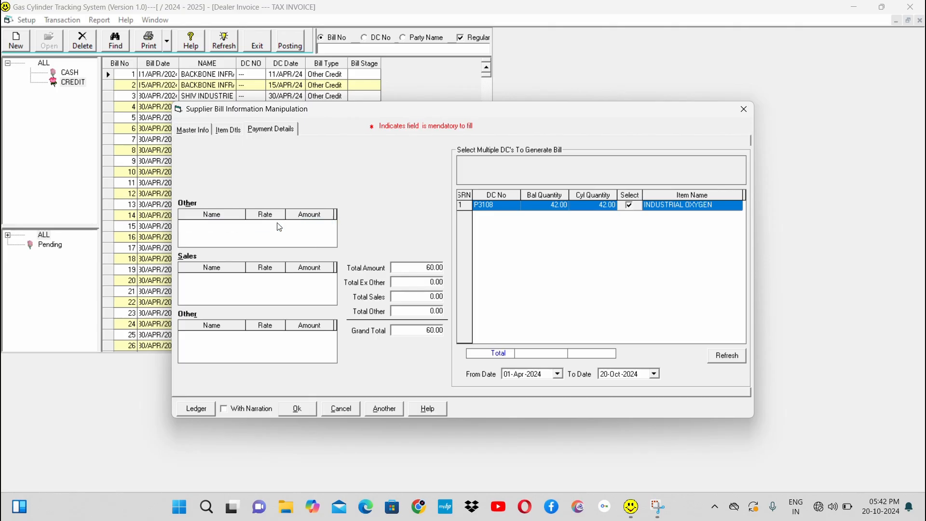
# Step: Add C. G.S.T. @ 9% and S. G.S.T. @ 9% to the Sales taxes and check the bill totals
pyautogui.click(259, 288)
pyautogui.write('c.g.s.t @ 9%')
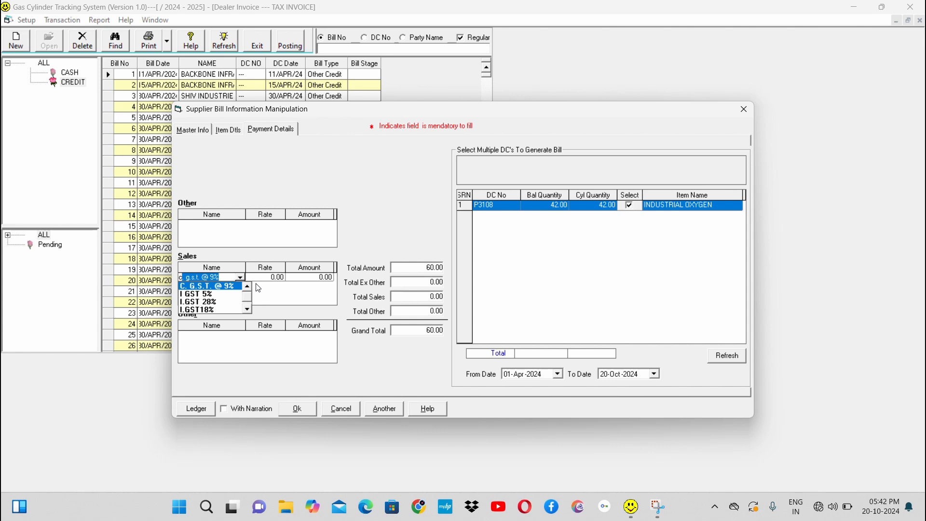
pyautogui.press('Return')
pyautogui.press('Return')
pyautogui.press('Return')
pyautogui.write('s.g.s.t. @ 9%')
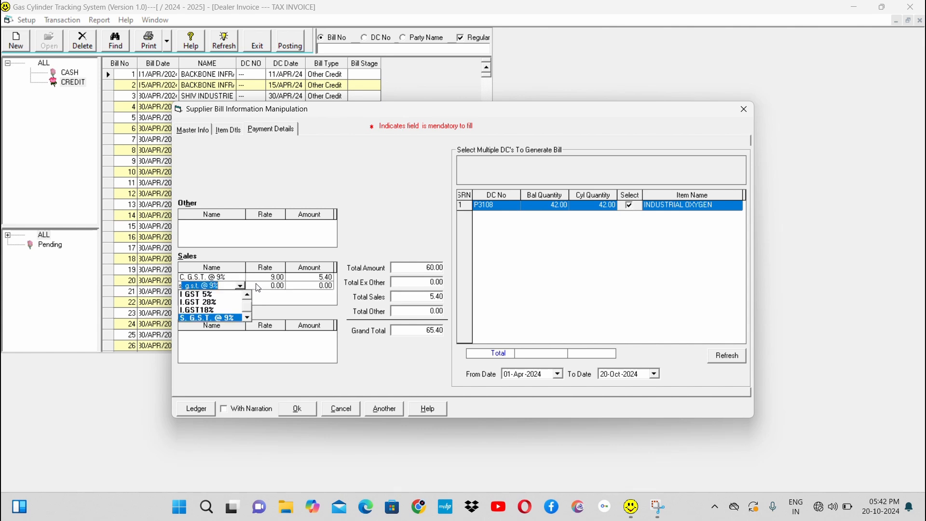
pyautogui.press('Return')
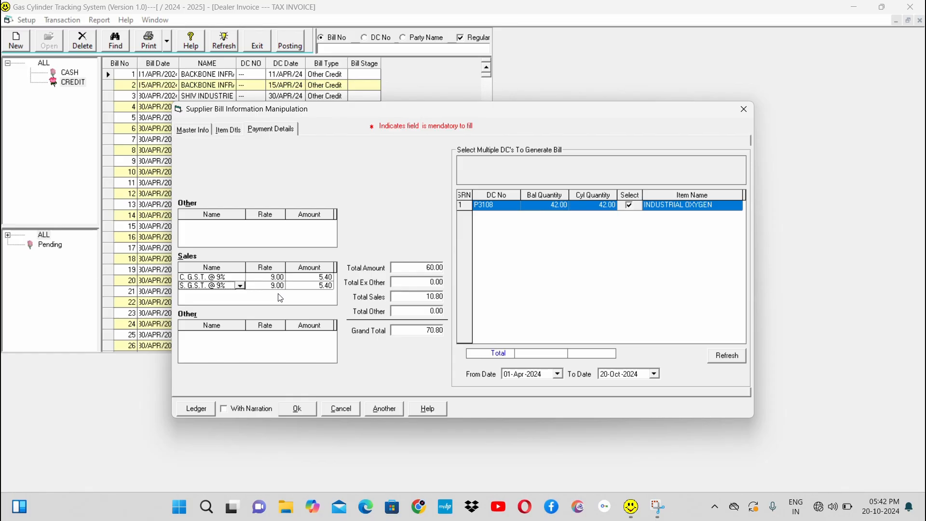
pyautogui.click(428, 267)
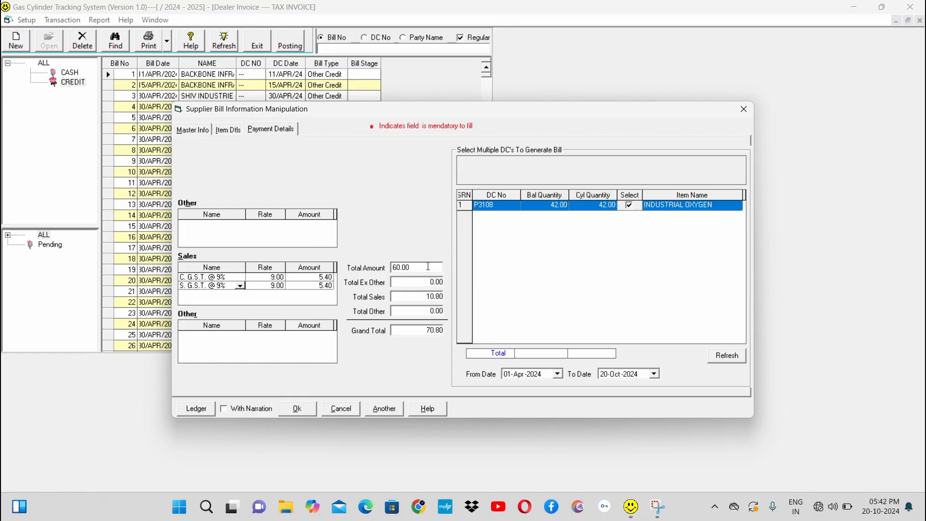
pyautogui.click(417, 296)
pyautogui.click(410, 331)
# Step: Add a T. ROUND OFF charge of 0.20 in the second Other section, leaving no extra blank row
pyautogui.click(272, 353)
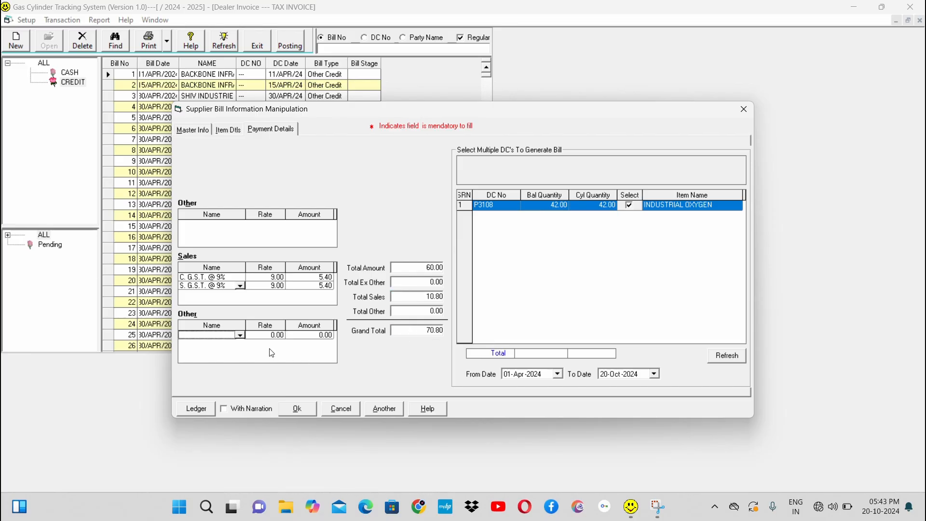
pyautogui.write('ro')
pyautogui.press('BackSpace')
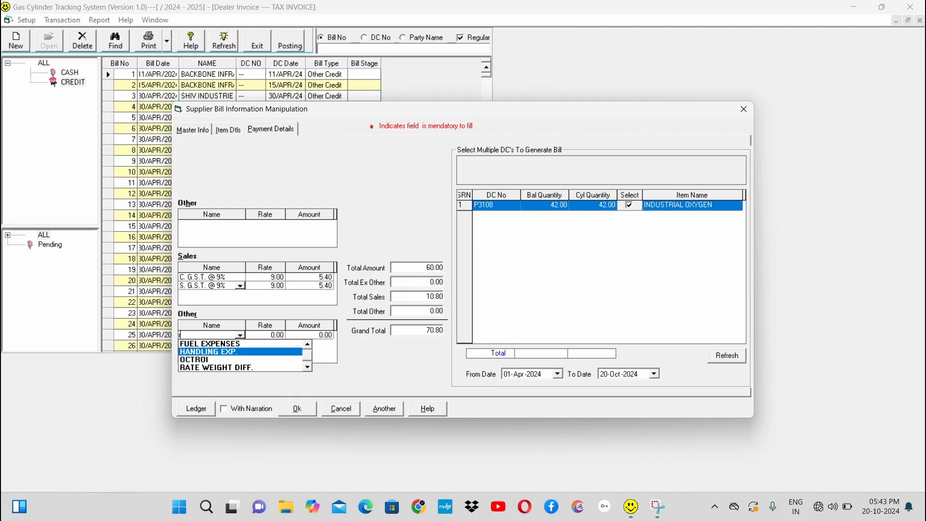
pyautogui.write('t. round off')
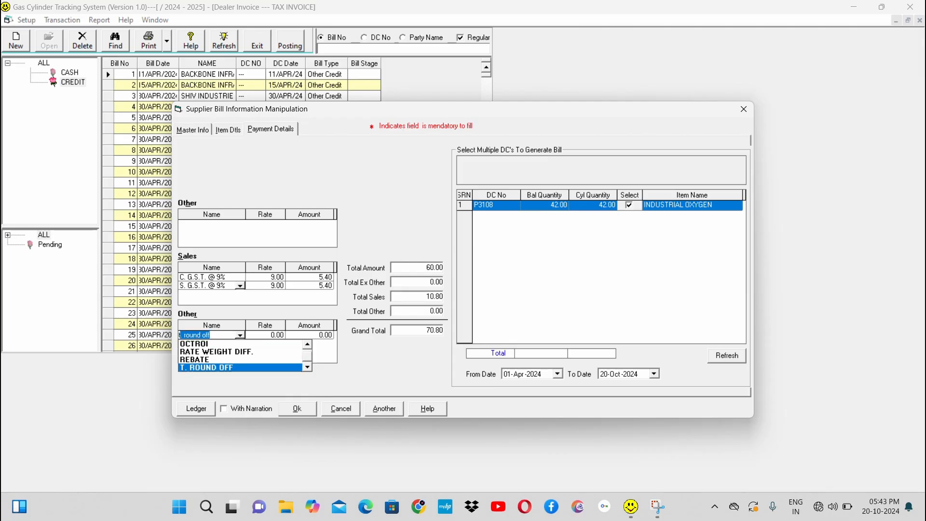
pyautogui.press('Return')
pyautogui.press('Return')
pyautogui.press('Right')
pyautogui.press('Right')
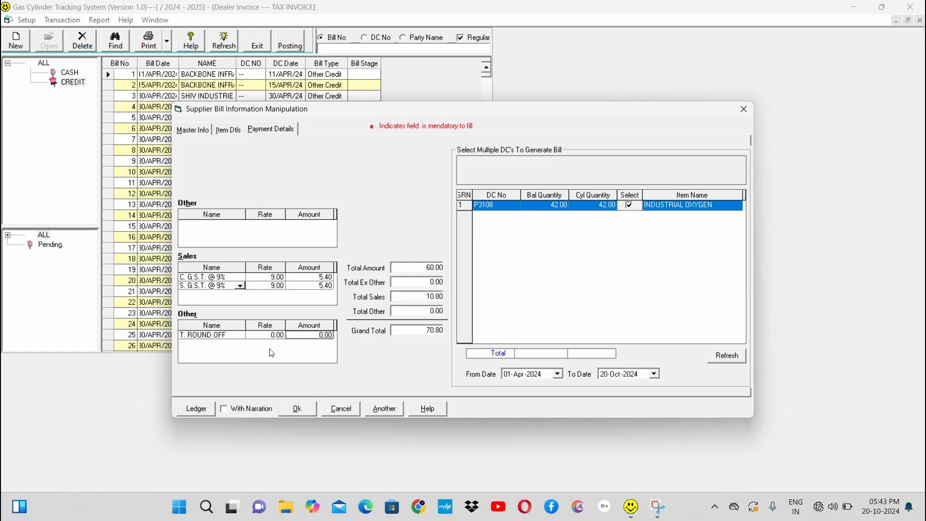
pyautogui.write('0.20')
pyautogui.press('Return')
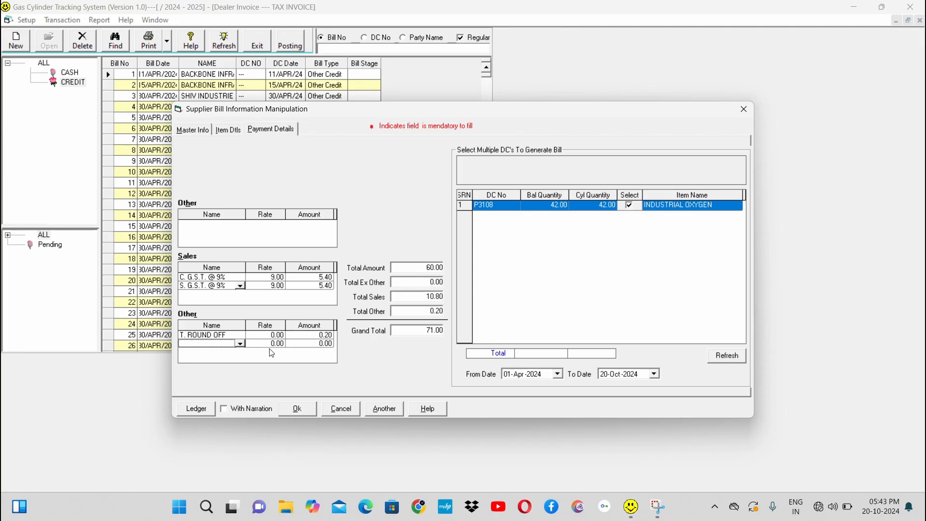
pyautogui.press('Up')
pyautogui.press('Right')
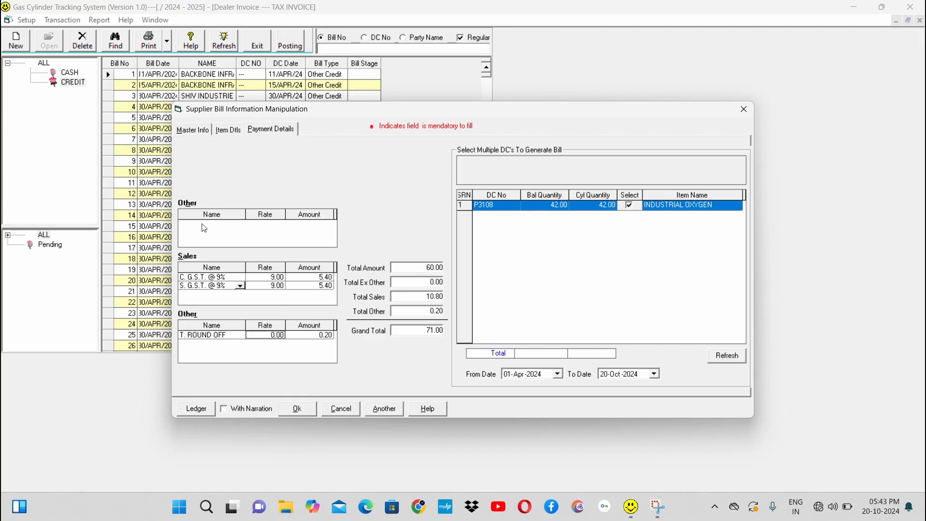
# Step: Review the bill's master information, item details and payment details in turn
pyautogui.click(190, 130)
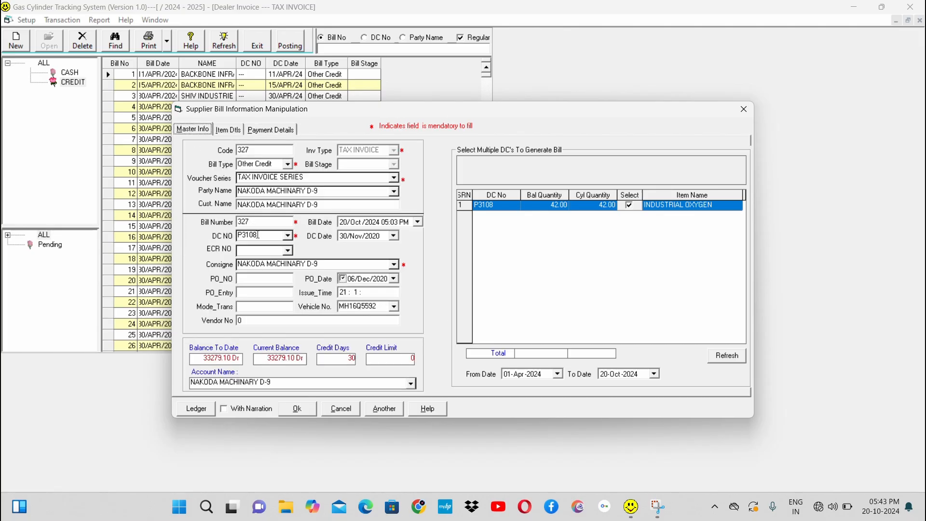
pyautogui.click(266, 236)
pyautogui.click(228, 133)
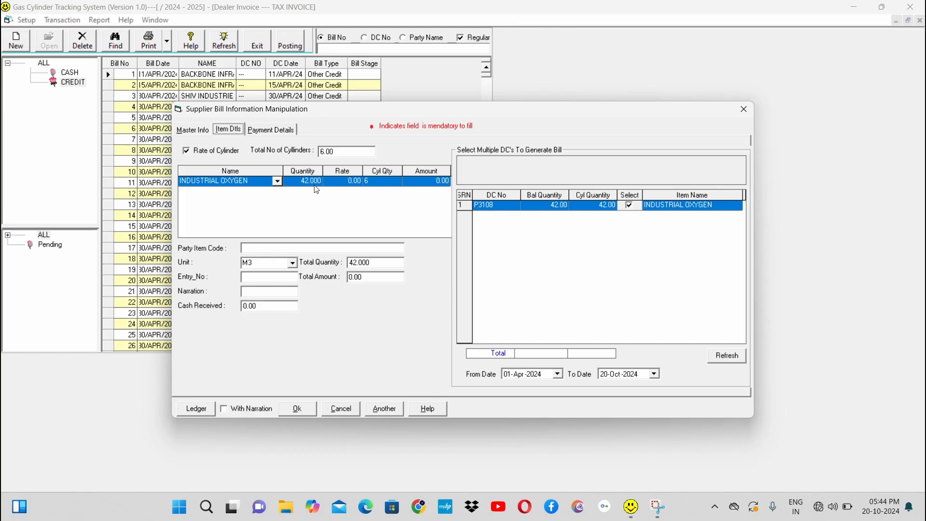
pyautogui.click(272, 131)
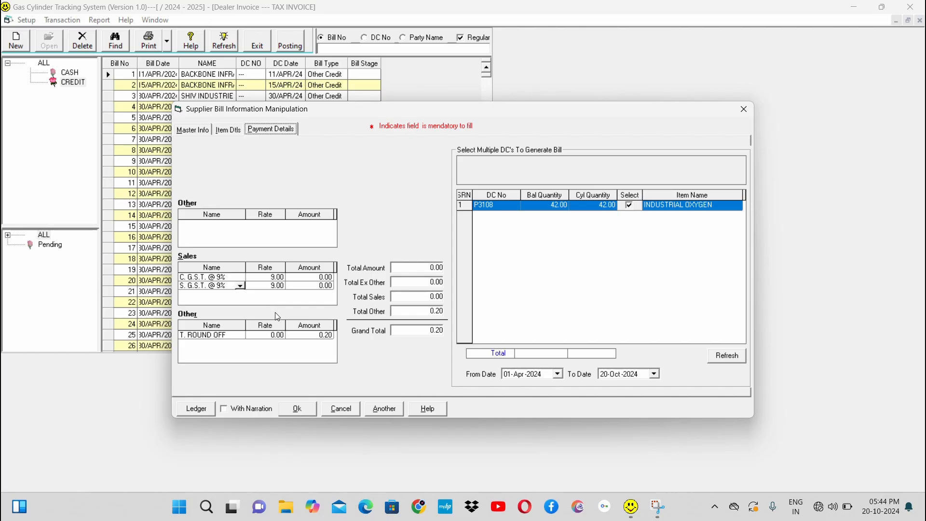
# Step: Remove the blank row from the first Other section of the payment details and close the bill entry form
pyautogui.click(266, 336)
pyautogui.click(286, 240)
pyautogui.click(236, 237)
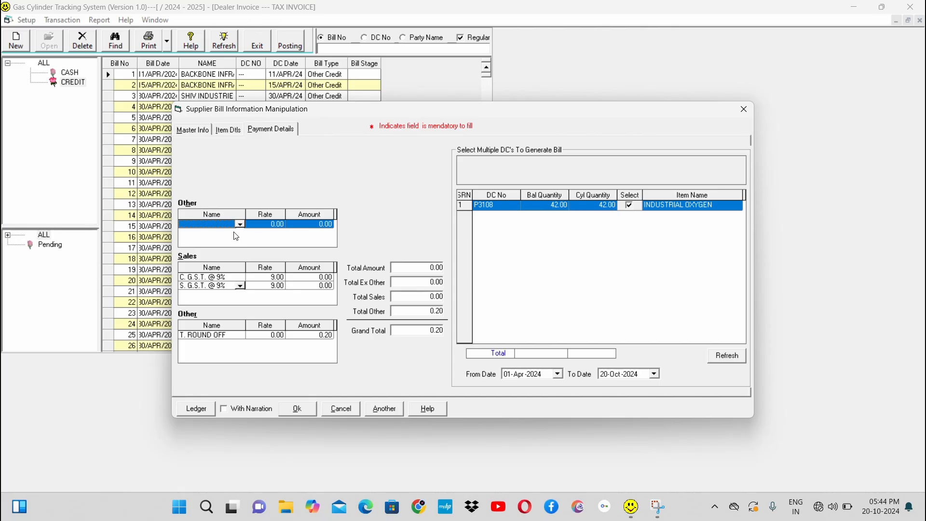
pyautogui.press('Delete')
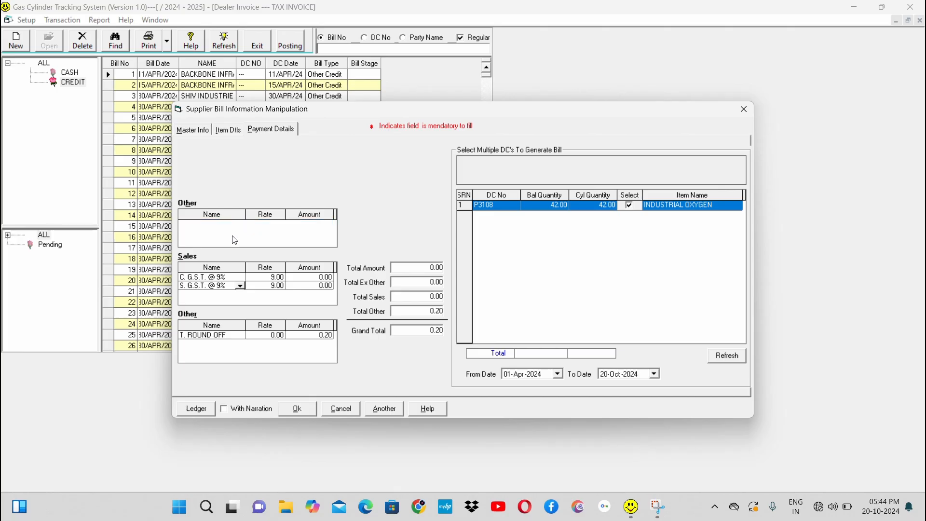
pyautogui.click(243, 353)
pyautogui.click(295, 411)
pyautogui.click(745, 109)
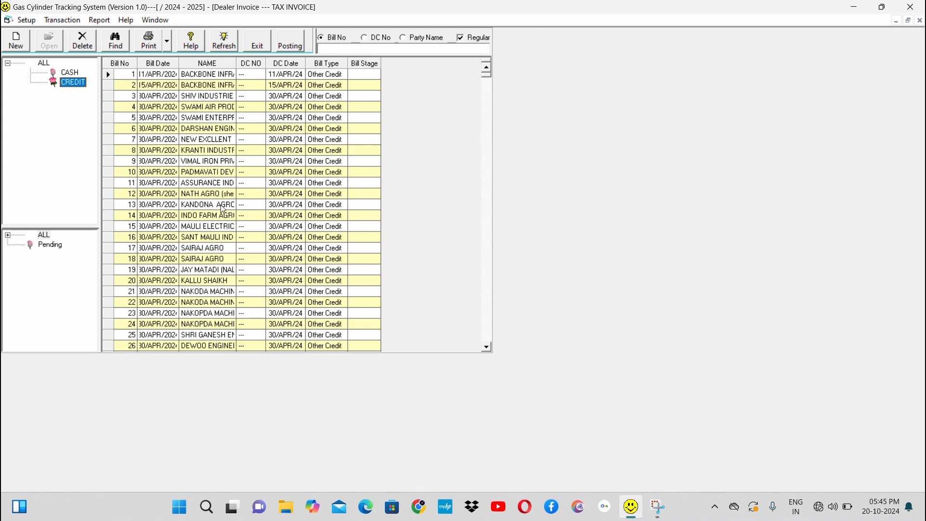
# Step: Preview the printed tax invoice of the last credit bill in the list with the debit balance, and look through it
pyautogui.click(175, 230)
pyautogui.hotkey('ctrl', 'End')
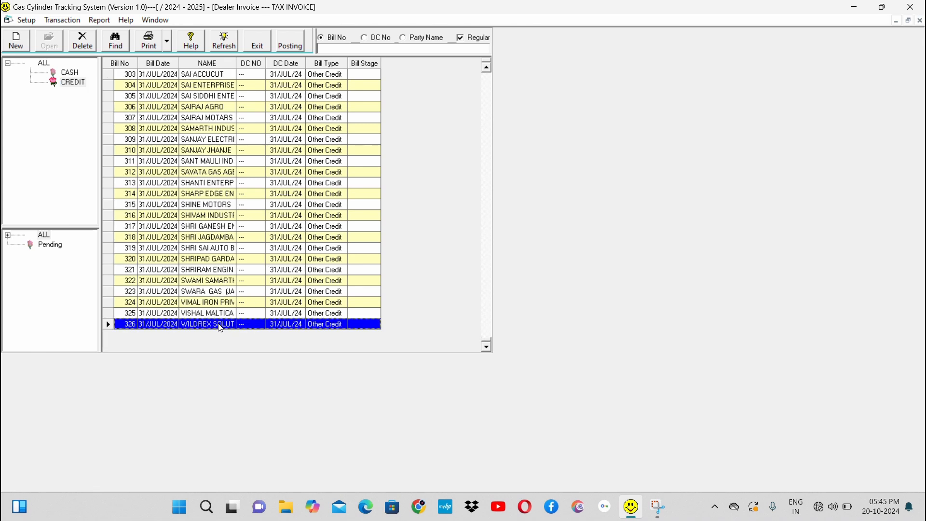
pyautogui.click(167, 45)
pyautogui.click(169, 74)
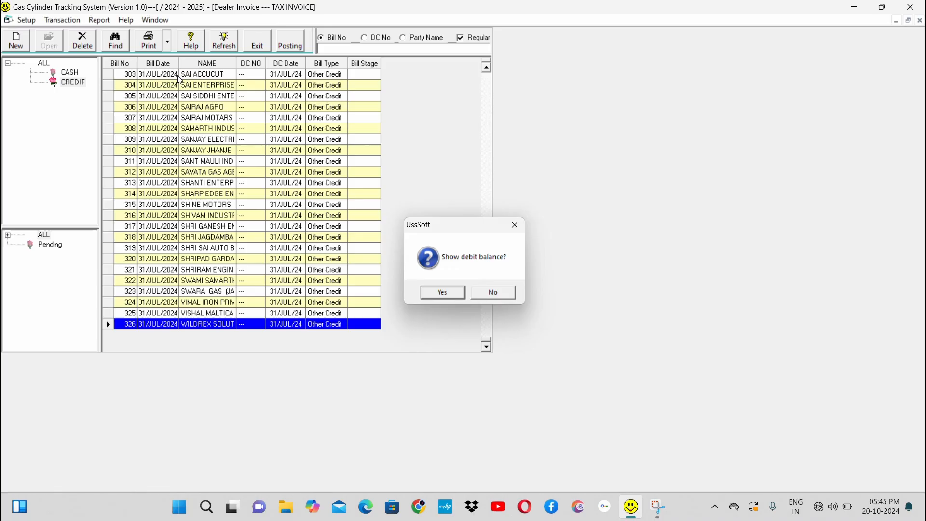
pyautogui.press('Return')
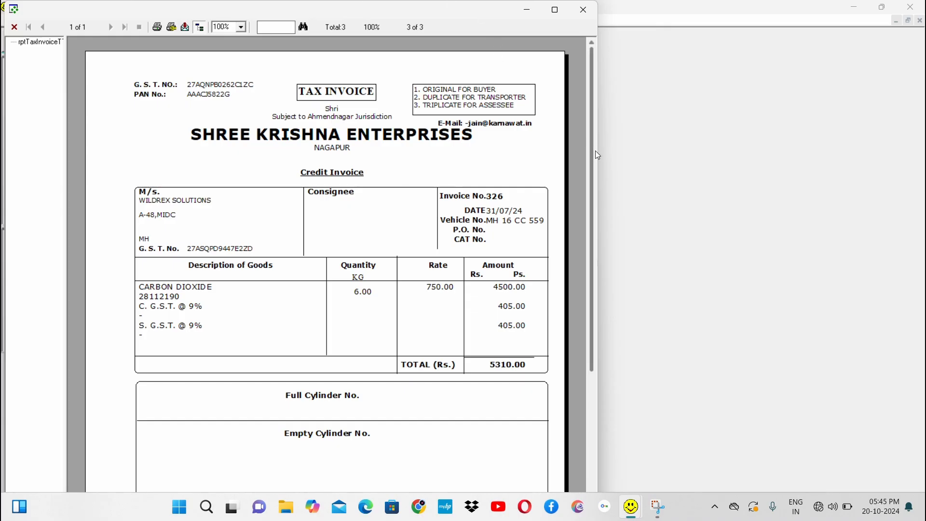
pyautogui.moveTo(597, 154); pyautogui.dragTo(606, 214)
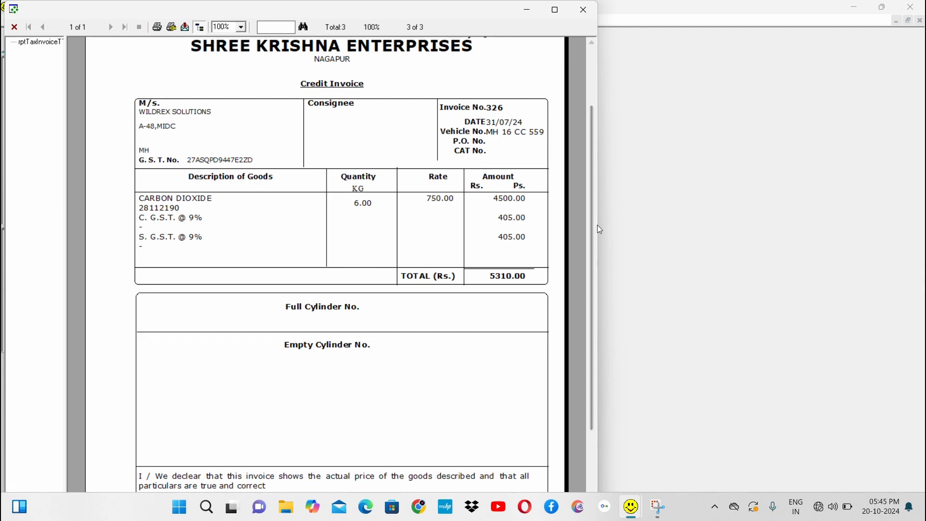
# Step: Read the rest of the printed invoice, including the outstanding balance remark, and close the preview
pyautogui.moveTo(591, 218); pyautogui.dragTo(599, 353)
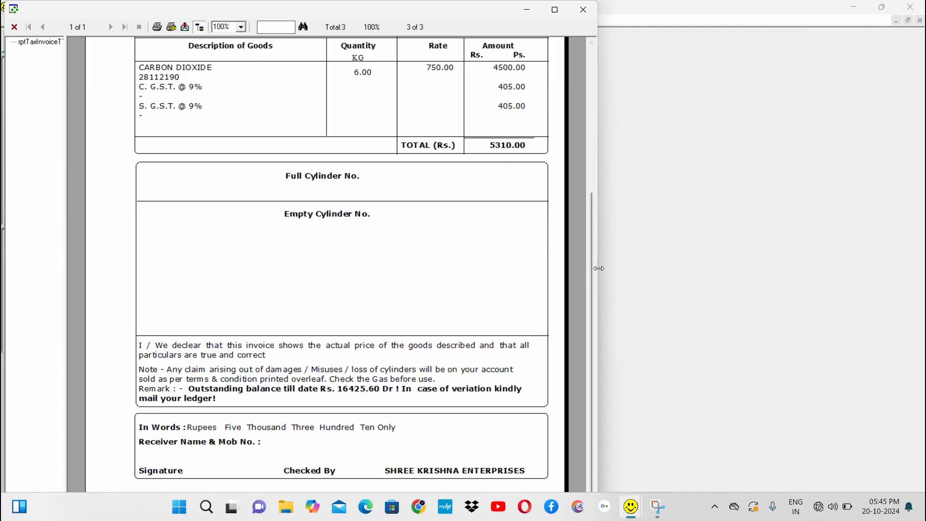
pyautogui.moveTo(592, 274); pyautogui.dragTo(575, 167)
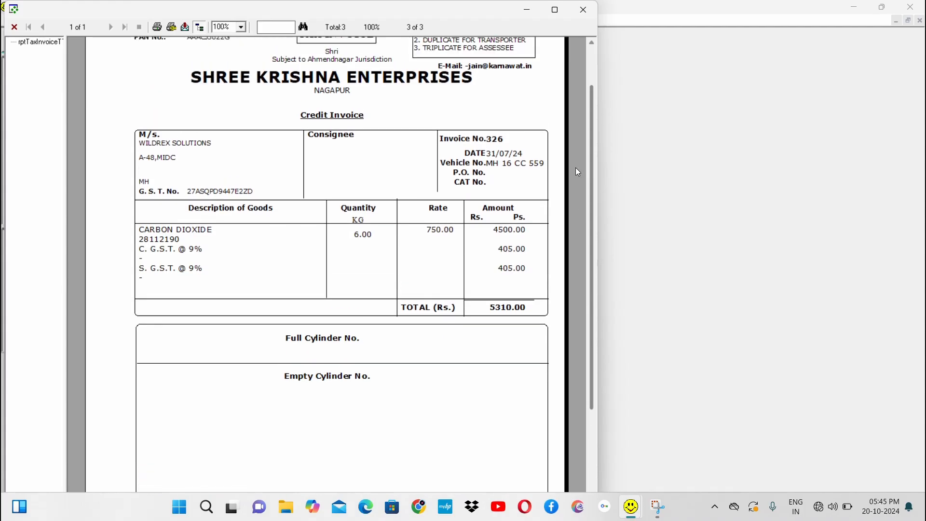
pyautogui.click(585, 10)
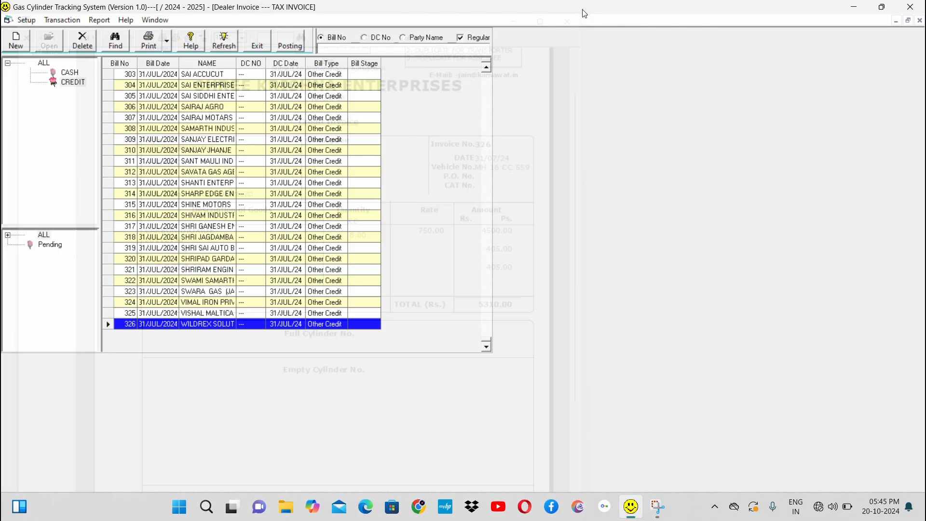
# Step: Preview the printed tax invoice of the SHARP EDGE ENGINEERING credit bill with the debit balance, look through it and close it
pyautogui.click(210, 193)
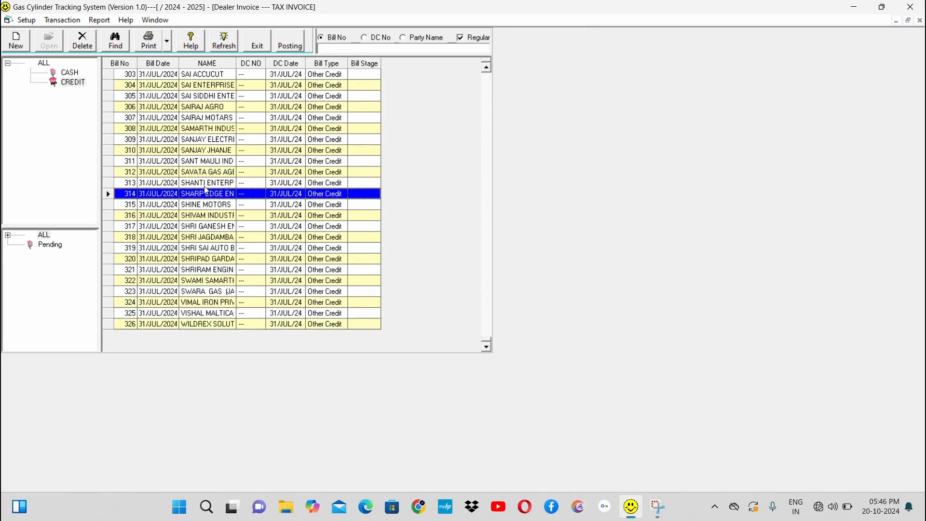
pyautogui.click(167, 43)
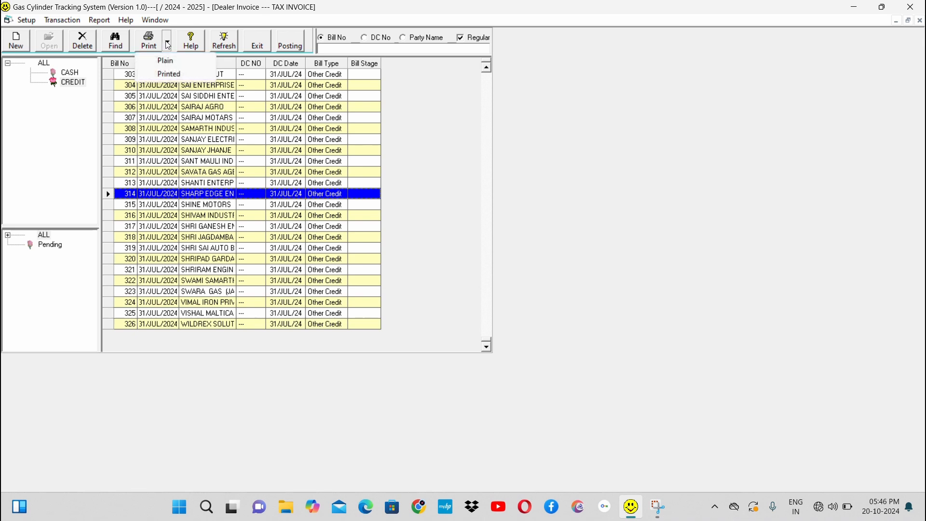
pyautogui.click(177, 75)
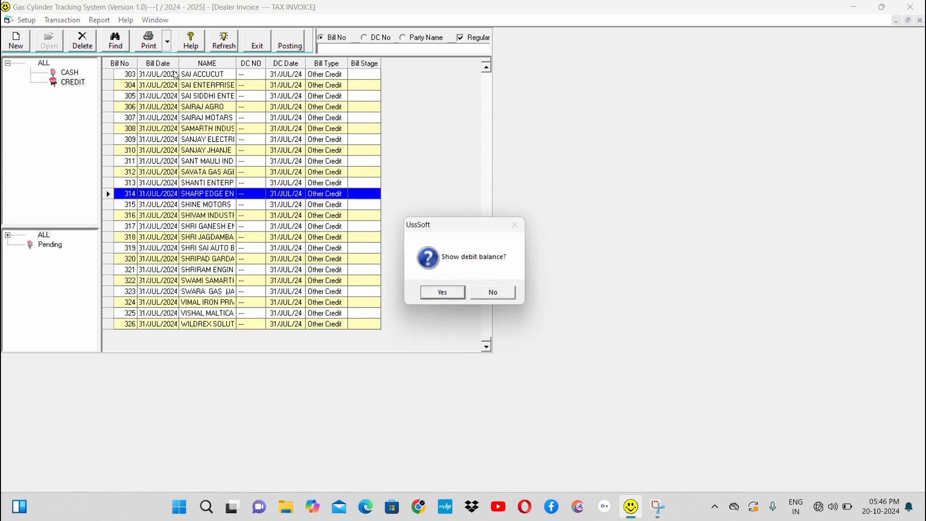
pyautogui.press('Return')
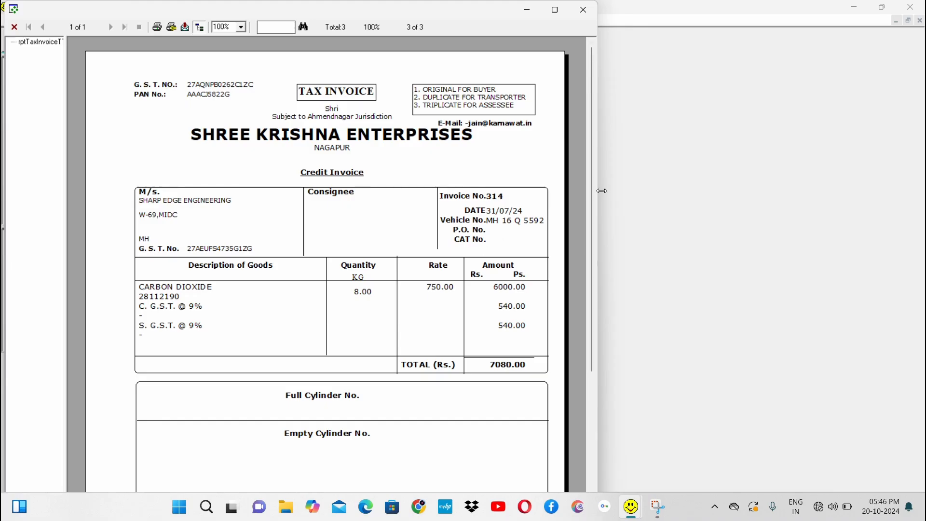
pyautogui.moveTo(590, 197); pyautogui.dragTo(602, 287)
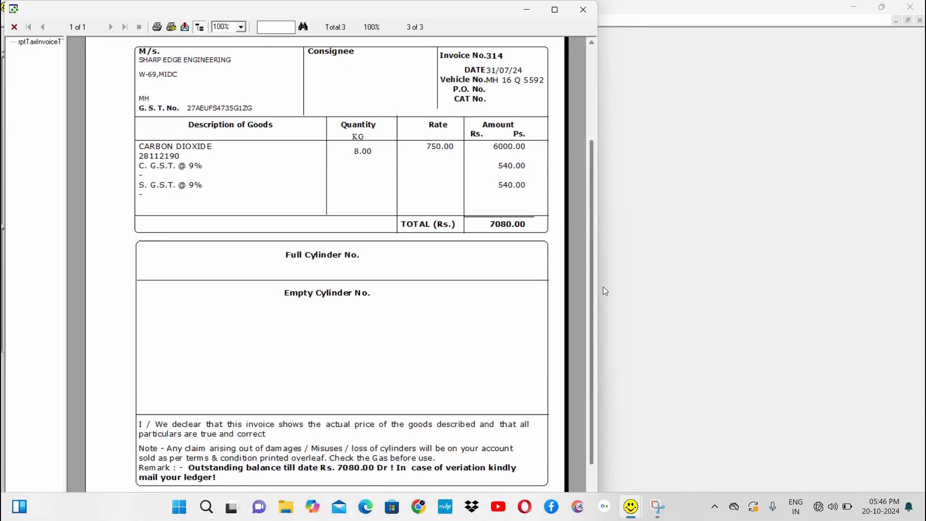
pyautogui.click(583, 10)
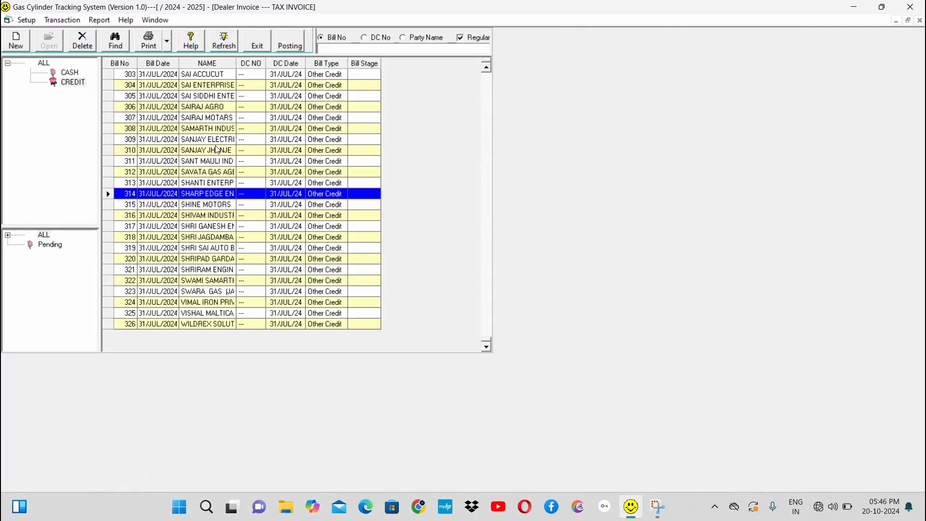
# Step: Preview the printed tax invoice of the SANJAY ELECTRICALS credit bill with the debit balance, look through it and close it
pyautogui.click(213, 142)
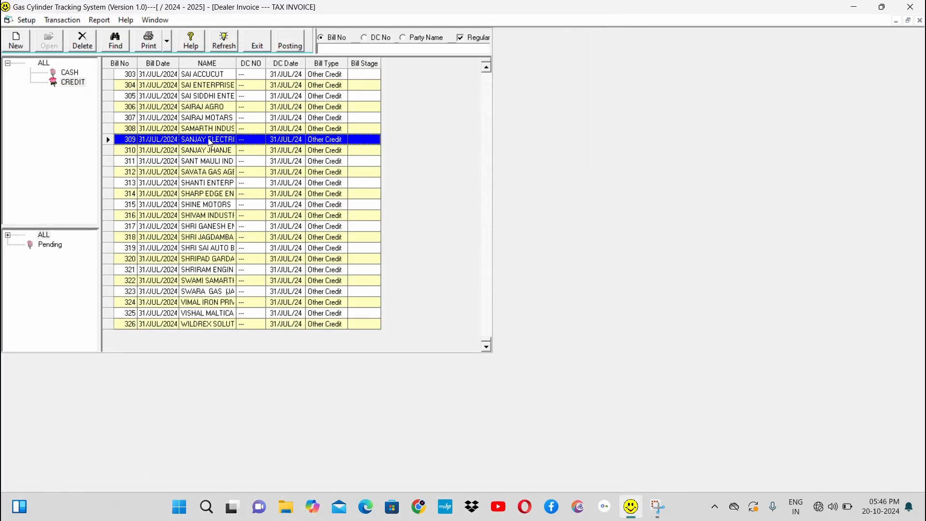
pyautogui.click(167, 43)
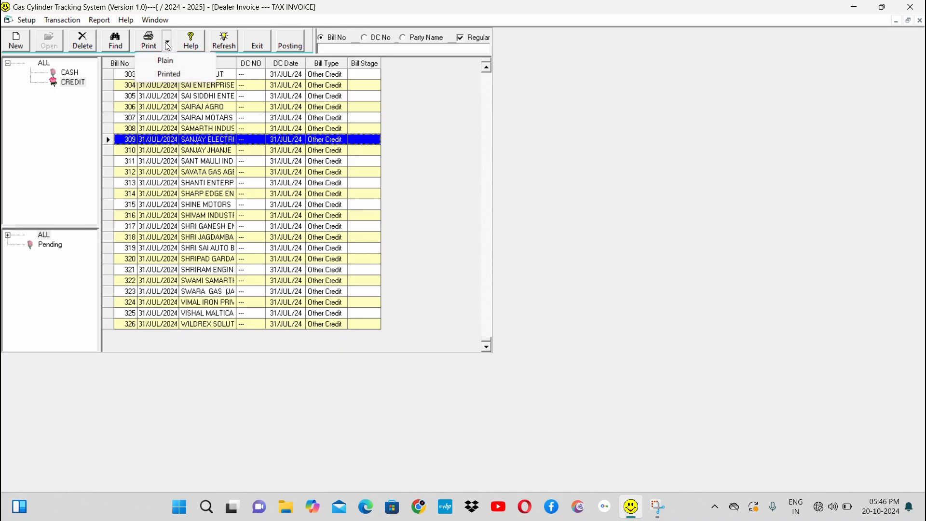
pyautogui.click(178, 74)
pyautogui.press('Return')
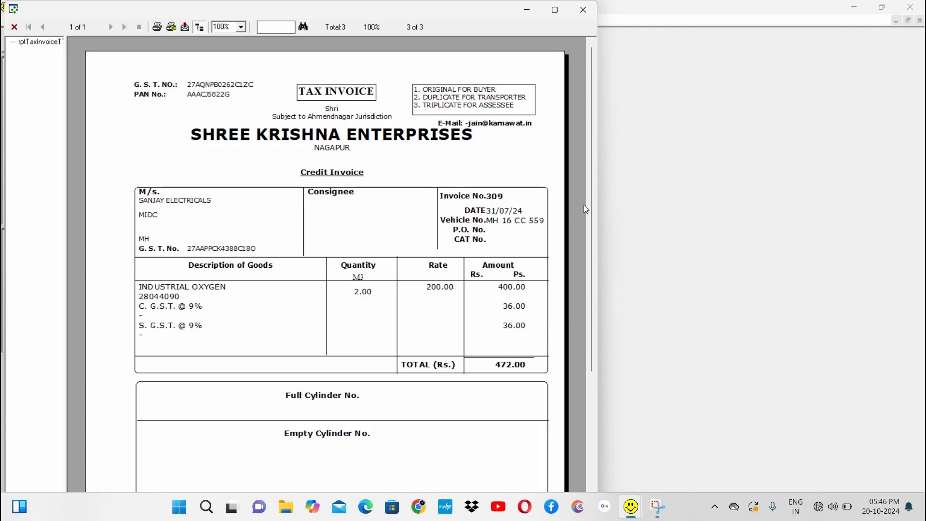
pyautogui.moveTo(591, 206); pyautogui.dragTo(601, 269)
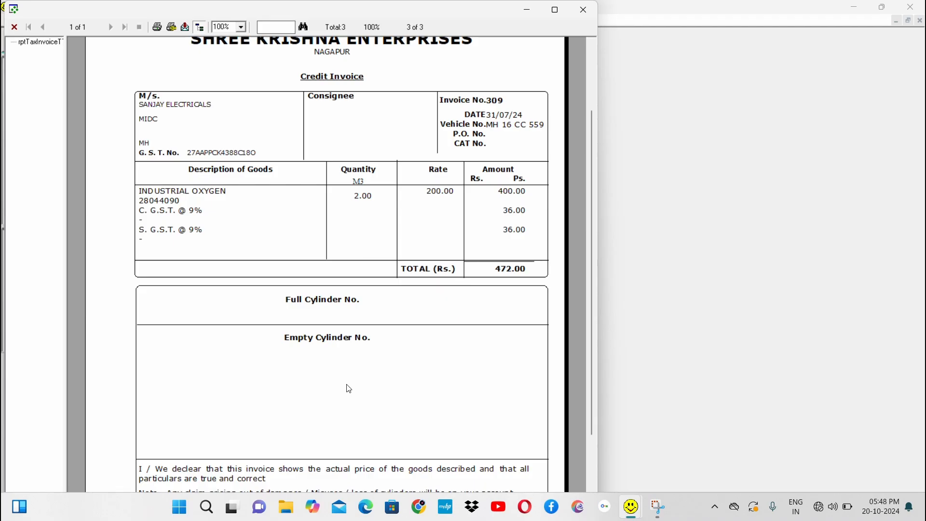
pyautogui.click(584, 10)
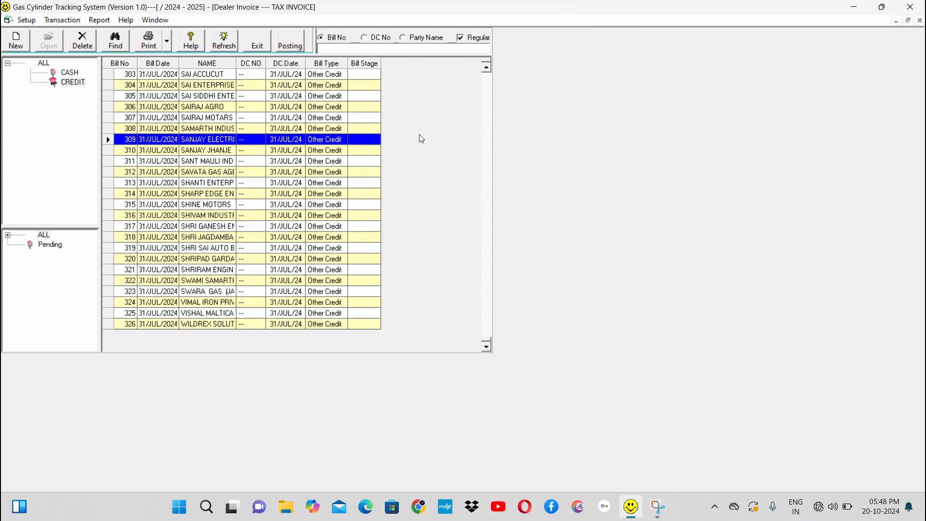
# Step: Close the dealer invoice list and show the delivery challans (DC) in Cylinder Tracking
pyautogui.click(261, 47)
pyautogui.click(60, 21)
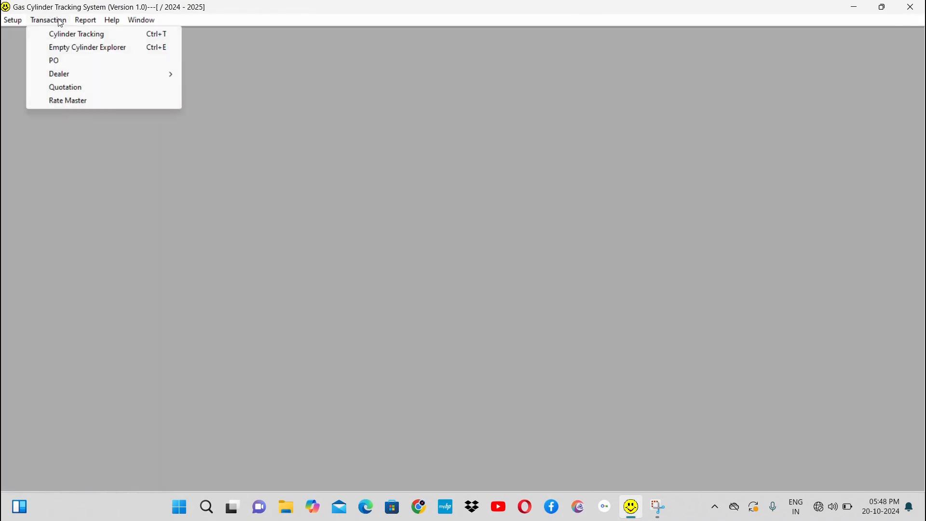
pyautogui.click(75, 35)
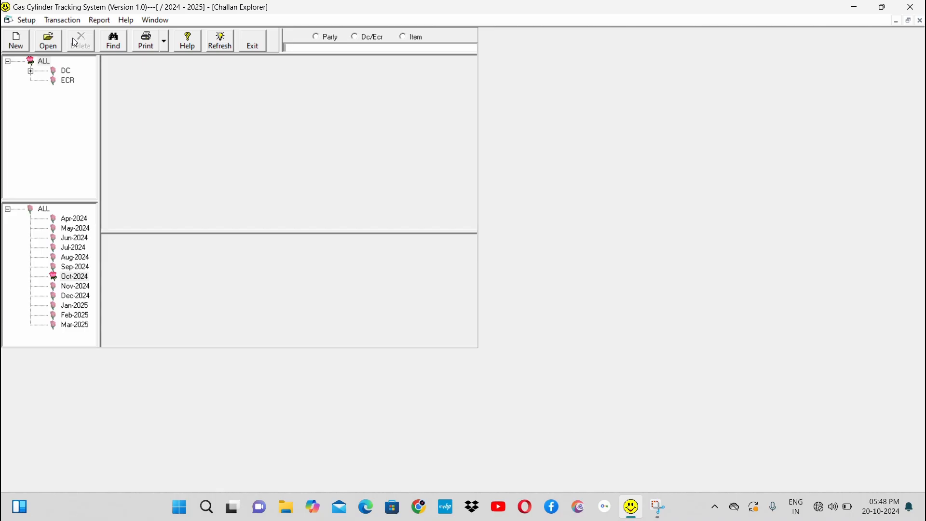
pyautogui.click(68, 71)
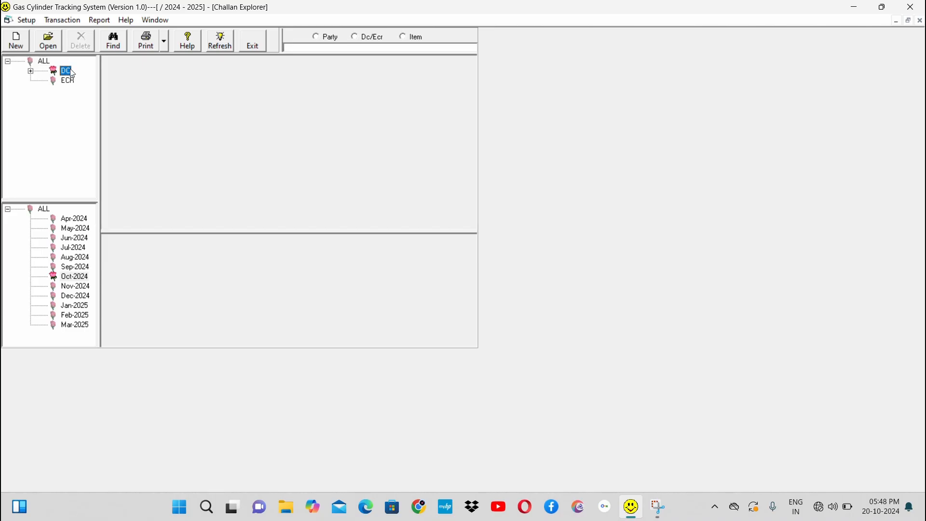
# Step: Start a new delivery challan, select ECR No. T0425 and cancel the entry
pyautogui.click(21, 48)
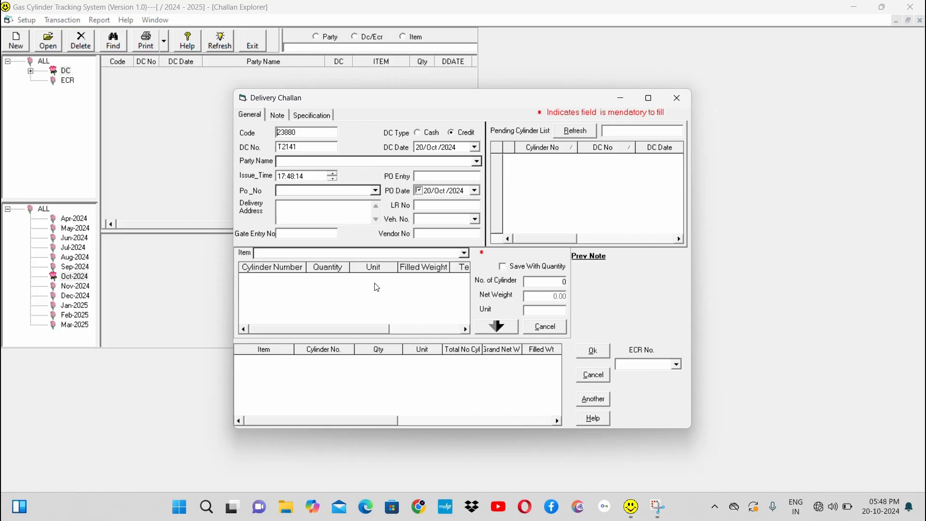
pyautogui.click(677, 365)
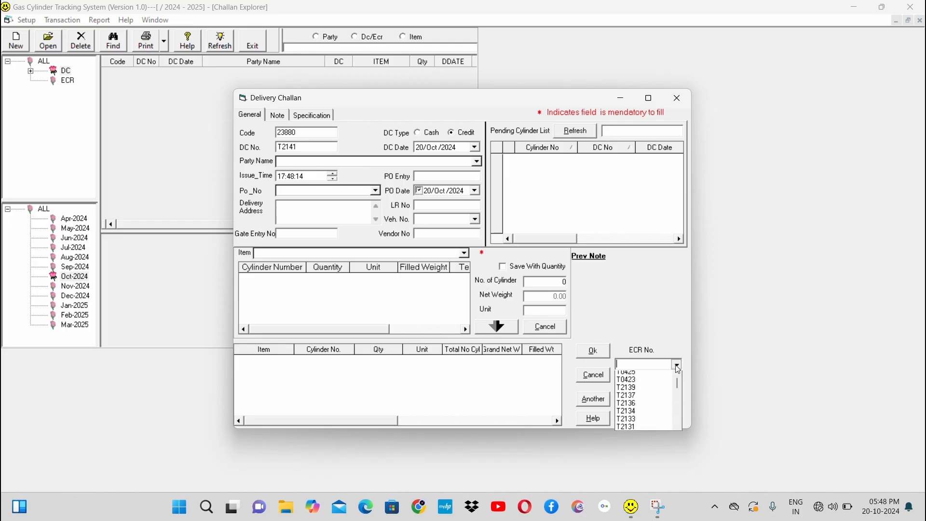
pyautogui.click(656, 376)
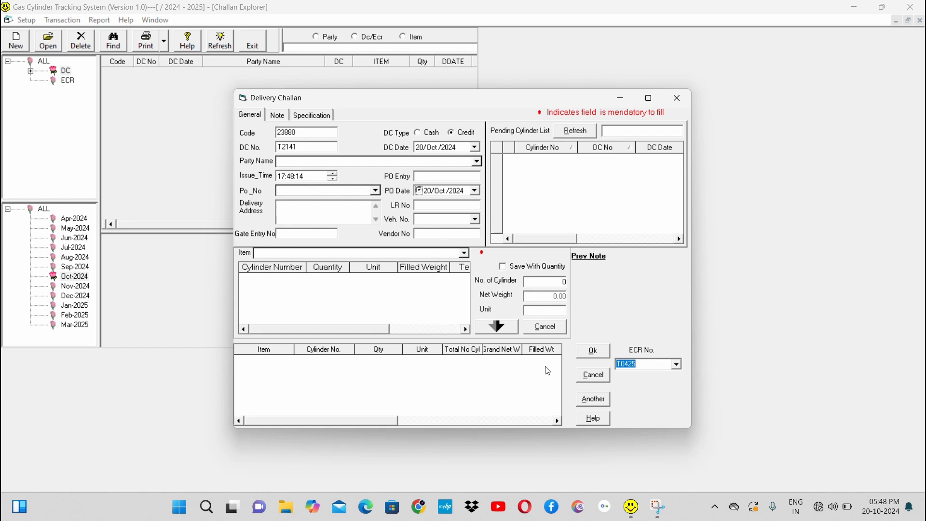
pyautogui.click(594, 379)
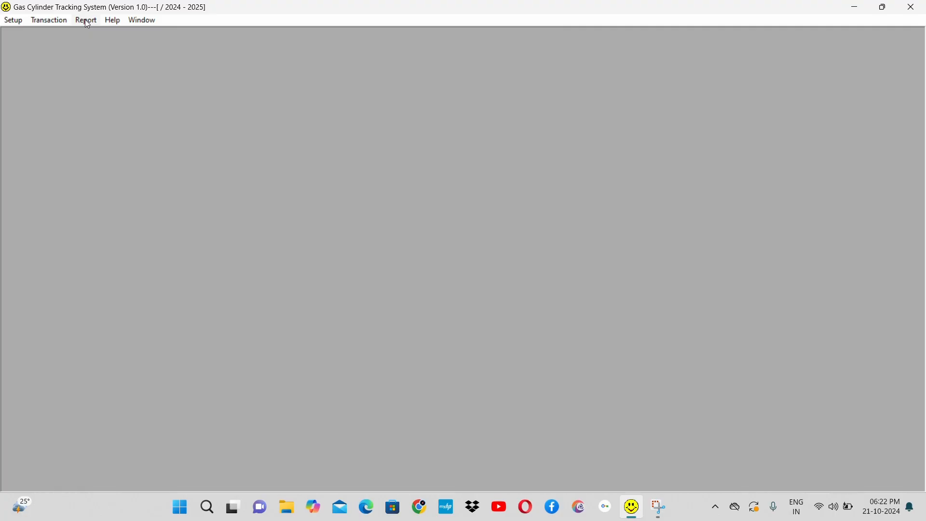
# Step: Open the Cylinder Transaction Register report and set its From Date to 01/Apr/2024
pyautogui.click(41, 23)
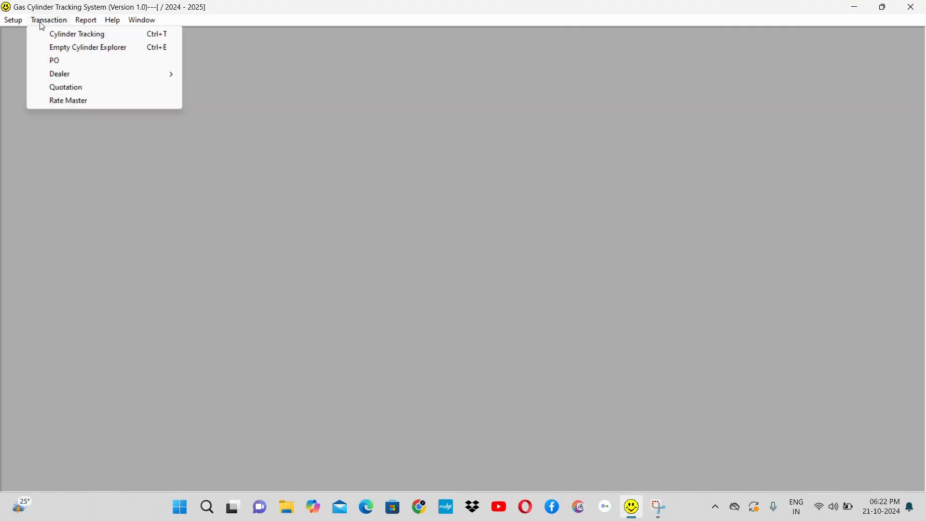
pyautogui.moveTo(89, 22)
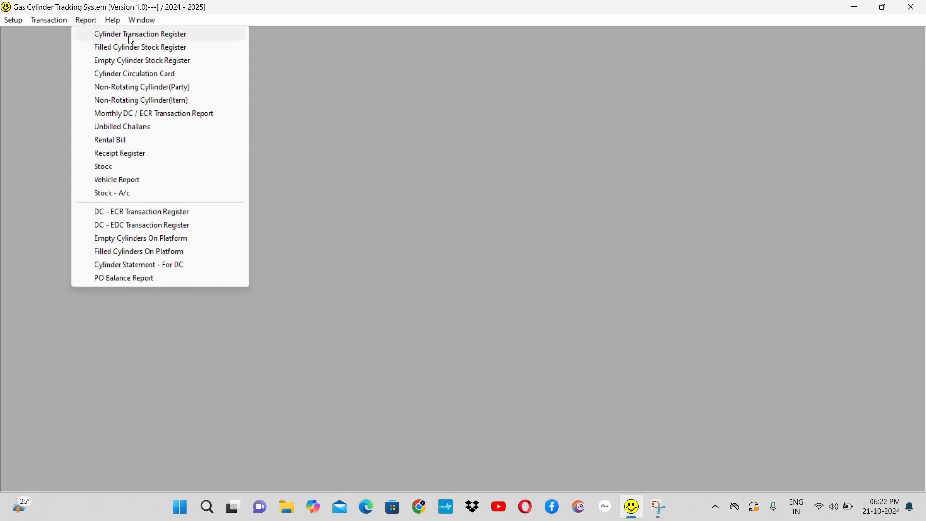
pyautogui.click(190, 38)
pyautogui.press('Return')
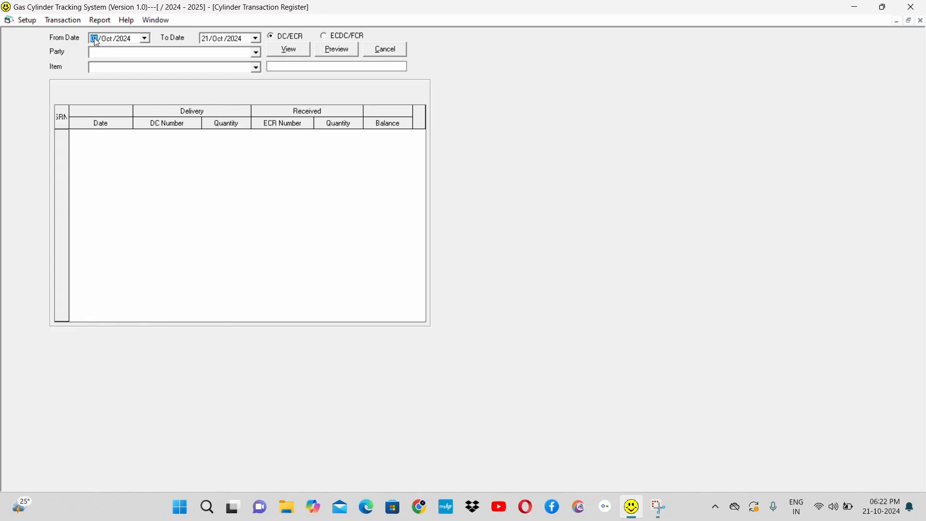
pyautogui.press('Right')
# Step: View the cylinder transaction register for party A TO Z ENGINEERING and item D.A
pyautogui.click(256, 53)
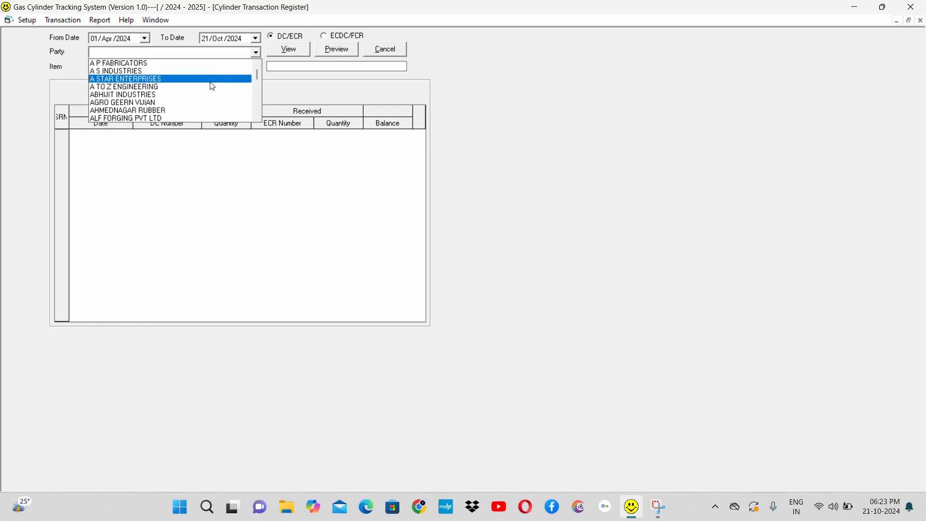
pyautogui.click(210, 87)
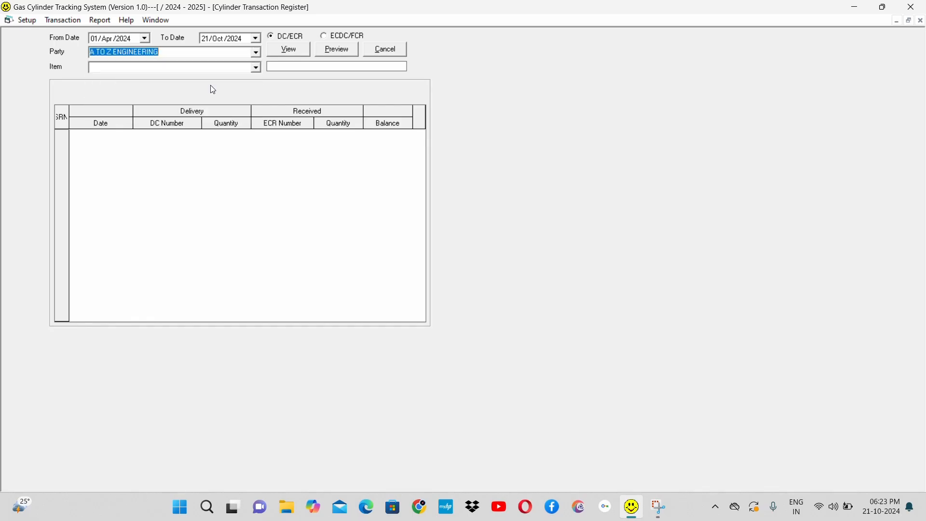
pyautogui.click(242, 67)
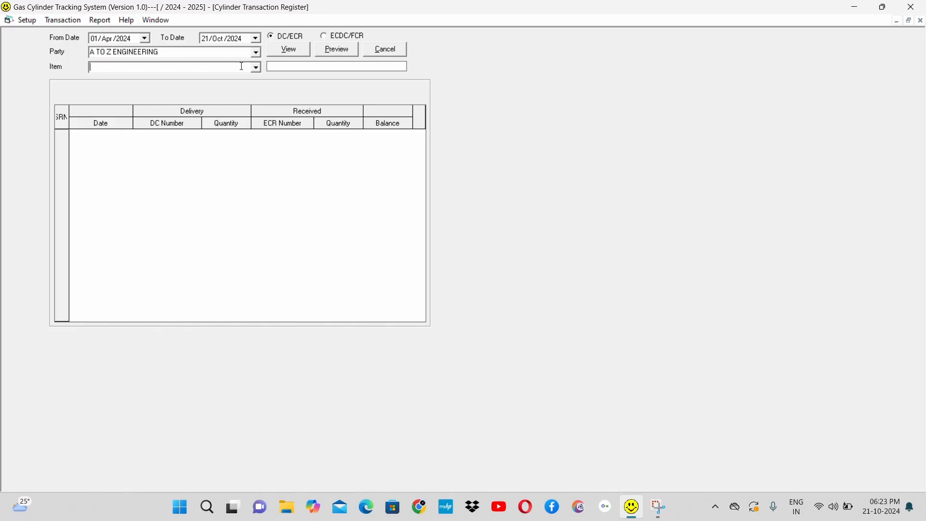
pyautogui.write('d')
pyautogui.click(287, 51)
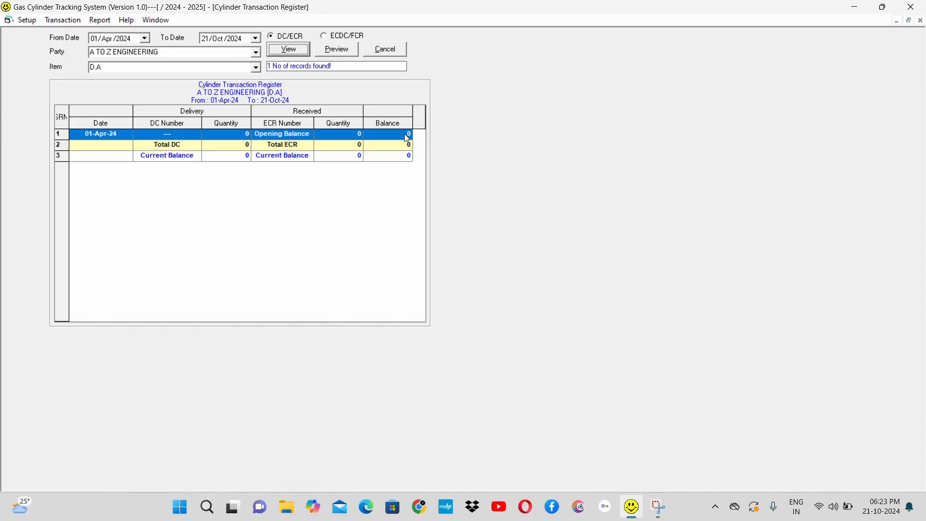
# Step: Change the register's item to INDUSTRIAL OXYGEN and view the party's transactions for it
pyautogui.click(259, 68)
pyautogui.write('in')
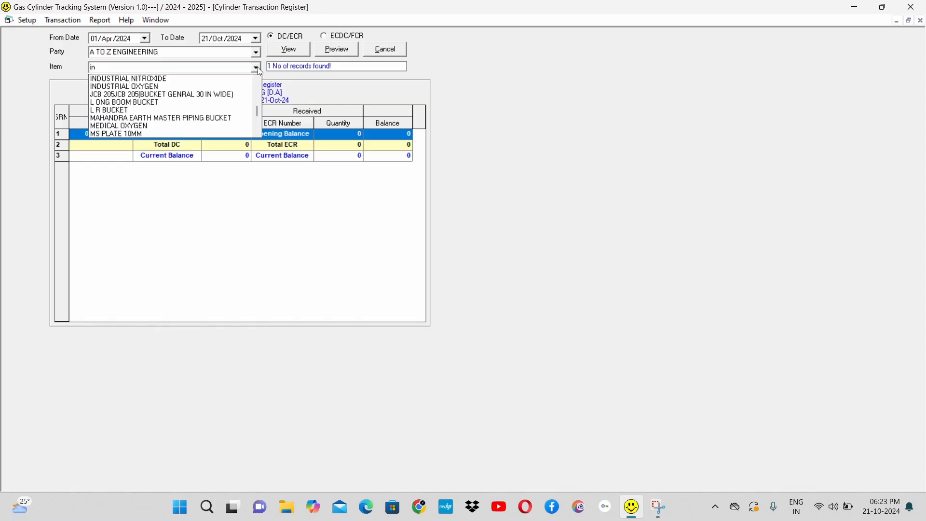
pyautogui.press('Down')
pyautogui.press('Down')
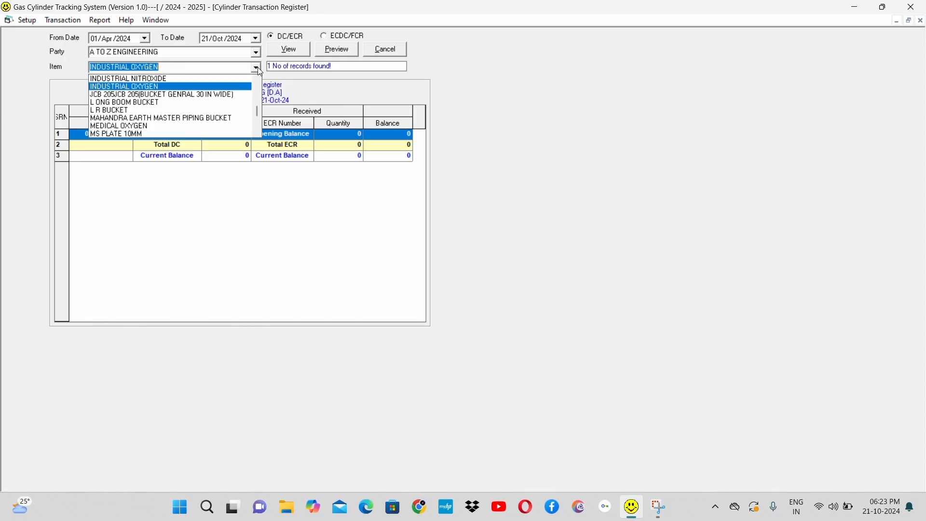
pyautogui.press('Return')
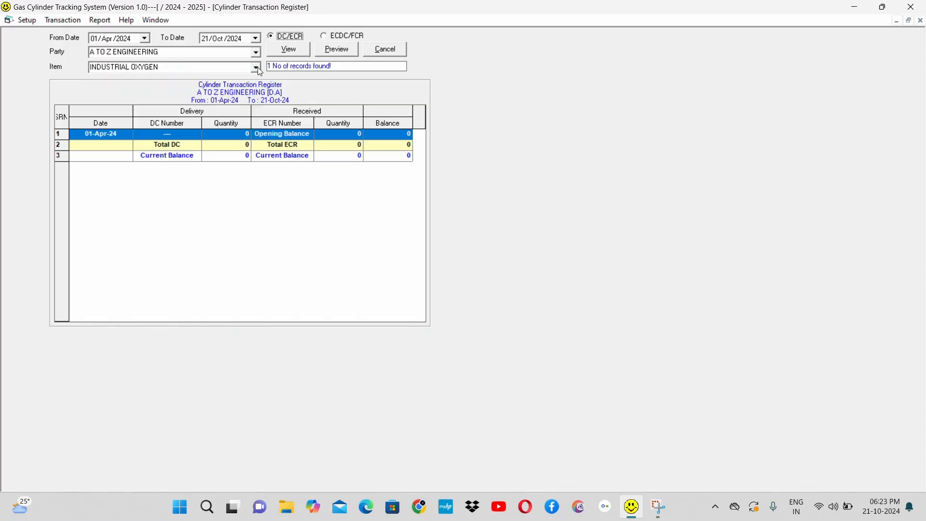
pyautogui.click(293, 50)
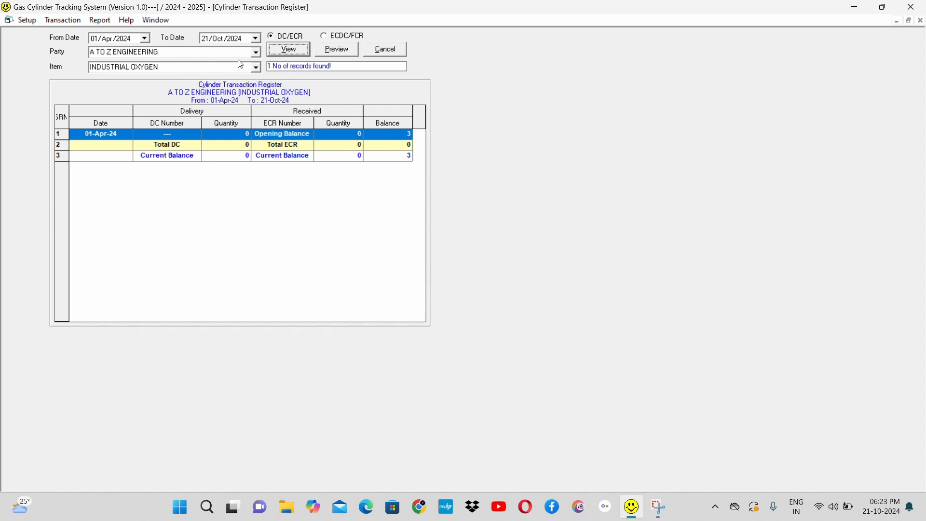
# Step: Set the register's From Date to 01/Apr/2023 and view the transactions again
pyautogui.click(122, 39)
pyautogui.click(300, 51)
# Step: Change the register's party to APEX AGRO and view its INDUSTRIAL OXYGEN transactions
pyautogui.click(256, 53)
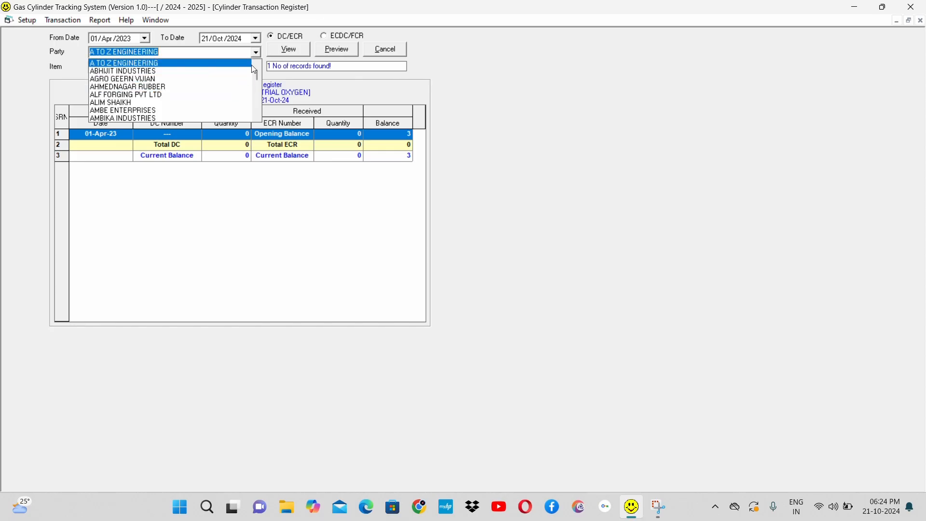
pyautogui.click(259, 64)
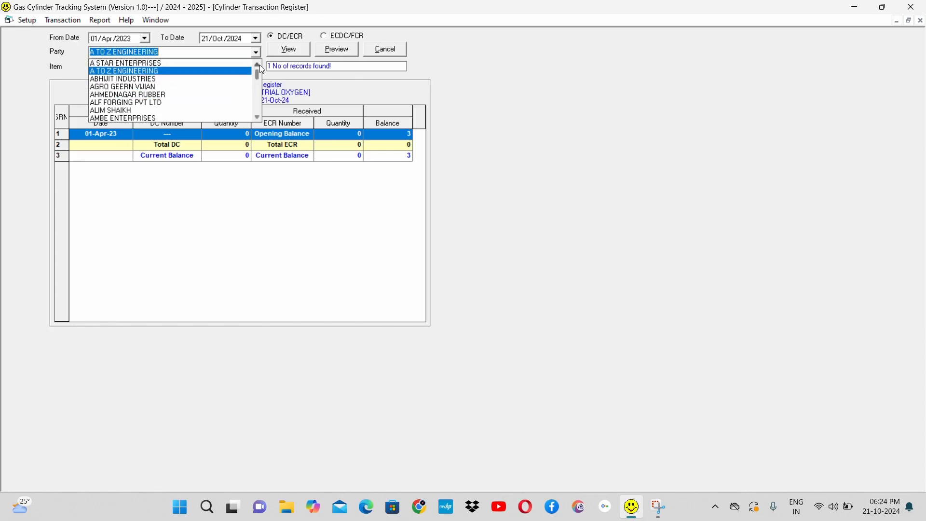
pyautogui.click(260, 65)
pyautogui.click(259, 64)
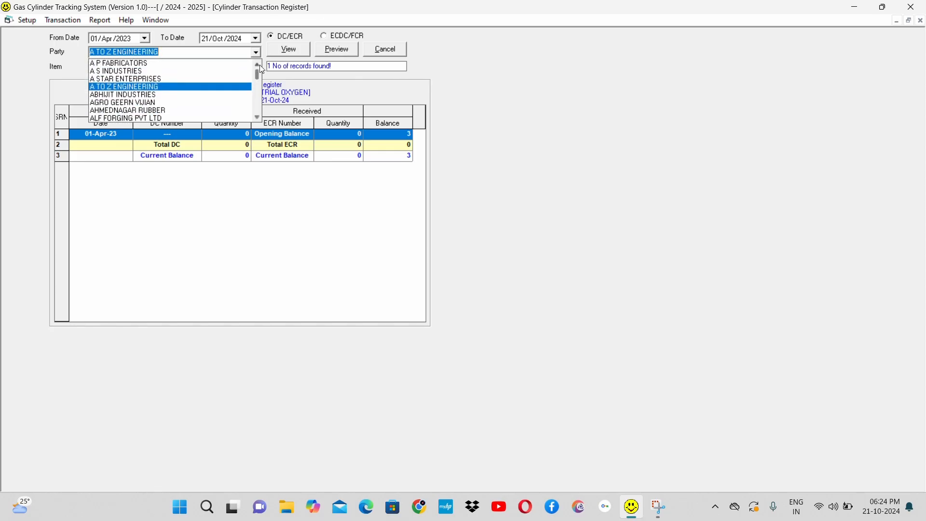
pyautogui.click(256, 105)
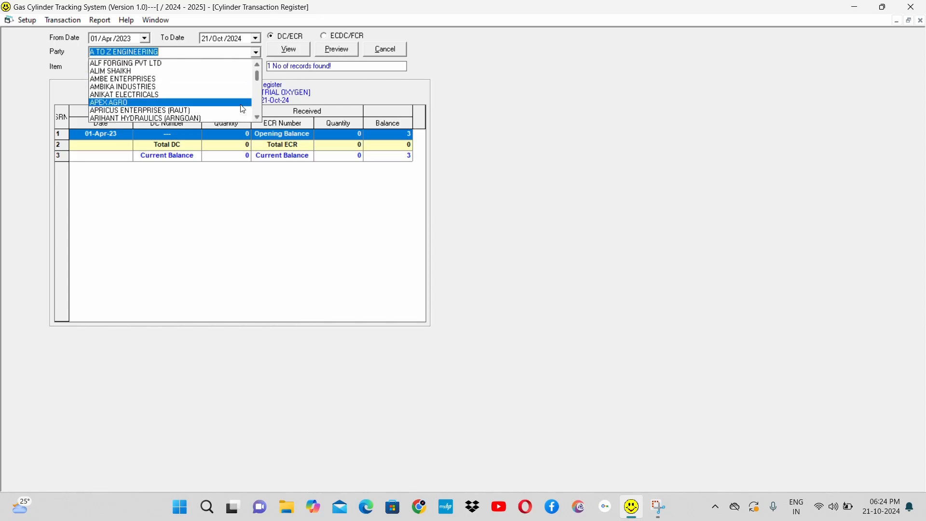
pyautogui.click(243, 105)
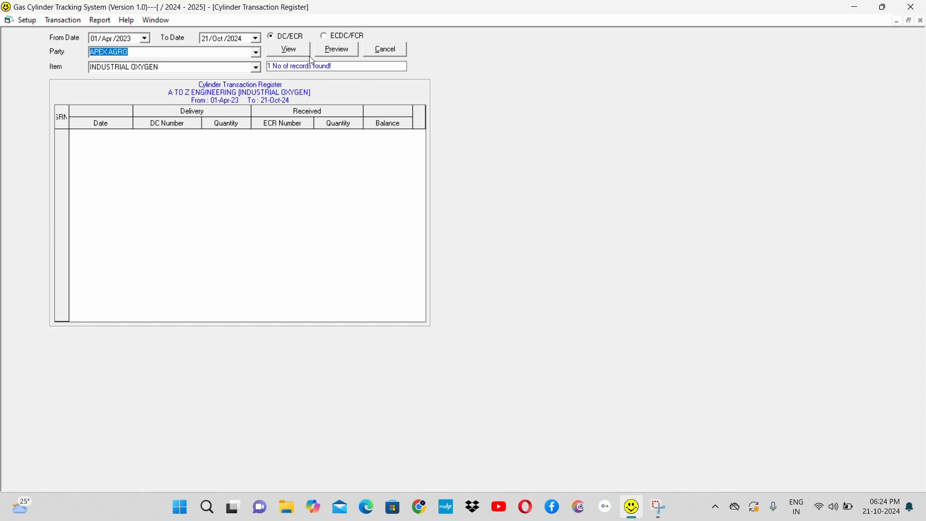
pyautogui.click(287, 48)
pyautogui.click(288, 48)
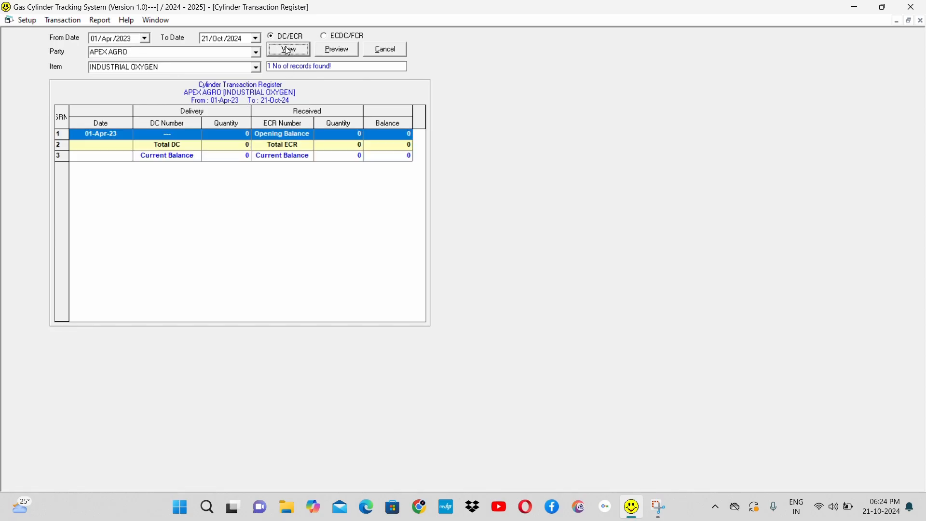
# Step: Change the register's party to MATOSHRI AGRO and view its INDUSTRIAL OXYGEN transactions
pyautogui.click(255, 52)
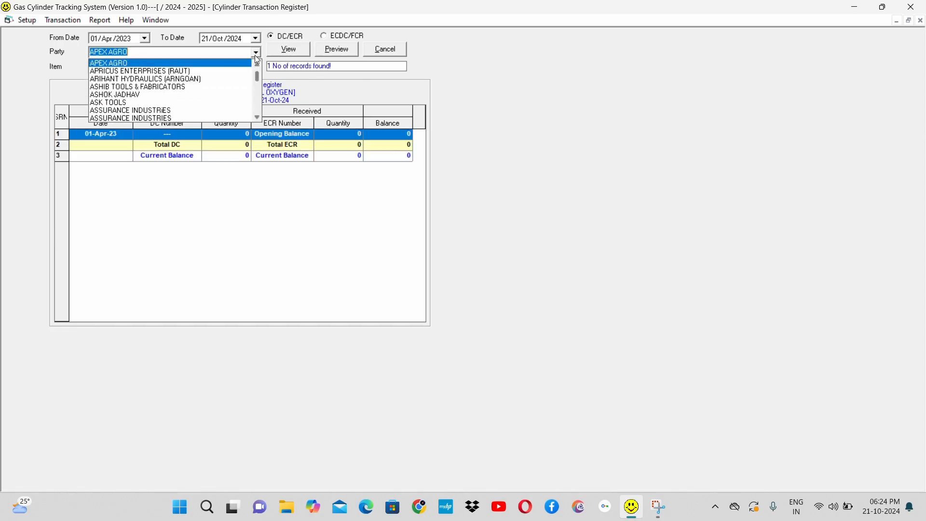
pyautogui.scroll(-8, 259, 109)
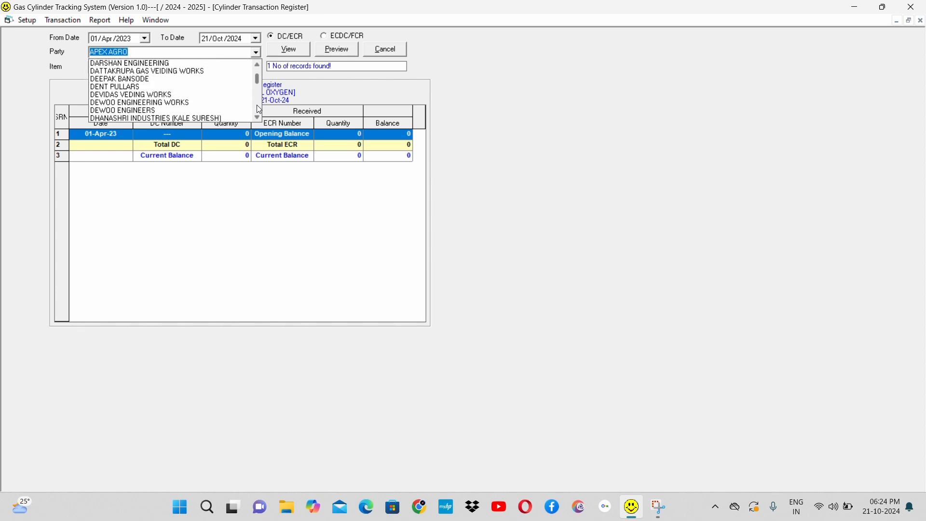
pyautogui.scroll(-3, 259, 109)
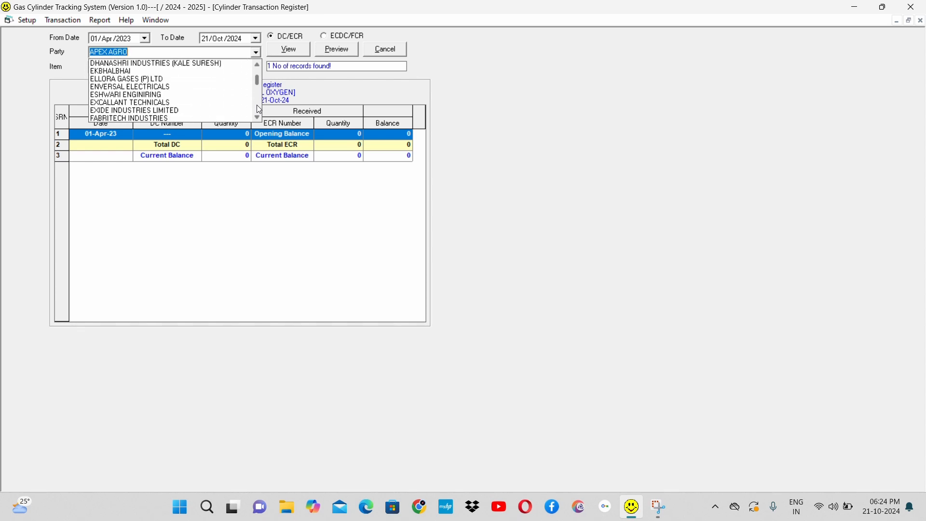
pyautogui.scroll(-3, 259, 109)
pyautogui.scroll(-6, 259, 109)
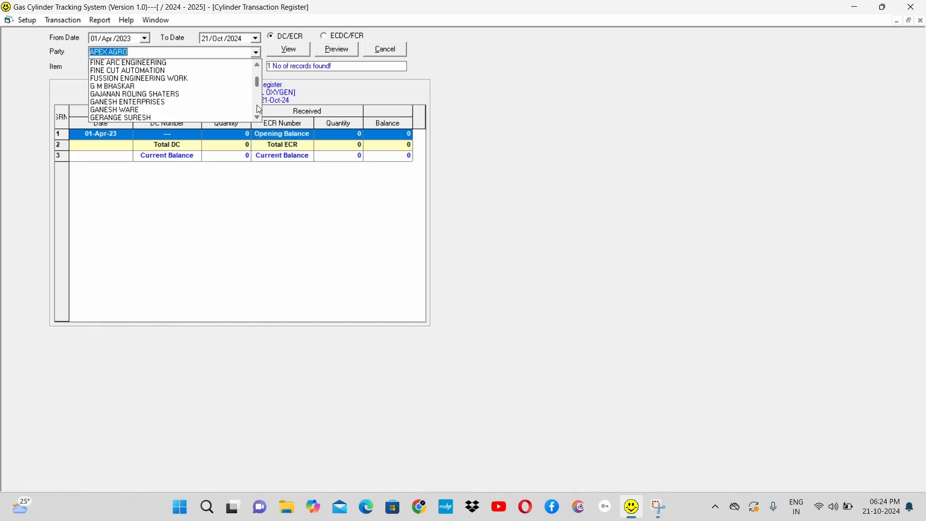
pyautogui.scroll(-5, 259, 109)
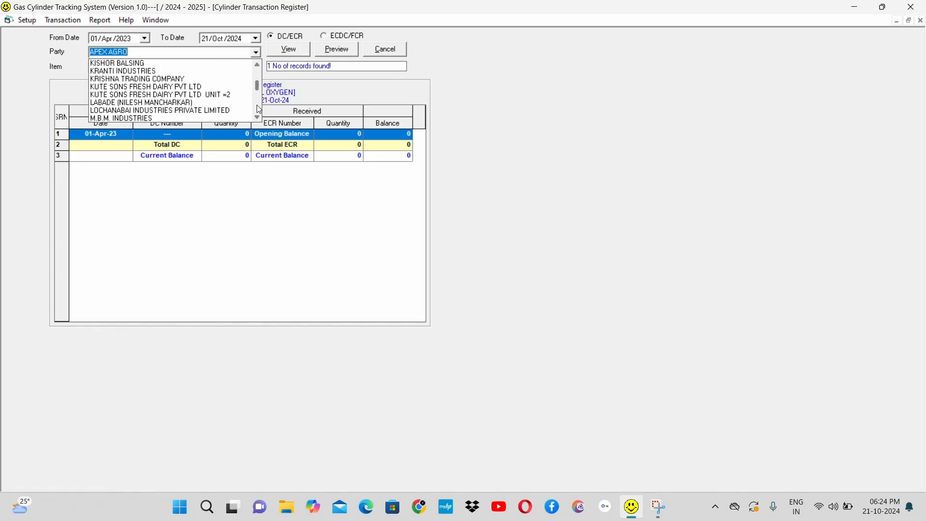
pyautogui.scroll(-7, 259, 109)
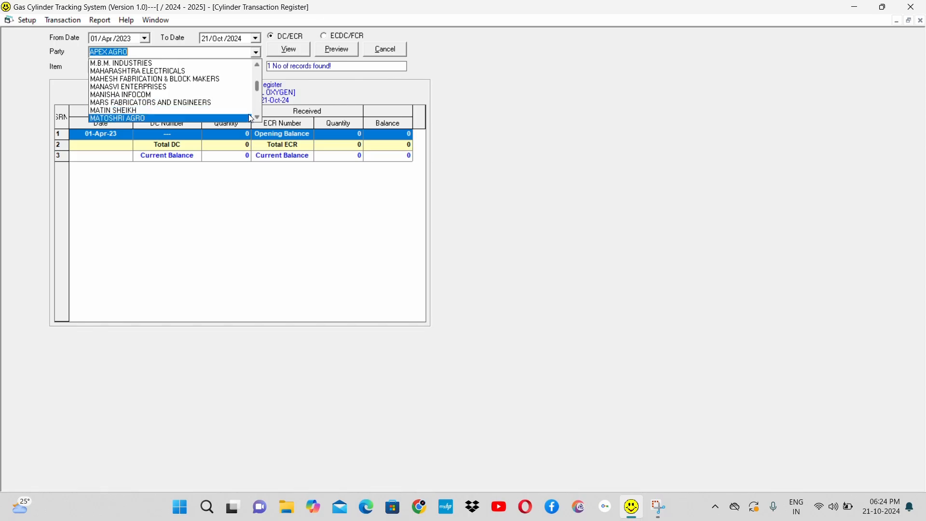
pyautogui.click(242, 118)
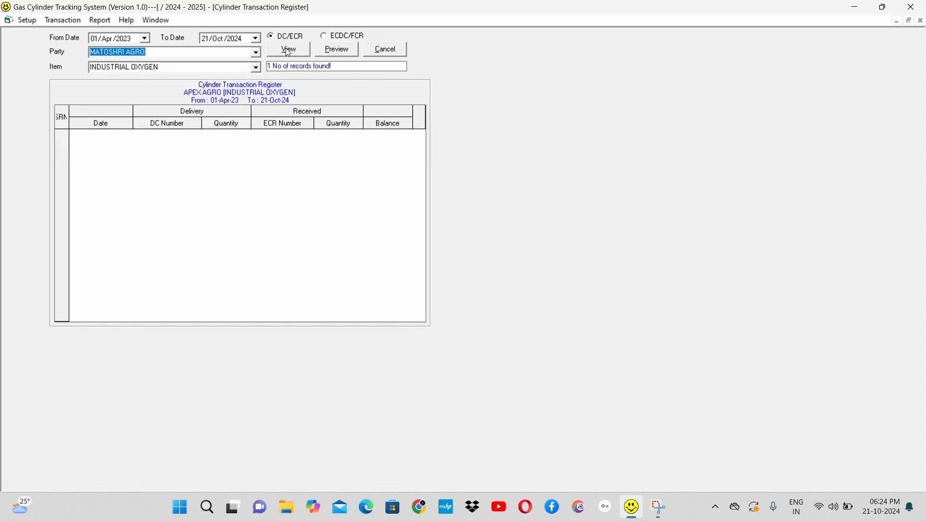
pyautogui.click(289, 51)
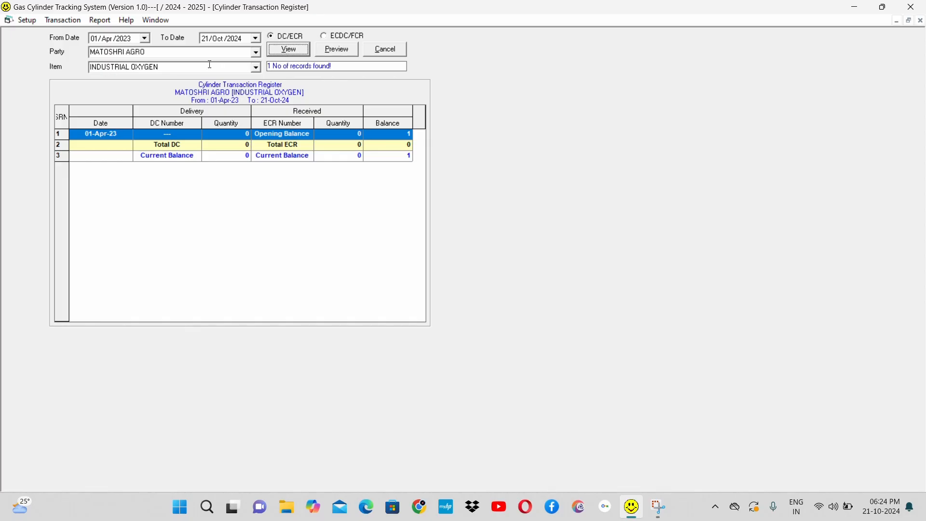
# Step: Change the item to ANHYDROUS AMMONIA and view MATOSHRI AGRO's cylinder transactions for it
pyautogui.click(257, 69)
pyautogui.write('a')
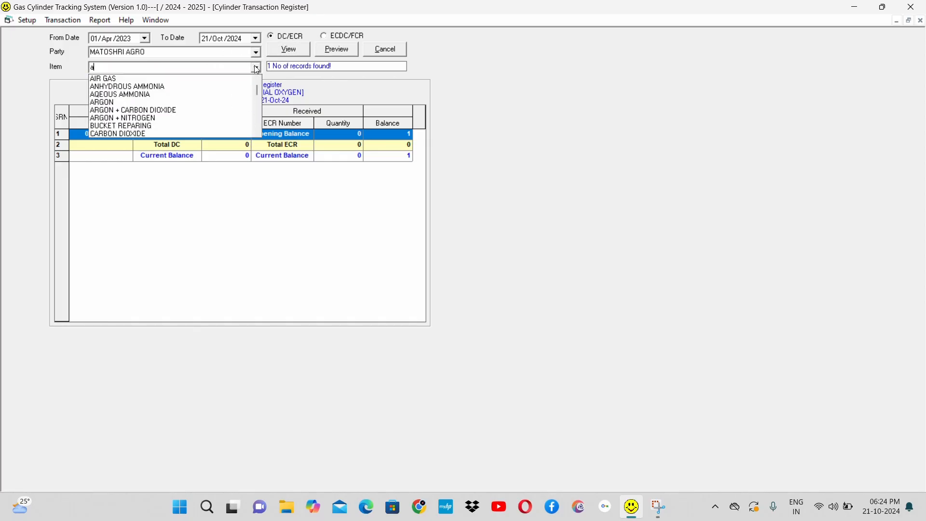
pyautogui.press('Down')
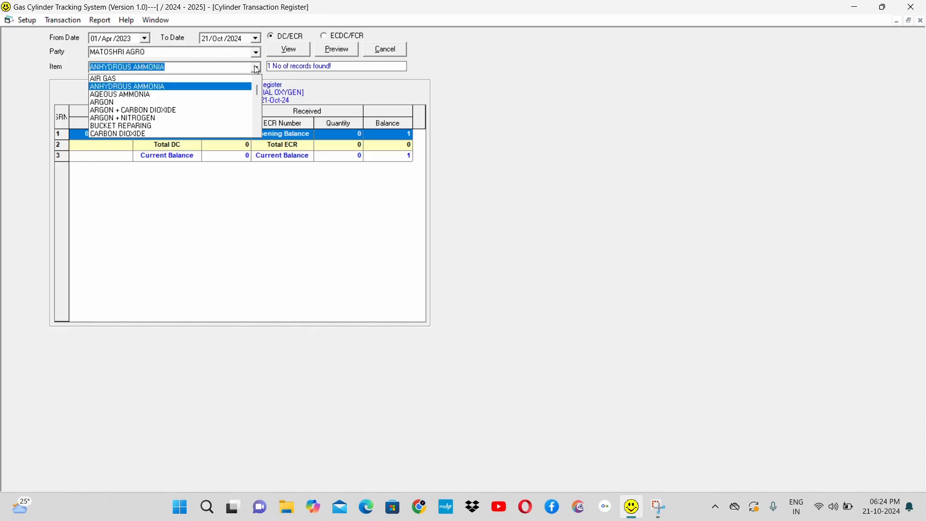
pyautogui.press('Tab')
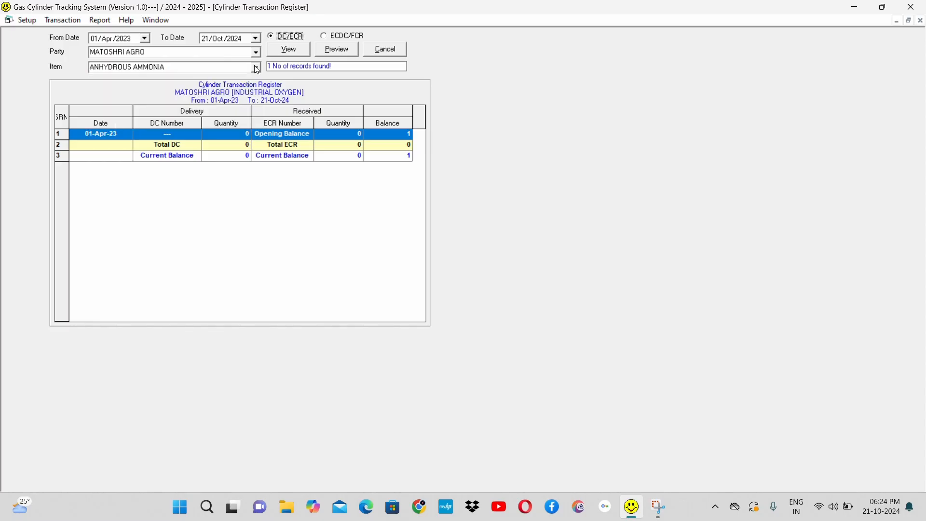
pyautogui.click(292, 50)
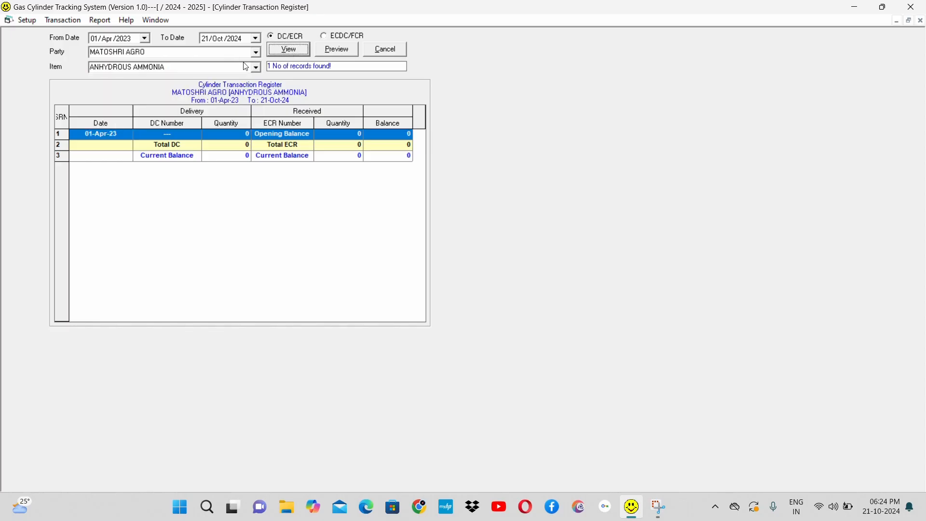
# Step: Set the item back to INDUSTRIAL OXYGEN, select party SAI AIR PRODUCT and view the register
pyautogui.click(257, 68)
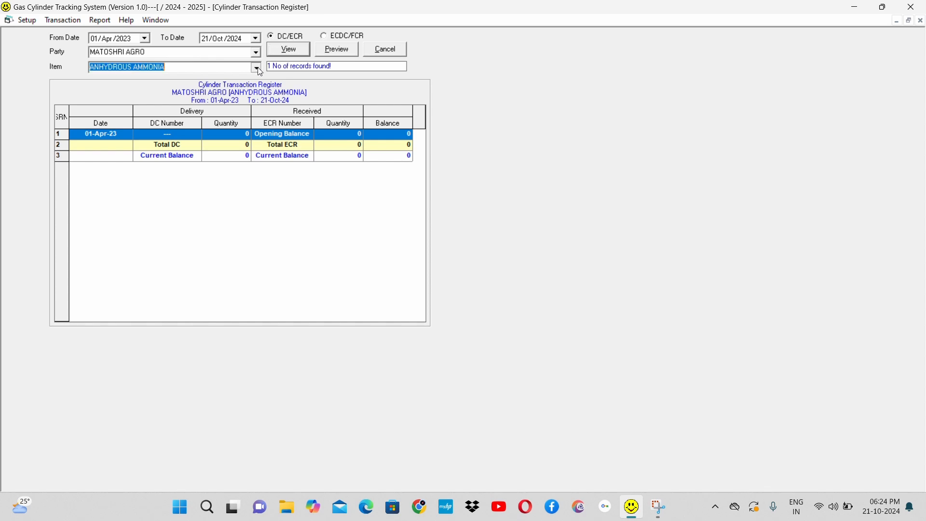
pyautogui.write('in')
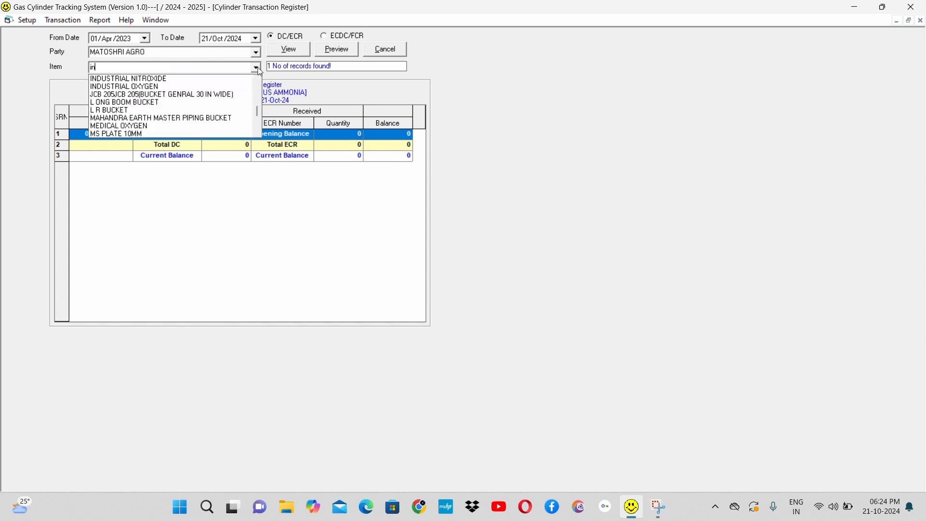
pyautogui.press('Down')
pyautogui.press('Down')
pyautogui.press('Return')
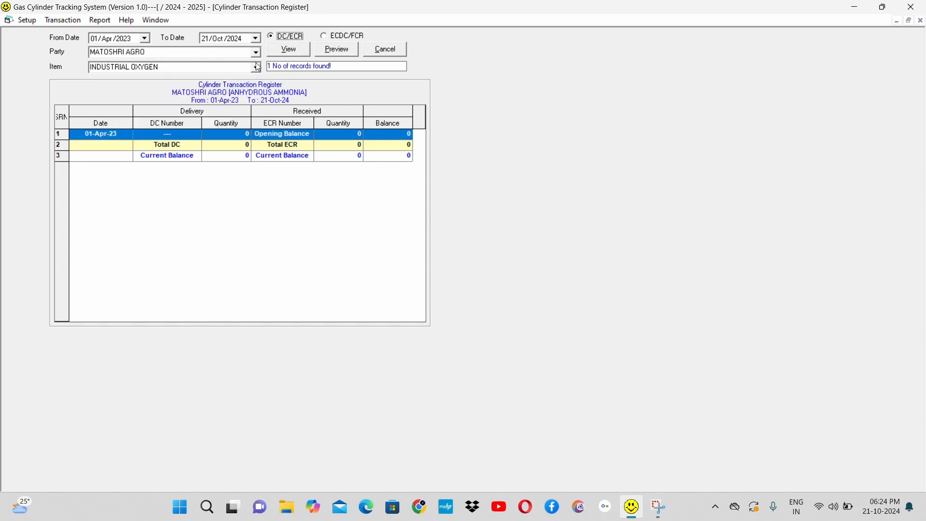
pyautogui.click(255, 52)
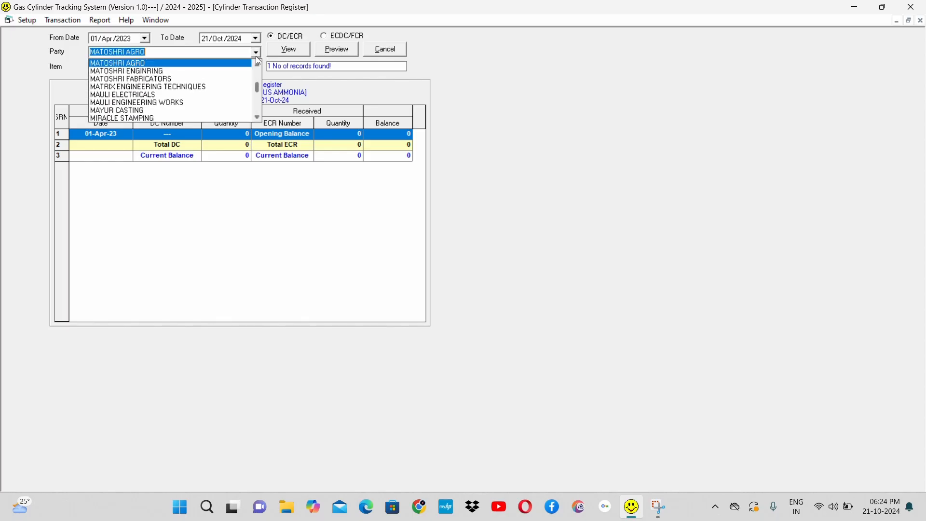
pyautogui.scroll(-8, 259, 106)
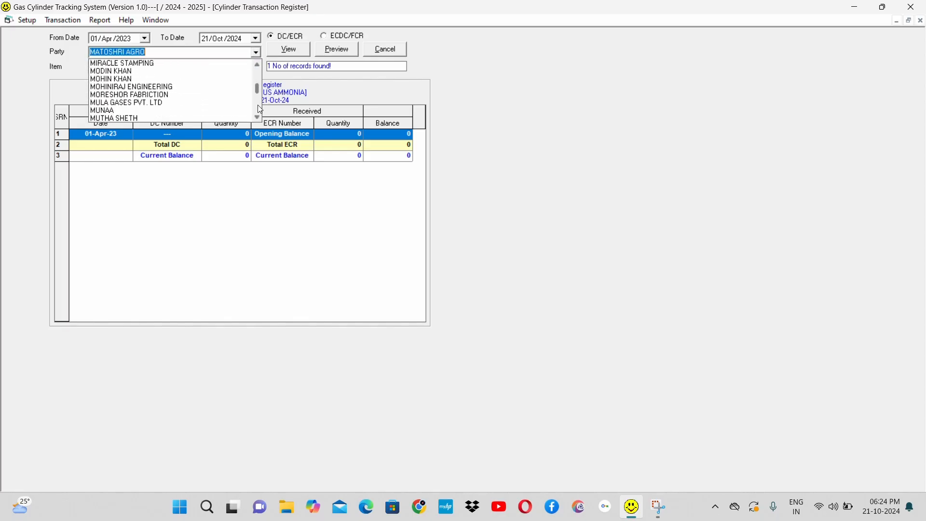
pyautogui.scroll(-5, 260, 107)
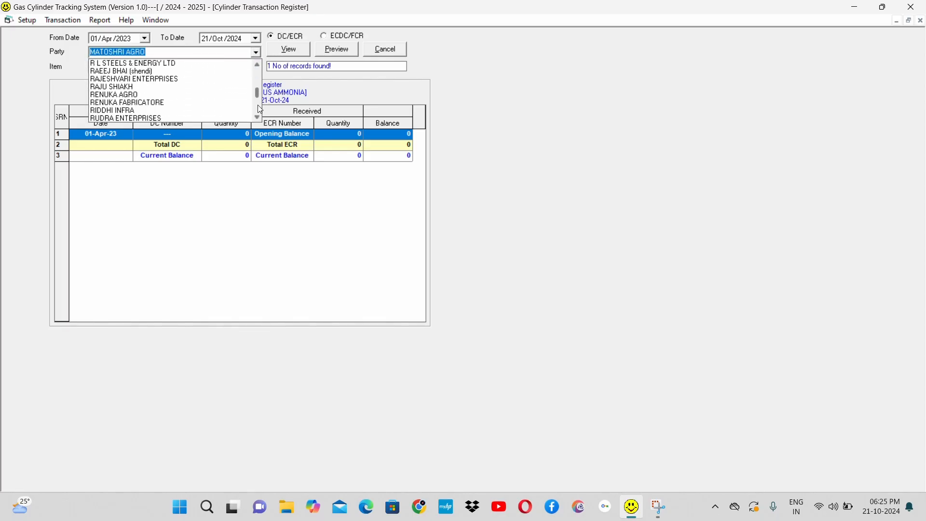
pyautogui.scroll(-6, 260, 108)
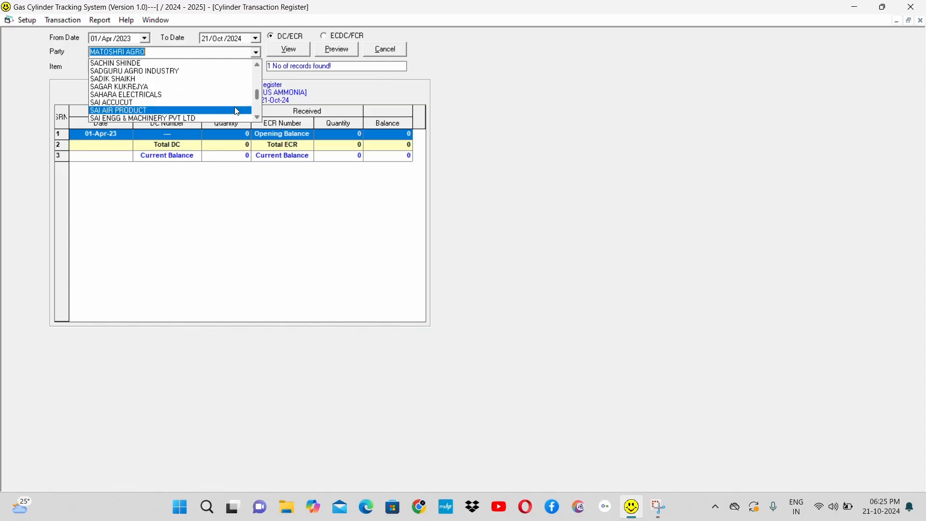
pyautogui.click(238, 110)
pyautogui.click(293, 54)
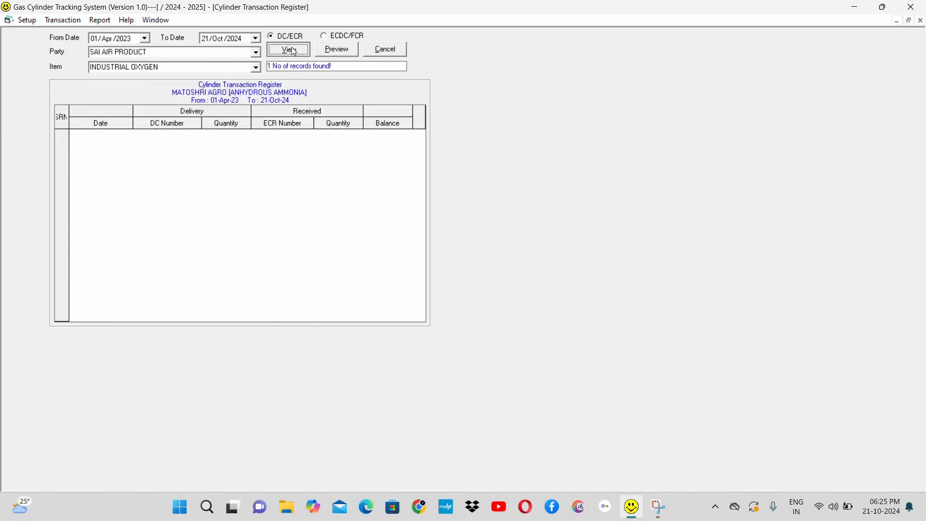
# Step: Change the party to SAI ENGG & MACHINERY PVT LTD and view its INDUSTRIAL OXYGEN transactions
pyautogui.click(258, 65)
pyautogui.click(258, 65)
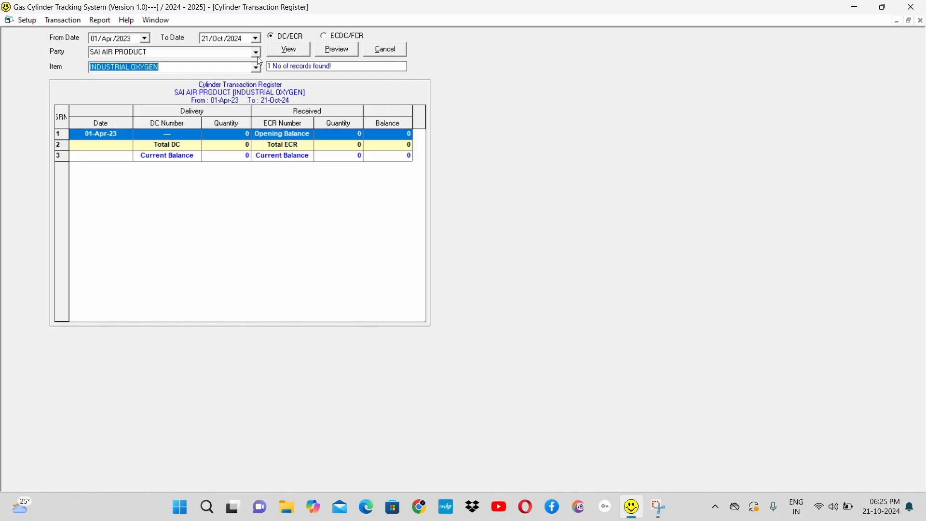
pyautogui.click(258, 53)
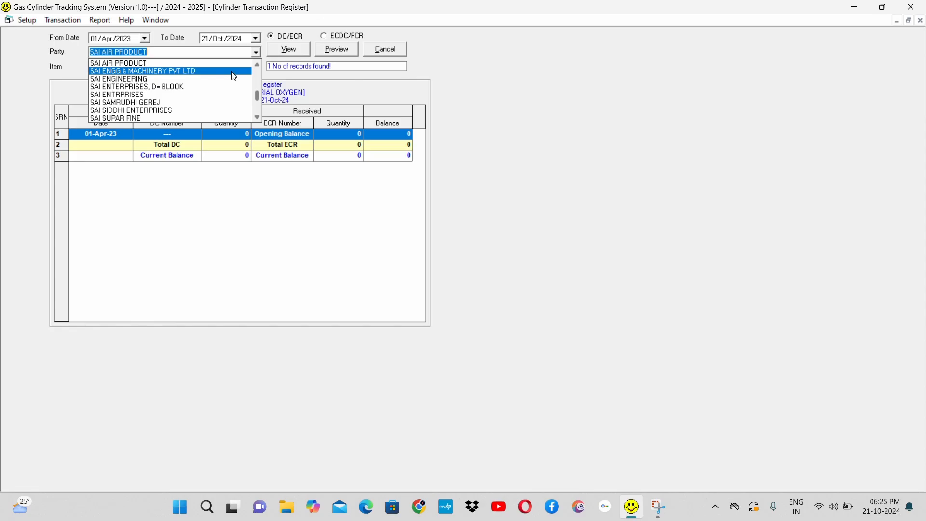
pyautogui.click(212, 72)
pyautogui.click(291, 50)
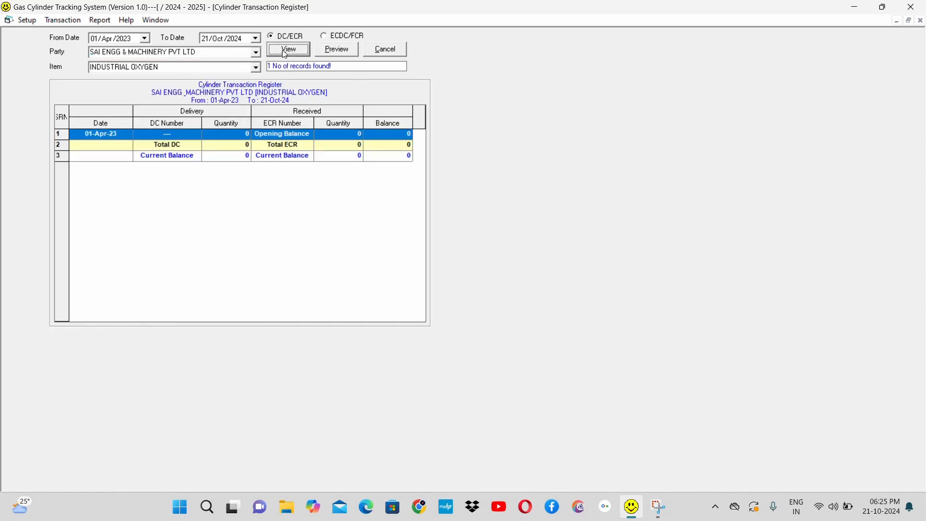
# Step: View the CARBON DIOXIDE transactions of SAI ENGG & MACHINERY PVT LTD and select the 02-Oct-23 delivery row
pyautogui.click(259, 68)
pyautogui.write('c')
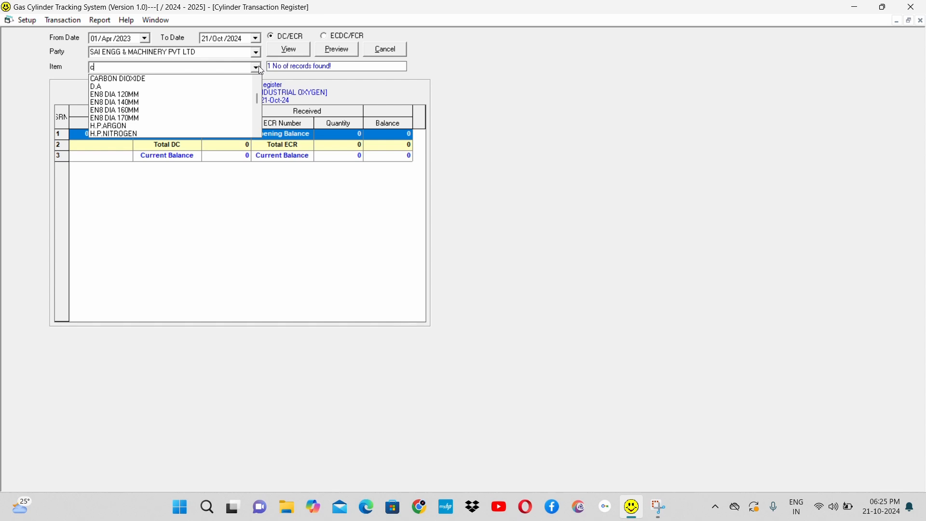
pyautogui.press('Down')
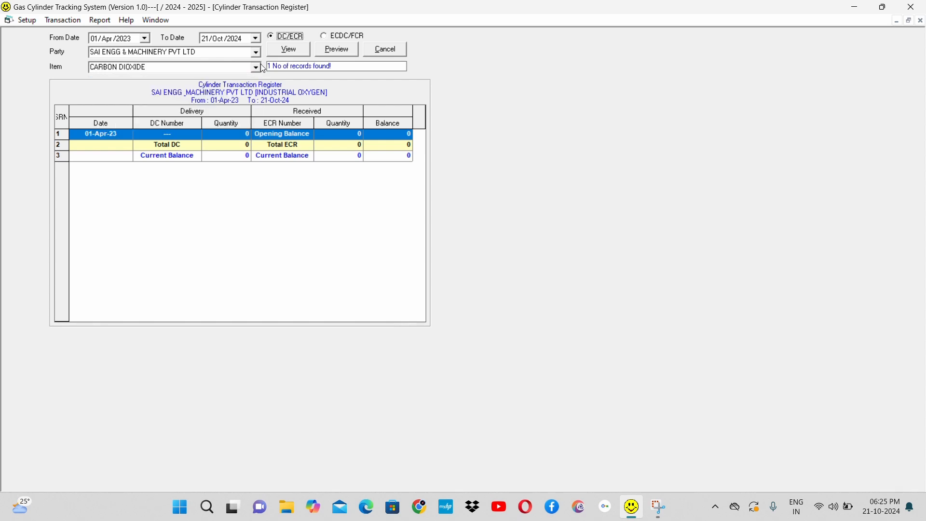
pyautogui.click(301, 51)
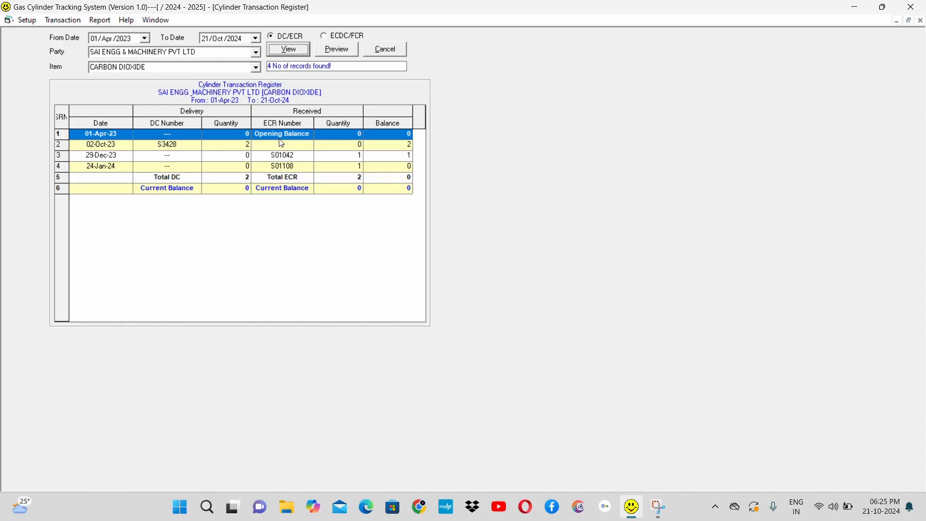
pyautogui.click(164, 147)
pyautogui.click(165, 146)
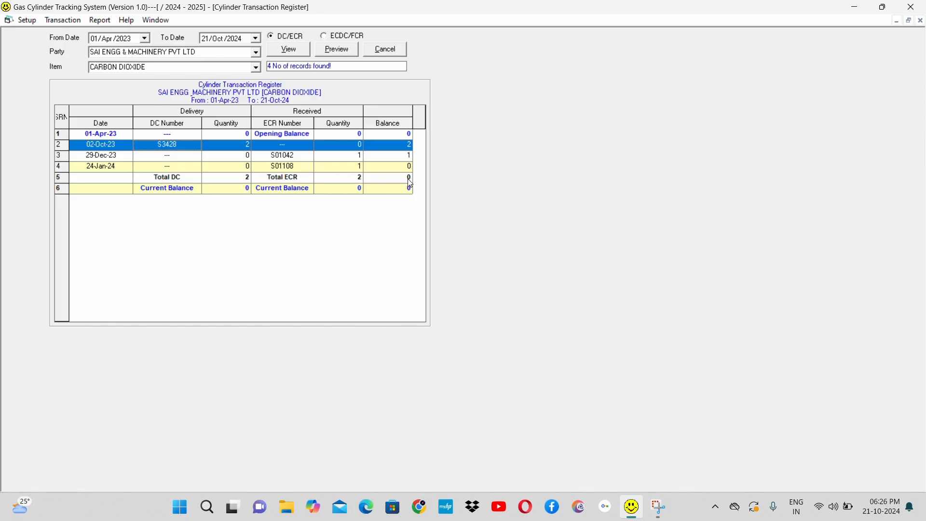
# Step: Switch the register to ECDC/FCR, select party SHRADDHA AIR PRODUCTS and view its CARBON DIOXIDE transactions
pyautogui.click(338, 37)
pyautogui.click(256, 52)
pyautogui.click(257, 54)
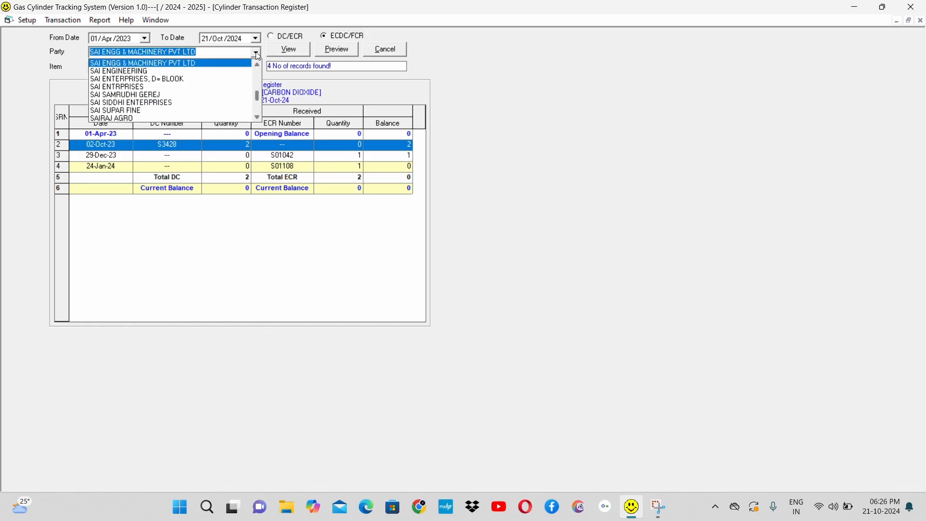
pyautogui.write('sh')
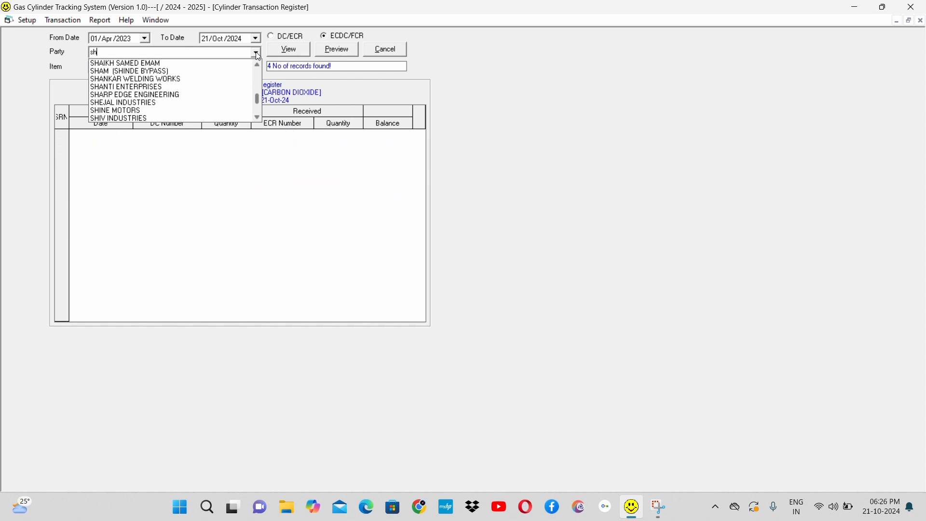
pyautogui.write('r')
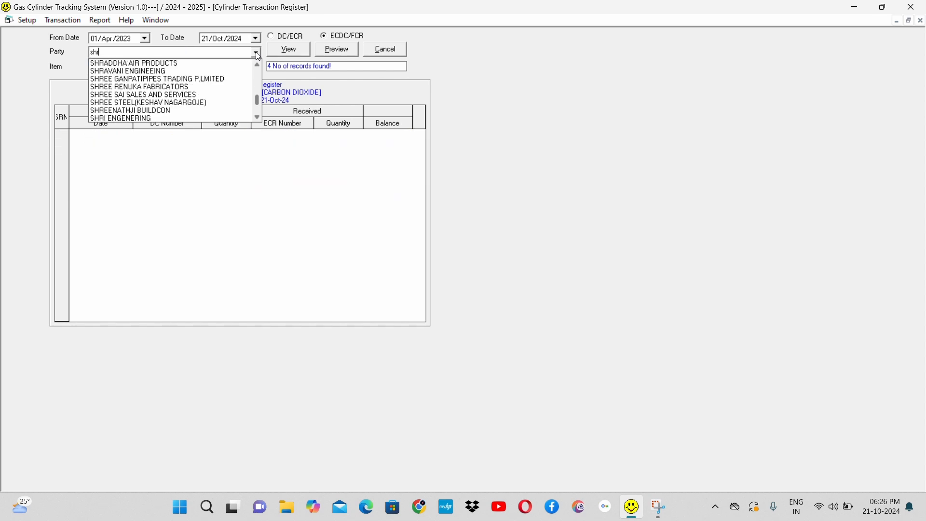
pyautogui.press('Down')
pyautogui.press('Return')
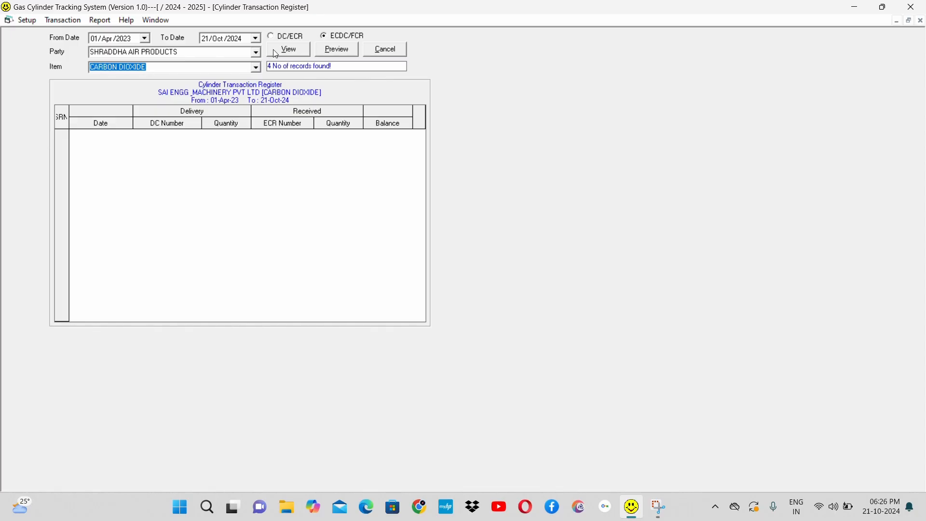
pyautogui.click(289, 50)
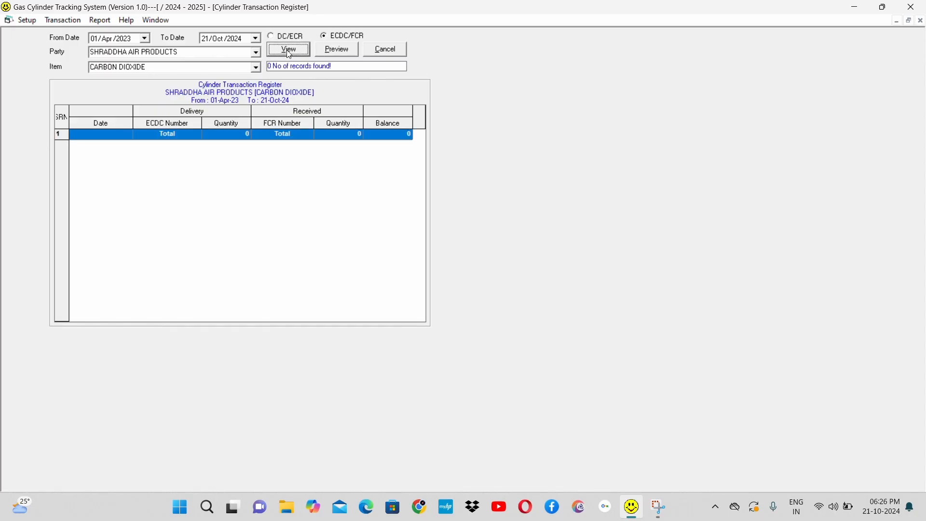
# Step: Change the party to HITECH AIR PRODUCT and the item to INDUSTRIAL OXYGEN, and view the ECDC/FCR register
pyautogui.click(236, 54)
pyautogui.click(257, 55)
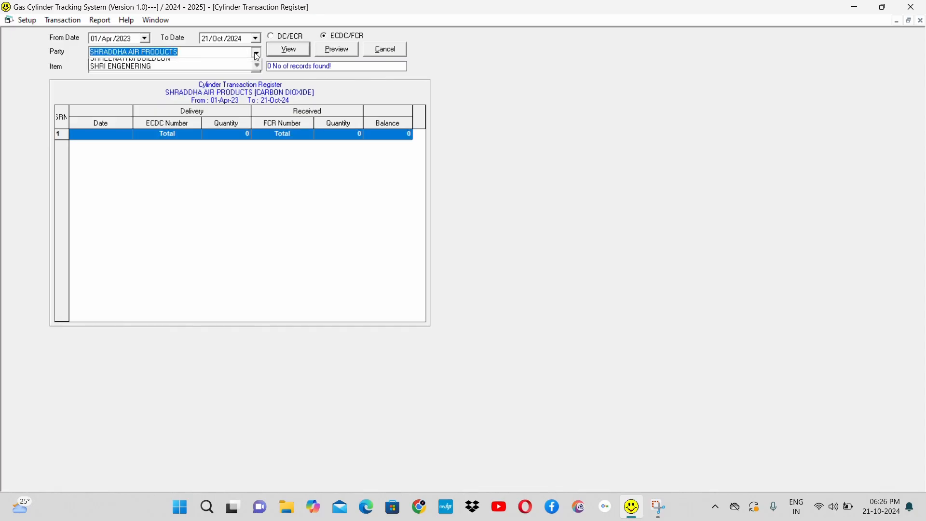
pyautogui.write('su')
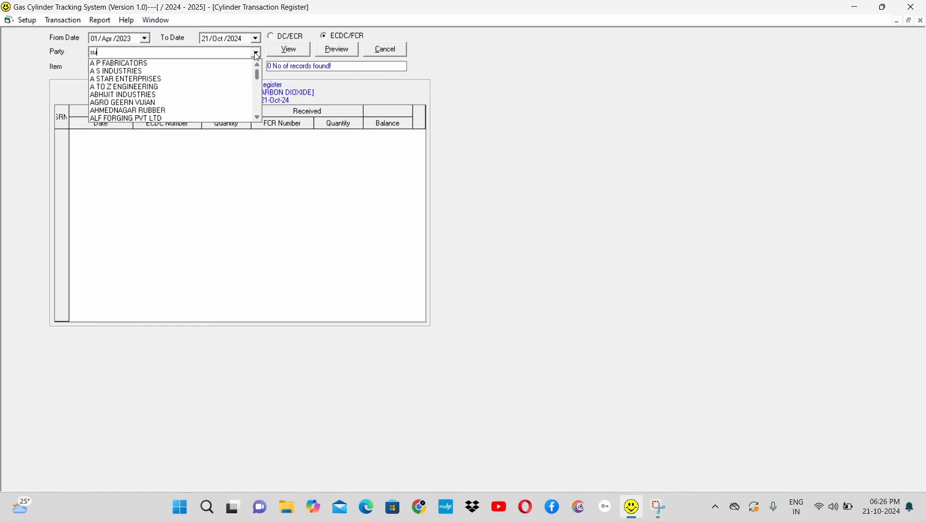
pyautogui.press('BackSpace')
pyautogui.press('BackSpace')
pyautogui.write('hi')
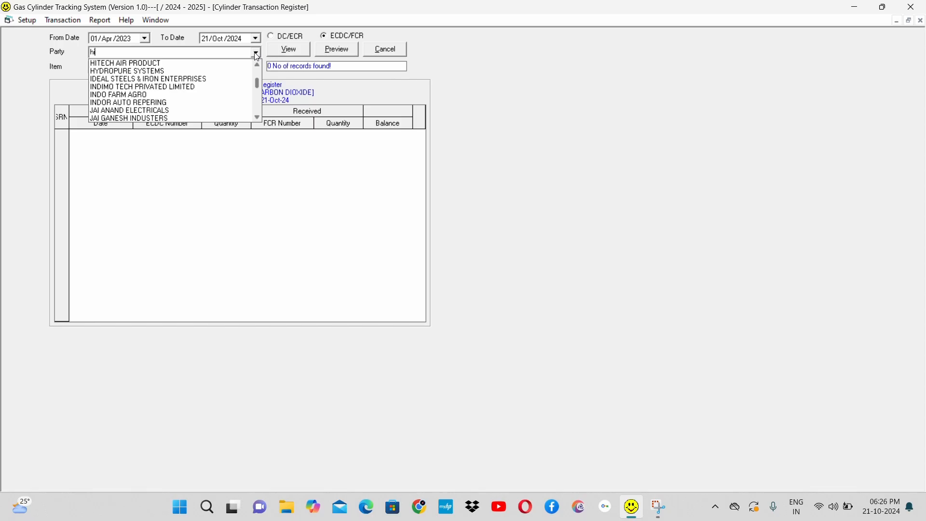
pyautogui.click(232, 63)
pyautogui.click(241, 69)
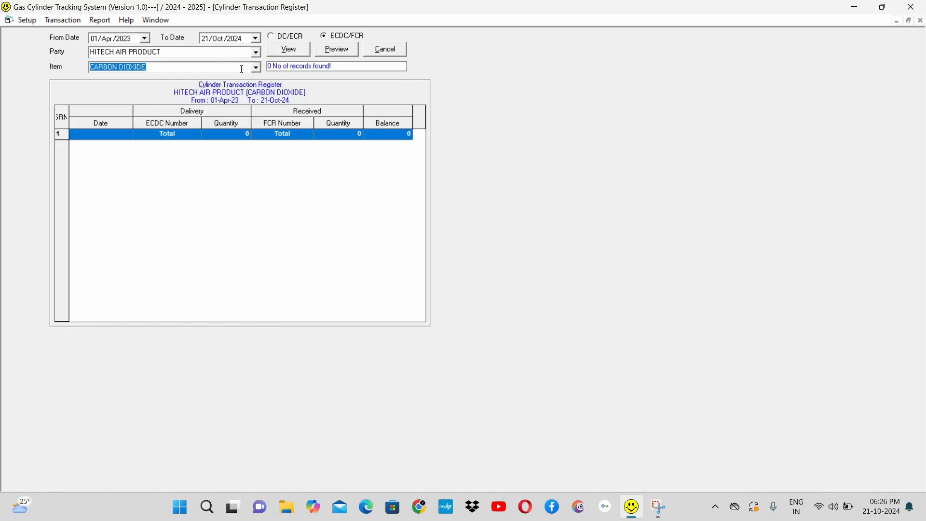
pyautogui.write('in')
pyautogui.press('Down')
pyautogui.press('Down')
pyautogui.click(285, 53)
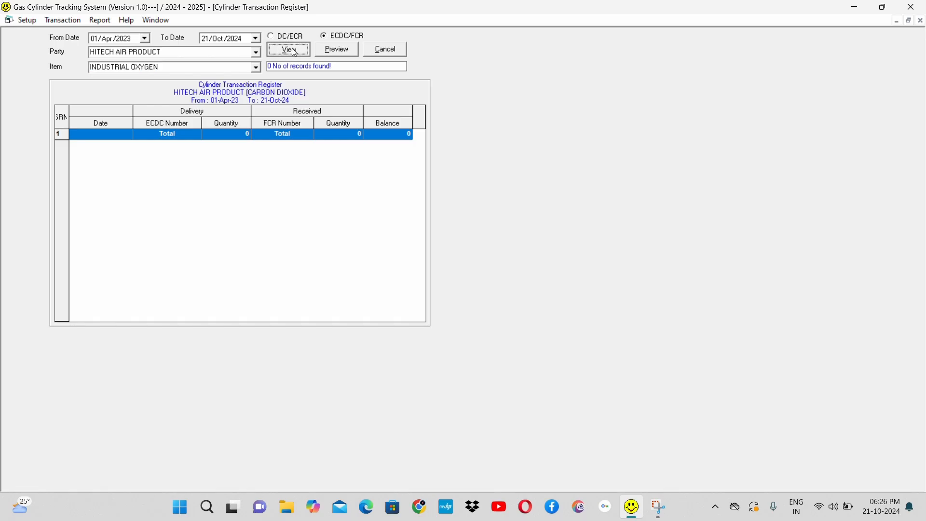
# Step: Select party INDIMO TECH PRIVATED LIMITED for INDUSTRIAL OXYGEN, and close the transaction register
pyautogui.click(254, 53)
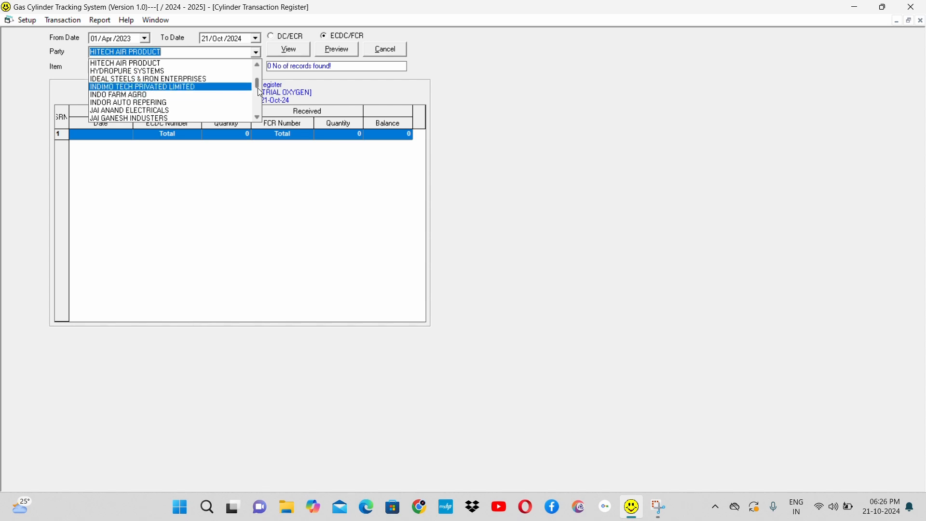
pyautogui.click(243, 87)
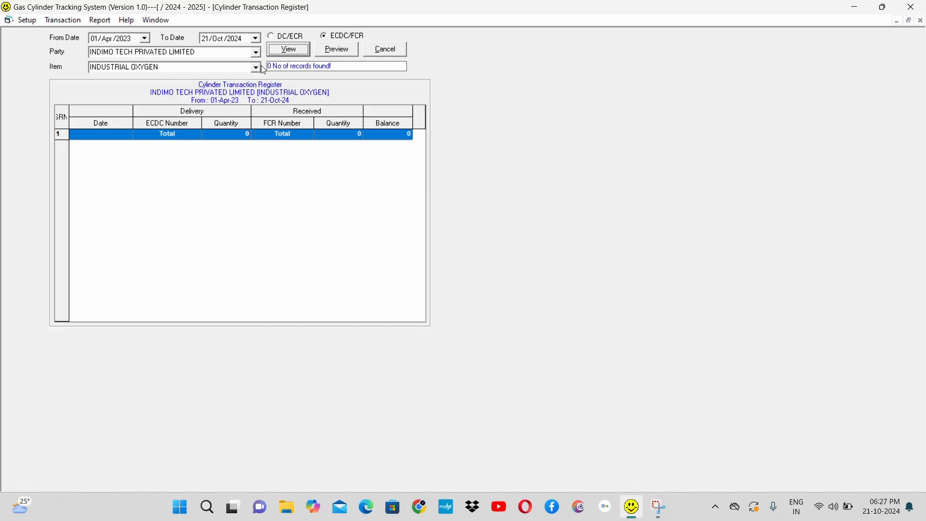
pyautogui.click(394, 48)
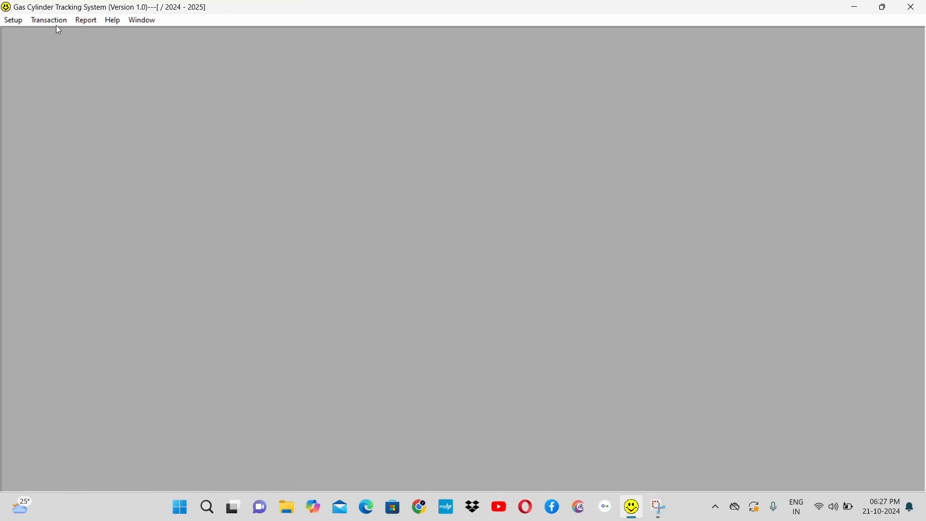
# Step: Open the Empty Cylinder Delivery Challan records, list the ECDC entries and show the cylinder details of challan P3
pyautogui.click(54, 20)
pyautogui.click(97, 51)
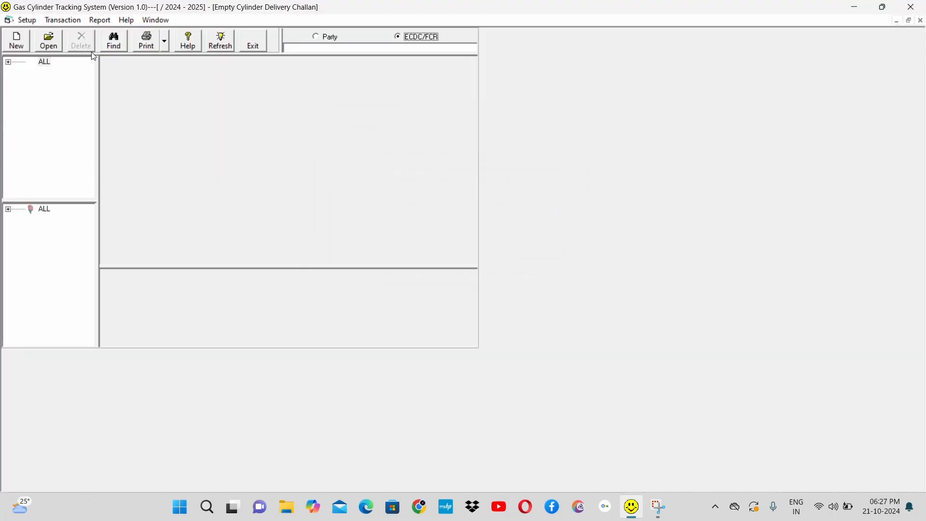
pyautogui.click(7, 62)
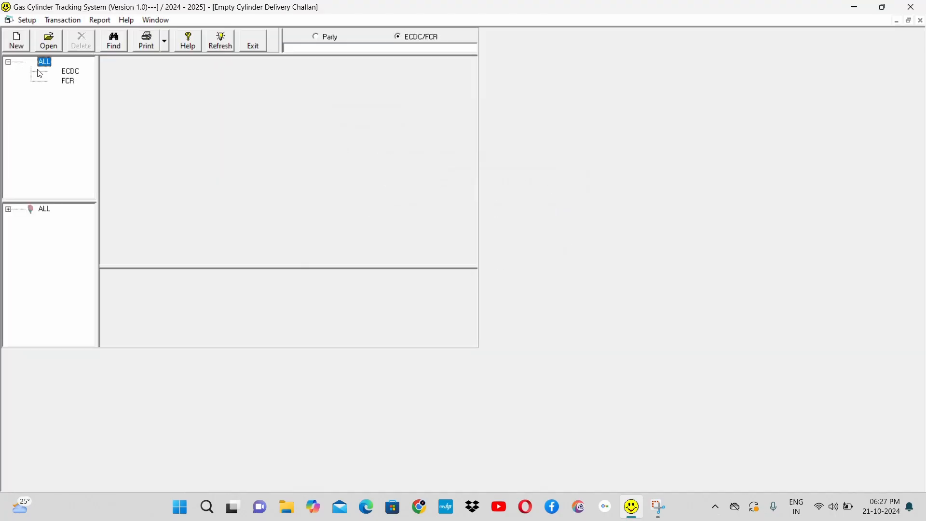
pyautogui.click(72, 72)
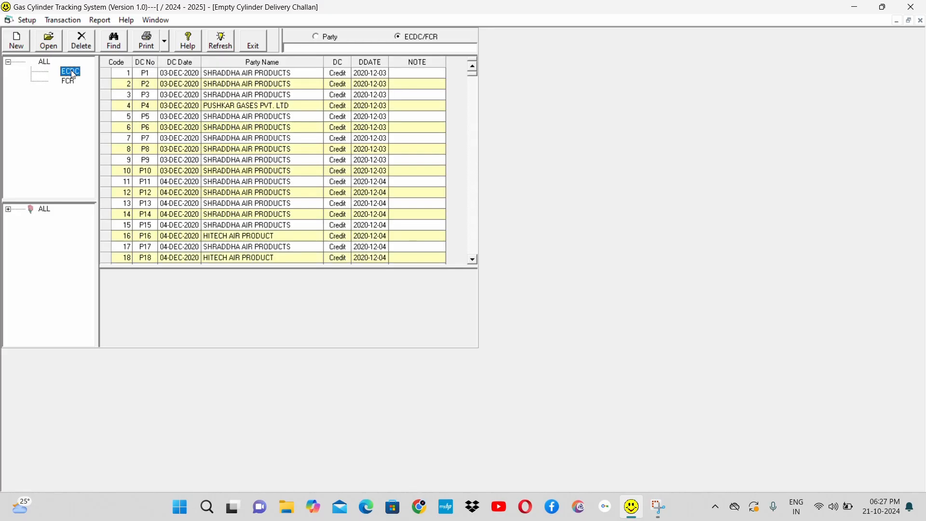
pyautogui.click(251, 96)
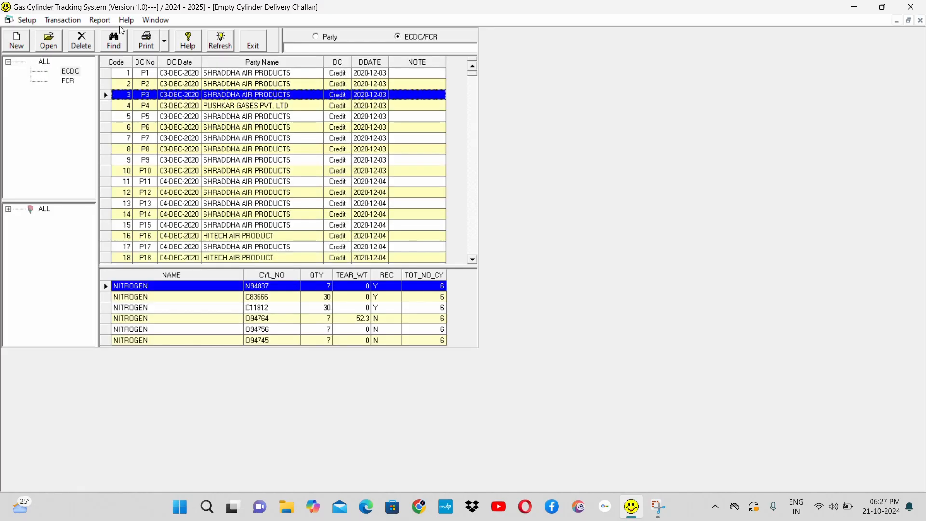
# Step: Open the Cylinder Transaction Register, set the From Date to 21/Oct/2023 and select party SHRADDHA AIR PRODUCTS
pyautogui.click(102, 21)
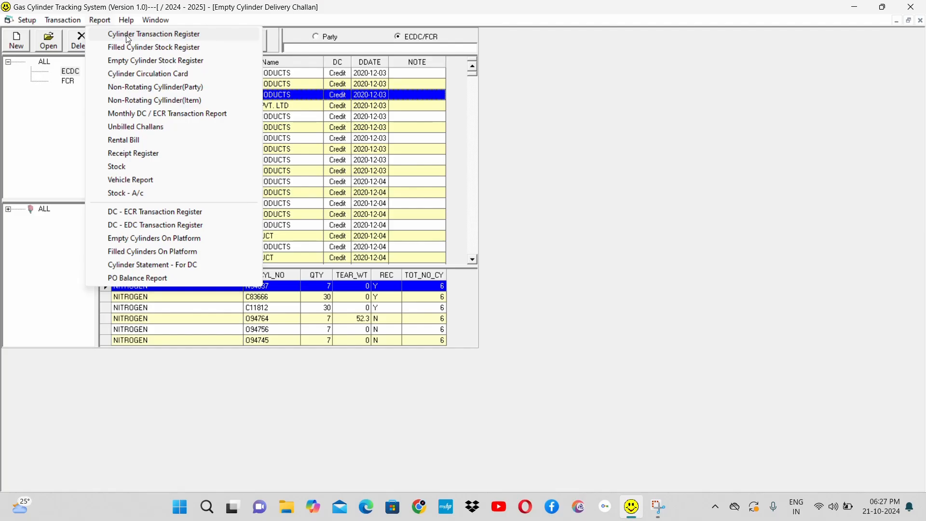
pyautogui.click(124, 35)
pyautogui.click(128, 38)
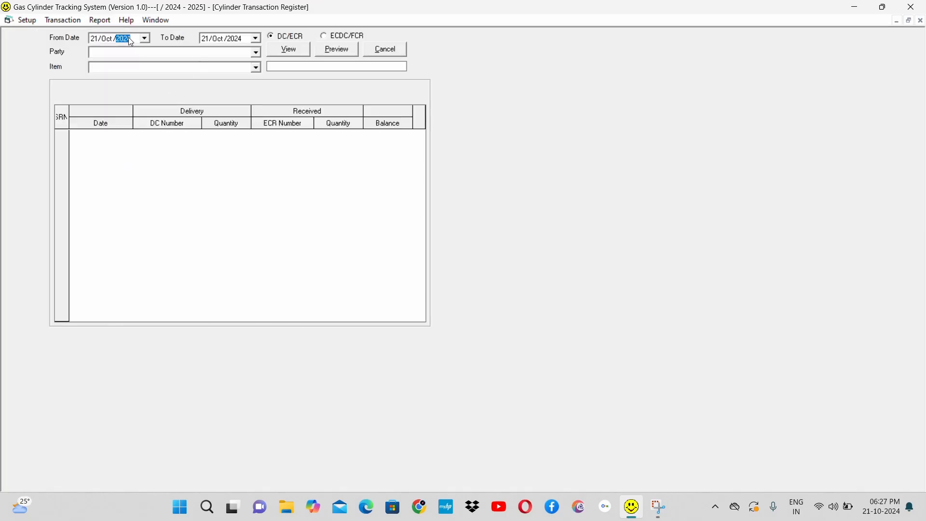
pyautogui.press('Down')
pyautogui.click(233, 53)
pyautogui.write('shra')
pyautogui.press('Down')
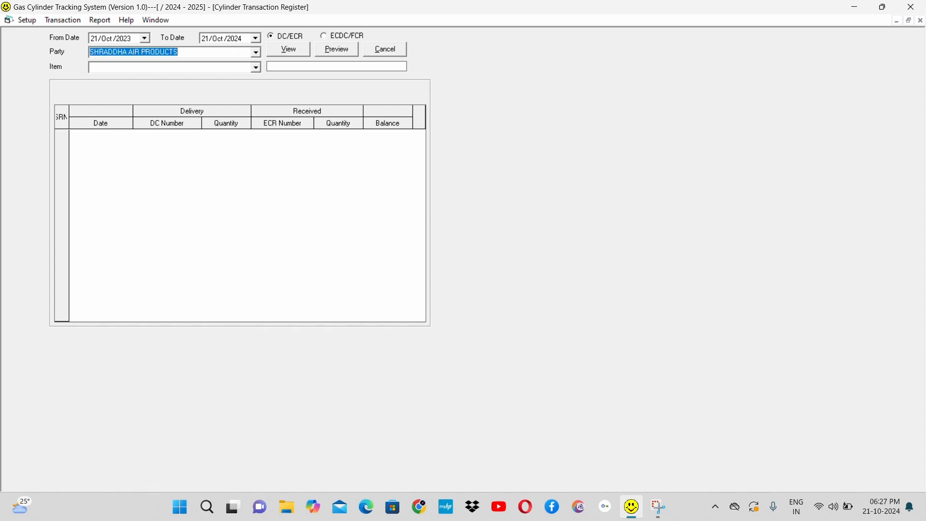
# Step: Set the item to NITROGEN, view the party's DC/ECR transactions and close the register
pyautogui.click(237, 68)
pyautogui.write('nit')
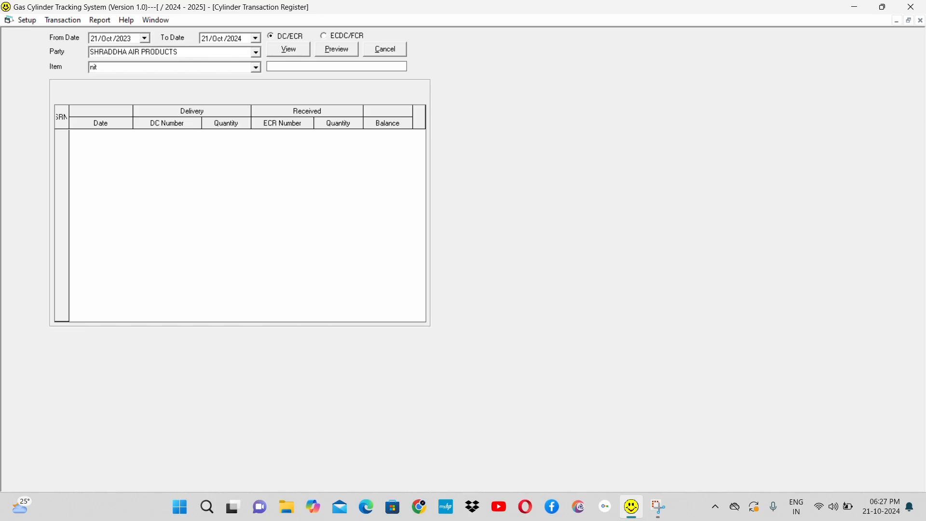
pyautogui.press('Down')
pyautogui.click(296, 51)
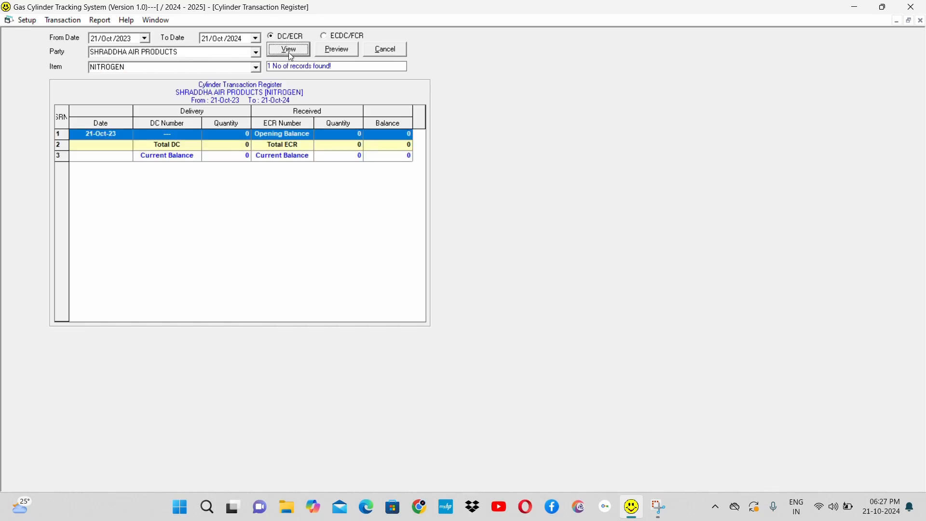
pyautogui.click(127, 40)
pyautogui.click(292, 50)
pyautogui.press('Escape')
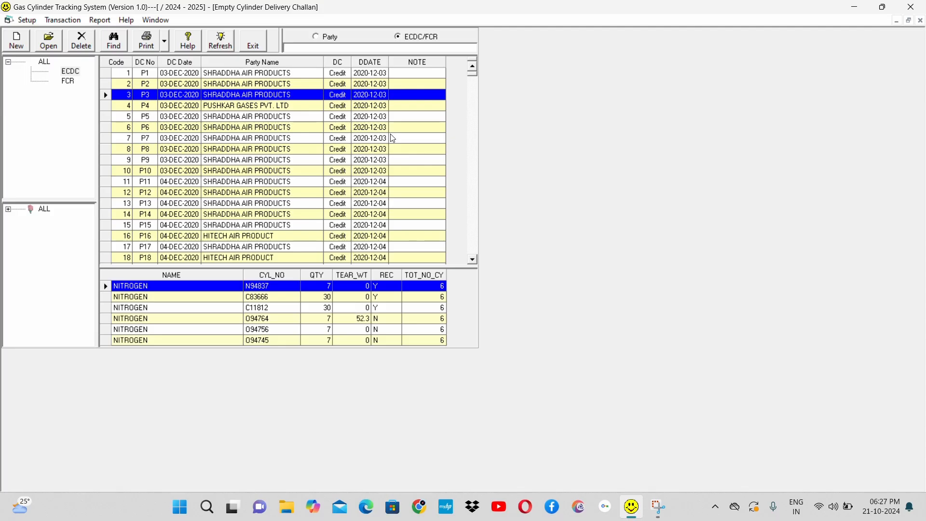
# Step: Show the cylinder details of challan P4, filter by Apr-2024, and list the FCR entries for all months
pyautogui.click(302, 107)
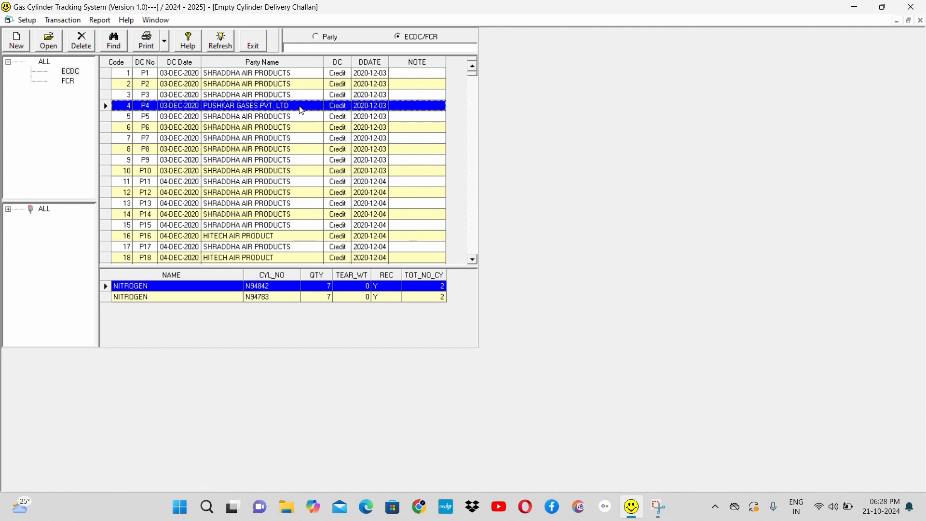
pyautogui.click(8, 210)
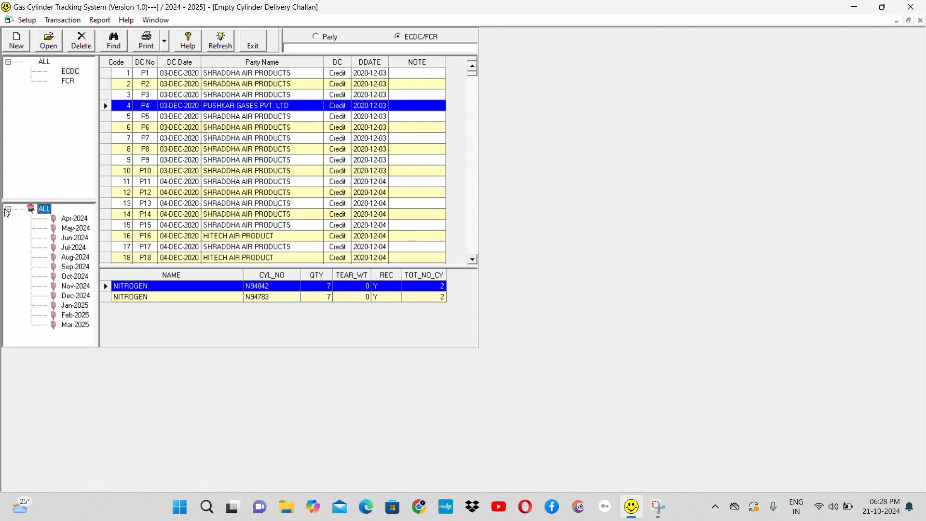
pyautogui.click(73, 221)
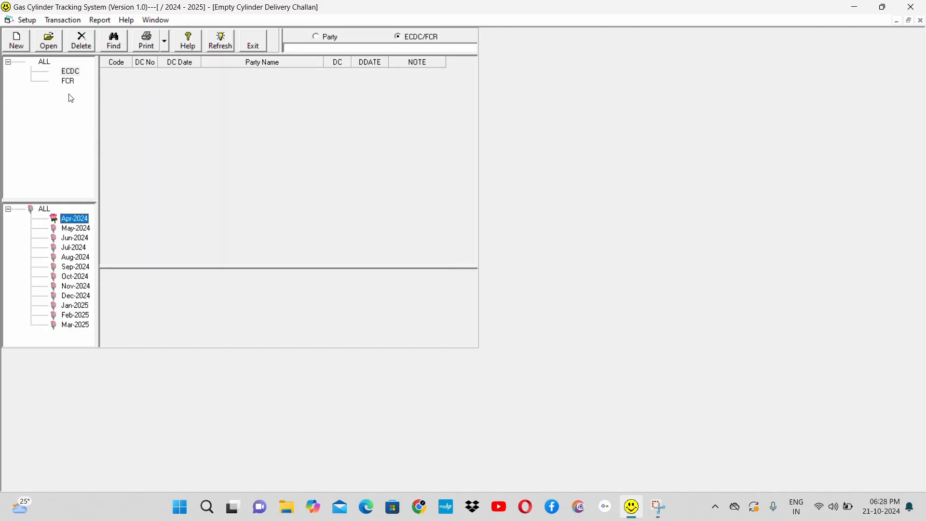
pyautogui.click(68, 82)
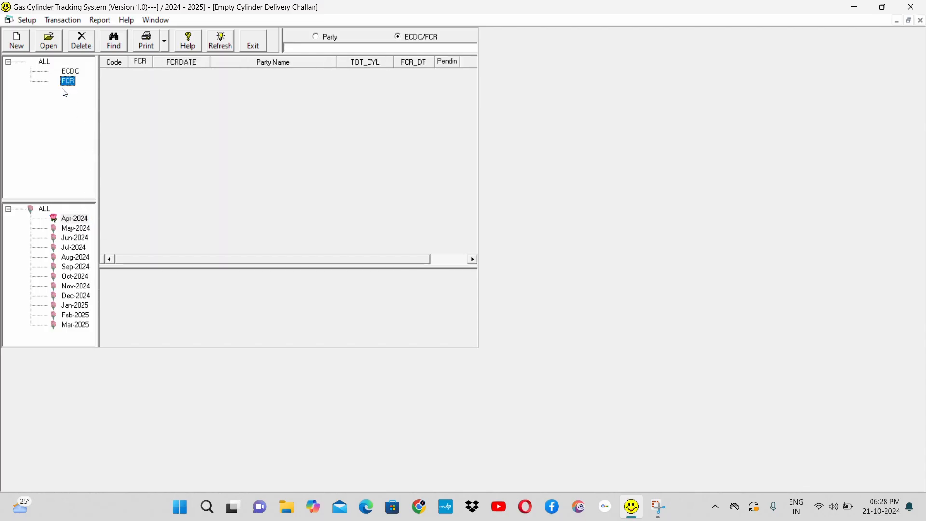
pyautogui.click(44, 210)
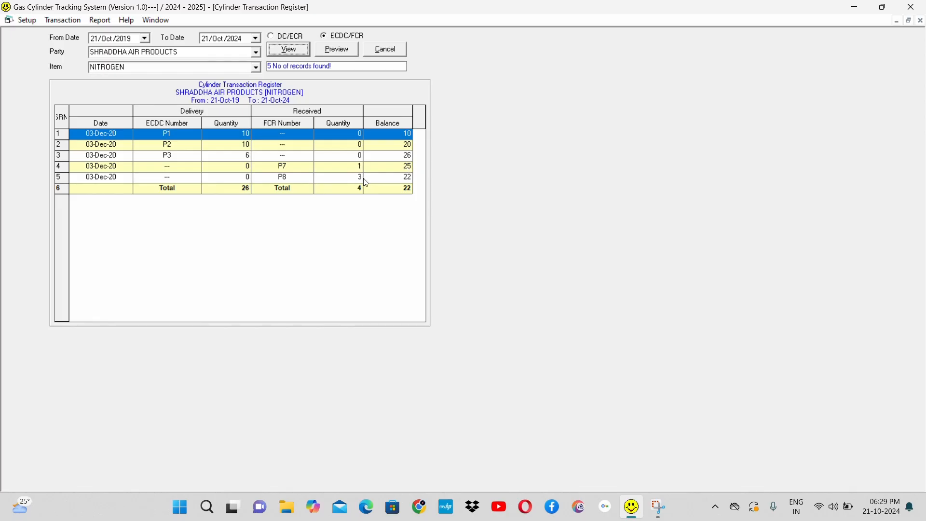
# Step: Select the Total row of SHRADDHA AIR PRODUCTS' NITROGEN ECDC/FCR register, and close the register
pyautogui.click(403, 189)
pyautogui.click(404, 191)
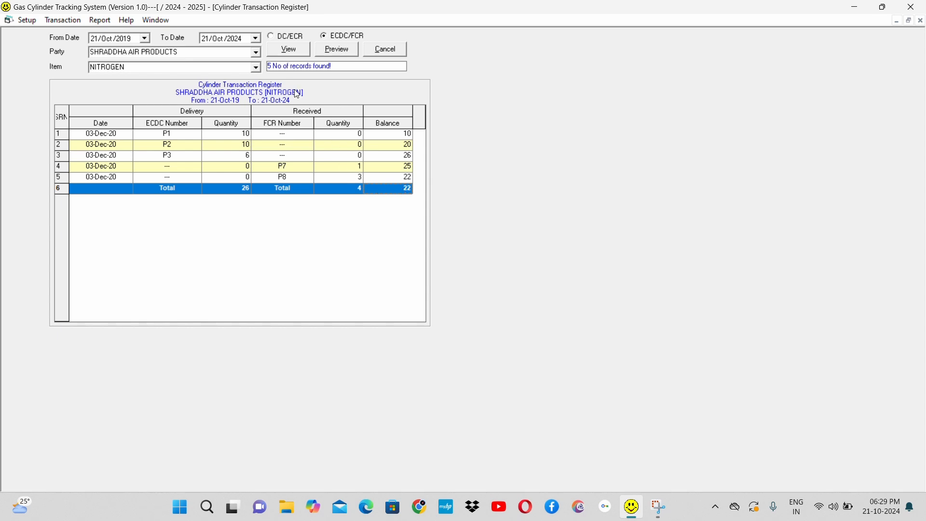
pyautogui.click(392, 53)
pyautogui.click(393, 50)
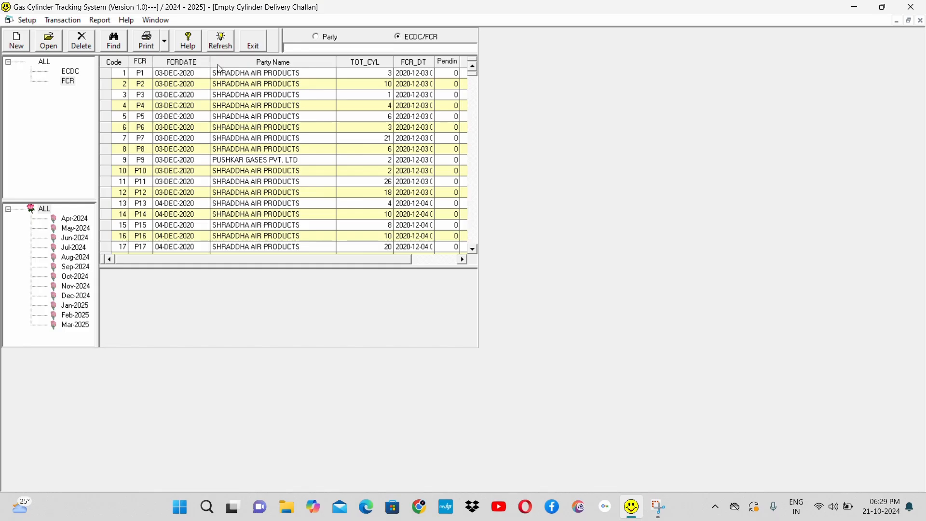
# Step: Generate the Filled Cylinder Stock Register summary for 01-Apr-2024 to 31-Mar-2025, and close its preview
pyautogui.click(100, 20)
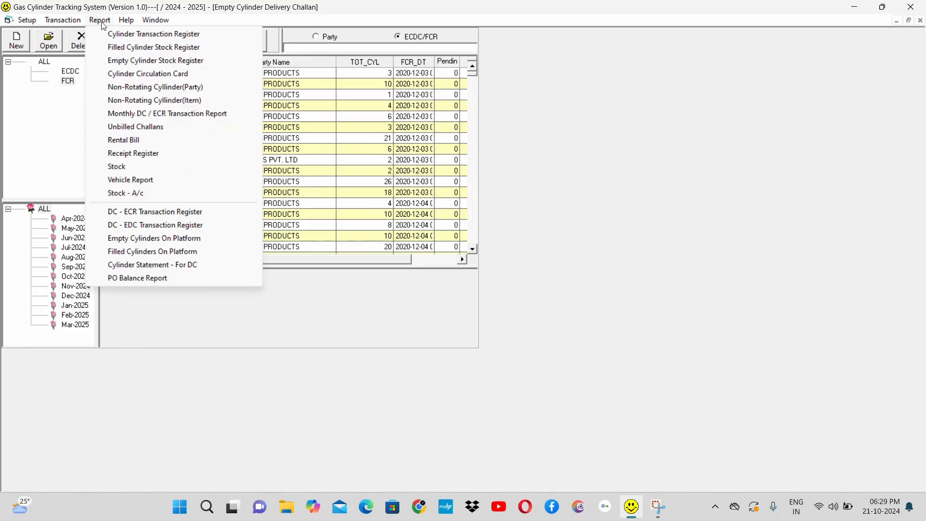
pyautogui.click(145, 48)
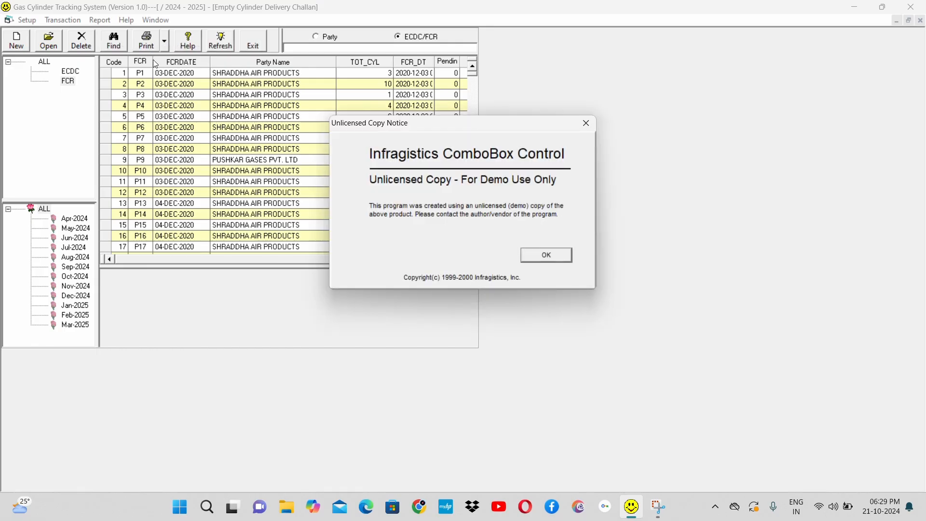
pyautogui.click(546, 254)
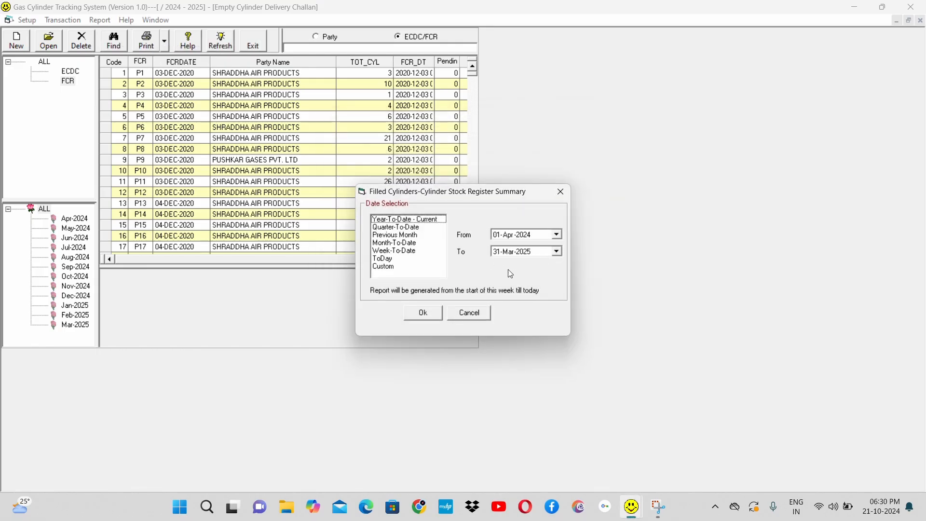
pyautogui.click(424, 314)
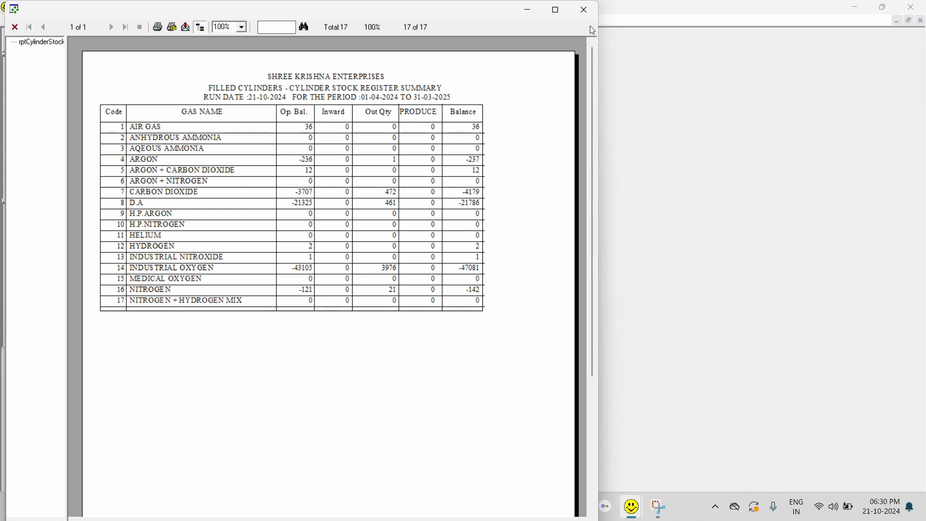
pyautogui.click(585, 9)
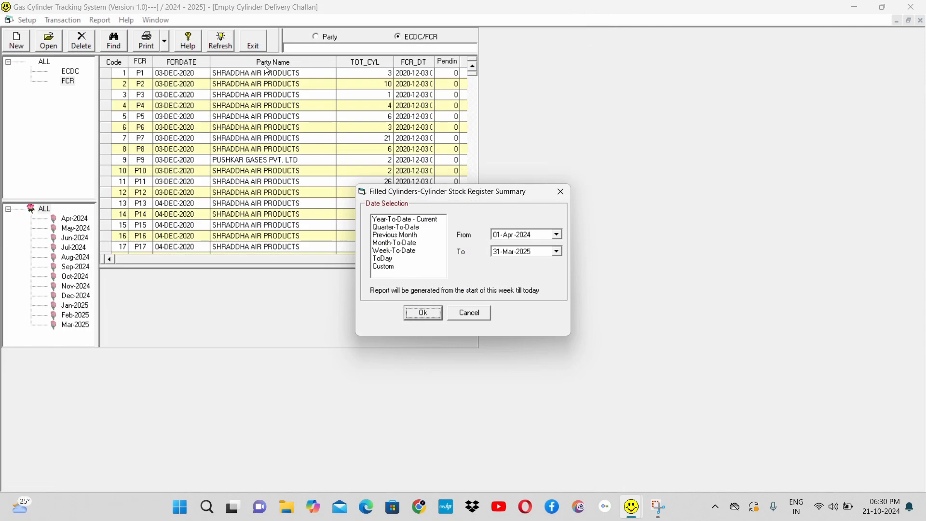
# Step: Generate the Empty Cylinder Stock Register summary for 01-Apr-2024 to 31-Mar-2025, and close its preview and date selection
pyautogui.click(471, 313)
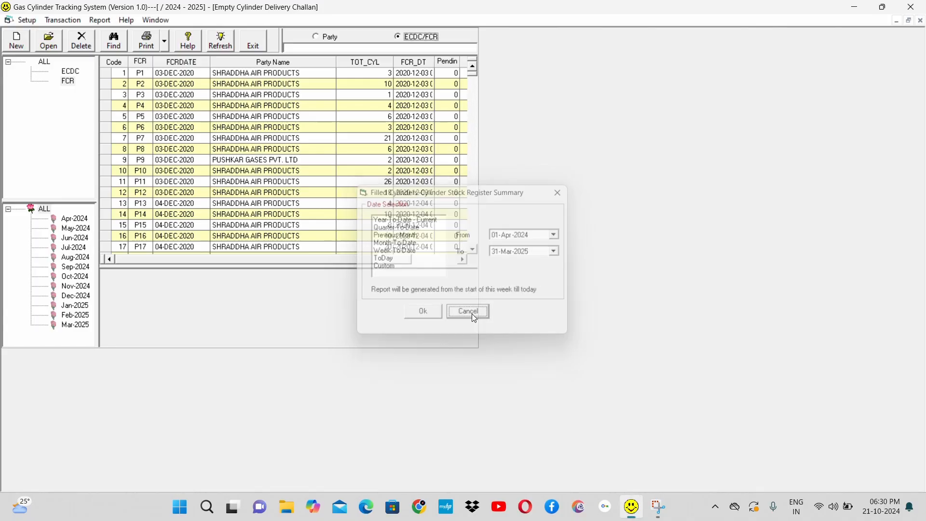
pyautogui.click(103, 20)
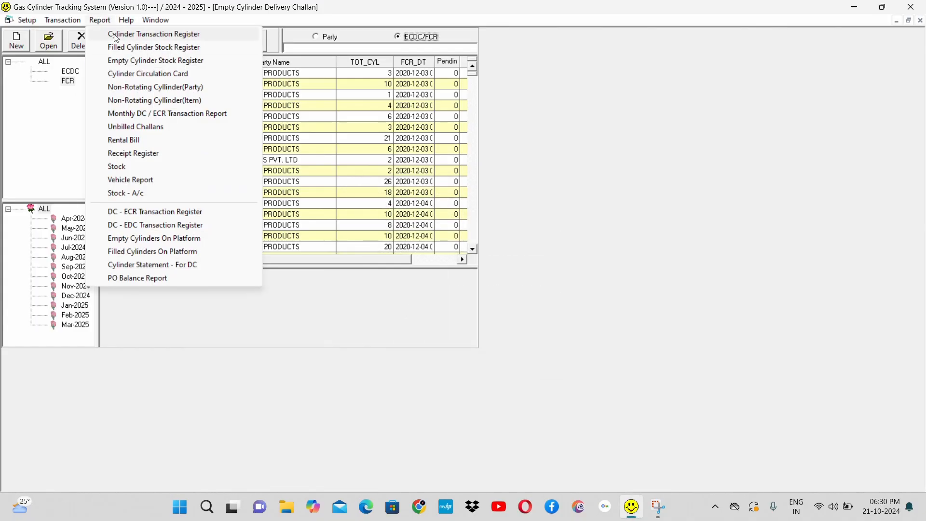
pyautogui.click(162, 61)
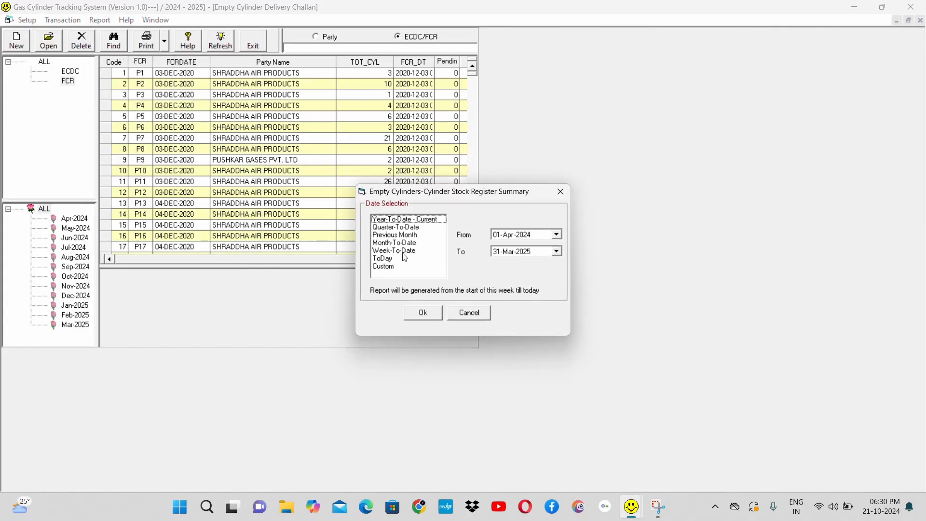
pyautogui.click(424, 314)
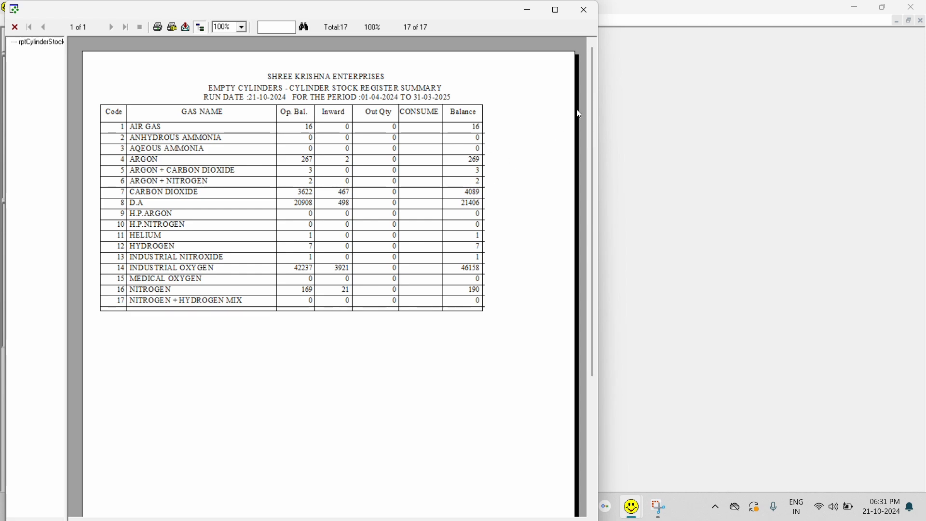
pyautogui.click(584, 19)
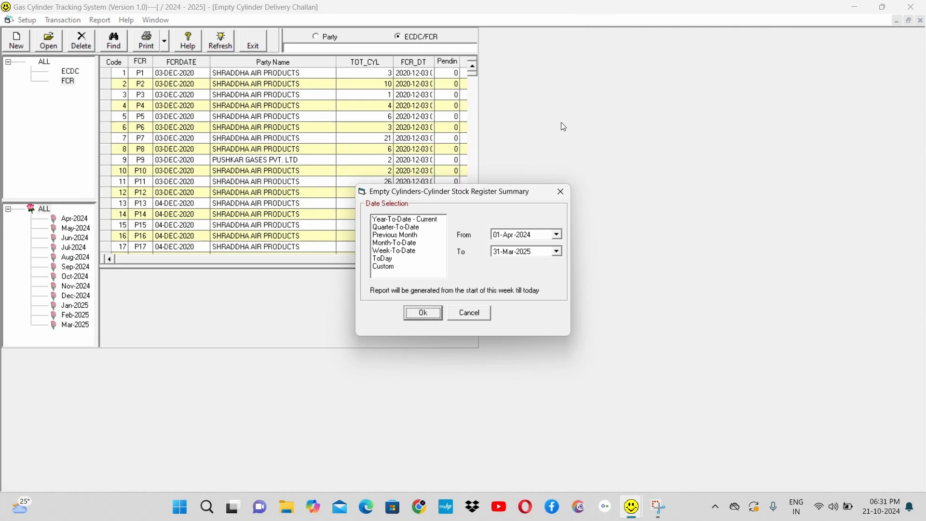
pyautogui.click(477, 314)
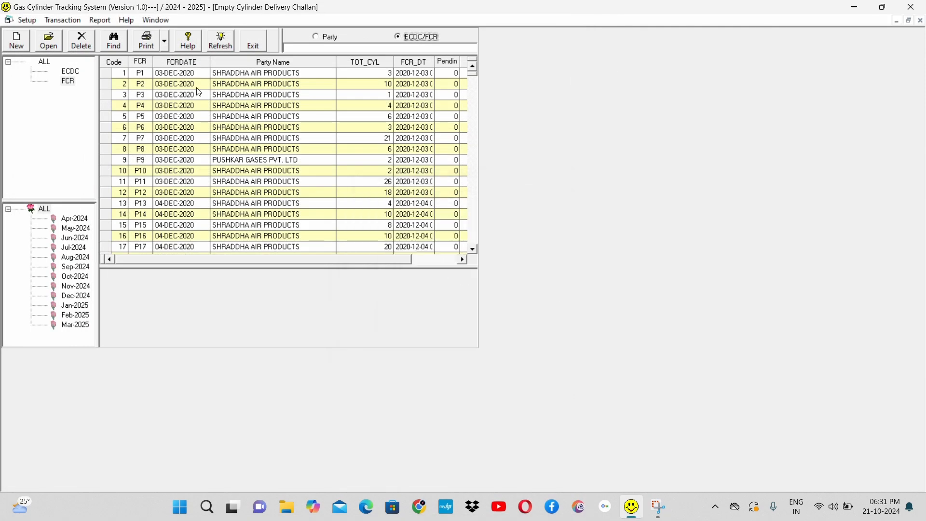
# Step: Open the Cylinder Circulation Card, and set the From Date to 21/Oct/2019 and the item to NITROGEN
pyautogui.click(103, 21)
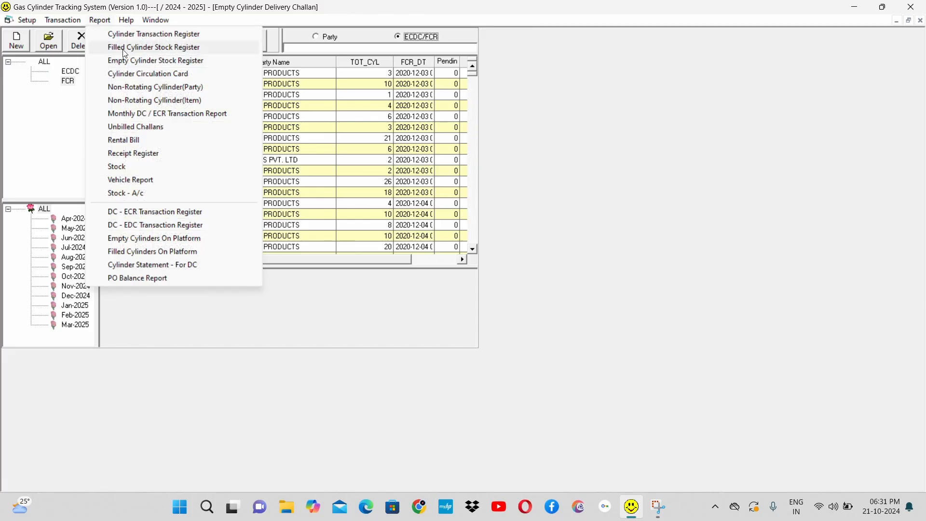
pyautogui.click(167, 76)
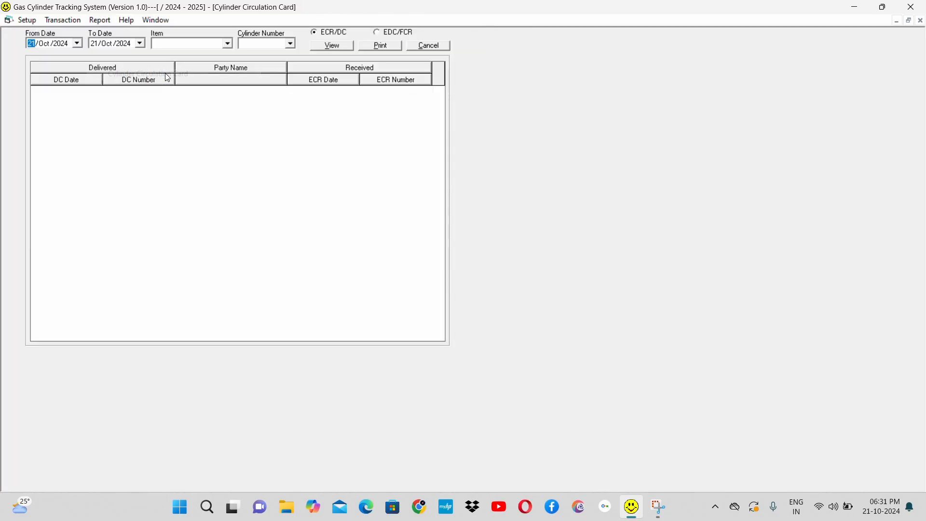
pyautogui.click(62, 42)
pyautogui.write('2019')
pyautogui.click(207, 44)
pyautogui.write('ni')
pyautogui.press('Down')
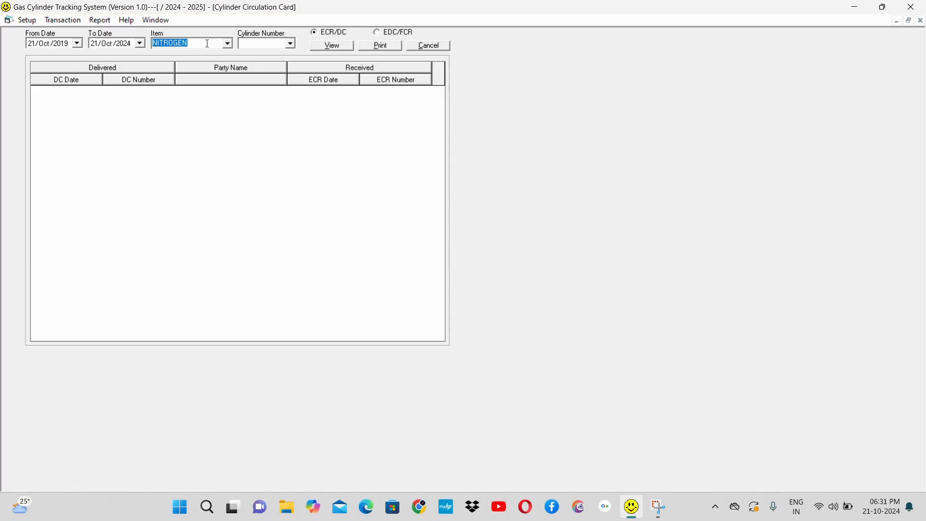
# Step: View the ECR/DC circulation of cylinder N11787, and select its P3447 and P3463 delivery rows in turn
pyautogui.click(292, 44)
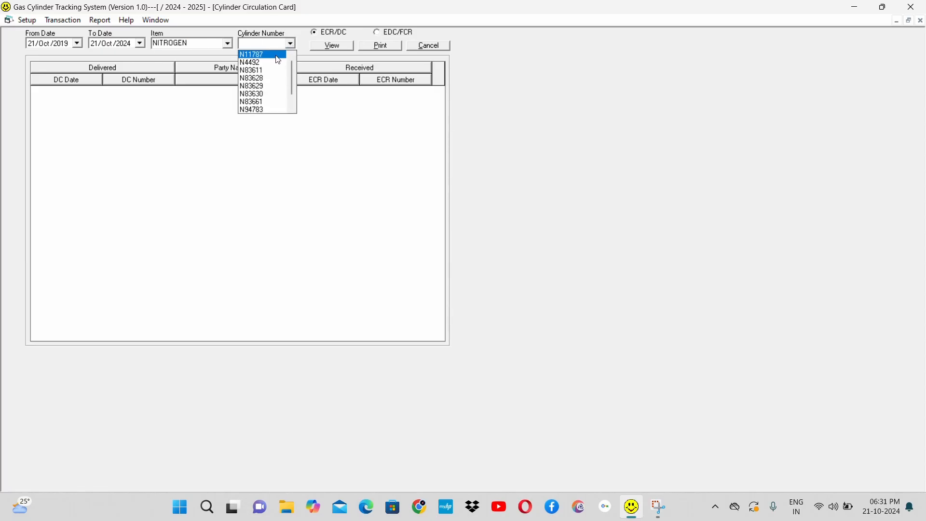
pyautogui.click(278, 56)
pyautogui.click(329, 45)
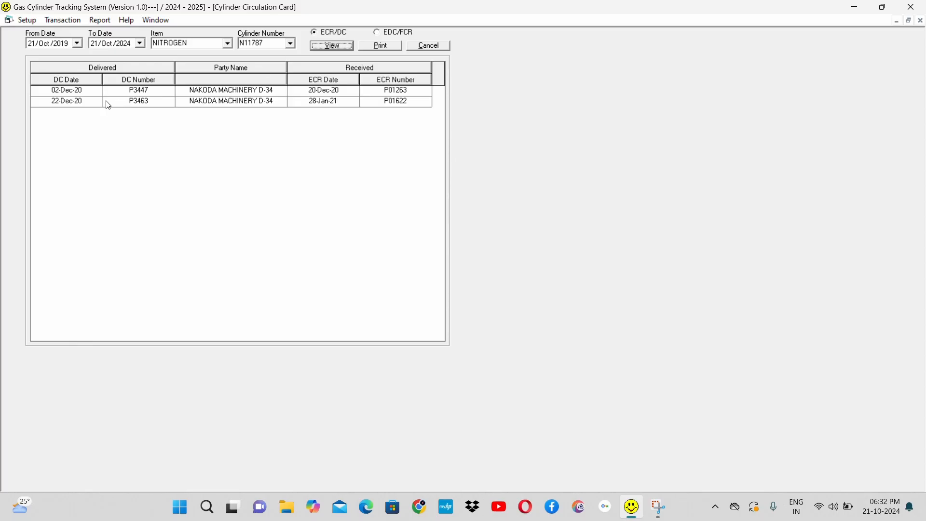
pyautogui.click(145, 95)
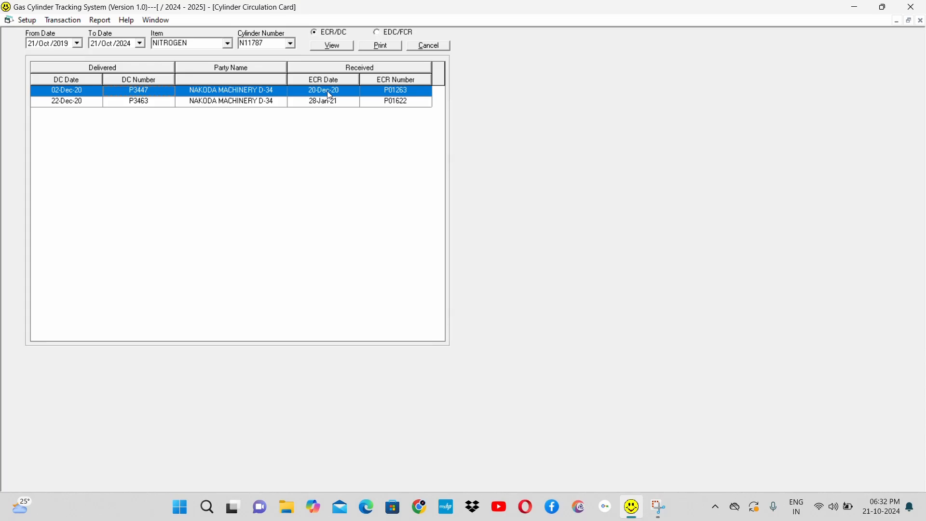
pyautogui.click(69, 103)
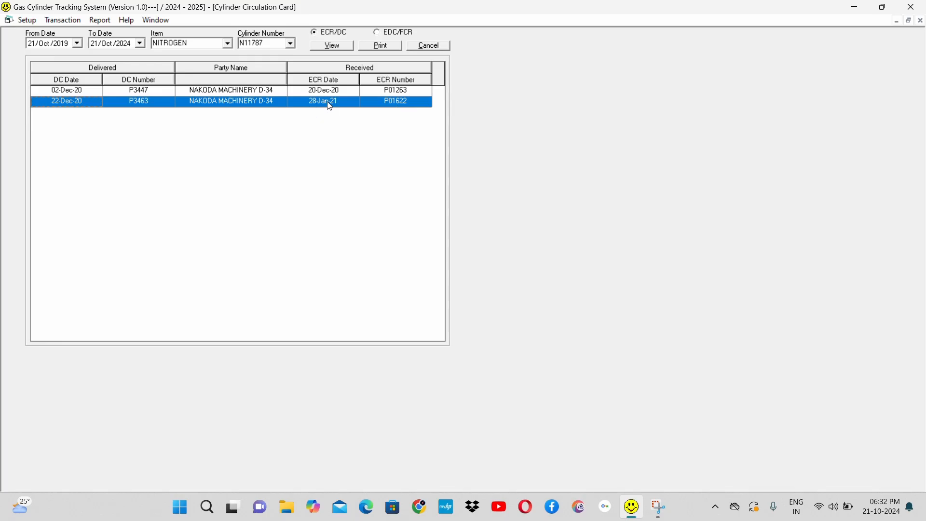
# Step: Try to view the EDC/FCR circulation of cylinder N11787, and close the circulation card
pyautogui.click(381, 33)
pyautogui.click(509, 9)
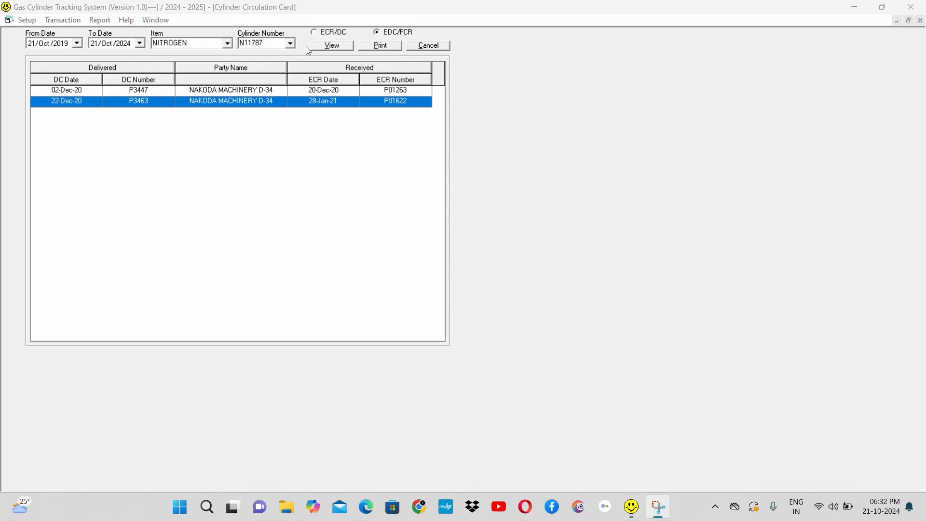
pyautogui.click(335, 49)
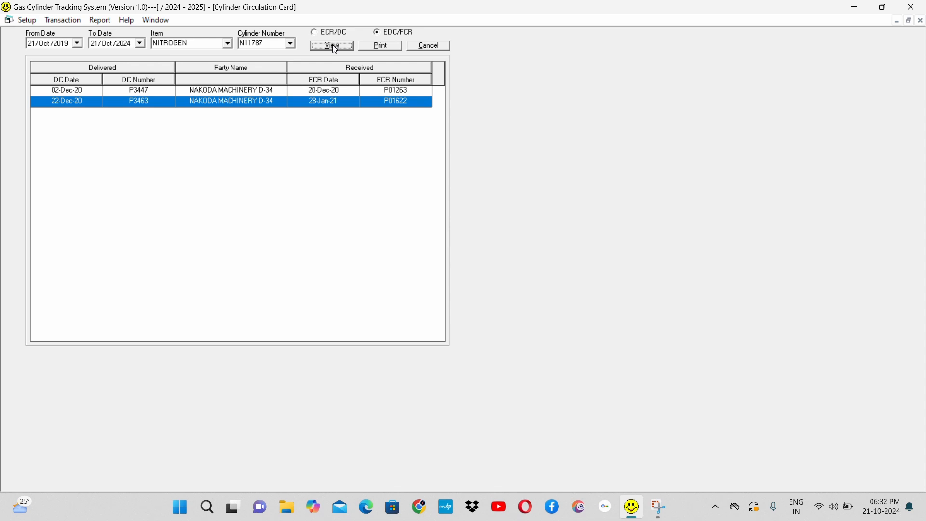
pyautogui.click(335, 49)
pyautogui.click(336, 49)
pyautogui.click(430, 47)
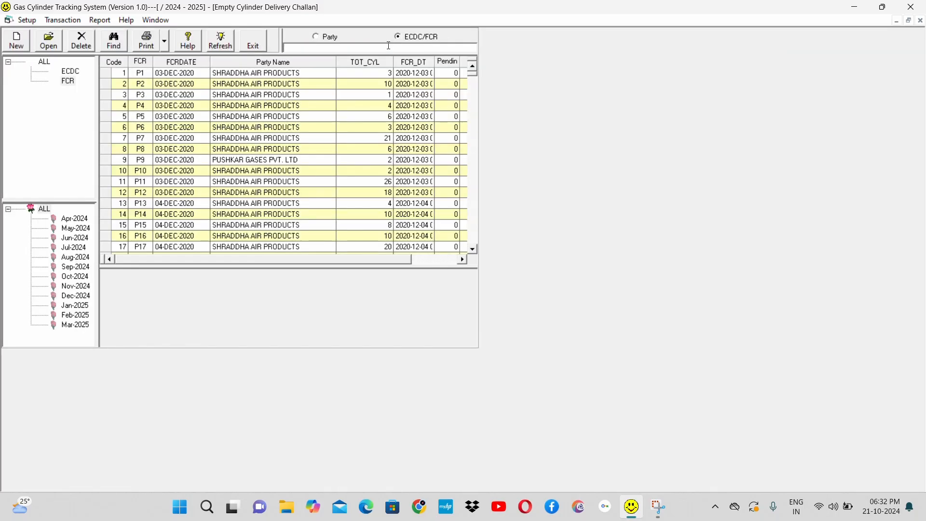
# Step: Reopen the Cylinder Circulation Card with From Date 21/Oct/2015 and item INDUSTRIAL OXYGEN
pyautogui.click(107, 24)
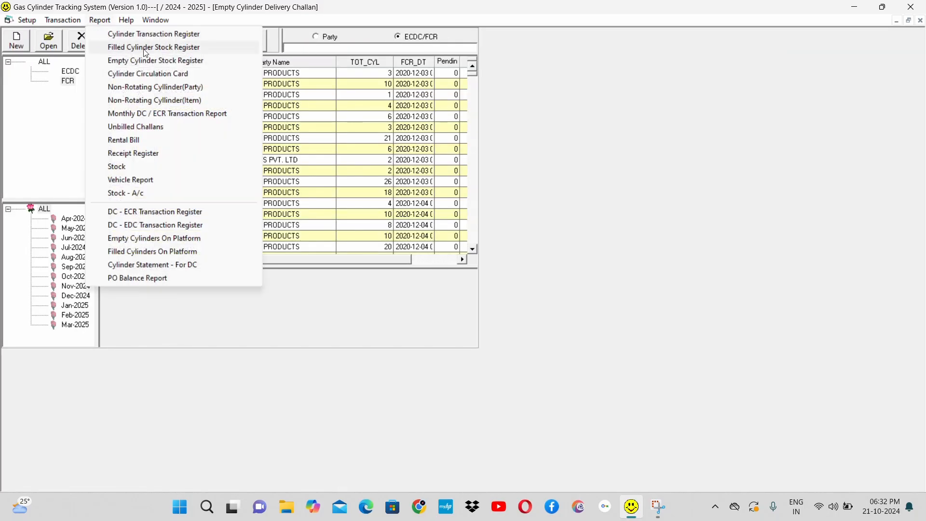
pyautogui.click(171, 76)
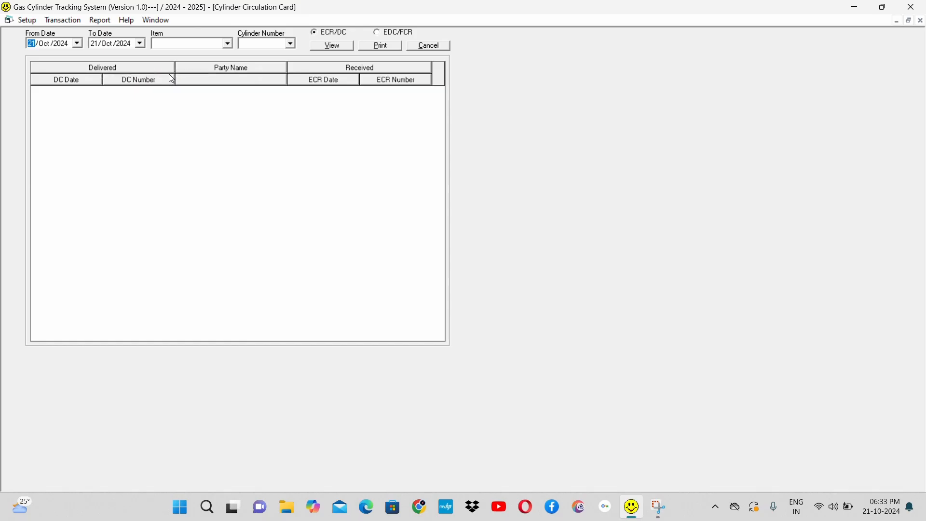
pyautogui.click(65, 44)
pyautogui.press('Tab')
pyautogui.press('Tab')
pyautogui.write('IN')
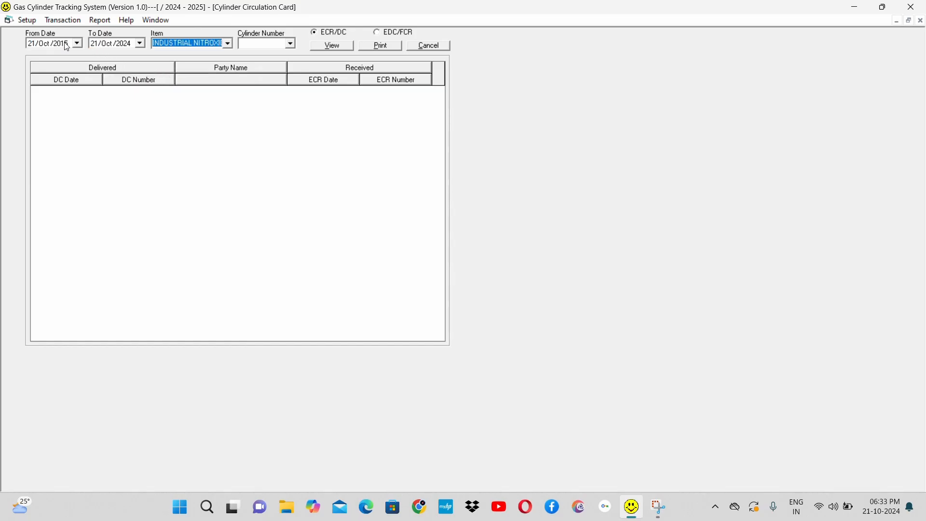
pyautogui.press('Down')
pyautogui.press('Tab')
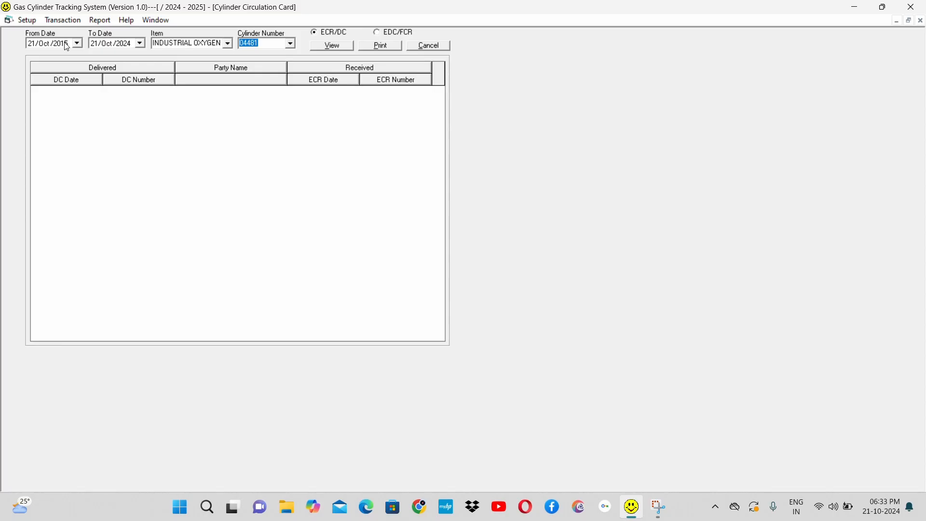
# Step: Choose cylinder number O006 and view its EDC/FCR circulation
pyautogui.press('Down')
pyautogui.press('Down')
pyautogui.press('Down')
pyautogui.press('Down')
pyautogui.press('Tab')
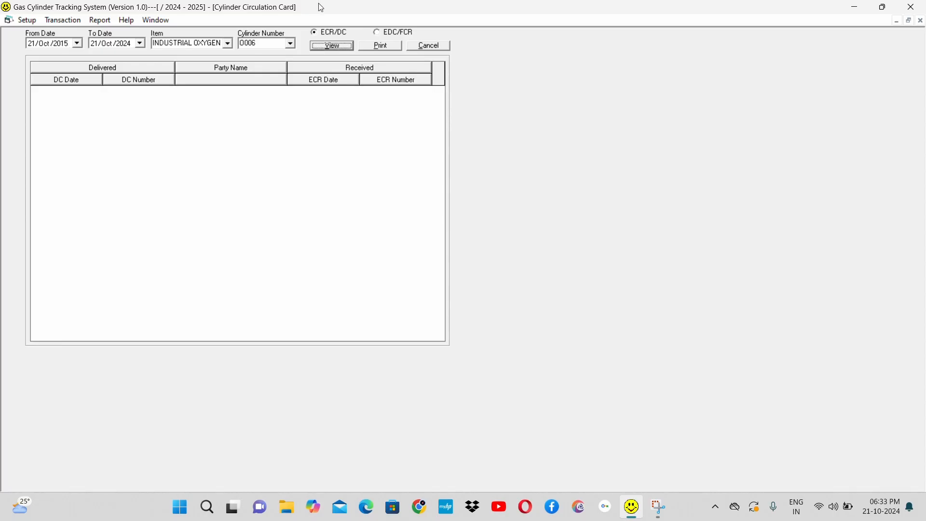
pyautogui.click(379, 34)
pyautogui.click(332, 46)
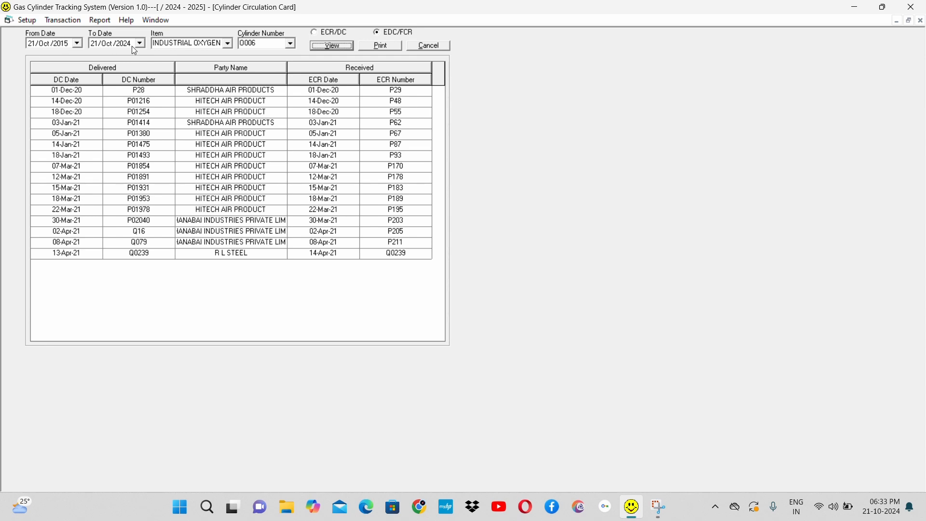
# Step: Examine cylinder O006's delivery and receipt rows from P28 down to the R L STEEL entry, and close the card
pyautogui.click(265, 40)
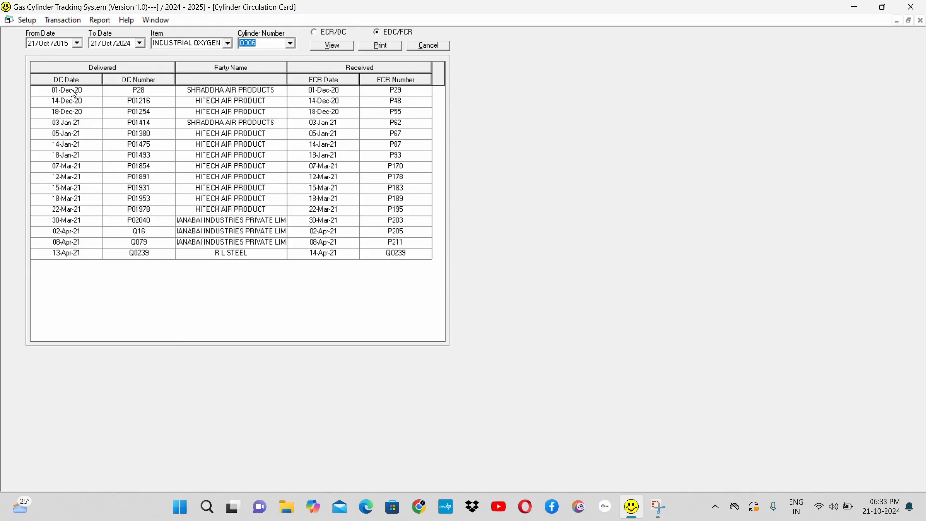
pyautogui.click(148, 91)
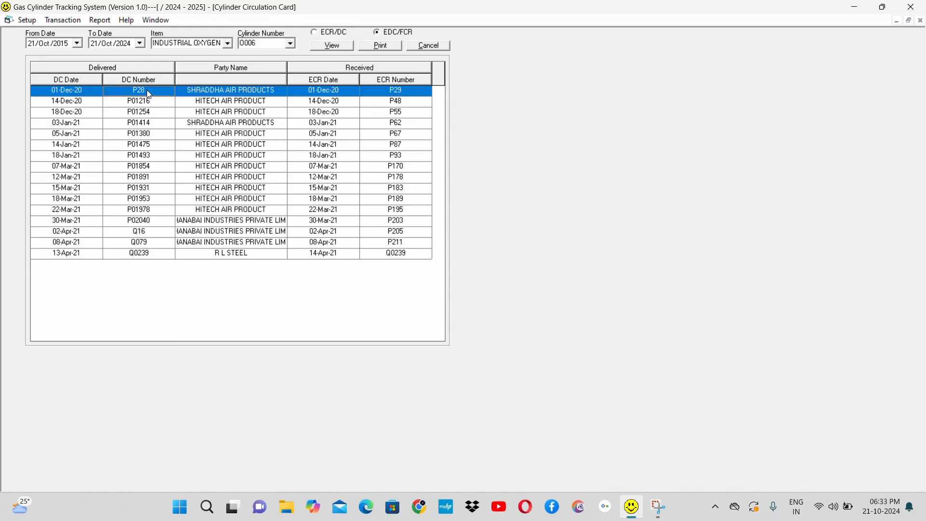
pyautogui.click(237, 94)
pyautogui.click(225, 103)
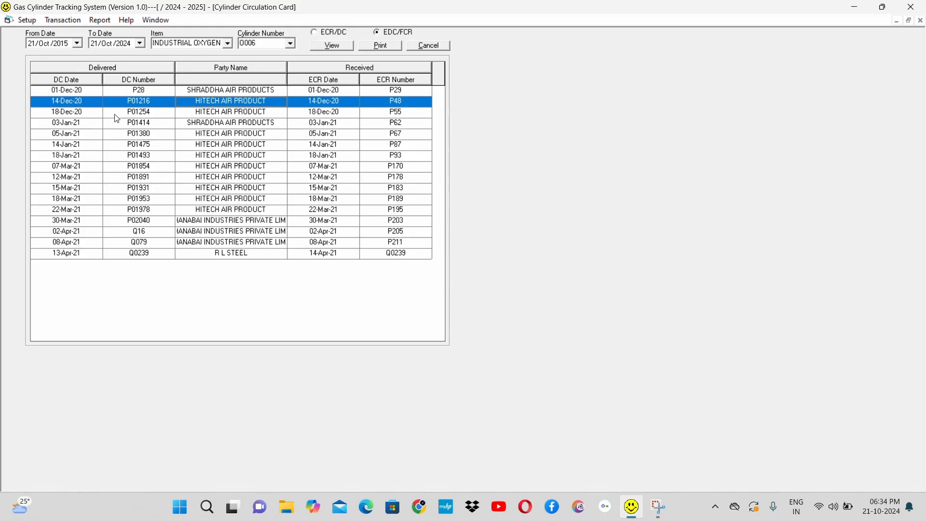
pyautogui.click(149, 113)
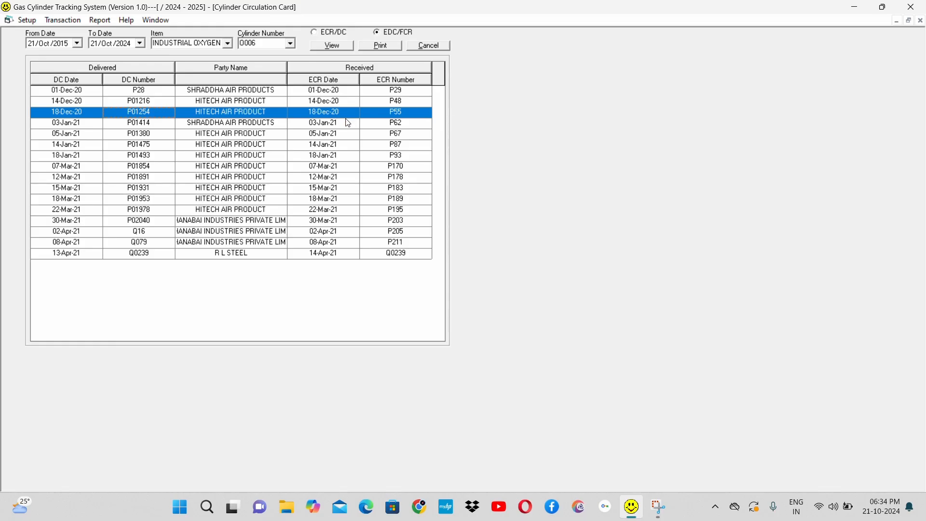
pyautogui.click(254, 123)
pyautogui.press('Down')
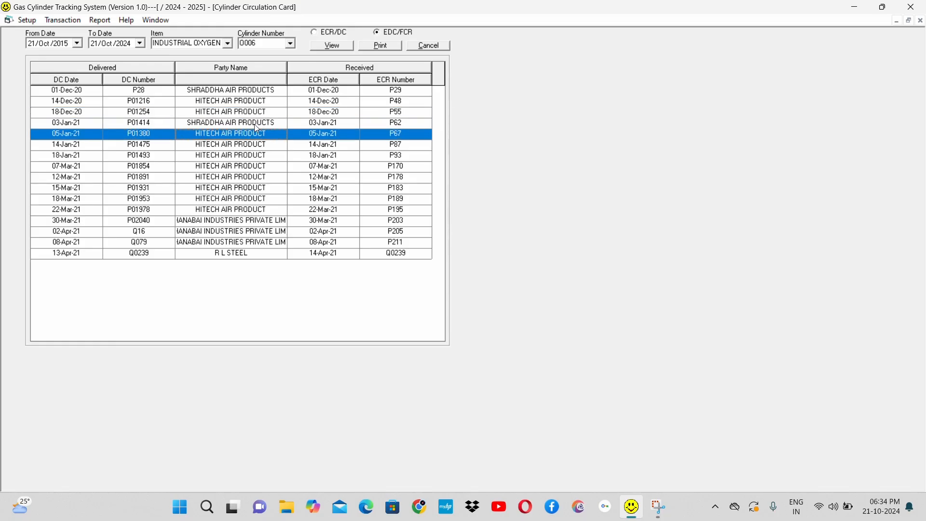
pyautogui.press('Down')
pyautogui.press('Down')
pyautogui.press('Down')
pyautogui.press('Down')
pyautogui.press('Down')
pyautogui.press('Down')
pyautogui.press('Down')
pyautogui.press('Down')
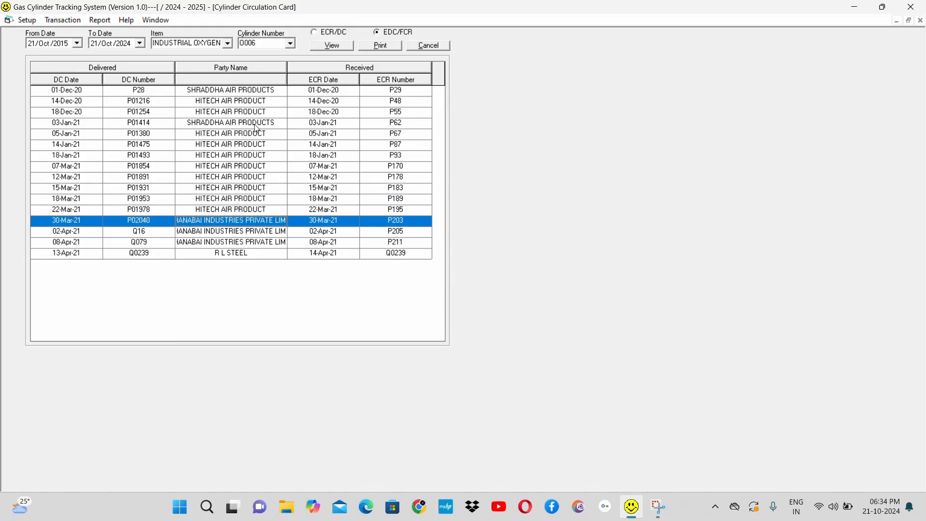
pyautogui.press('Down')
pyautogui.press('Down')
pyautogui.press('Down')
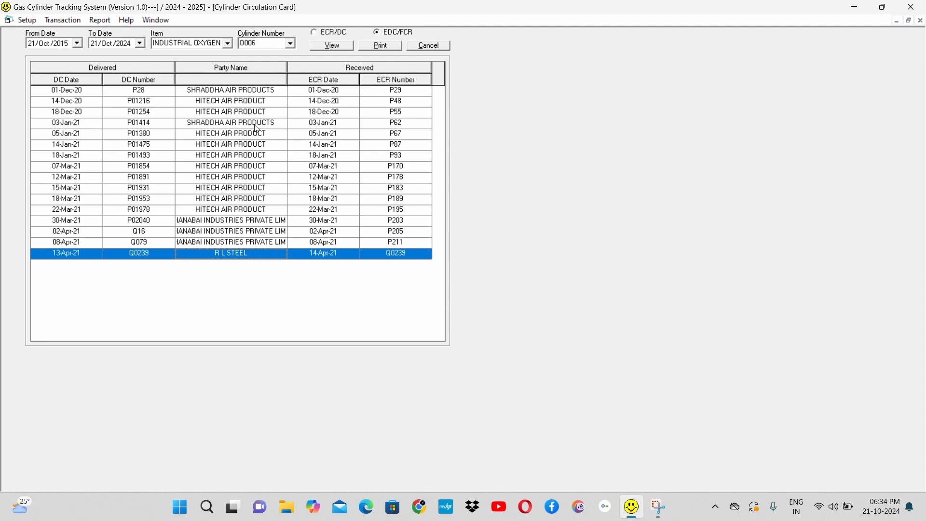
pyautogui.click(434, 47)
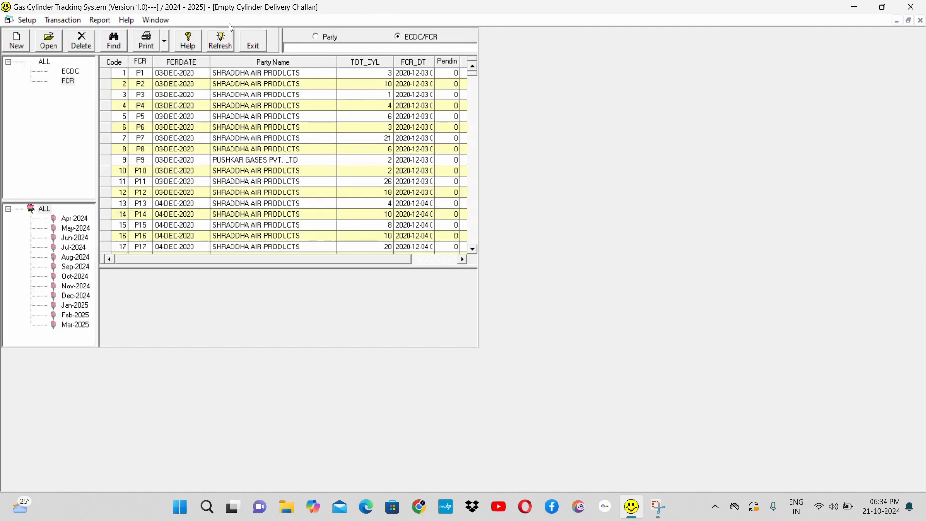
# Step: Generate the party-wise Non-Rotating Cylinder report for A TO Z ENGINEERING, 01-Apr-2024 to 31-Mar-2025, with damage charges of 10
pyautogui.click(104, 20)
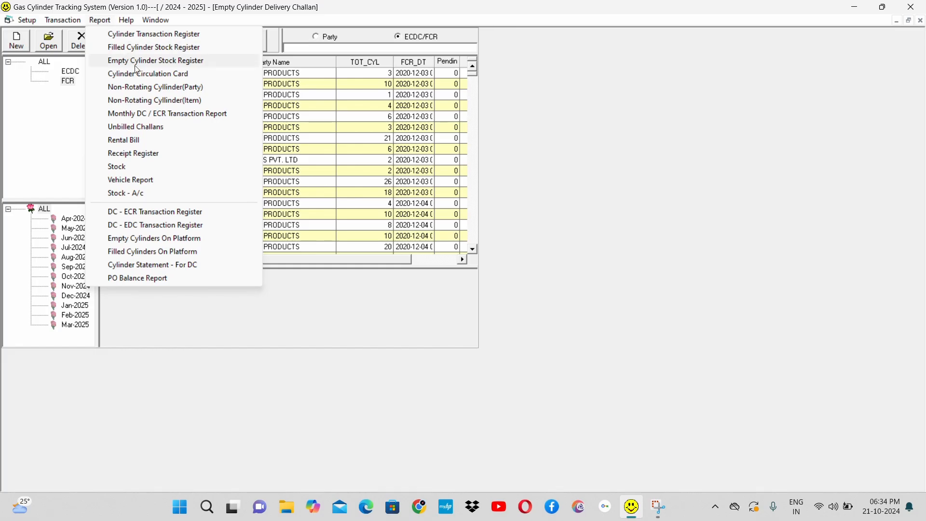
pyautogui.click(171, 90)
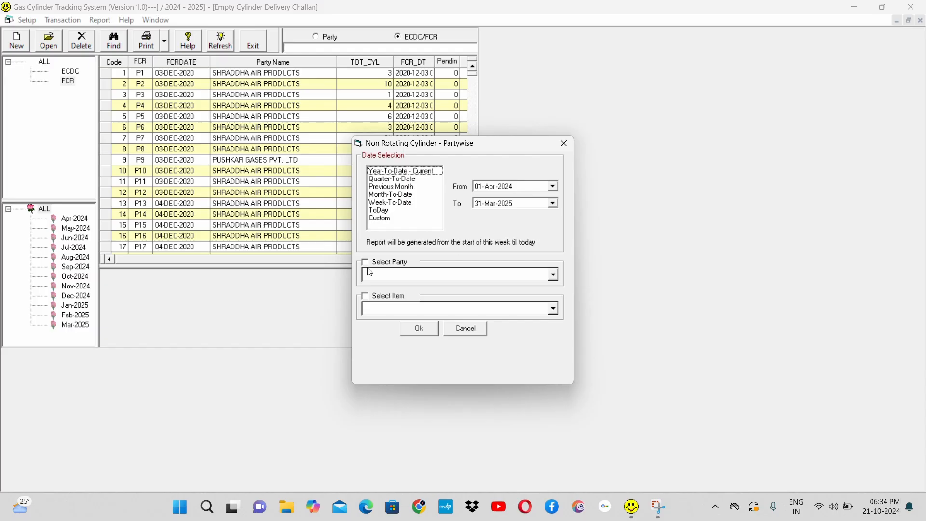
pyautogui.click(381, 264)
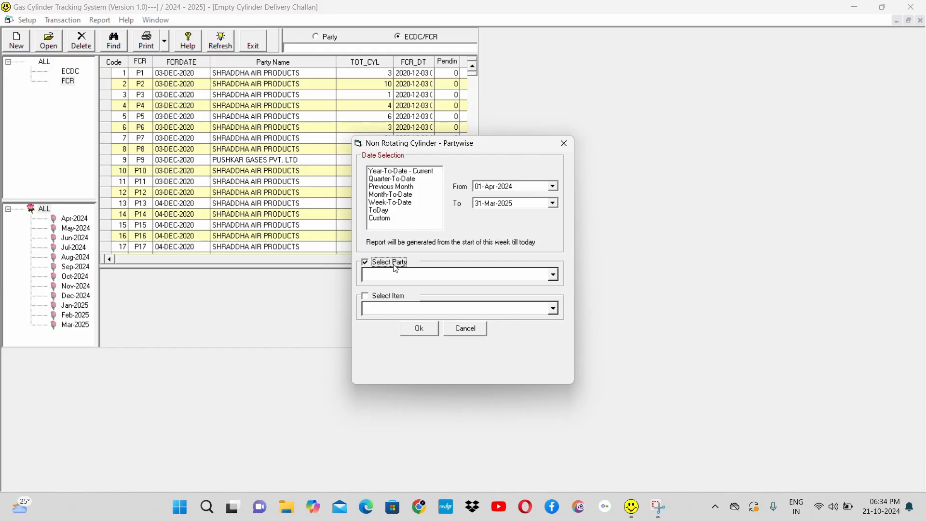
pyautogui.click(554, 274)
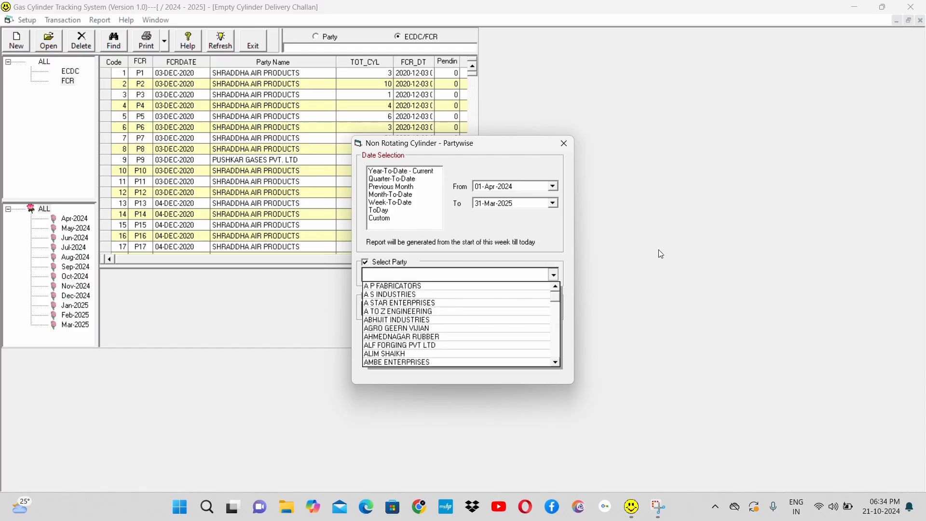
pyautogui.click(399, 312)
pyautogui.click(421, 331)
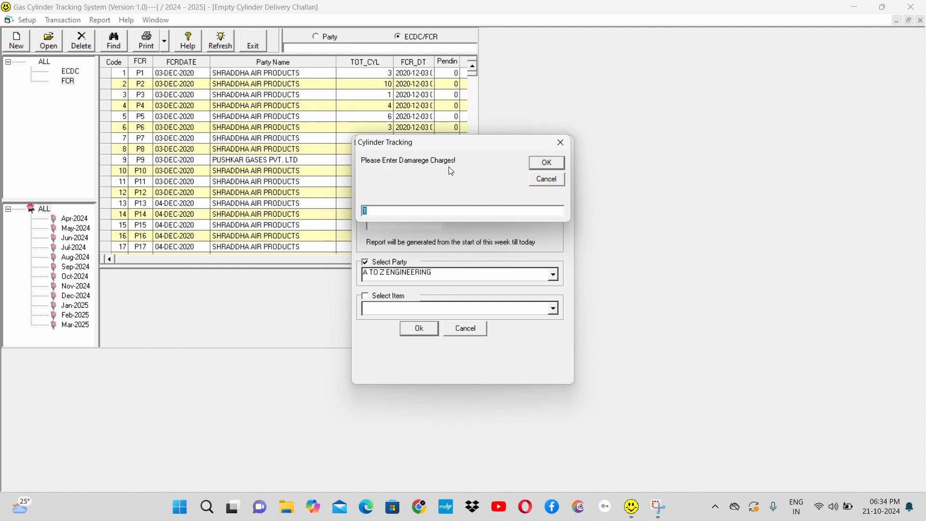
pyautogui.write('10')
pyautogui.press('Return')
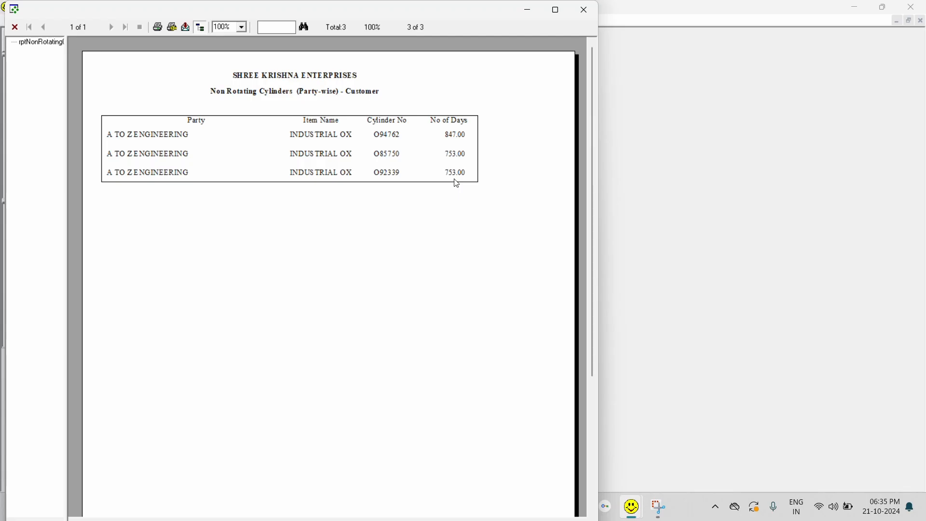
# Step: Regenerate the party-wise non-rotating report for A TO Z ENGINEERING with To date 31-Oct-2024 and damage charges of 1, and close the preview
pyautogui.click(588, 18)
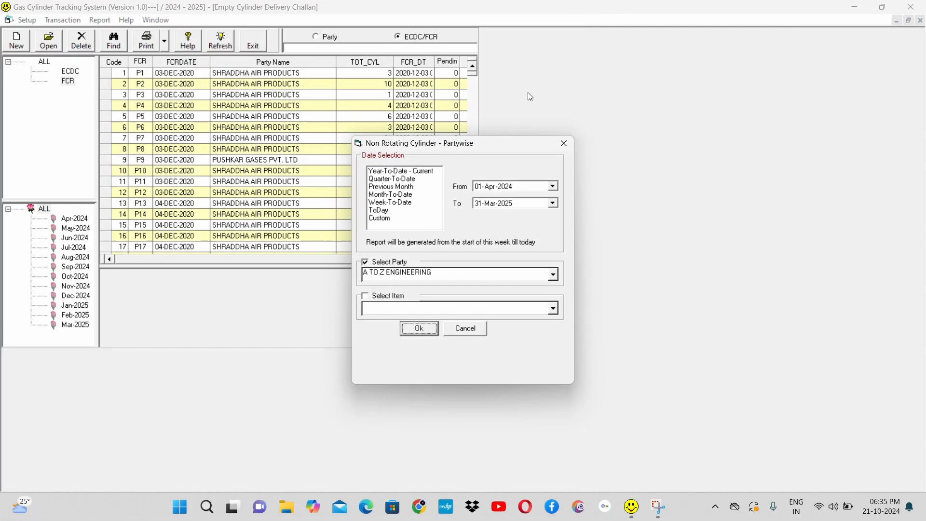
pyautogui.click(479, 205)
pyautogui.press('Right')
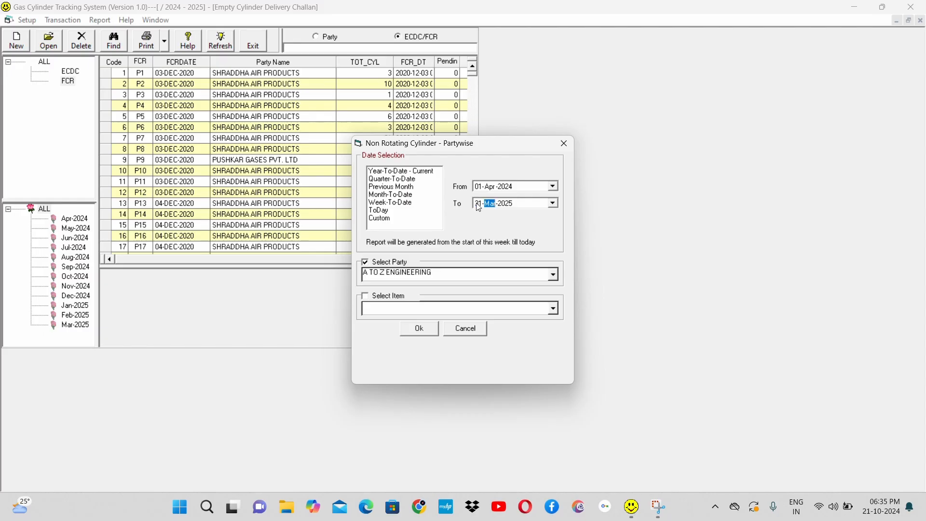
pyautogui.write('10')
pyautogui.press('Right')
pyautogui.click(418, 330)
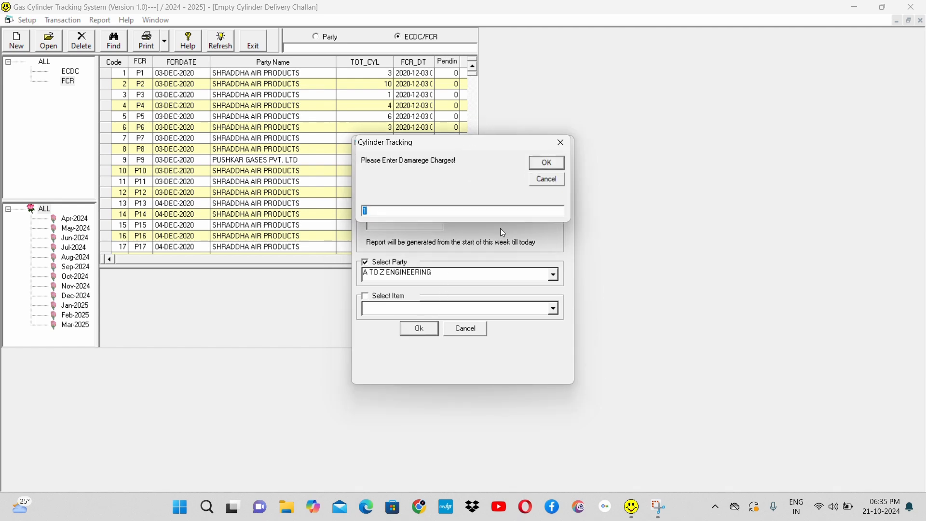
pyautogui.click(547, 164)
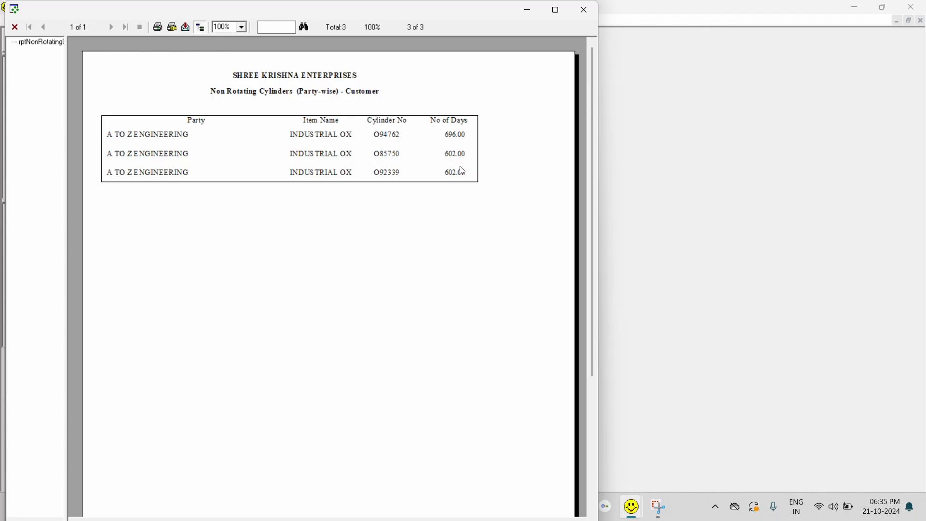
pyautogui.click(584, 10)
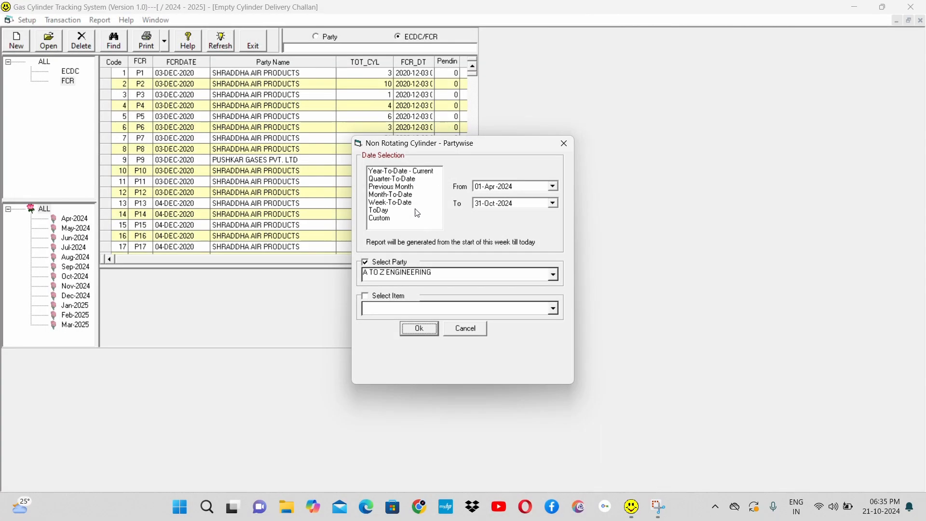
# Step: Generate the party-wise non-rotating report for item NITROGEN without a party filter, with damage charges of 1, and close the report
pyautogui.click(397, 300)
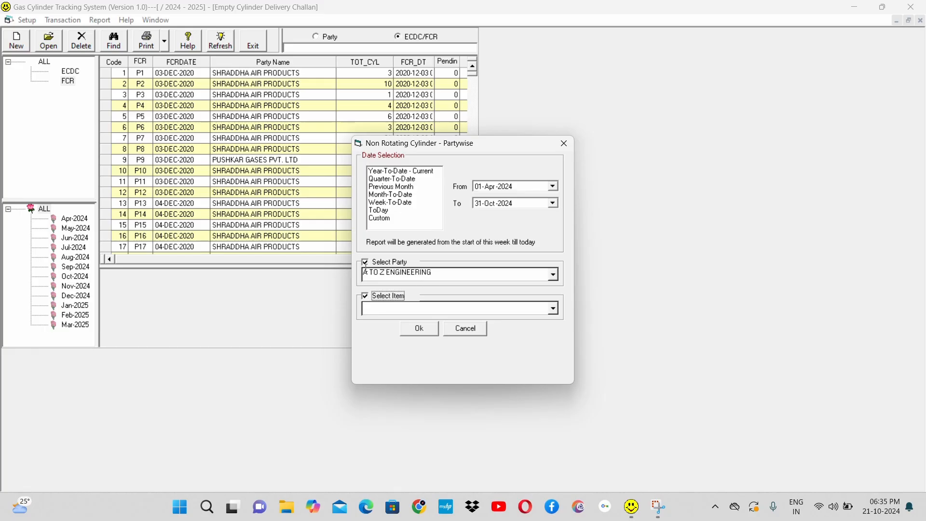
pyautogui.click(387, 262)
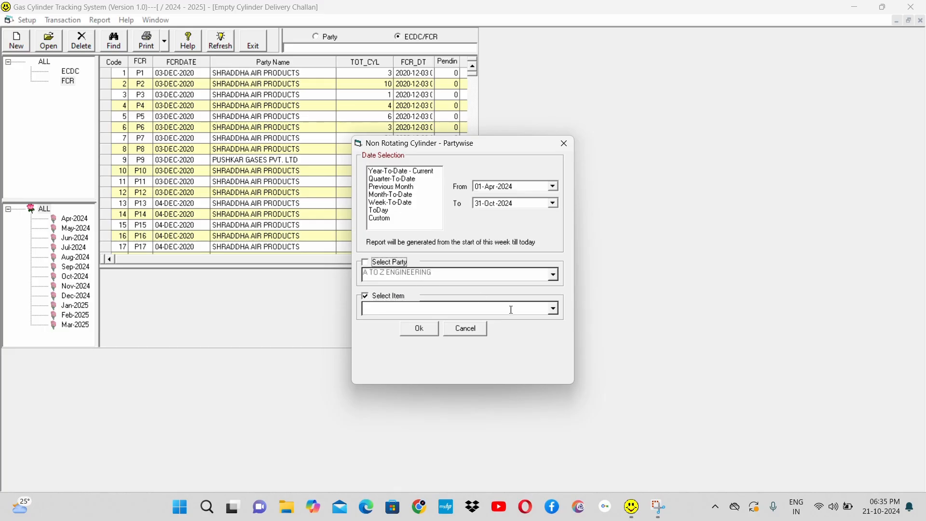
pyautogui.click(555, 310)
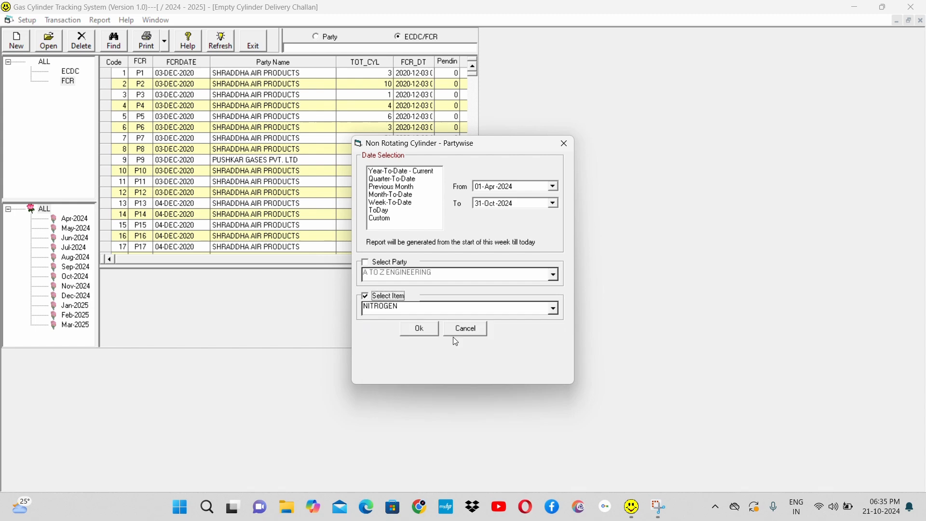
pyautogui.click(419, 330)
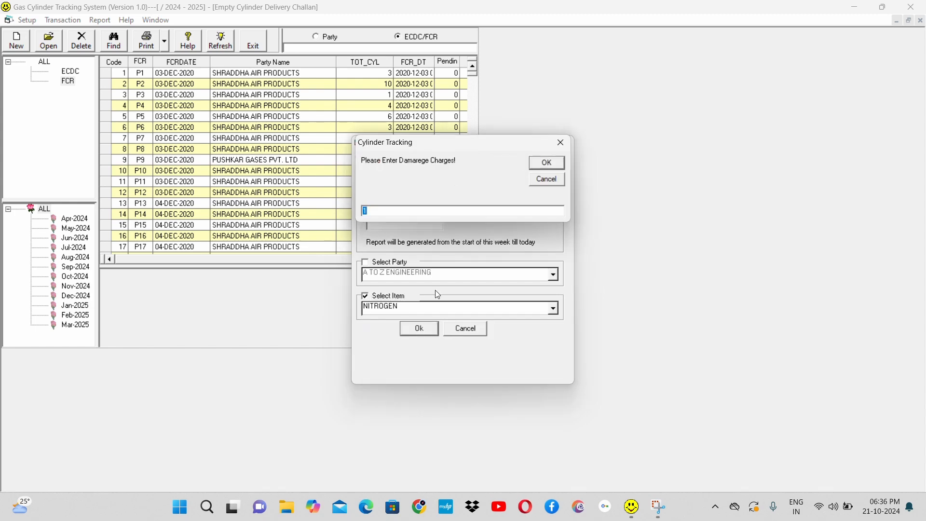
pyautogui.click(547, 166)
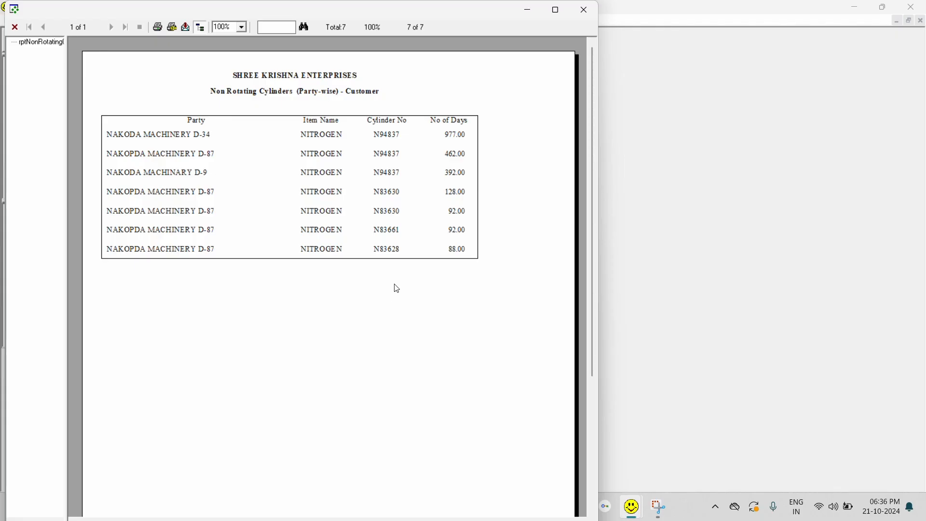
pyautogui.click(584, 10)
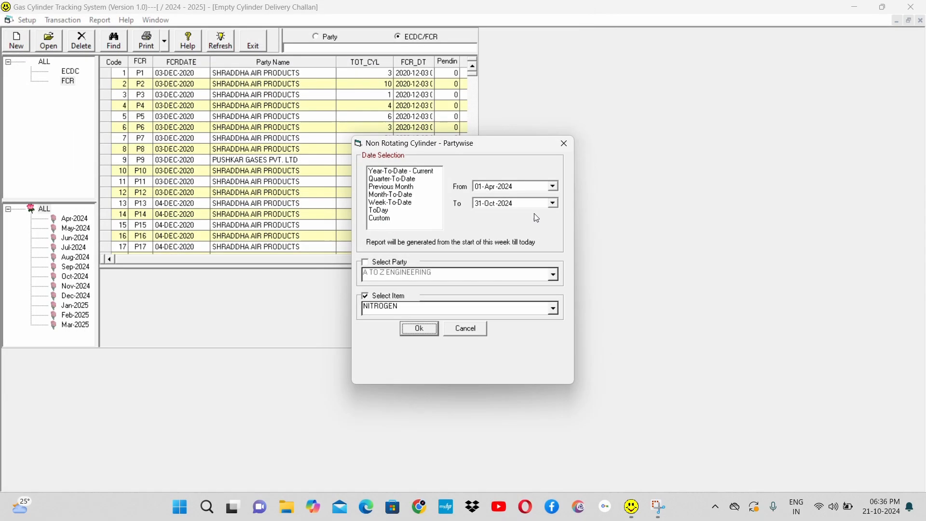
pyautogui.click(479, 330)
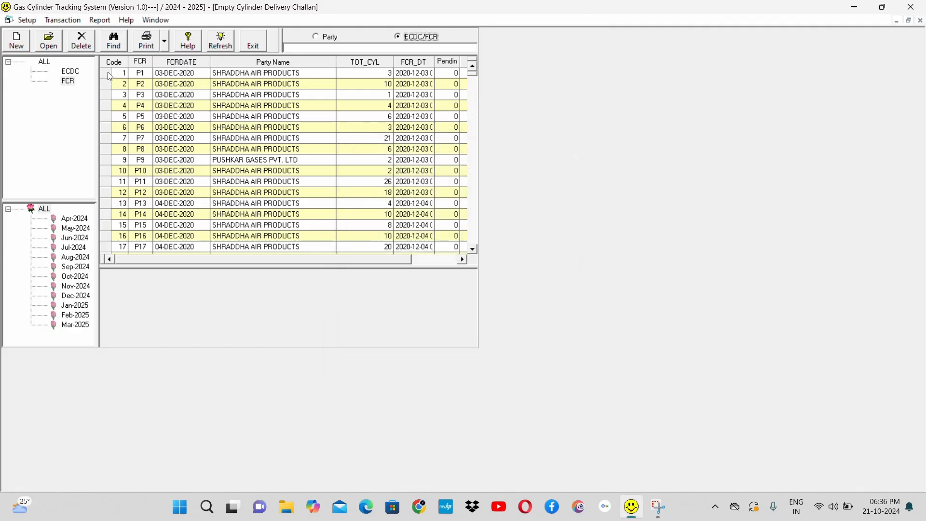
# Step: Open the item-wise Non-Rotating Cylinder report, enable its item filter to look at the options, and cancel it
pyautogui.click(100, 20)
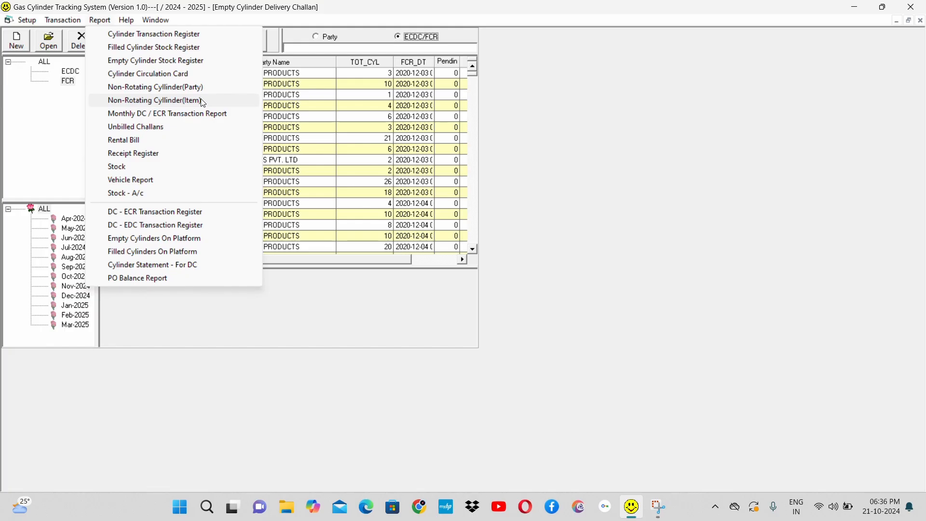
pyautogui.click(193, 104)
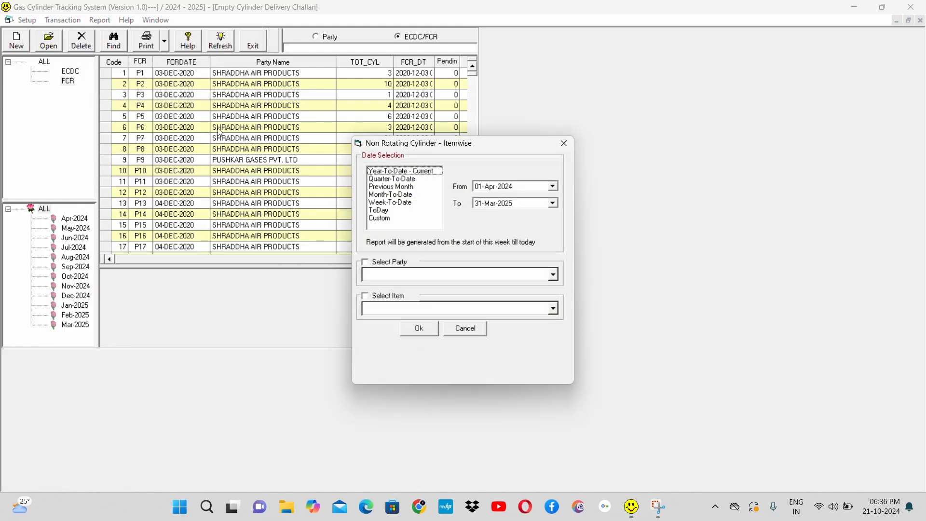
pyautogui.click(390, 299)
pyautogui.click(555, 310)
pyautogui.click(556, 310)
pyautogui.click(467, 330)
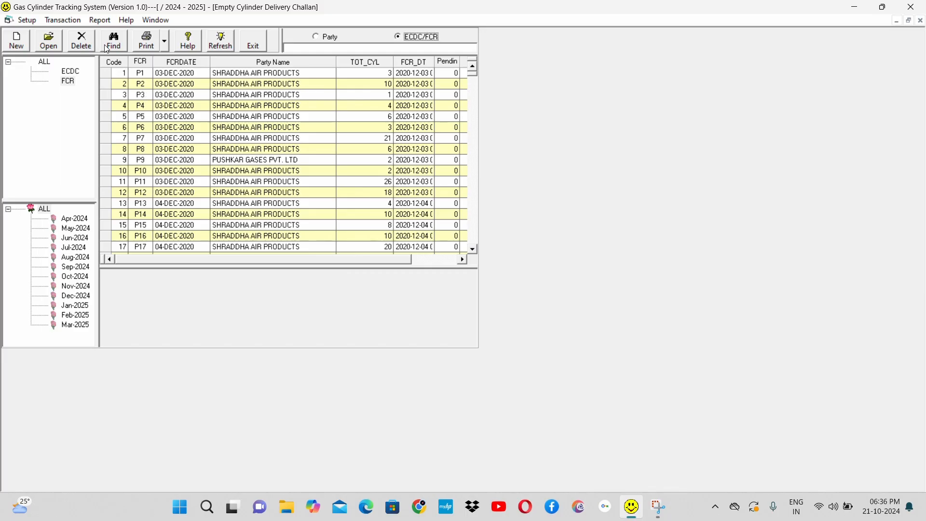
# Step: Open the Monthly DC / ECR Transaction Report and choose the company SHREE KRISHNA ENTERPRISES
pyautogui.click(99, 22)
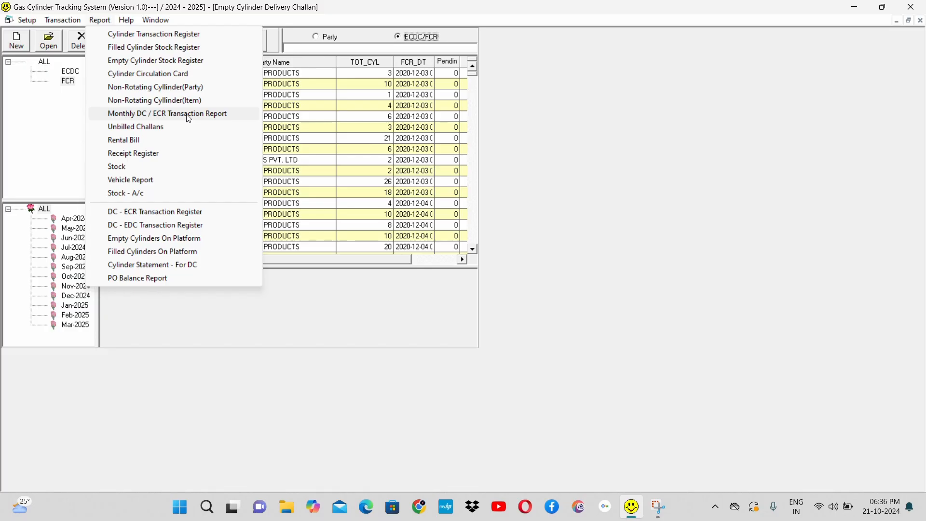
pyautogui.click(189, 116)
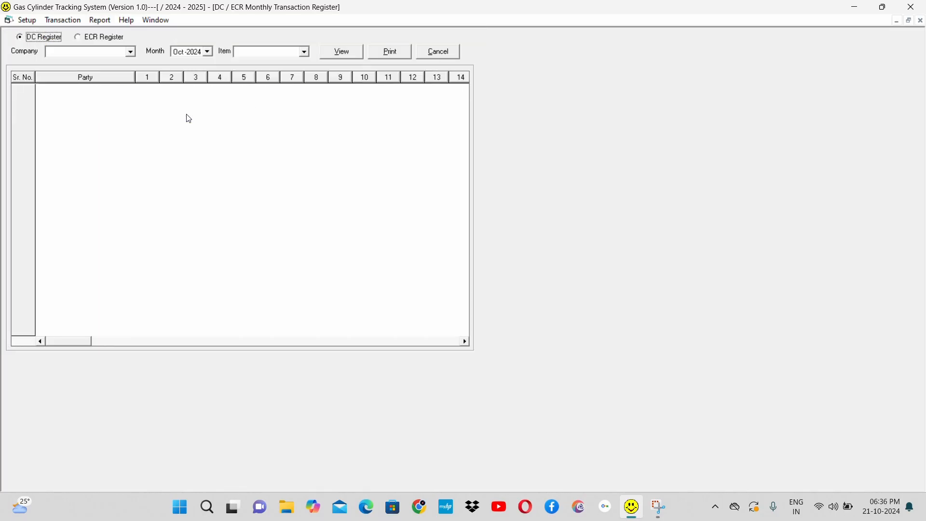
pyautogui.click(132, 53)
pyautogui.click(120, 62)
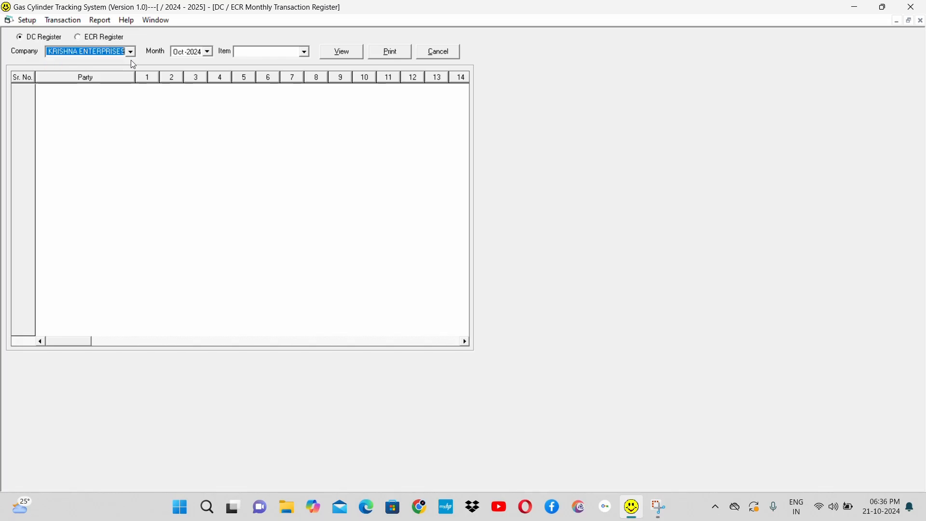
# Step: Choose the item INDUSTRIAL OXYGEN and view the DC register for Oct-2024
pyautogui.click(305, 52)
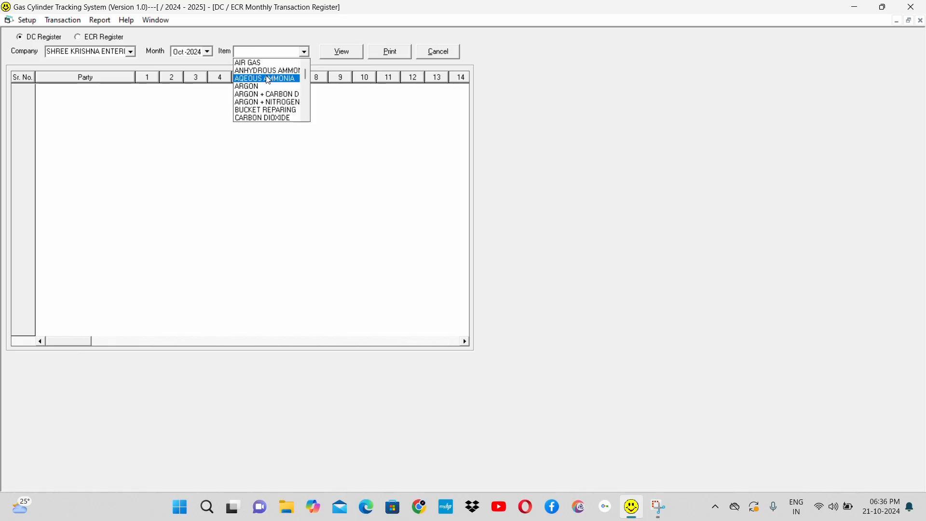
pyautogui.press('Down')
pyautogui.press('Down')
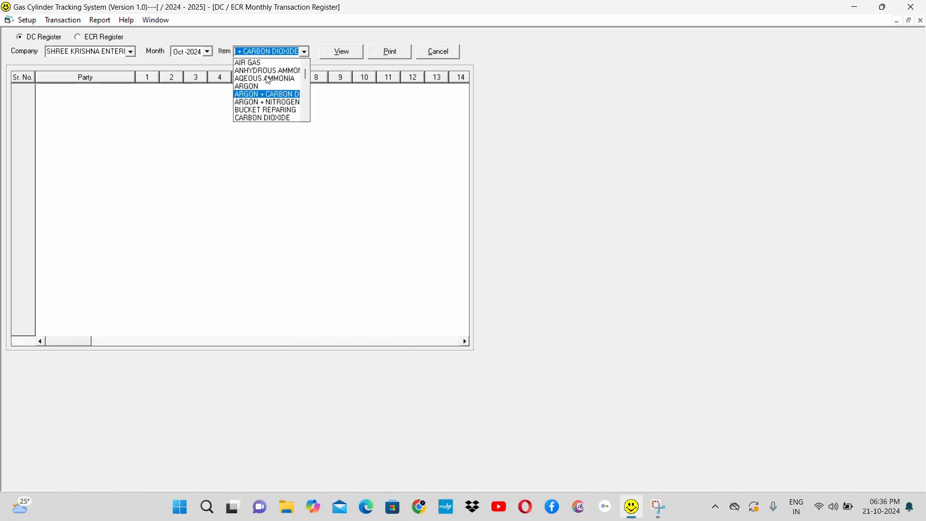
pyautogui.press('Down')
pyautogui.press('Down')
pyautogui.press('Down')
pyautogui.press('Down')
pyautogui.press('Down')
pyautogui.press('Down')
pyautogui.press('Down')
pyautogui.press('Down')
pyautogui.press('Down')
pyautogui.press('Down')
pyautogui.press('Down')
pyautogui.press('Down')
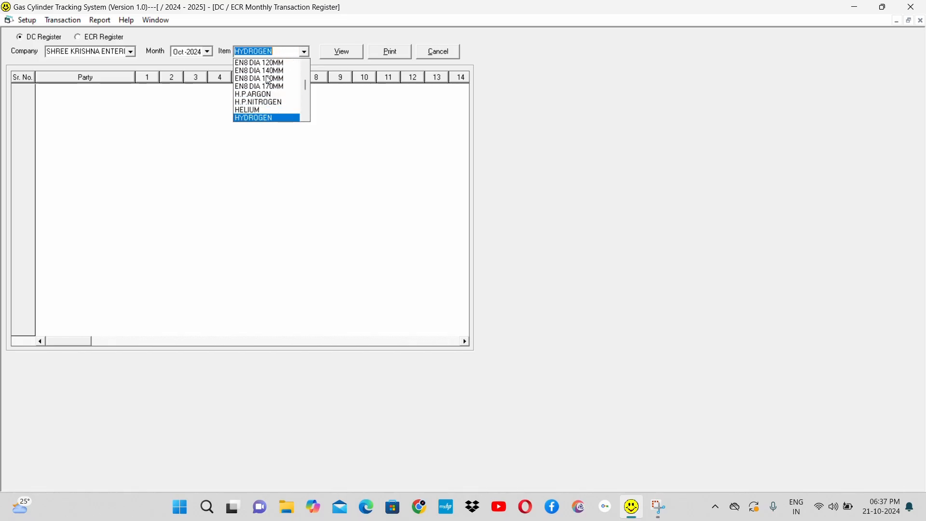
pyautogui.press('Down')
pyautogui.press('Down')
pyautogui.press('Down')
pyautogui.press('Up')
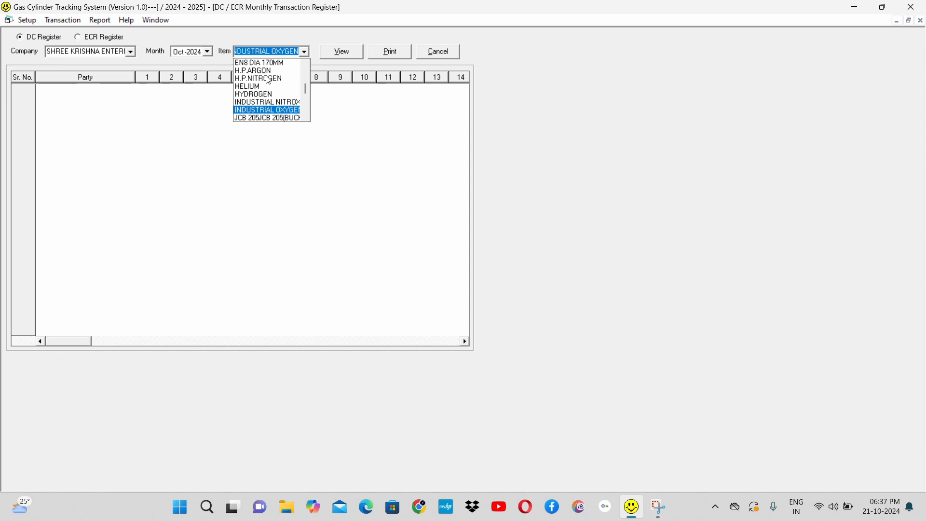
pyautogui.press('Tab')
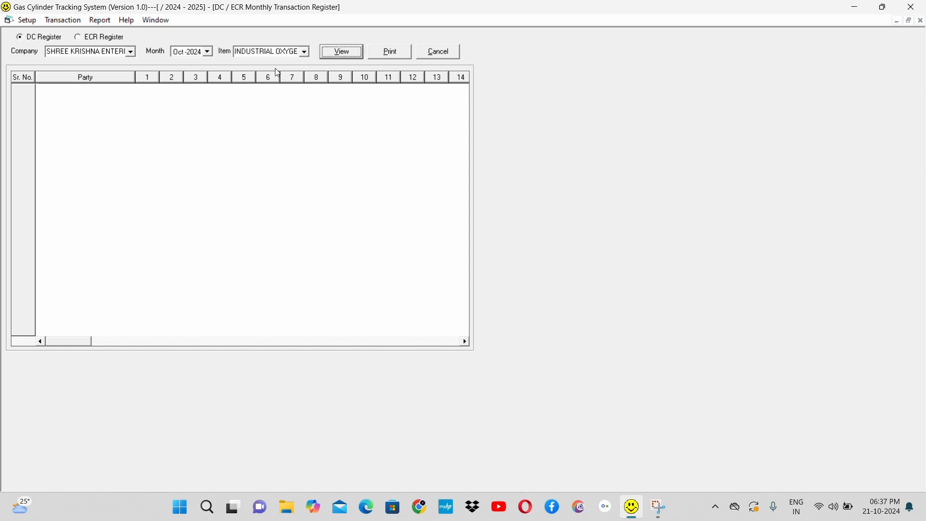
pyautogui.click(350, 52)
# Step: Set the DC register's month to Oct-2019 and view it
pyautogui.click(206, 52)
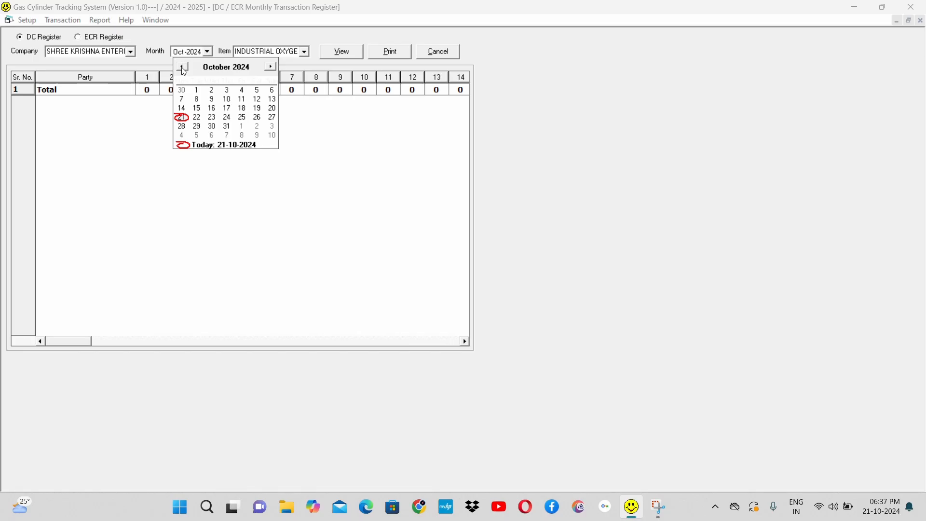
pyautogui.click(248, 67)
pyautogui.click(256, 73)
pyautogui.click(257, 72)
pyautogui.click(256, 73)
pyautogui.click(256, 73)
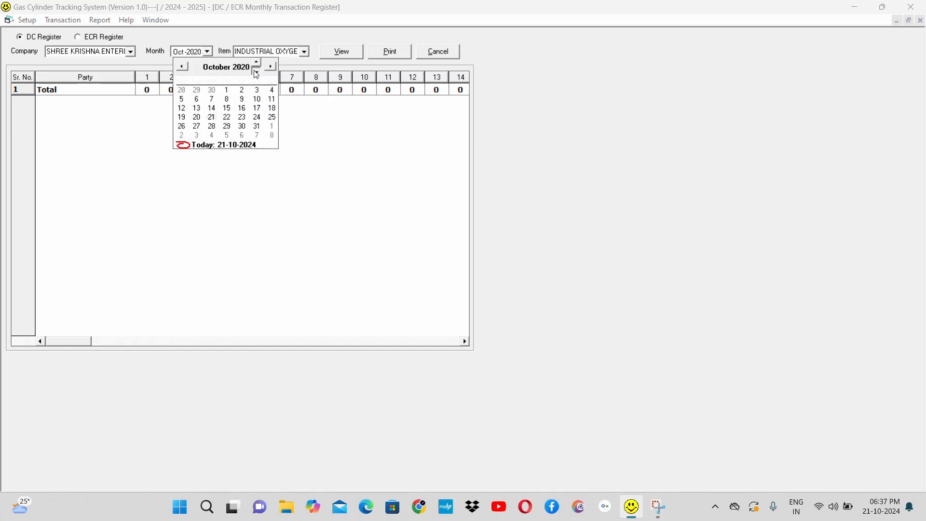
pyautogui.click(256, 72)
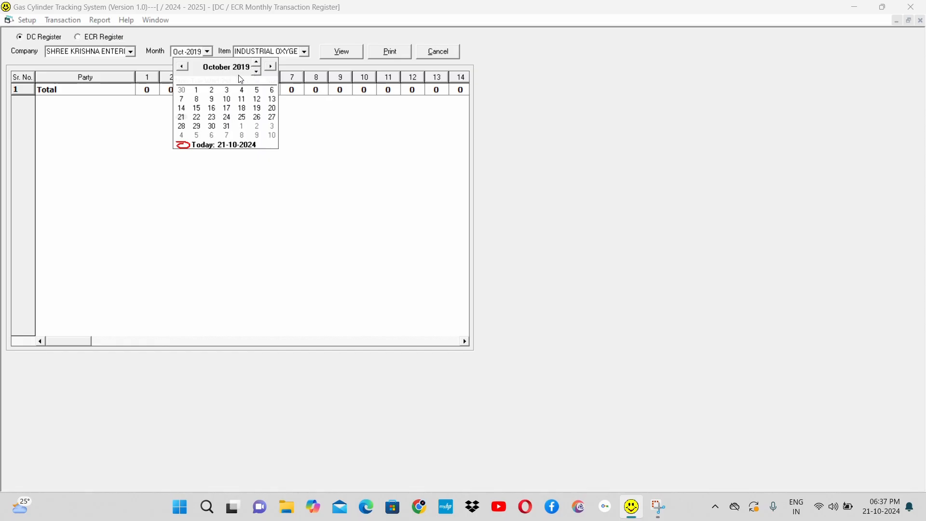
pyautogui.click(217, 70)
pyautogui.click(192, 54)
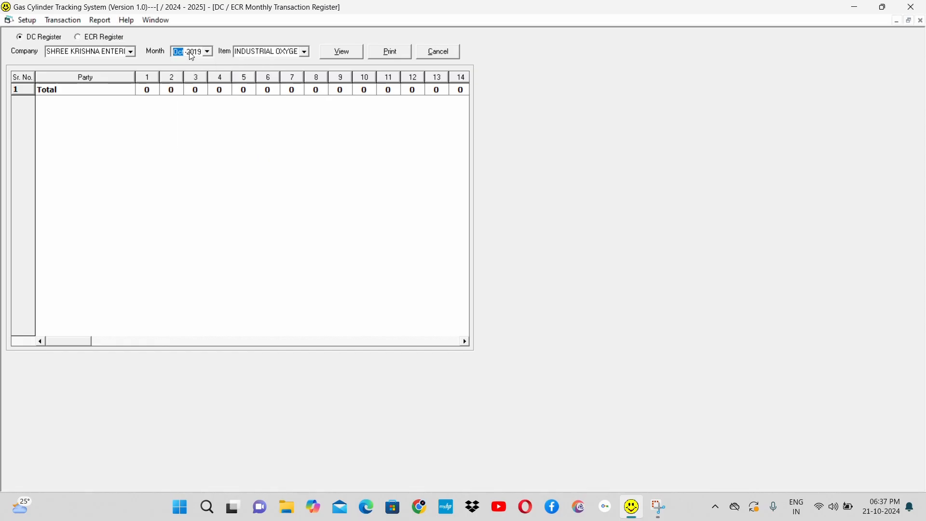
pyautogui.click(349, 52)
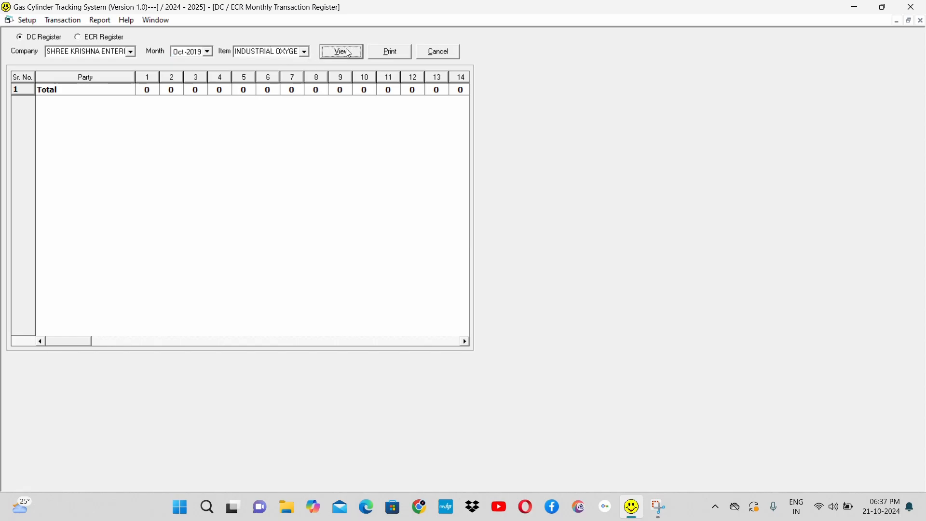
# Step: Set the register's month to Oct-2020 and view the party-wise DC transactions
pyautogui.click(196, 51)
pyautogui.press('Up')
pyautogui.click(353, 53)
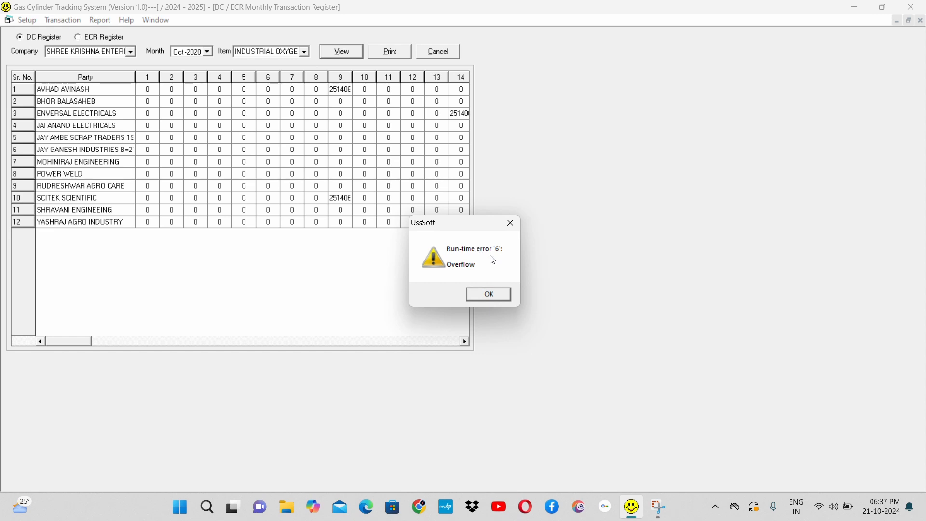
pyautogui.moveTo(452, 226); pyautogui.dragTo(841, 495)
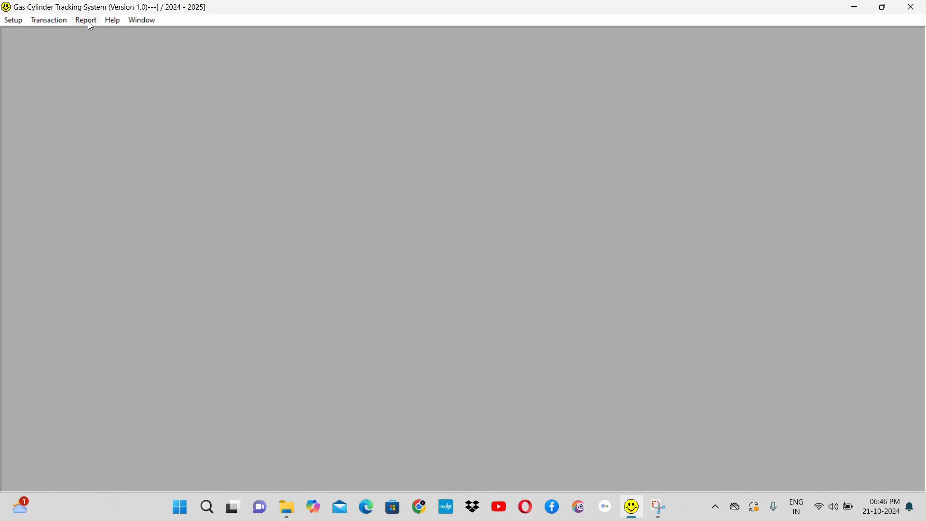
# Step: Generate the Unbilled Challans report for 01-Apr-2024 to 31-Mar-2025, and close it
pyautogui.click(87, 21)
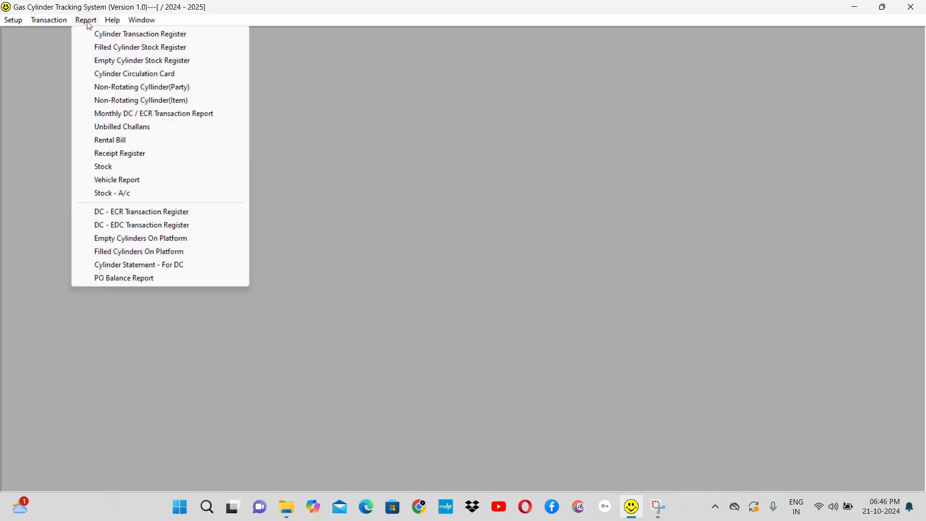
pyautogui.click(140, 130)
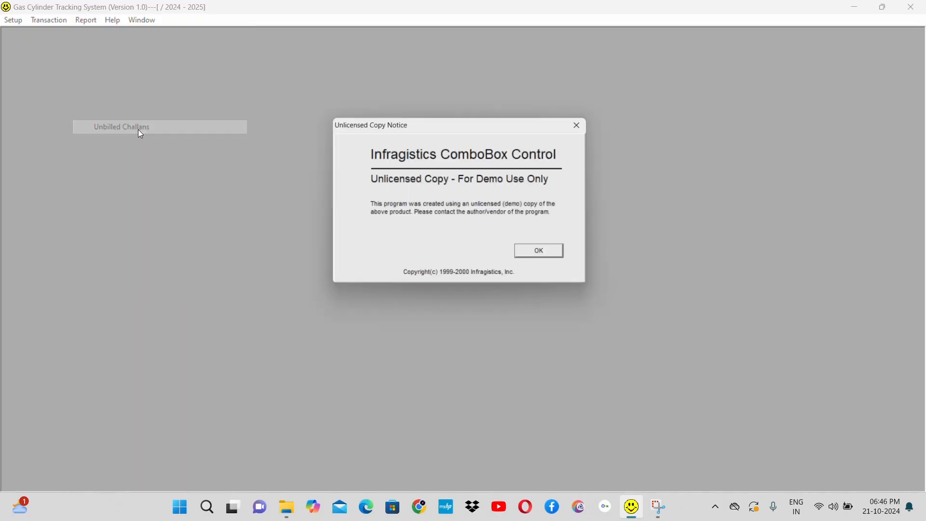
pyautogui.click(550, 257)
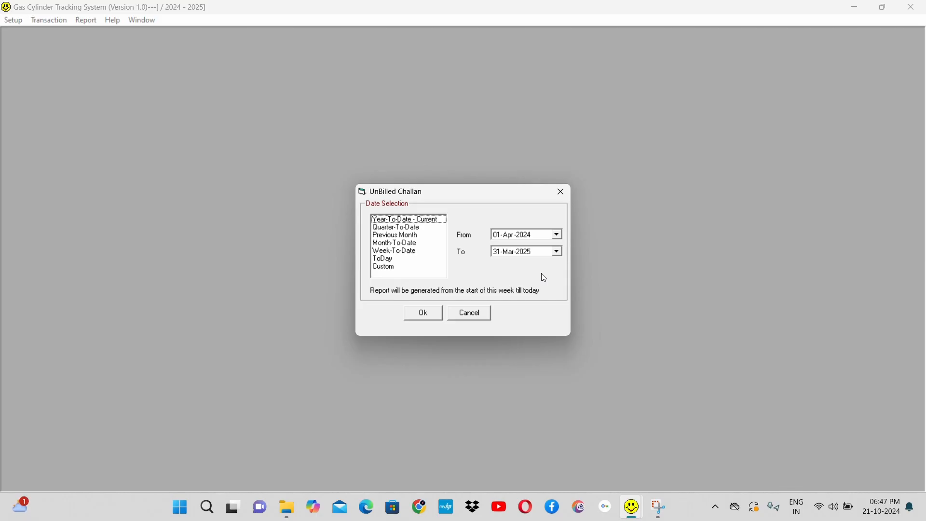
pyautogui.click(424, 314)
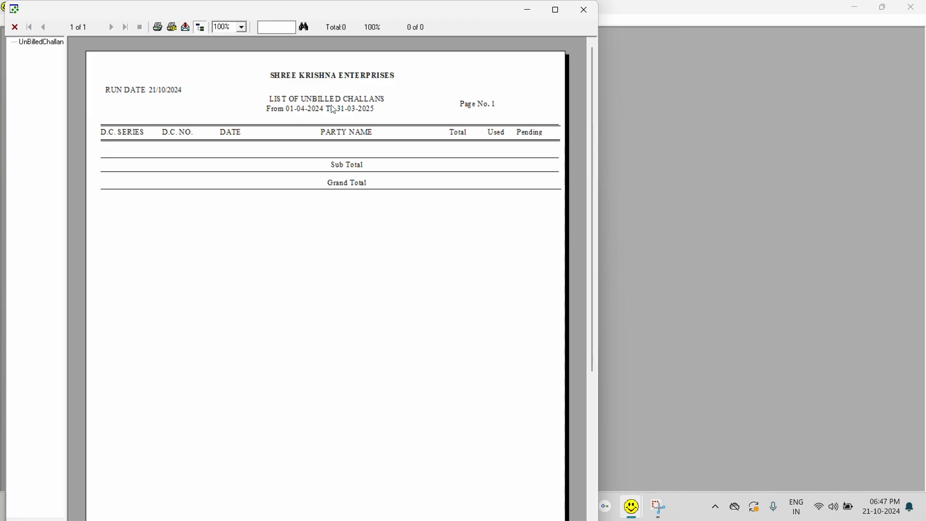
pyautogui.click(591, 11)
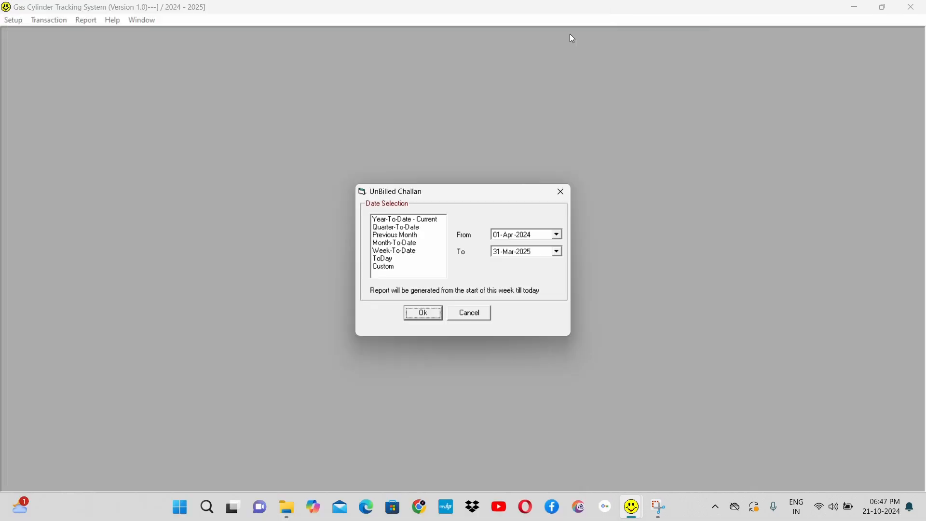
pyautogui.click(475, 314)
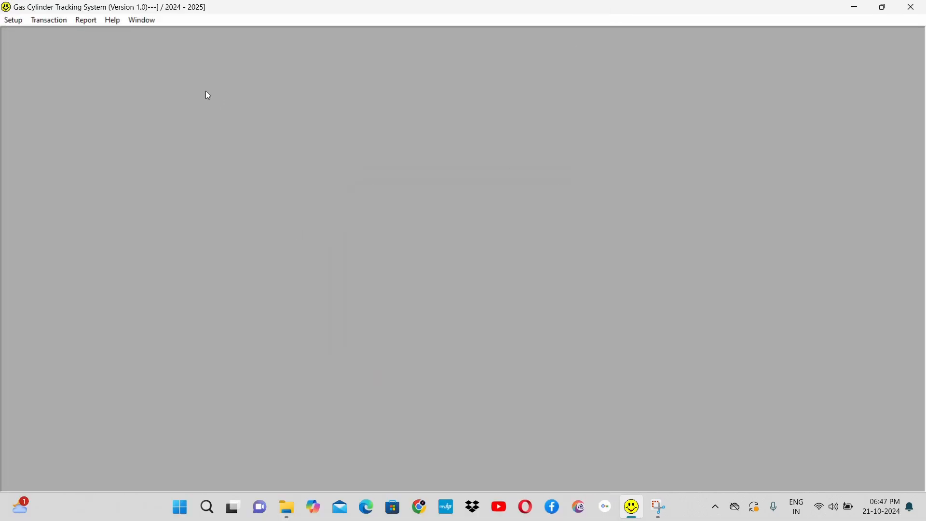
# Step: Generate the Rental Bill report for the party A S INDUSTRIES
pyautogui.click(93, 19)
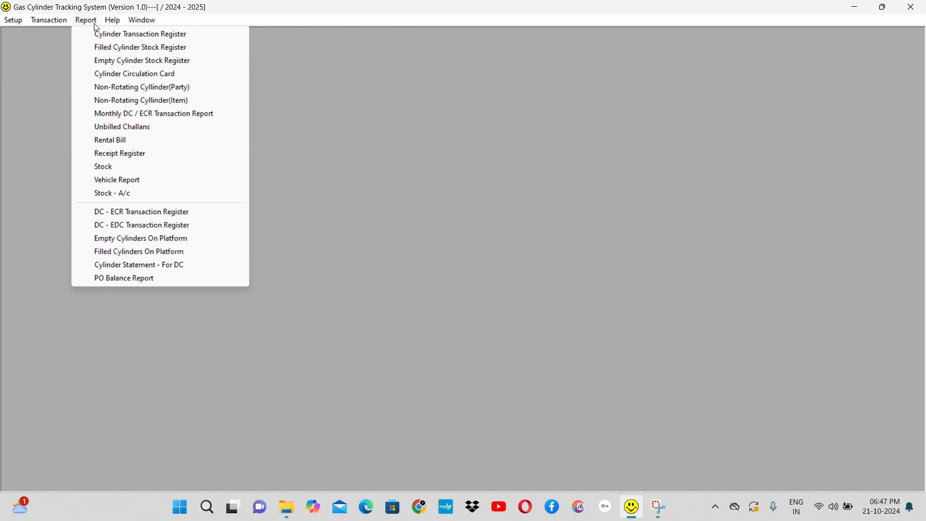
pyautogui.click(175, 142)
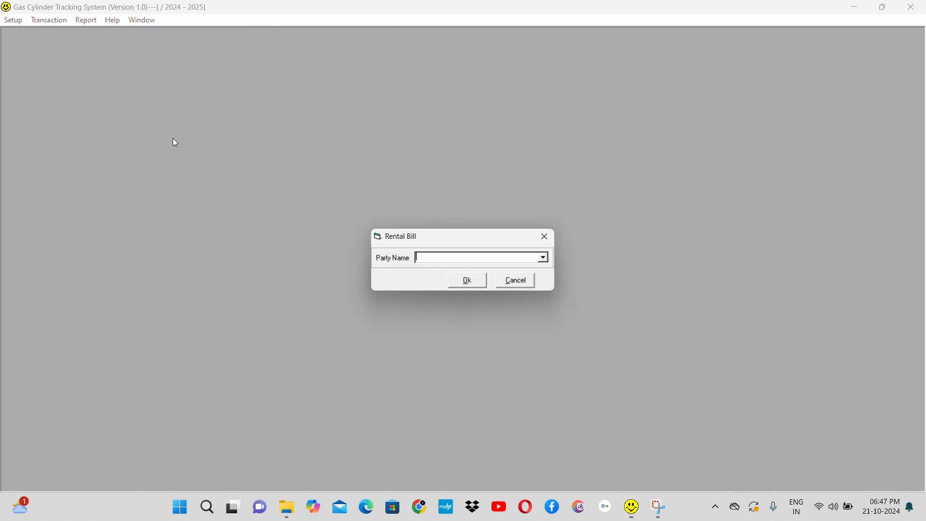
pyautogui.click(545, 259)
pyautogui.click(490, 276)
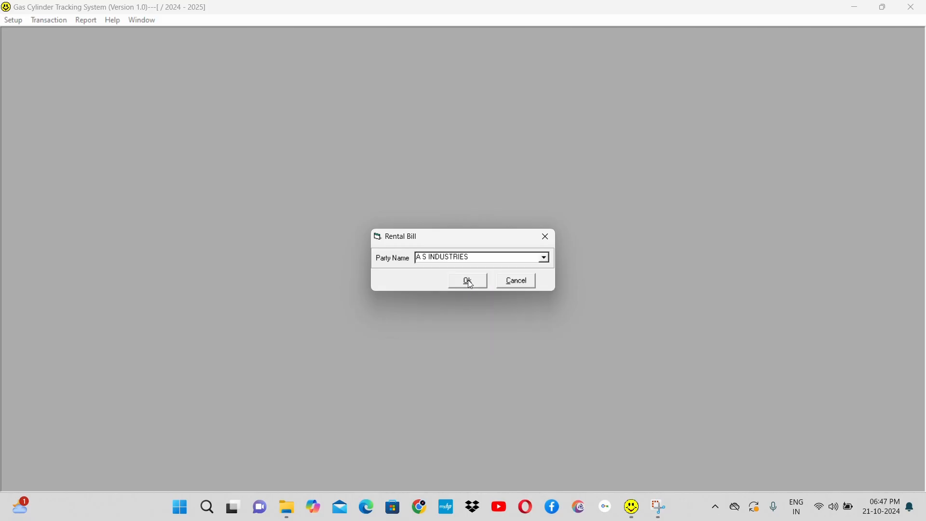
pyautogui.click(469, 283)
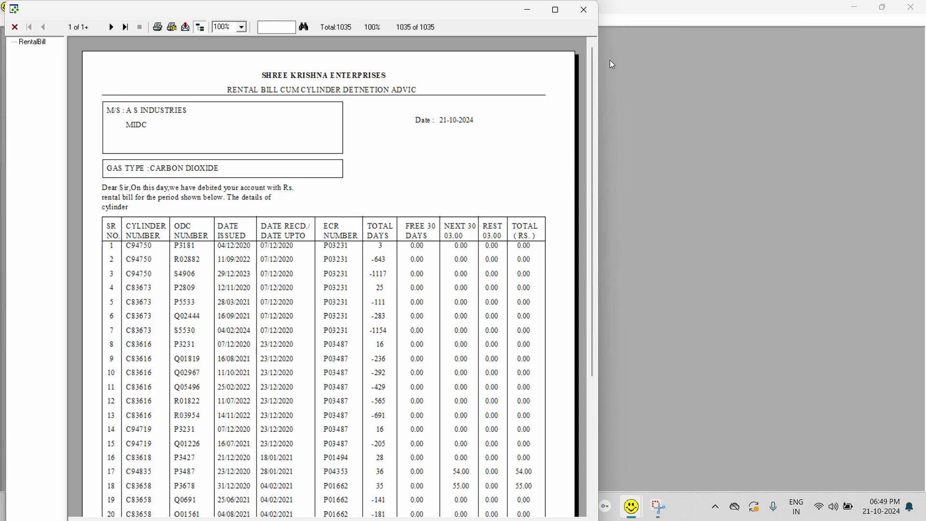
# Step: Close the rental bill, generate the RG23D Receipt Register for 01-Apr-2024 to 31-Mar-2025, and close it
pyautogui.click(583, 10)
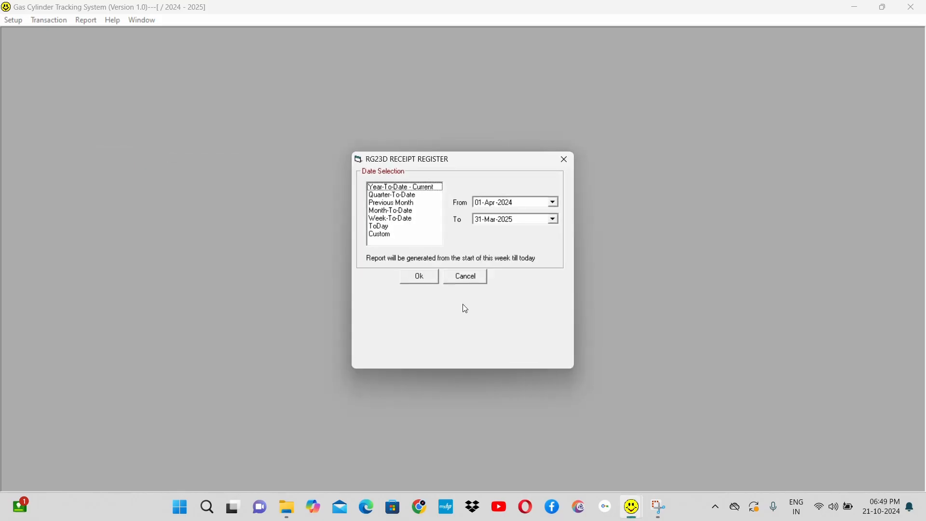
pyautogui.click(420, 277)
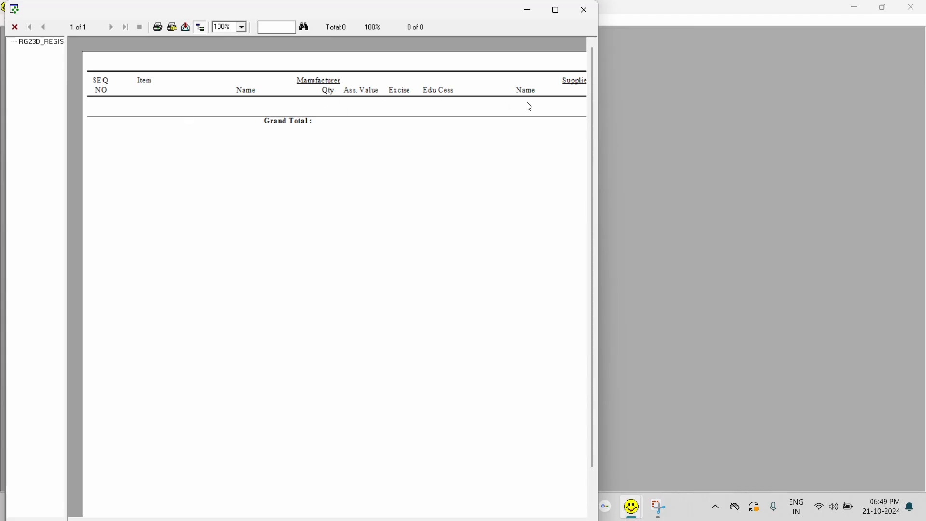
pyautogui.click(584, 10)
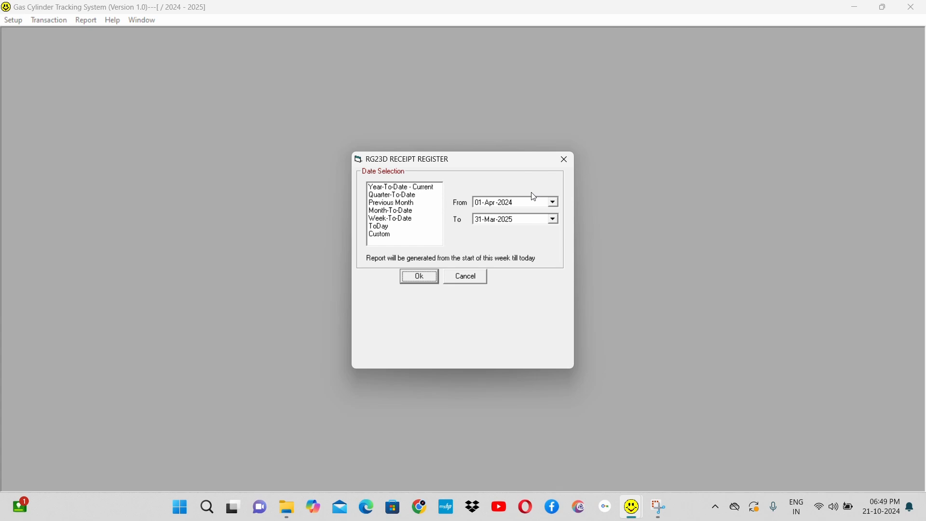
pyautogui.click(472, 280)
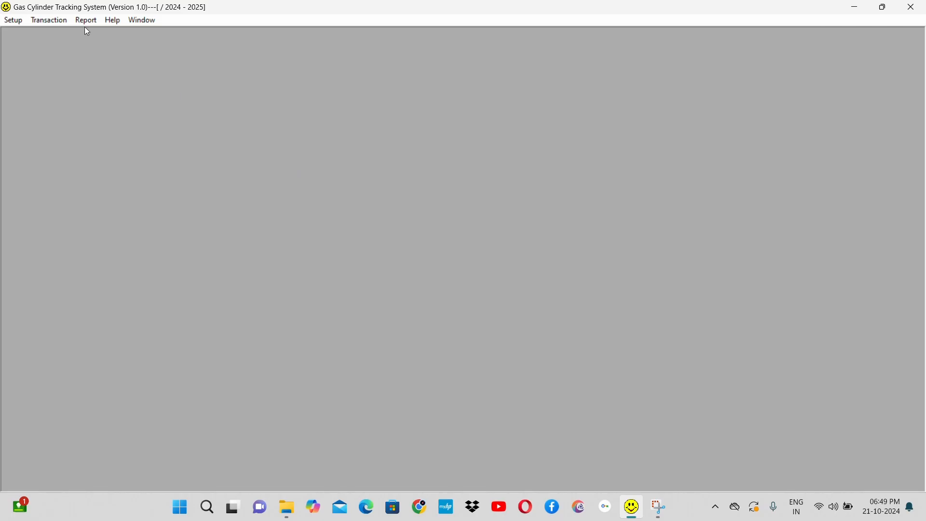
# Step: Generate the Stock Register's Fcr report for 21-Oct-2020 to 21-Oct-2024, and close the report
pyautogui.click(83, 21)
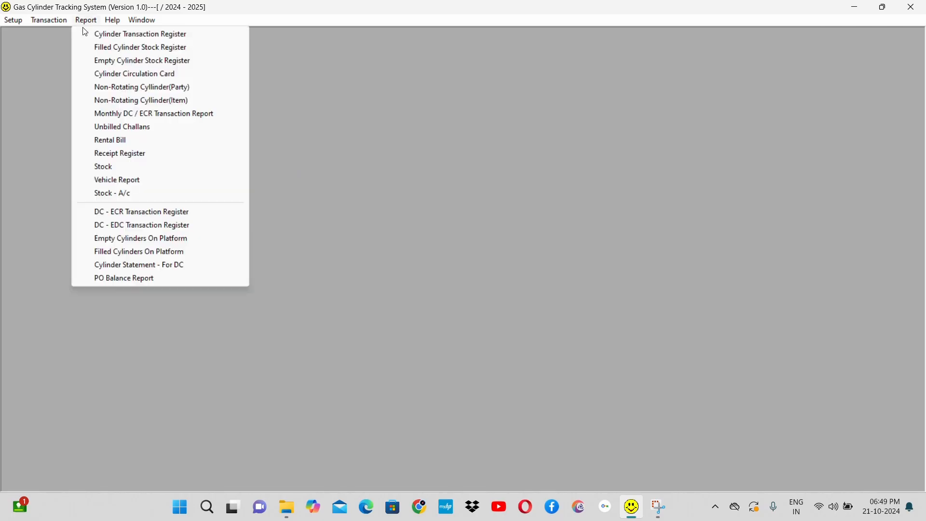
pyautogui.click(173, 172)
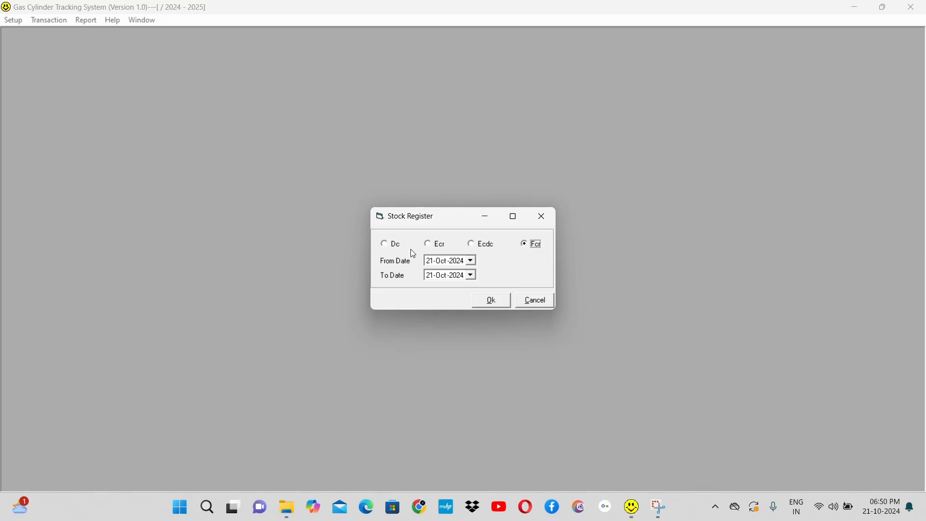
pyautogui.click(461, 261)
pyautogui.click(491, 301)
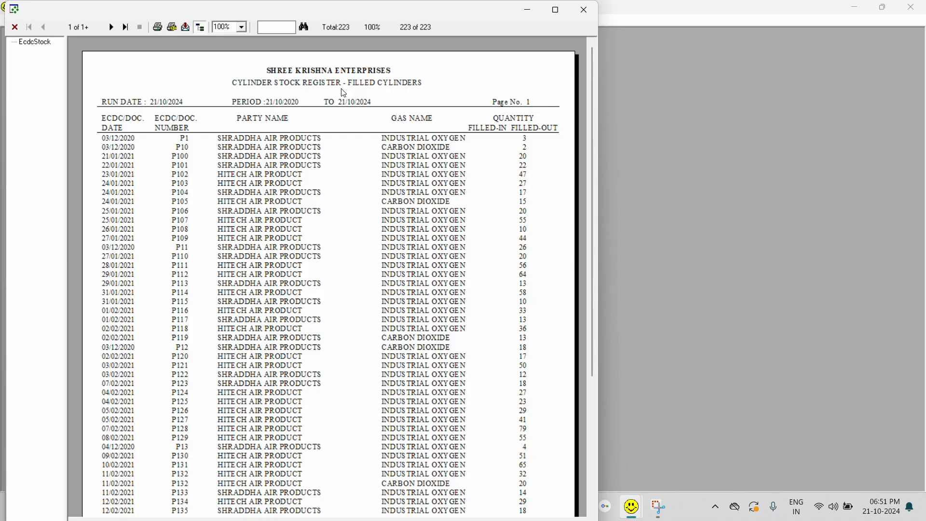
pyautogui.click(588, 10)
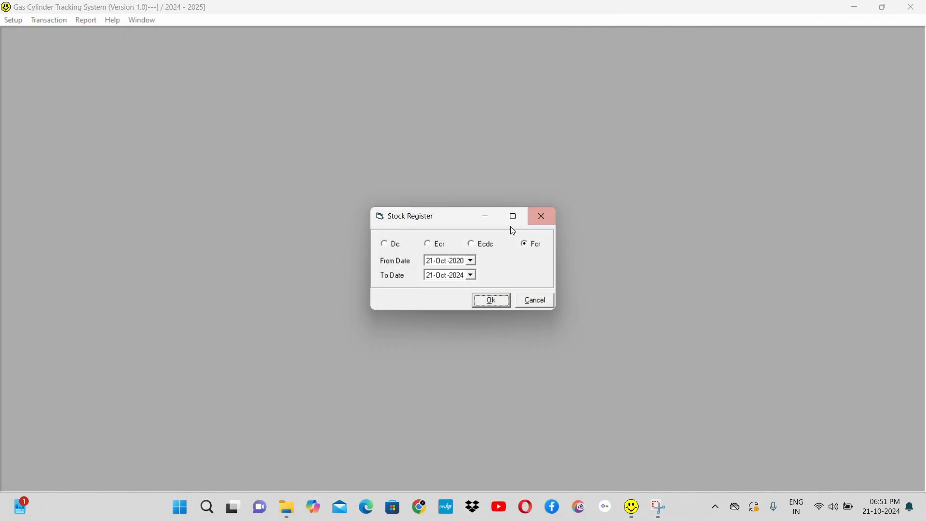
# Step: Generate the Stock Register's Ecdc report for the same period, and close the report
pyautogui.click(483, 244)
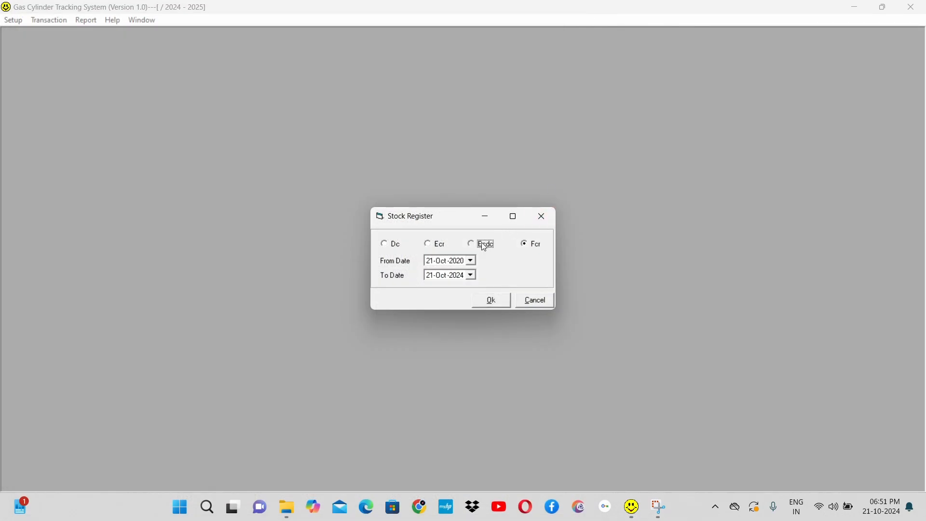
pyautogui.click(492, 302)
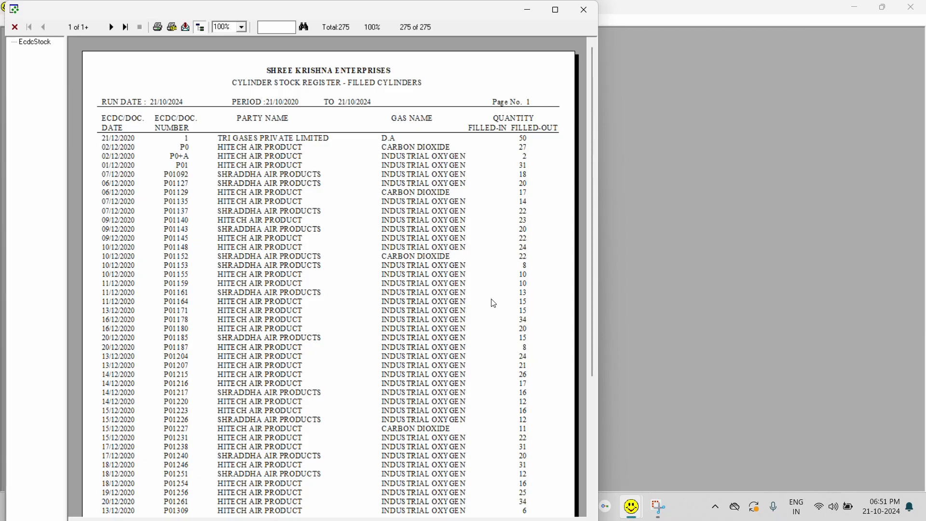
pyautogui.click(585, 9)
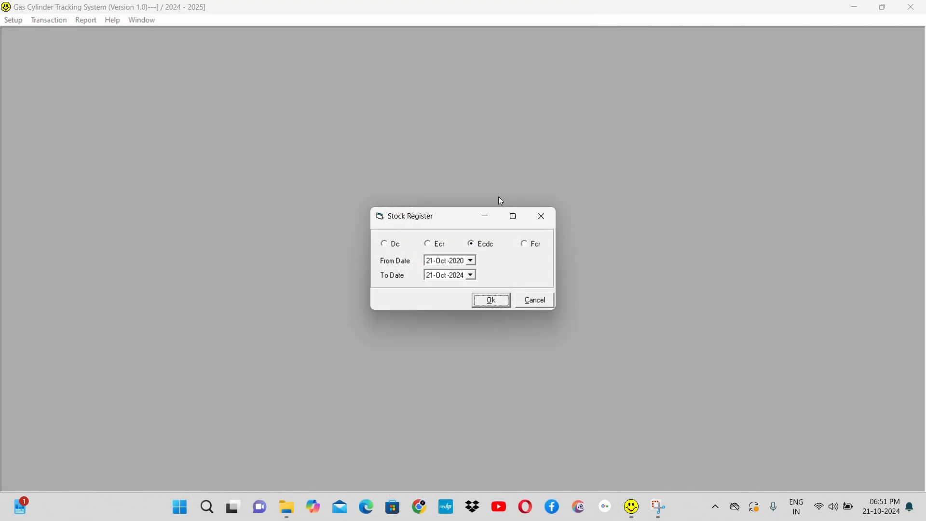
# Step: Generate the Stock Register's Dc report for the same period, and close the report and its dialog
pyautogui.click(397, 250)
pyautogui.click(494, 299)
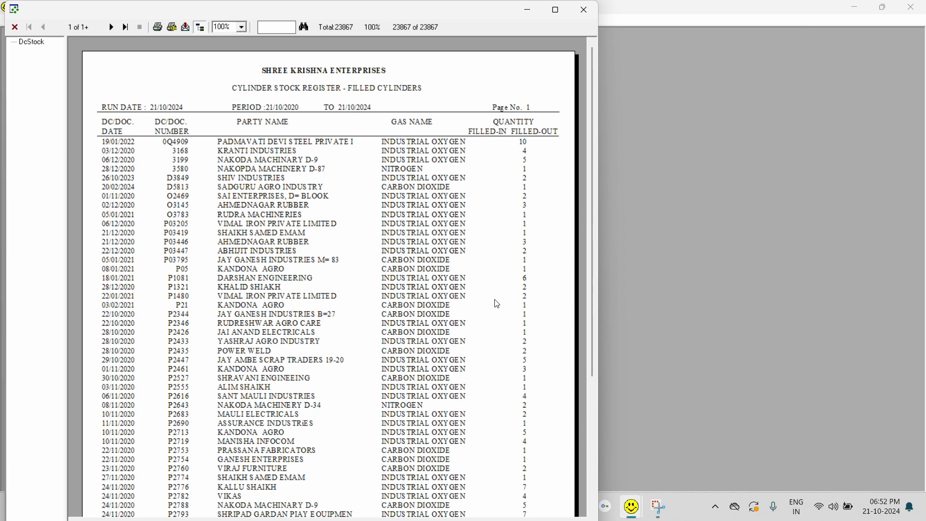
pyautogui.click(584, 10)
pyautogui.click(541, 300)
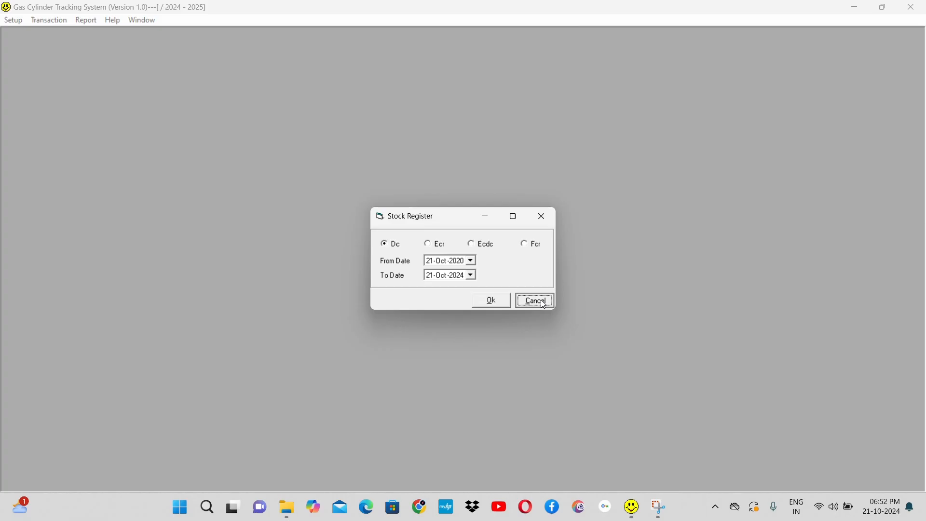
# Step: Generate the Item Stock - A/c report for 01-Apr-2024 to 31-Mar-2025, and close it
pyautogui.click(82, 21)
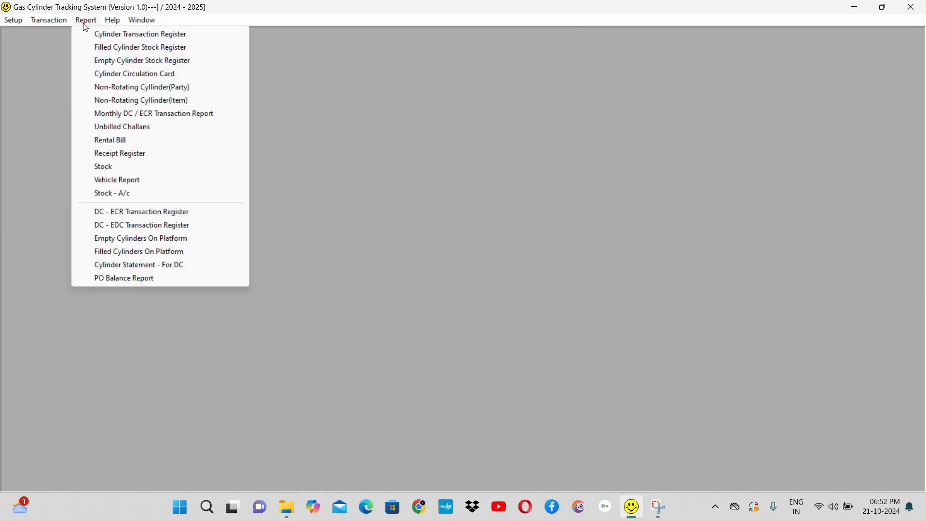
pyautogui.click(170, 197)
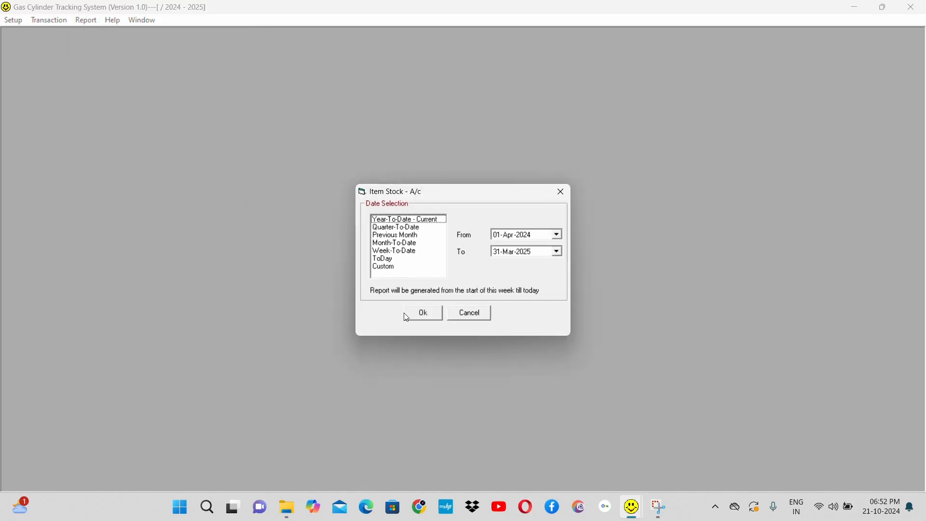
pyautogui.click(425, 313)
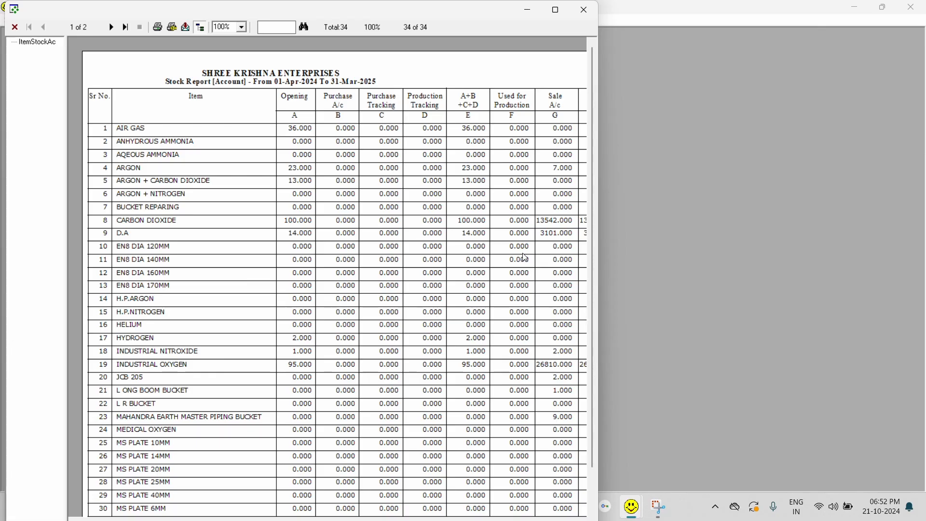
pyautogui.click(584, 9)
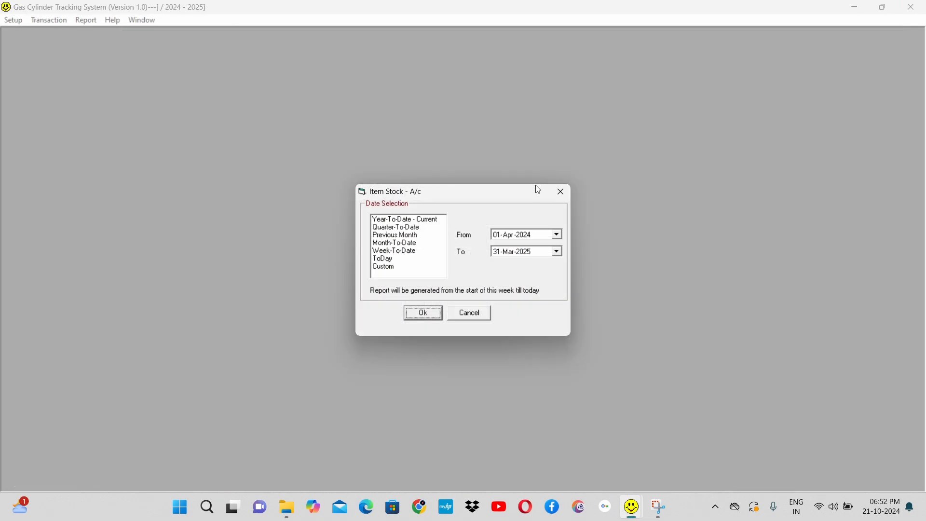
pyautogui.click(471, 316)
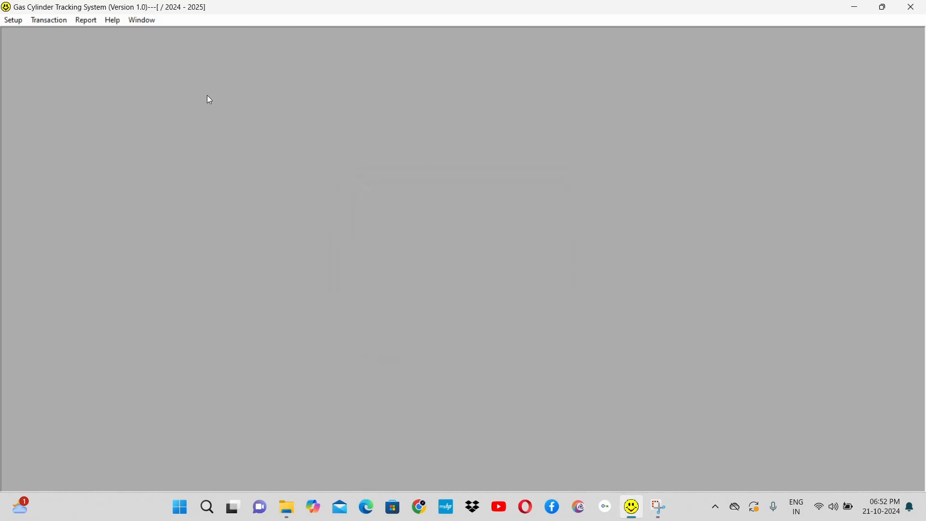
# Step: Generate the DC - ECR Transaction Register for 01-Apr-2024 to 31-Mar-2025, look through it, and close it
pyautogui.click(88, 21)
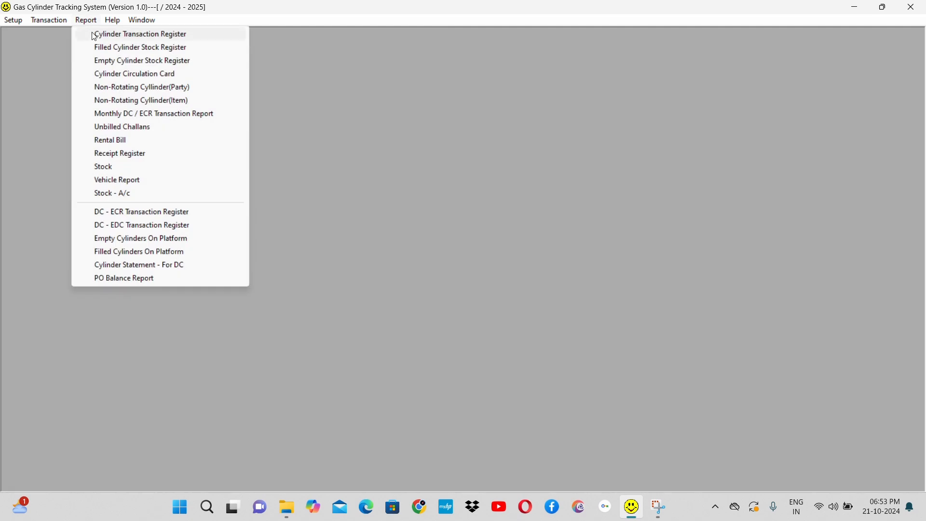
pyautogui.click(189, 215)
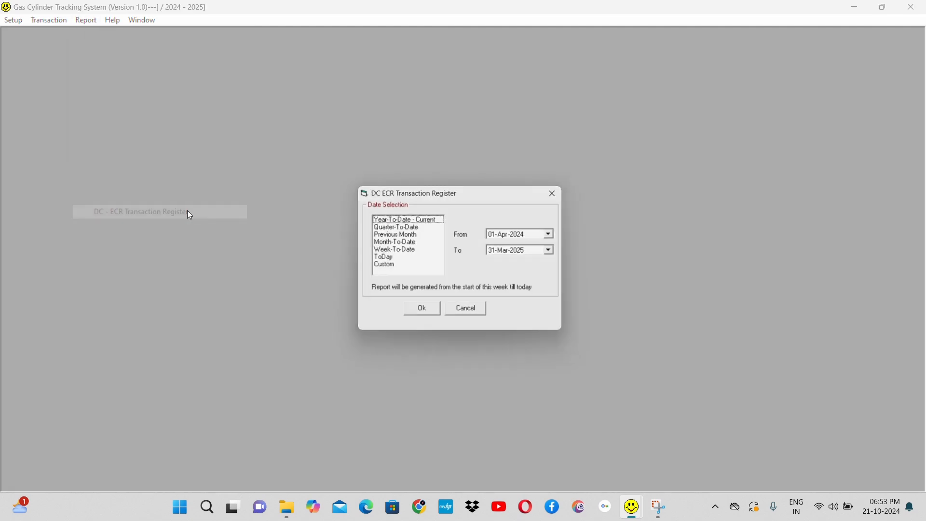
pyautogui.click(427, 312)
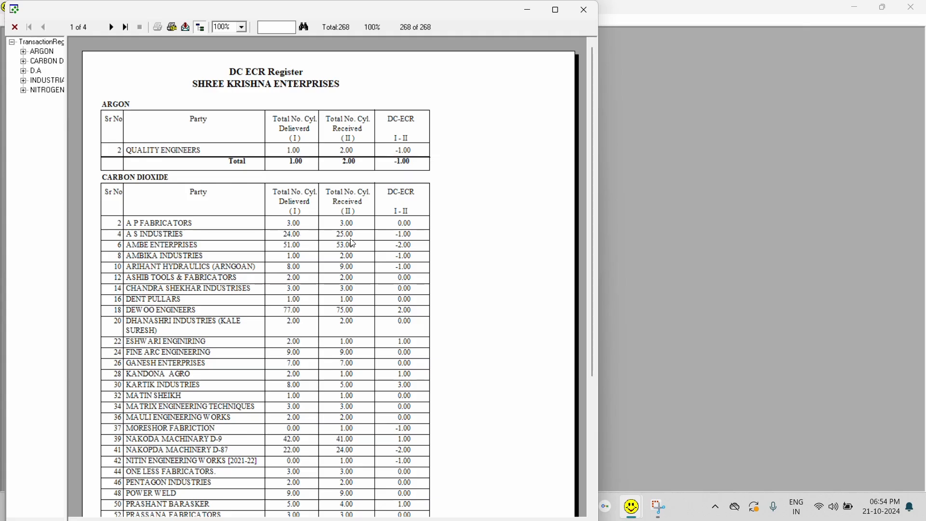
pyautogui.scroll(-2, 355, 242)
pyautogui.scroll(-5, 354, 242)
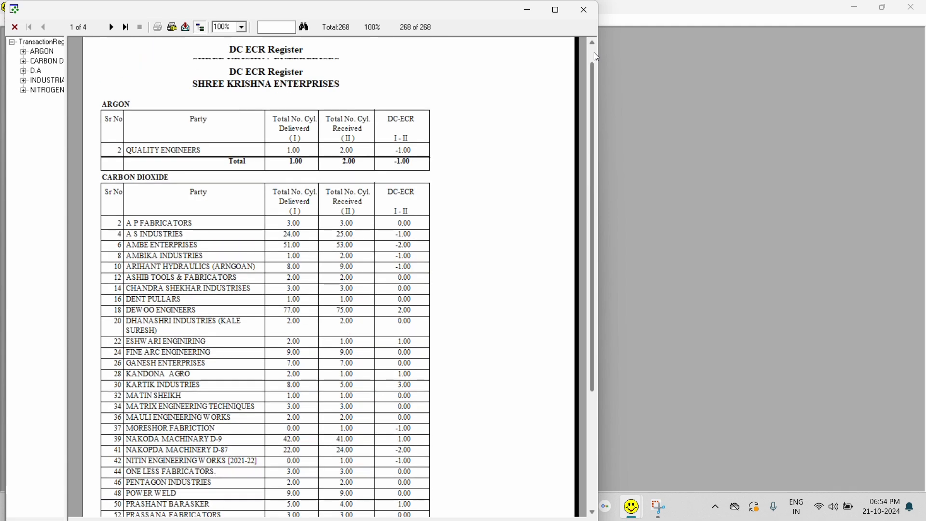
pyautogui.click(594, 53)
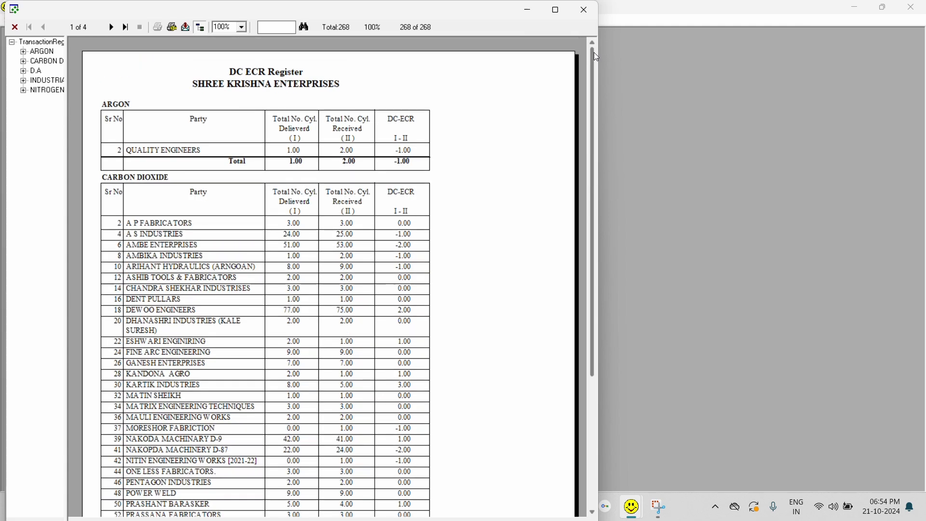
pyautogui.click(589, 13)
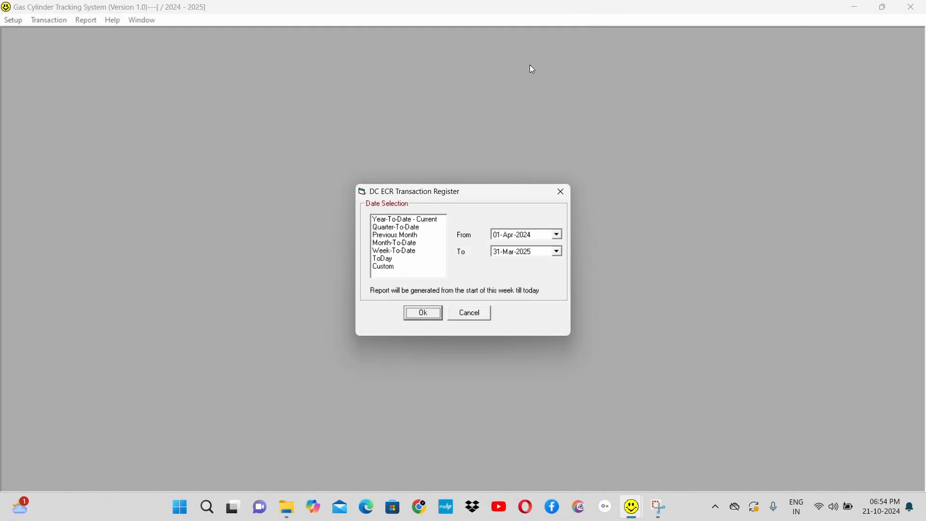
pyautogui.click(469, 313)
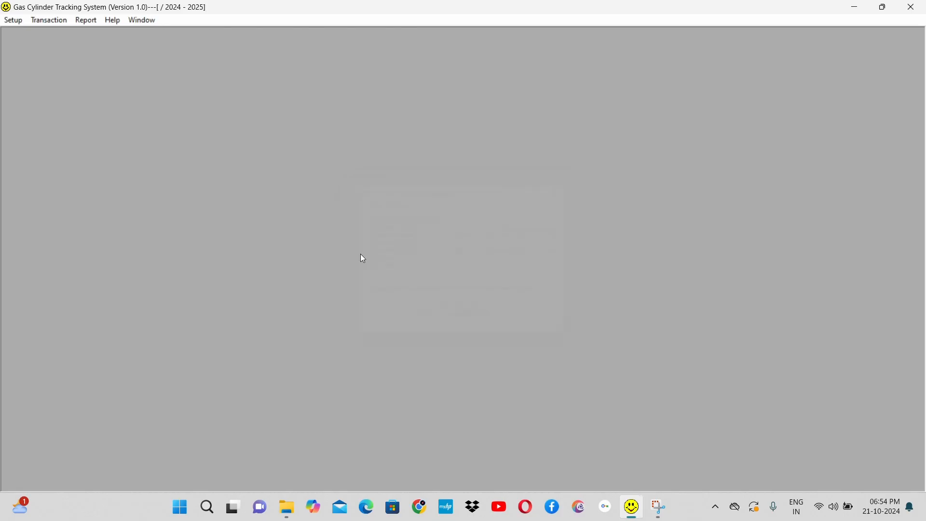
# Step: Generate the DC - EDC Transaction Register for the party SHRADDHA AIR PRODUCTS from 01-Apr-2024 to 31-Mar-2025, and close the report
pyautogui.click(94, 21)
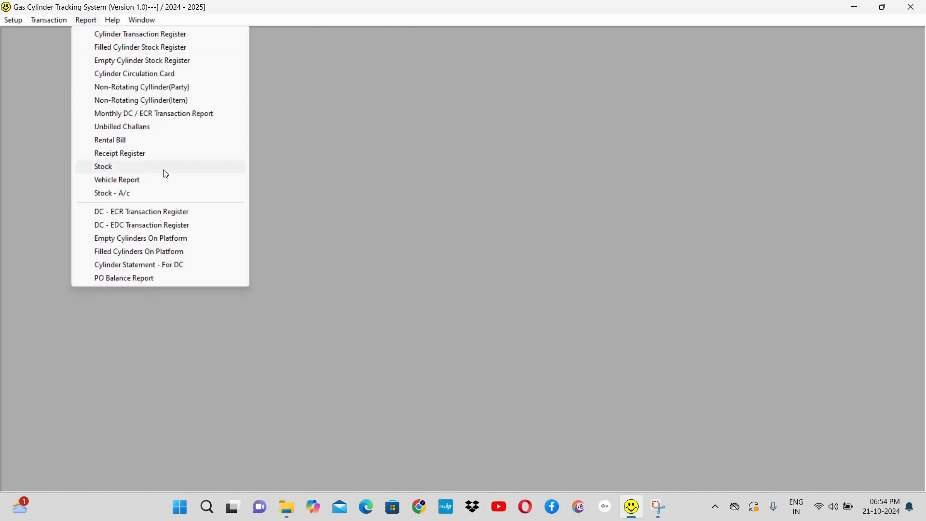
pyautogui.click(189, 231)
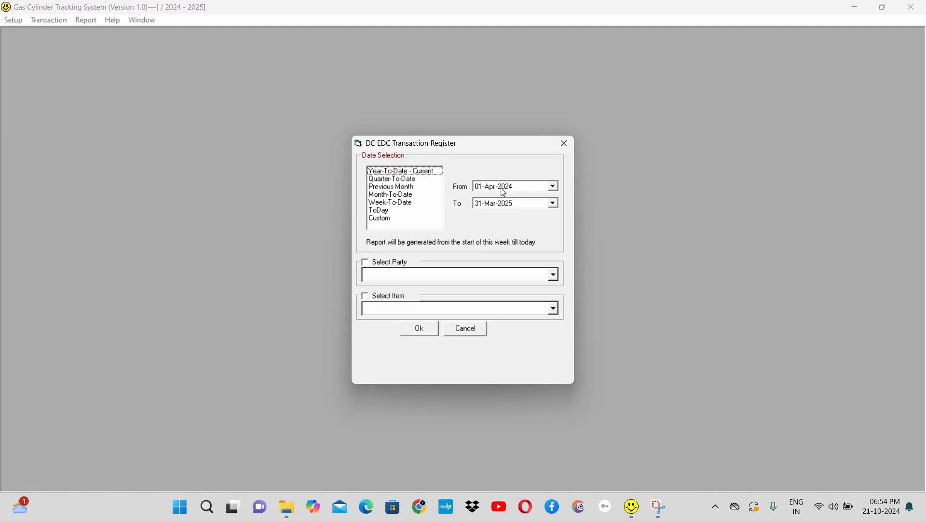
pyautogui.click(382, 264)
pyautogui.click(386, 277)
pyautogui.write('SHA')
pyautogui.press('BackSpace')
pyautogui.write('Ra')
pyautogui.press('BackSpace')
pyautogui.press('BackSpace')
pyautogui.press('BackSpace')
pyautogui.write('RADDHA AIR PRODUCTS')
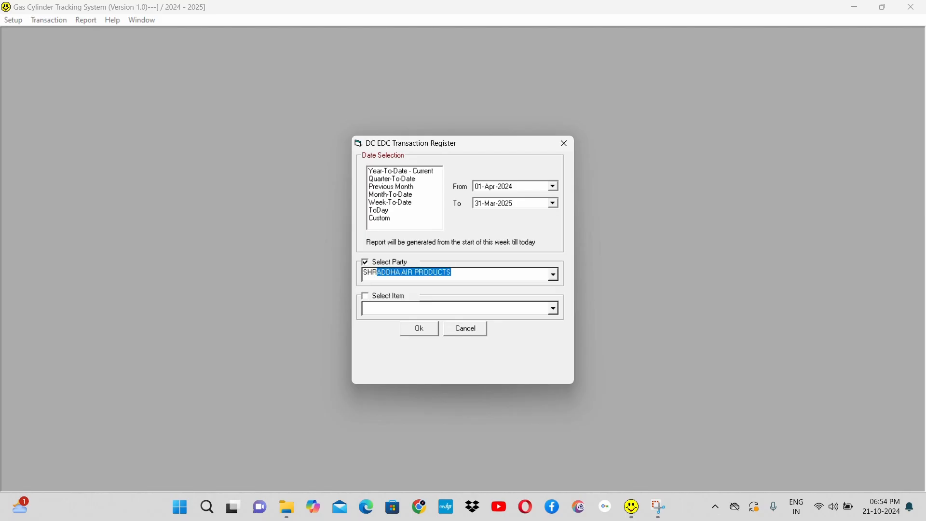
pyautogui.click(419, 330)
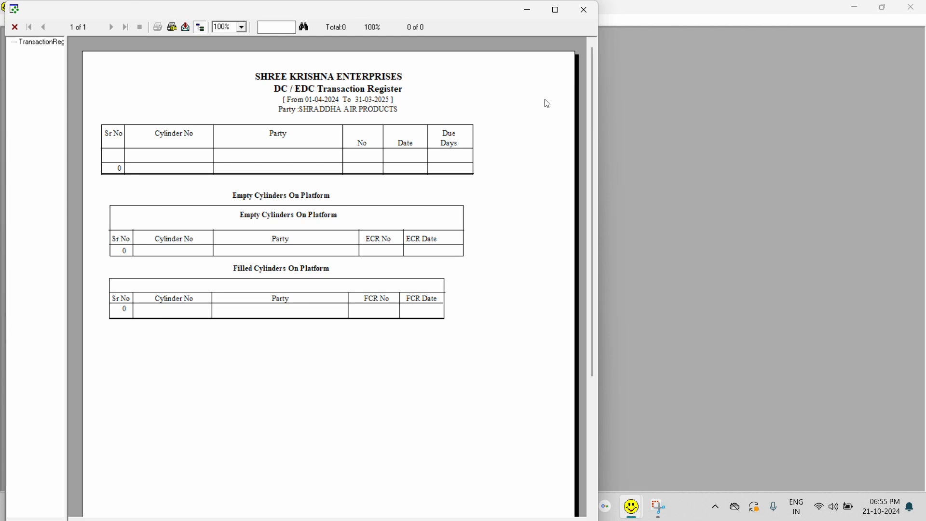
pyautogui.click(584, 10)
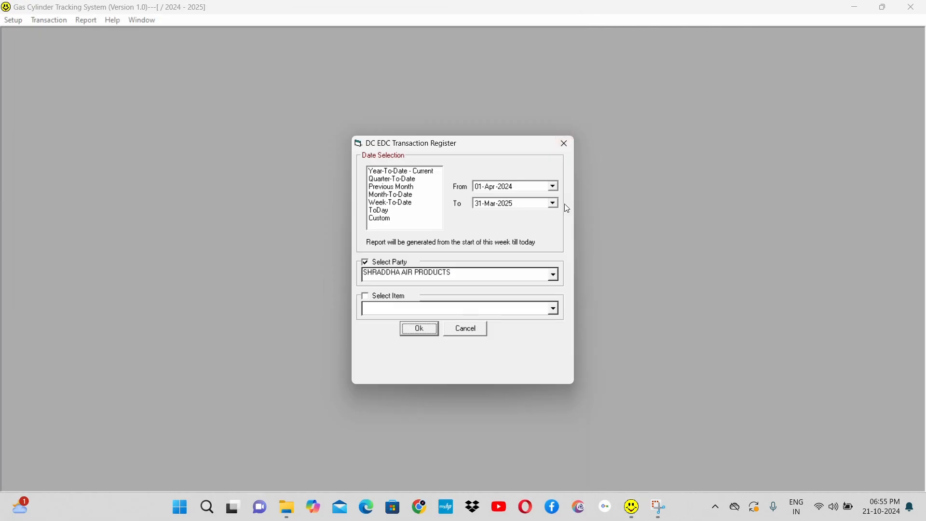
# Step: Set the register's From date to 01-Apr-2018 and regenerate the DC / EDC report for the same party
pyautogui.click(507, 189)
pyautogui.press('Down')
pyautogui.press('Down')
pyautogui.press('Down')
pyautogui.click(421, 328)
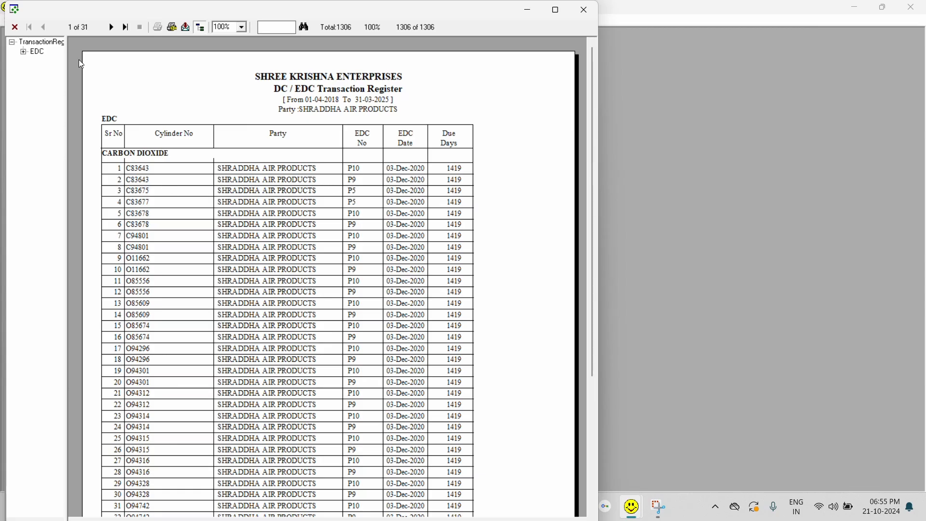
# Step: Page through the party's DC / EDC Transaction Register to its last page
pyautogui.click(112, 27)
pyautogui.click(113, 27)
pyautogui.click(112, 28)
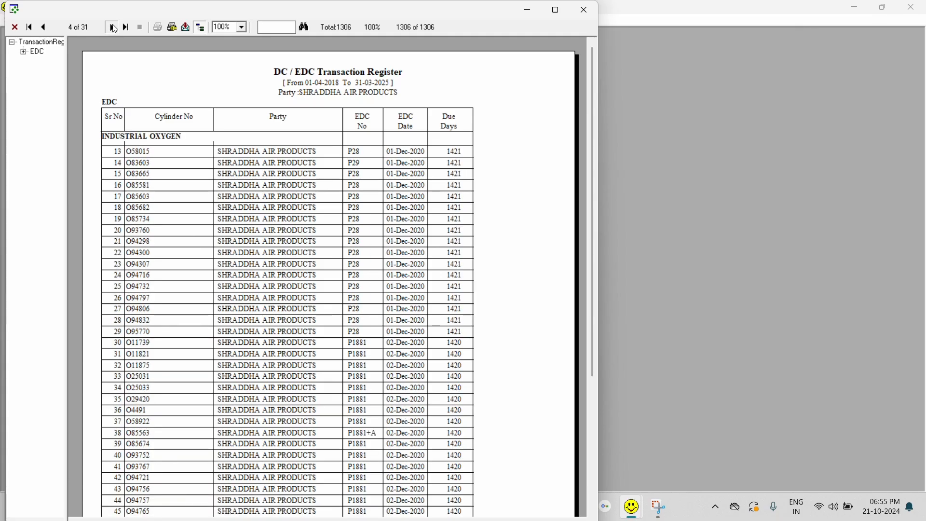
pyautogui.click(113, 28)
pyautogui.click(112, 27)
pyautogui.click(112, 28)
pyautogui.click(112, 27)
pyautogui.click(112, 27)
pyautogui.click(112, 28)
pyautogui.click(113, 27)
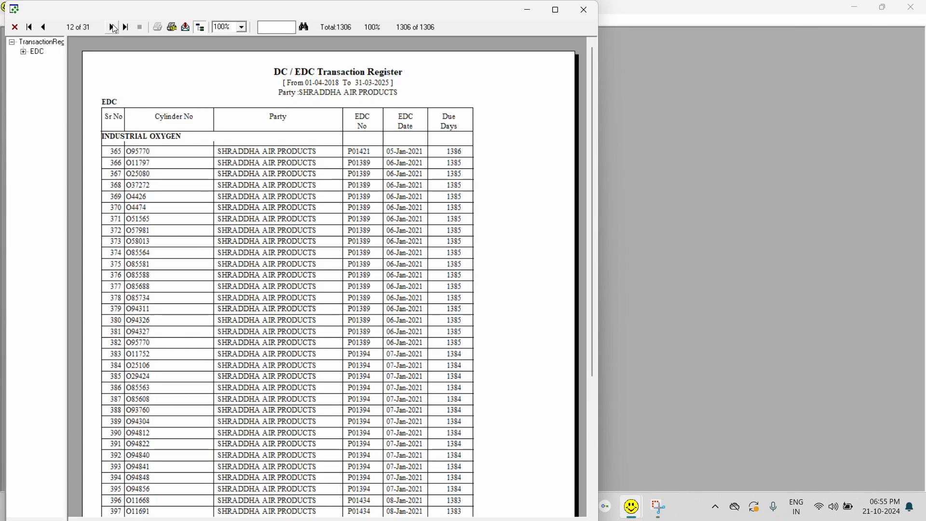
pyautogui.click(112, 28)
pyautogui.click(113, 28)
pyautogui.click(113, 28)
pyautogui.click(112, 27)
pyautogui.click(112, 28)
pyautogui.click(112, 27)
pyautogui.click(112, 28)
pyautogui.click(112, 27)
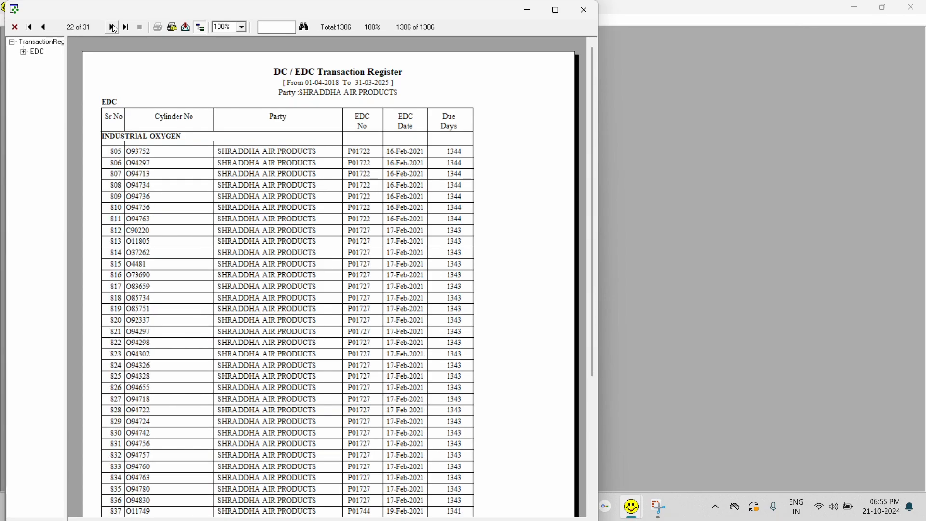
pyautogui.click(112, 28)
pyautogui.click(113, 27)
pyautogui.click(113, 28)
pyautogui.click(112, 27)
pyautogui.click(112, 27)
pyautogui.click(112, 27)
pyautogui.click(112, 27)
pyautogui.click(113, 28)
pyautogui.click(113, 27)
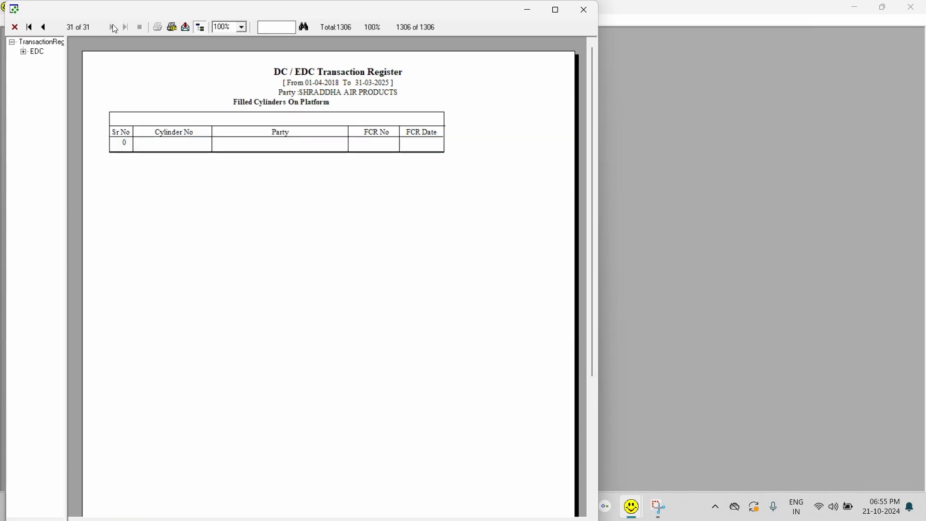
# Step: Close the current party's report and regenerate the DC / EDC Transaction Register for the party HITECH AIR PRODUCT
pyautogui.click(44, 27)
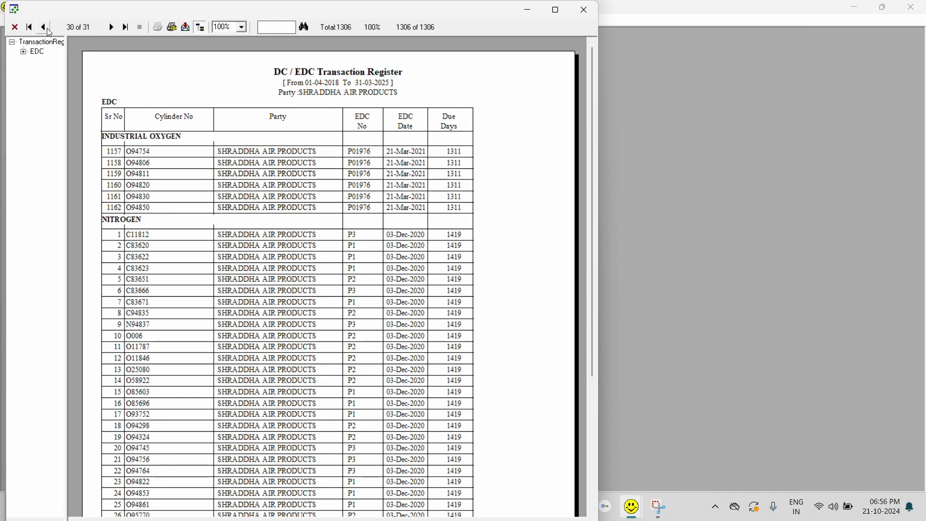
pyautogui.click(587, 14)
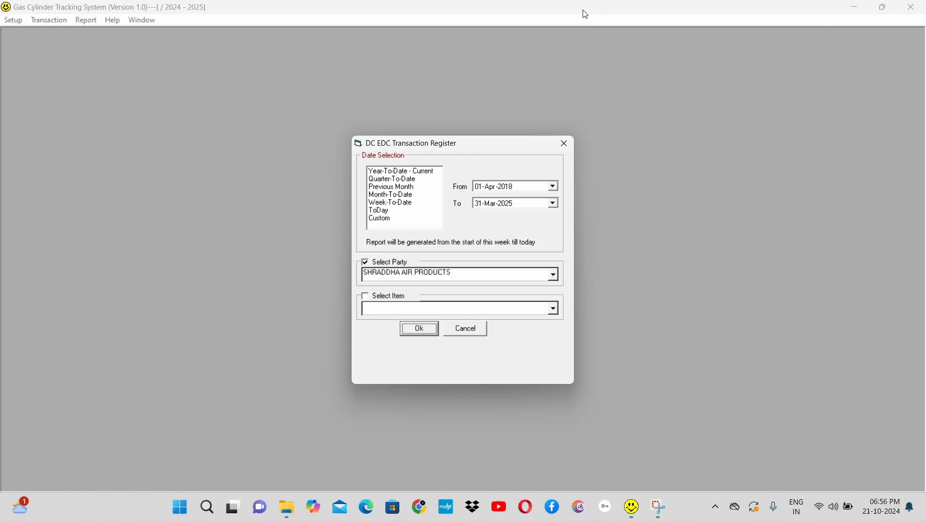
pyautogui.click(462, 272)
pyautogui.doubleClick(461, 272)
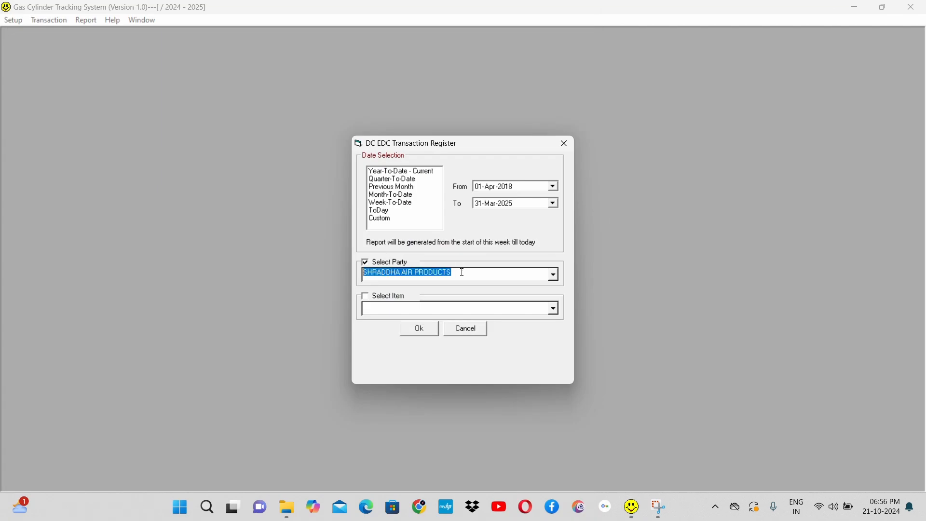
pyautogui.write('HITEC')
pyautogui.click(420, 329)
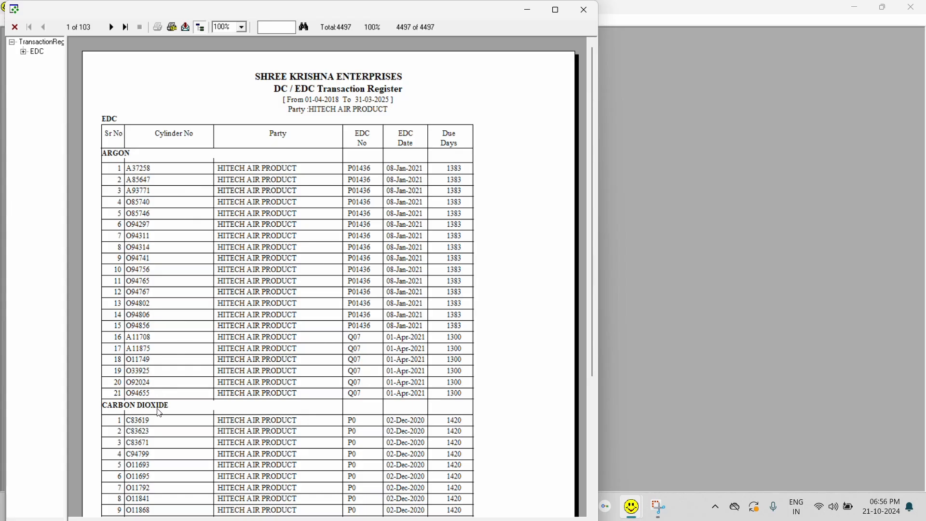
# Step: Look through the first three pages of HITECH AIR PRODUCT's DC / EDC Transaction Register and close the report
pyautogui.scroll(-15, 159, 413)
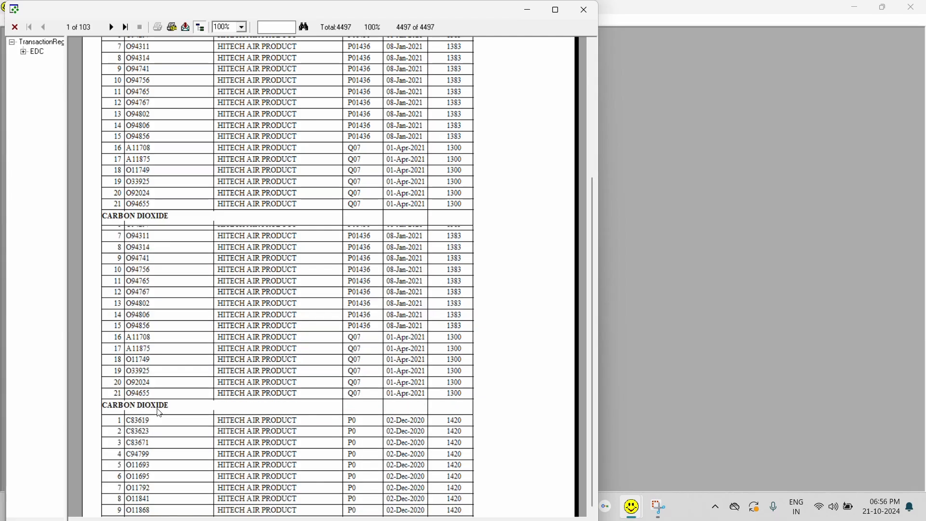
pyautogui.scroll(-10, 159, 413)
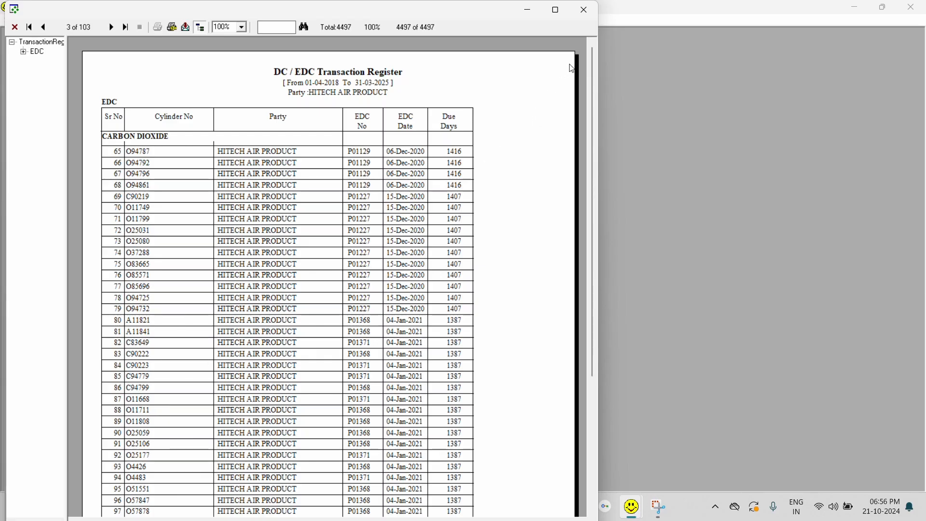
pyautogui.click(585, 9)
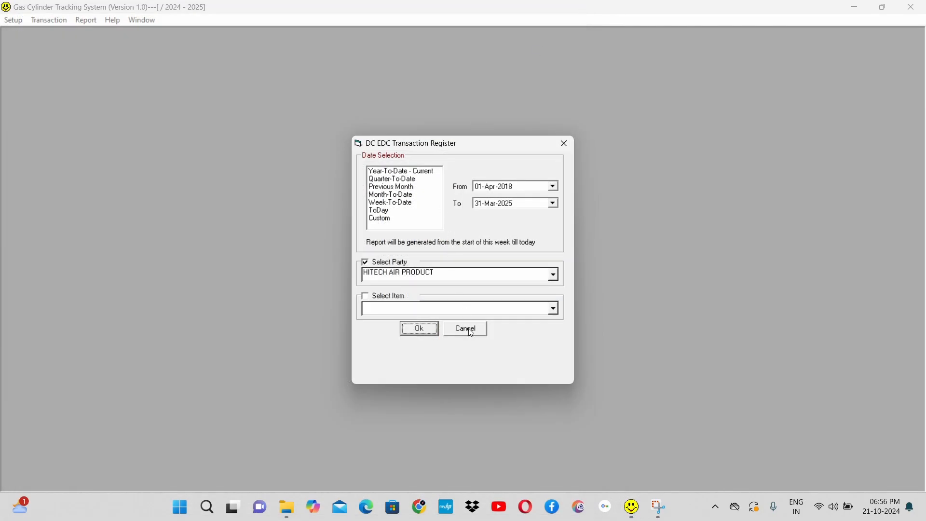
# Step: Regenerate the DC / EDC Transaction Register for the item ARGON without a party filter, and close the report and its dialog
pyautogui.click(379, 297)
pyautogui.click(379, 273)
pyautogui.click(383, 264)
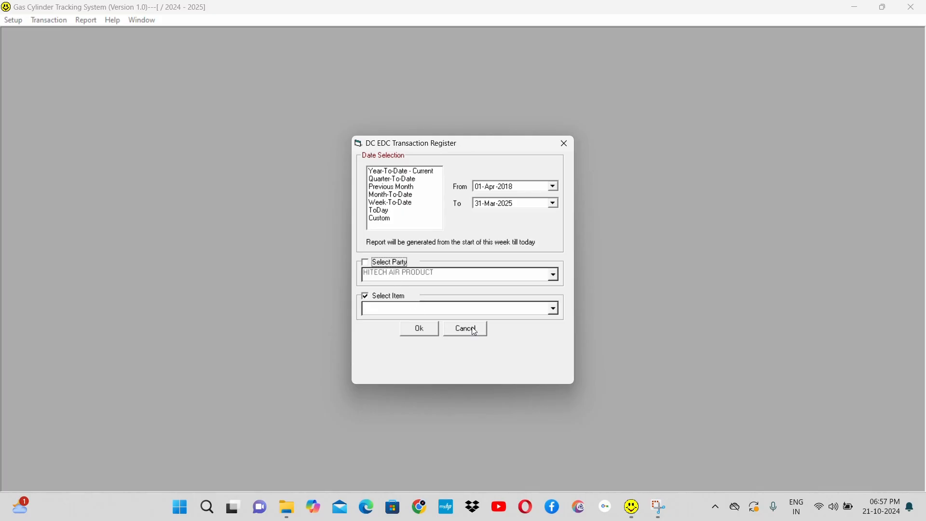
pyautogui.click(533, 306)
pyautogui.write('ARGON')
pyautogui.click(419, 329)
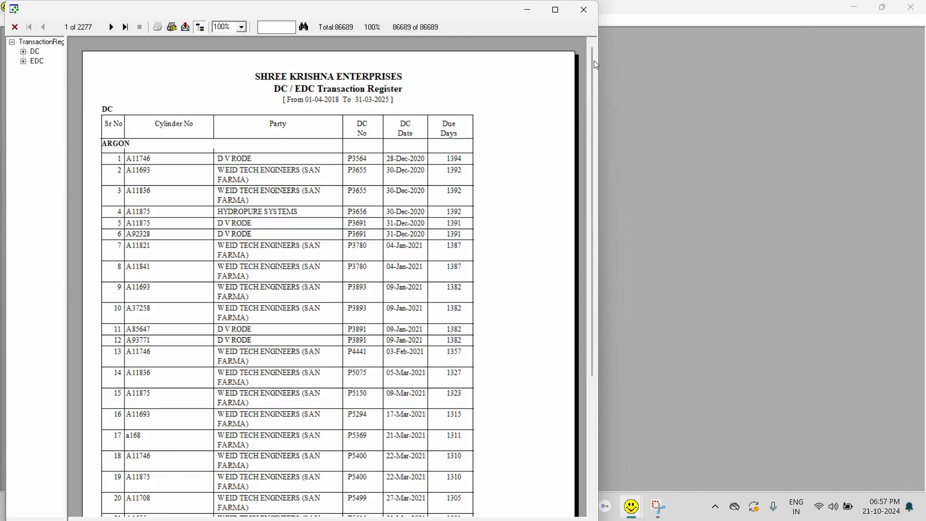
pyautogui.click(583, 9)
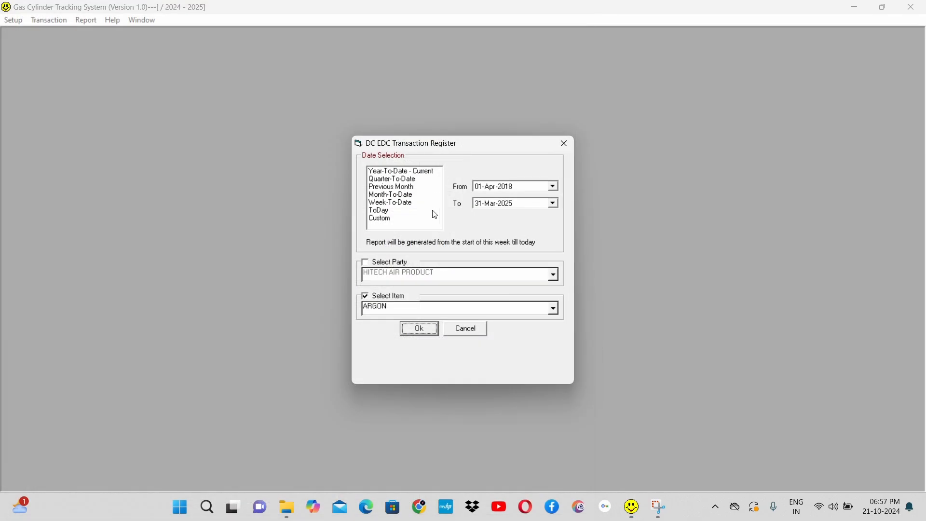
pyautogui.click(465, 332)
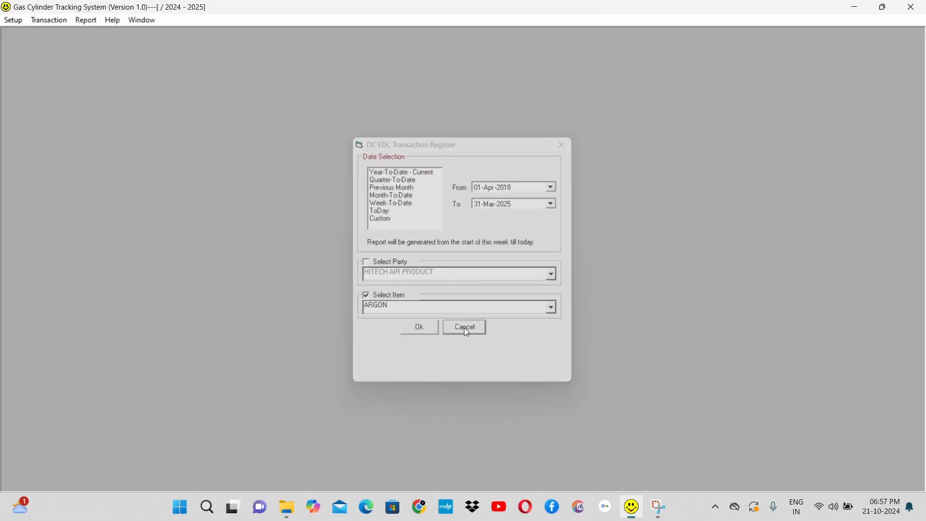
# Step: Try to generate the Empty Cylinders On Platform report for 01-Apr-2024 to 31-Mar-2025 without a party or item filter
pyautogui.click(86, 20)
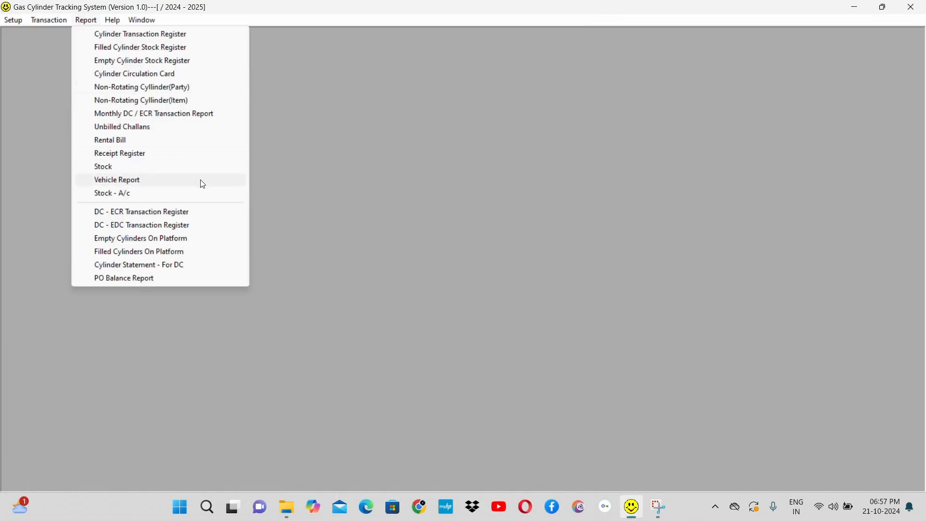
pyautogui.click(190, 244)
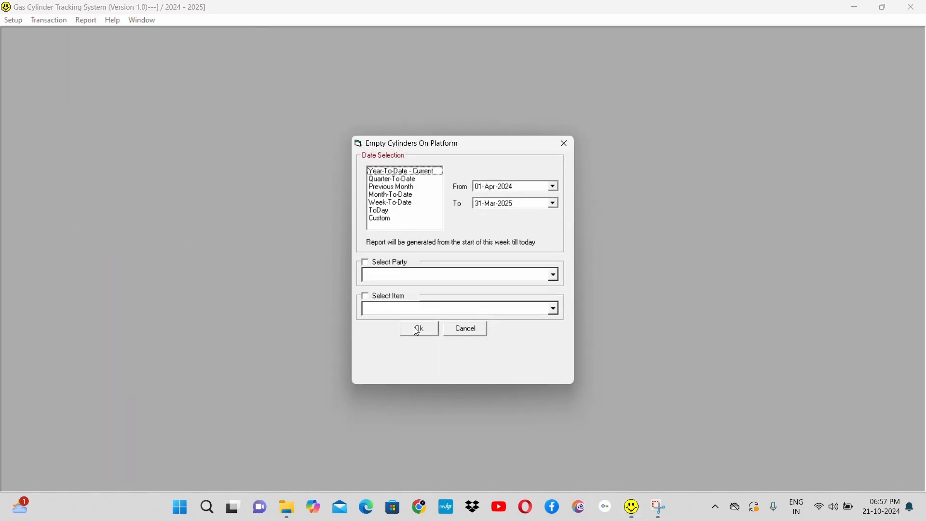
pyautogui.click(421, 328)
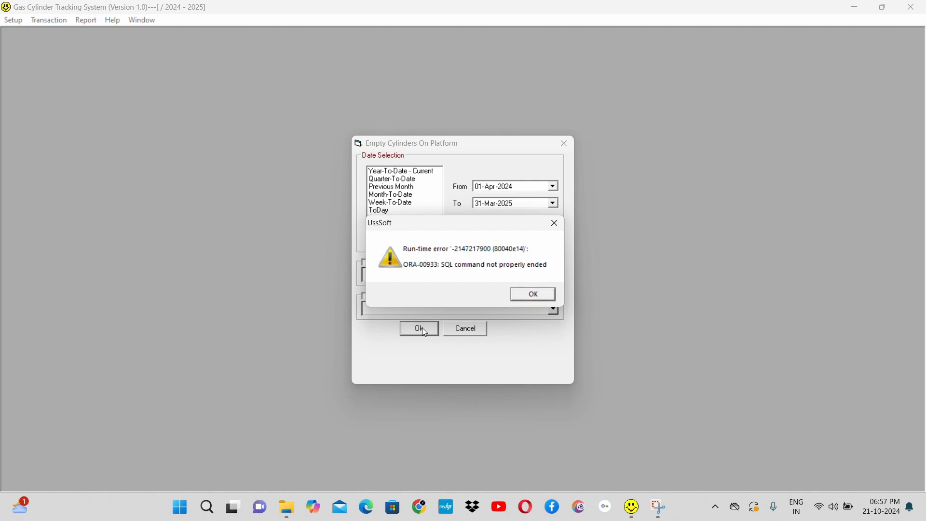
pyautogui.click(533, 295)
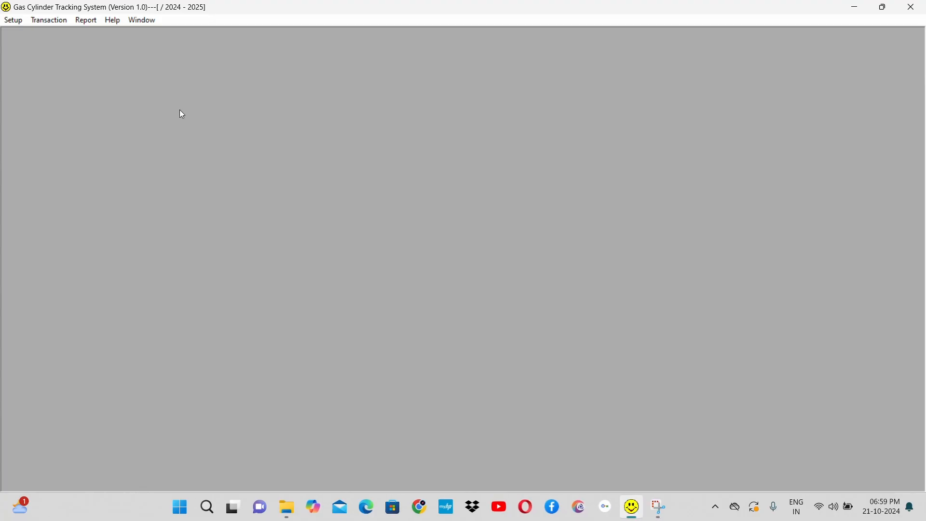
# Step: Generate the Empty Cylinders On Platform report for the item ARGON from 01-Apr-2024 to 31-Mar-2025, and close the report
pyautogui.click(87, 20)
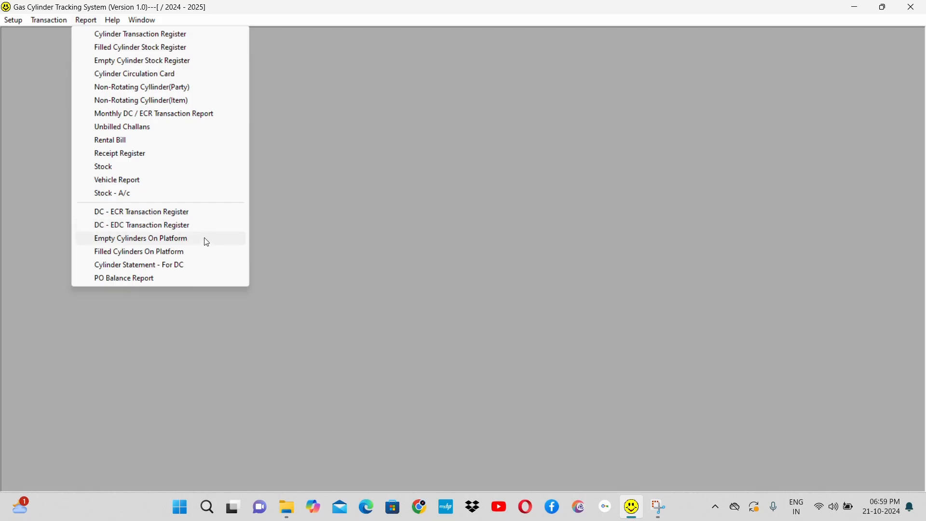
pyautogui.click(207, 241)
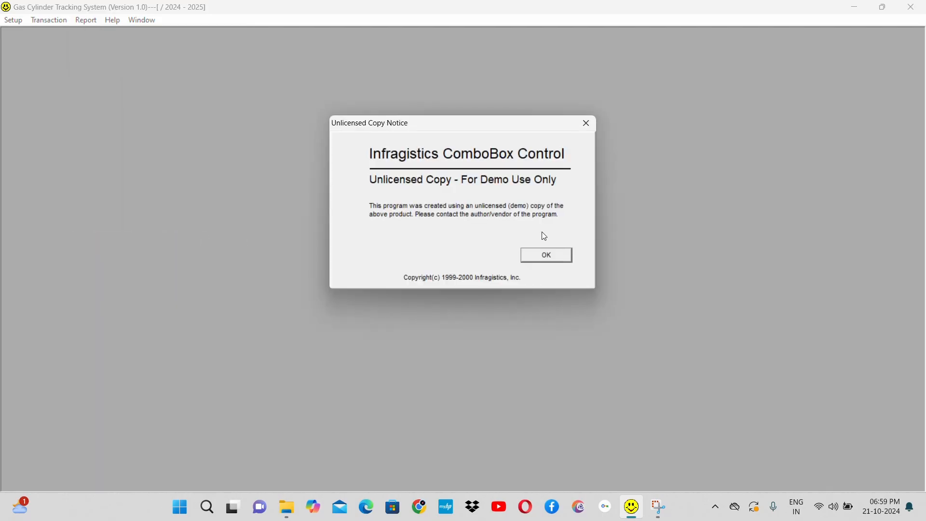
pyautogui.click(559, 261)
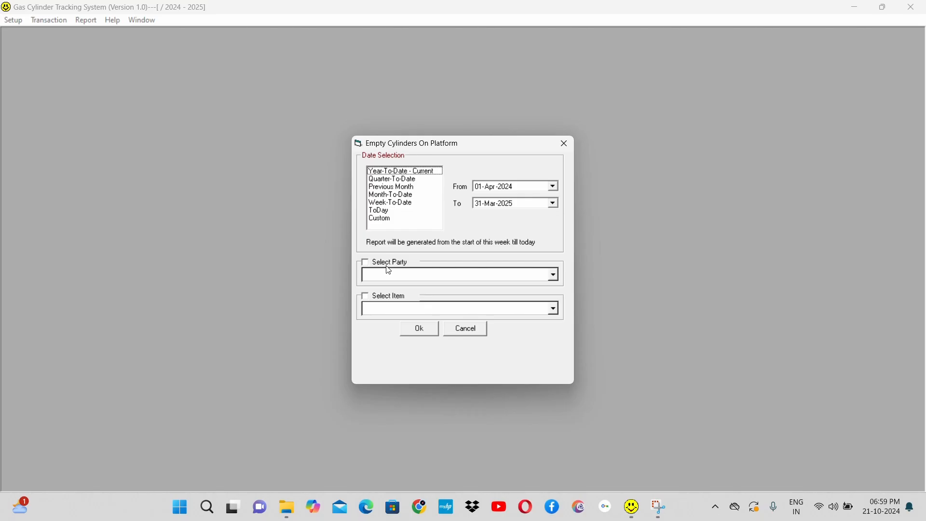
pyautogui.click(389, 298)
pyautogui.click(553, 310)
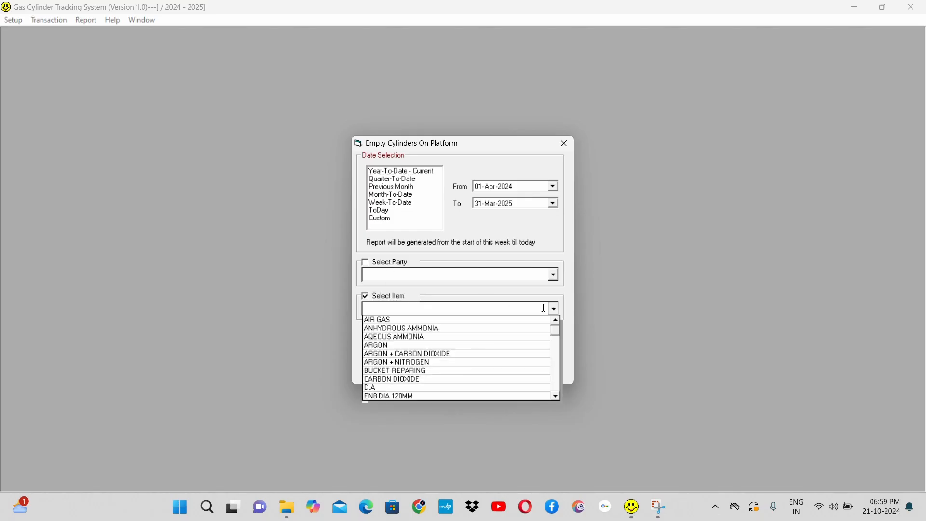
pyautogui.click(415, 346)
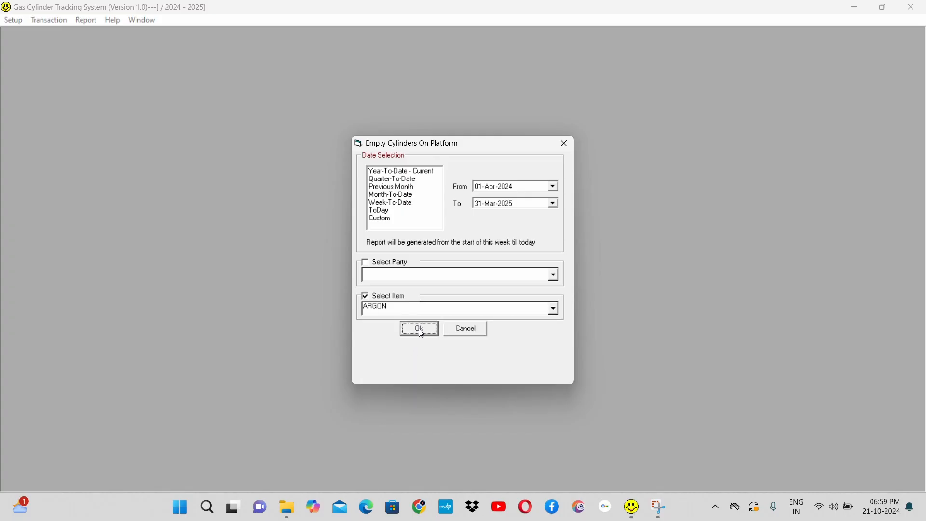
pyautogui.click(420, 330)
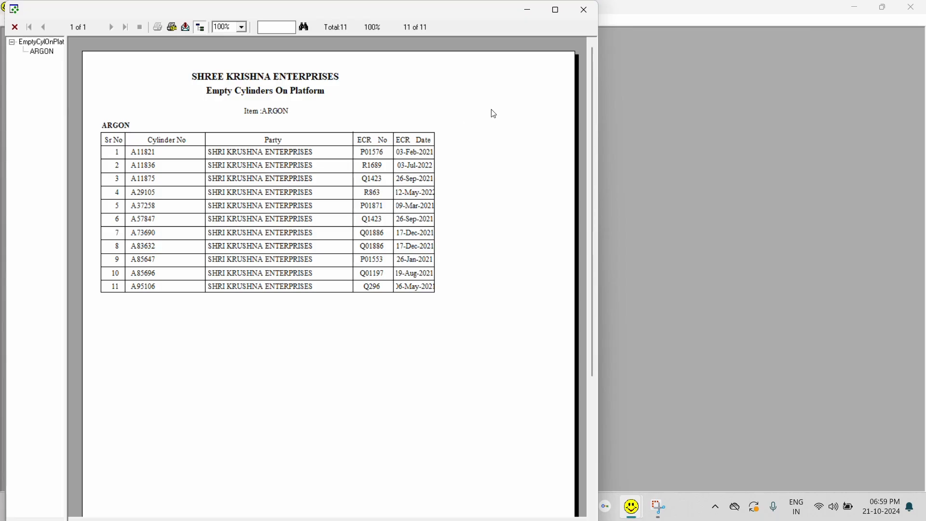
pyautogui.click(582, 12)
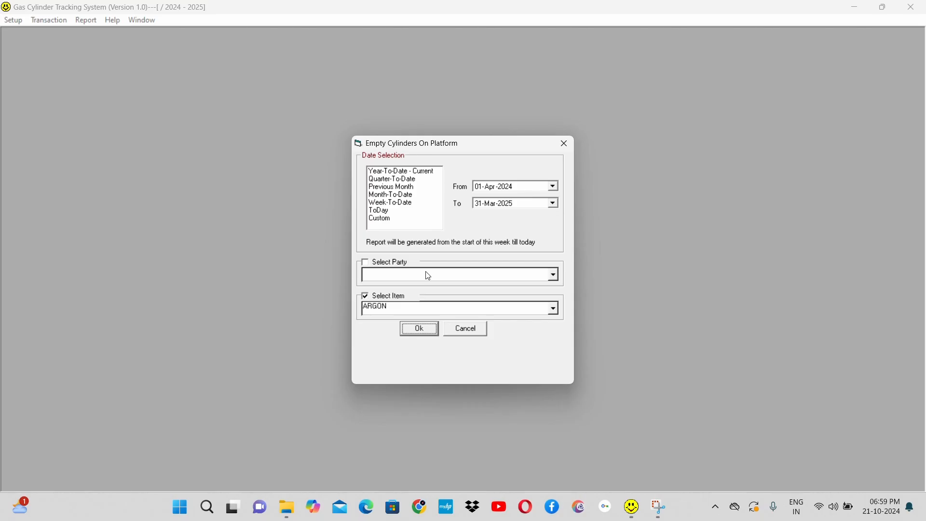
pyautogui.click(383, 297)
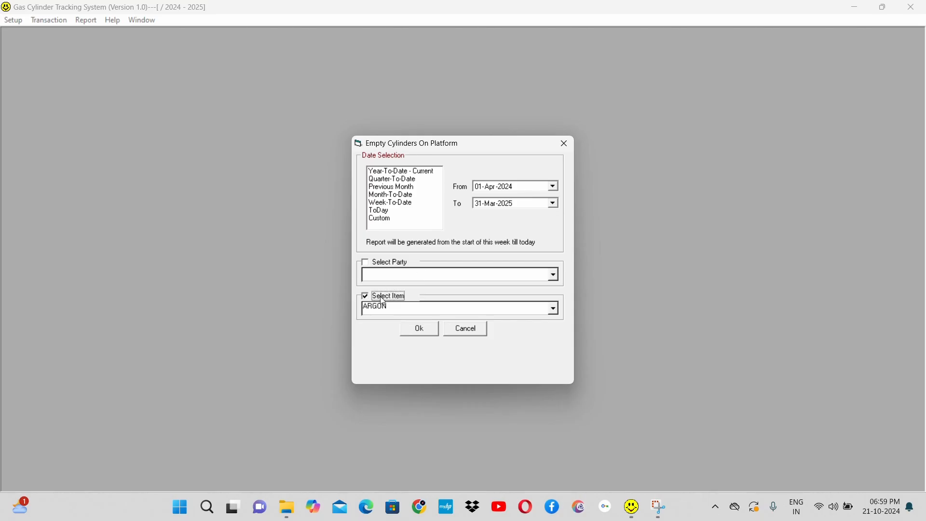
pyautogui.click(384, 299)
pyautogui.click(383, 264)
pyautogui.click(558, 278)
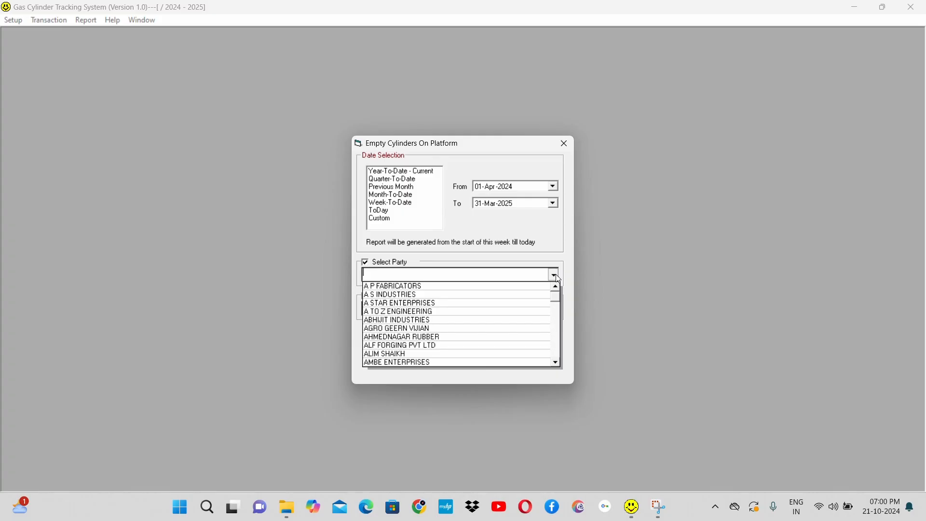
pyautogui.click(554, 277)
pyautogui.click(390, 299)
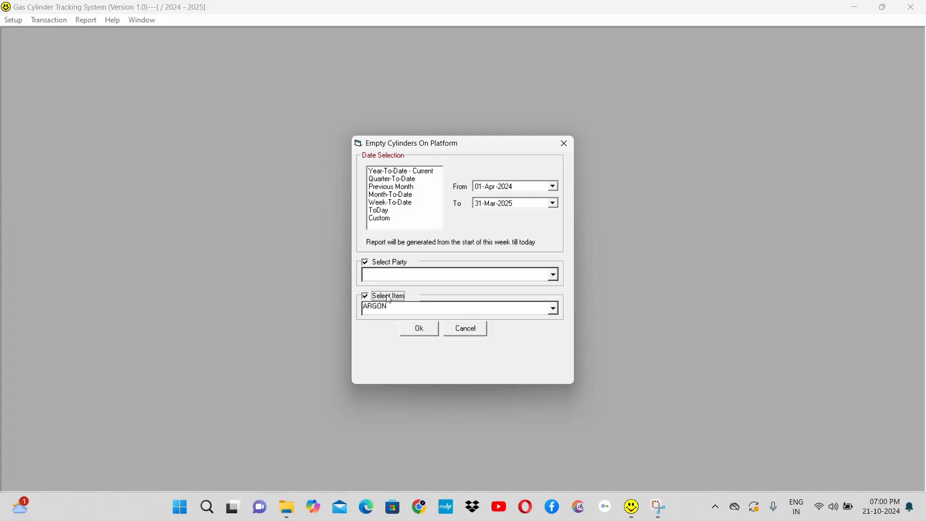
pyautogui.click(472, 328)
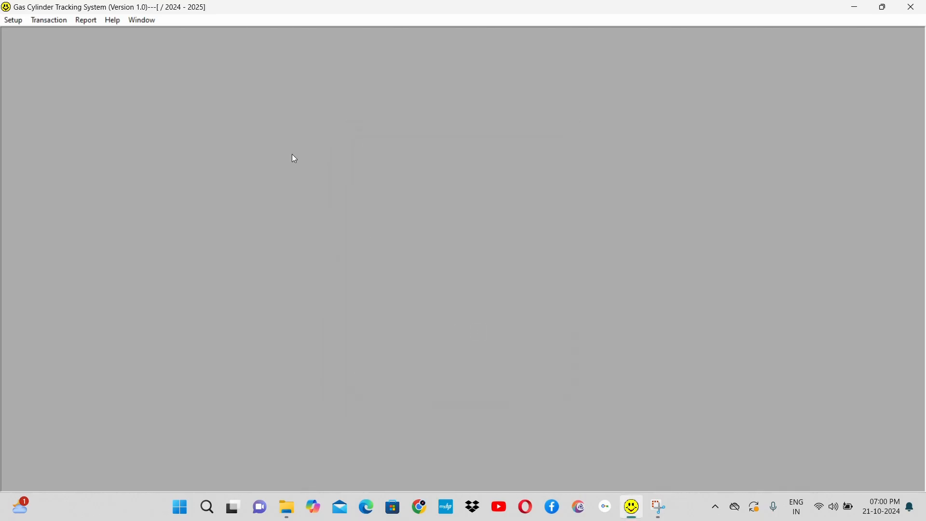
# Step: Generate the Filled Cylinders On Platform report for the item ARGON from 01-Apr-2024 to 31-Mar-2025, and close the report and its dialog
pyautogui.click(87, 22)
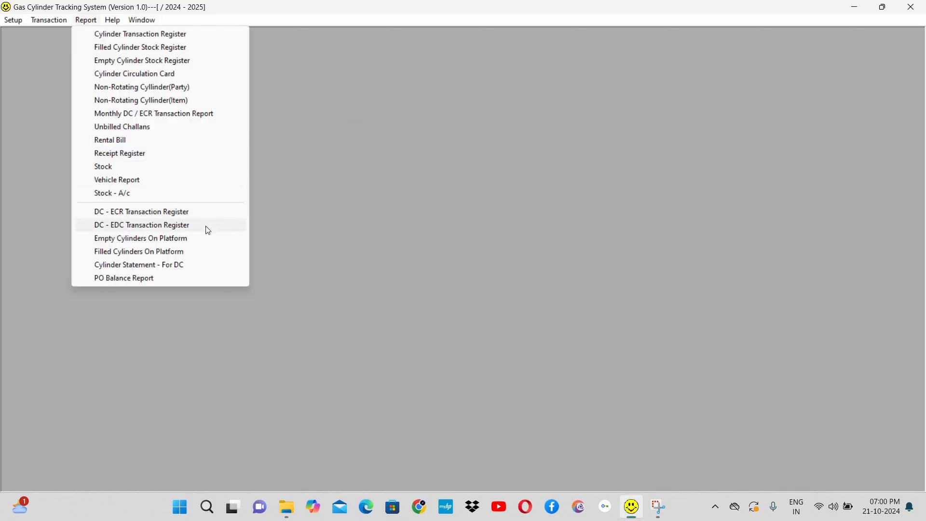
pyautogui.click(206, 253)
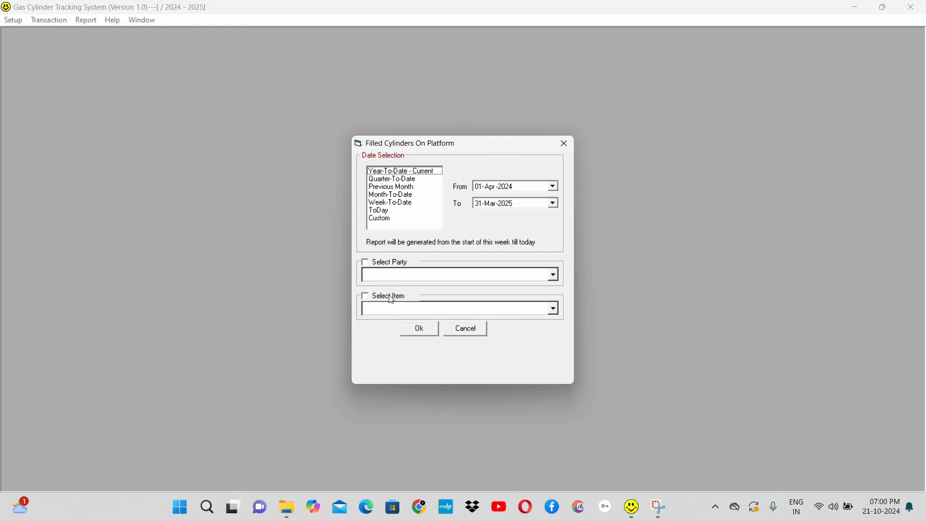
pyautogui.click(389, 296)
pyautogui.click(503, 310)
pyautogui.write('ARGON + CARBON DIOXIDE')
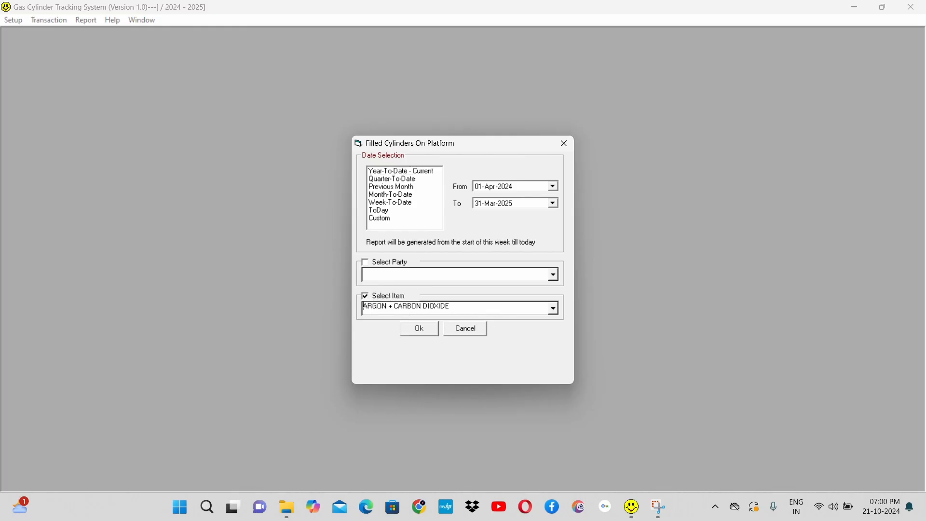
pyautogui.press('Up')
pyautogui.click(420, 334)
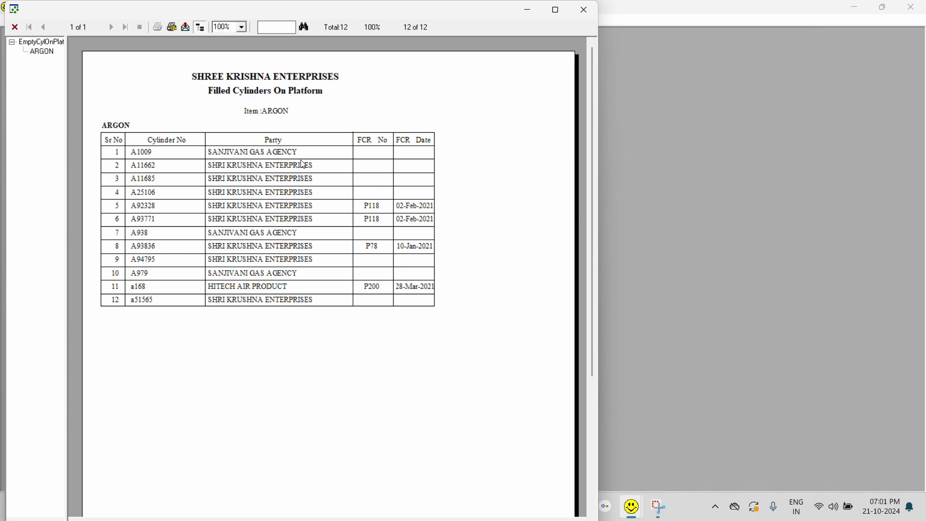
pyautogui.click(590, 13)
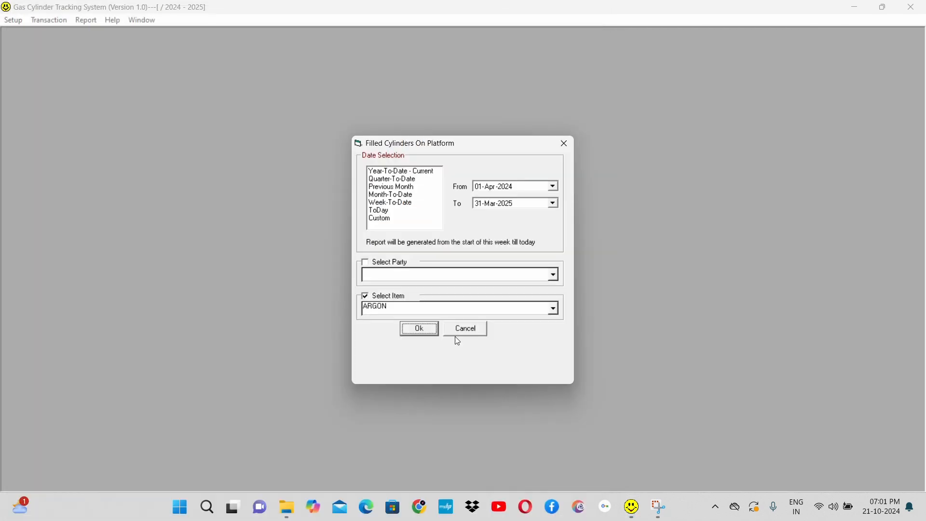
pyautogui.click(430, 308)
pyautogui.click(476, 332)
# Step: Generate the Cylinder Statement For DC with Billed status for A TO Z ENGINEERING from 01-Apr-2024 to 31-Mar-2025, and close the report
pyautogui.click(83, 21)
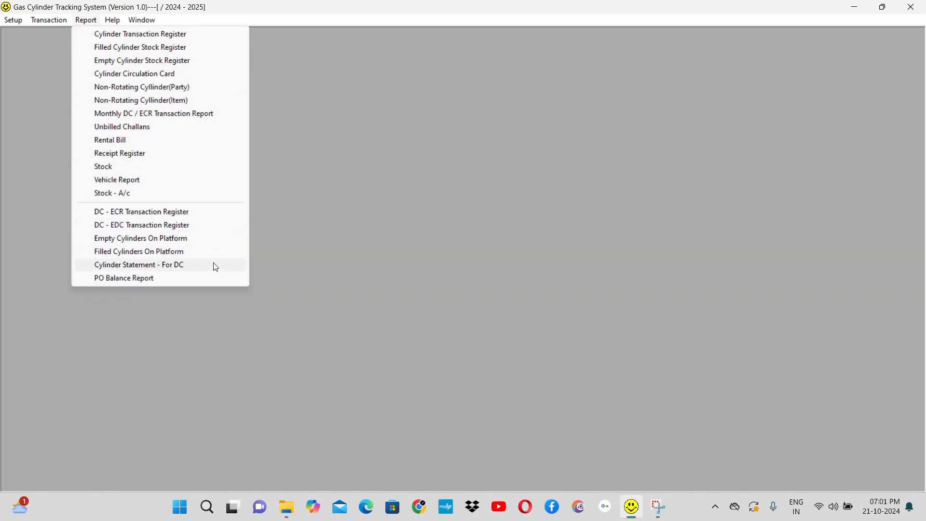
pyautogui.click(179, 268)
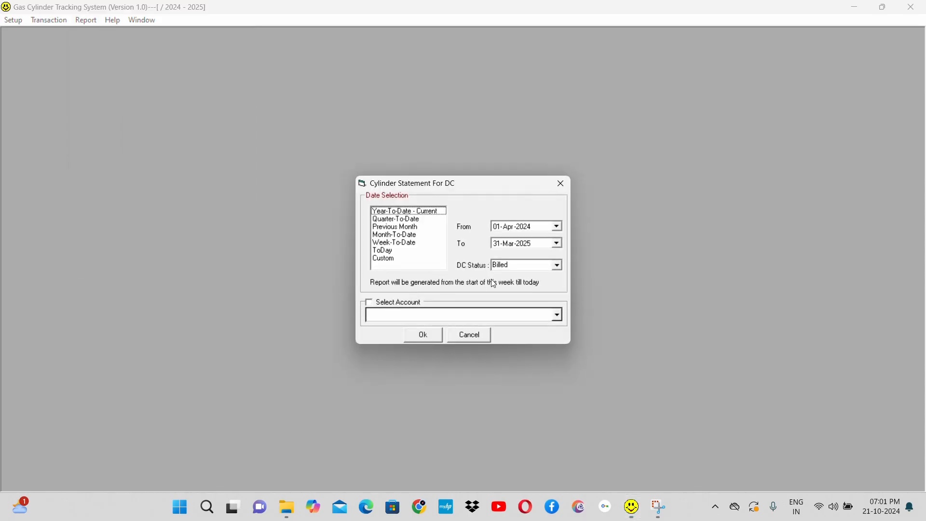
pyautogui.click(404, 304)
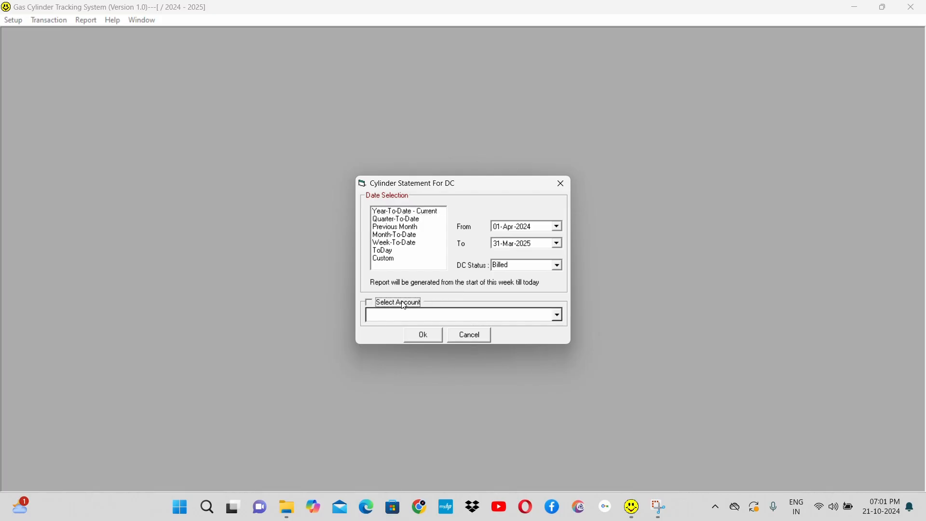
pyautogui.click(559, 317)
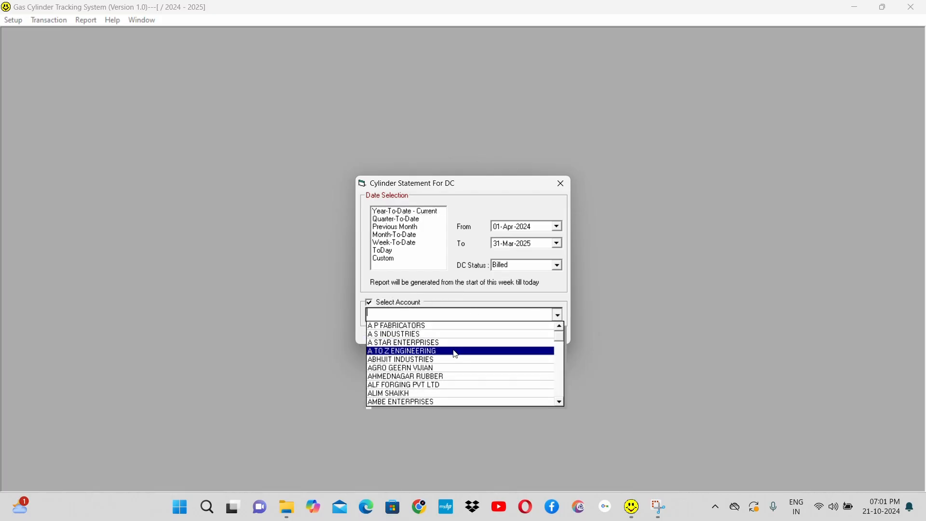
pyautogui.click(445, 349)
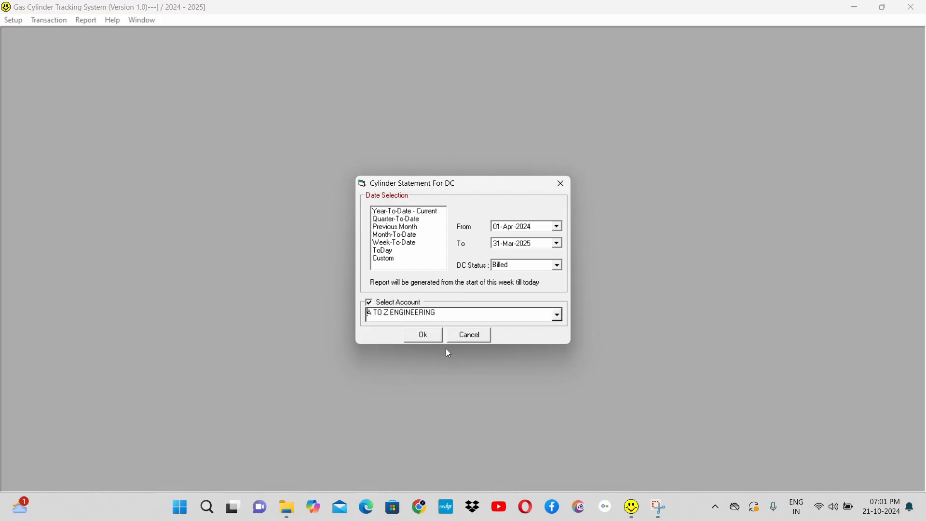
pyautogui.click(424, 334)
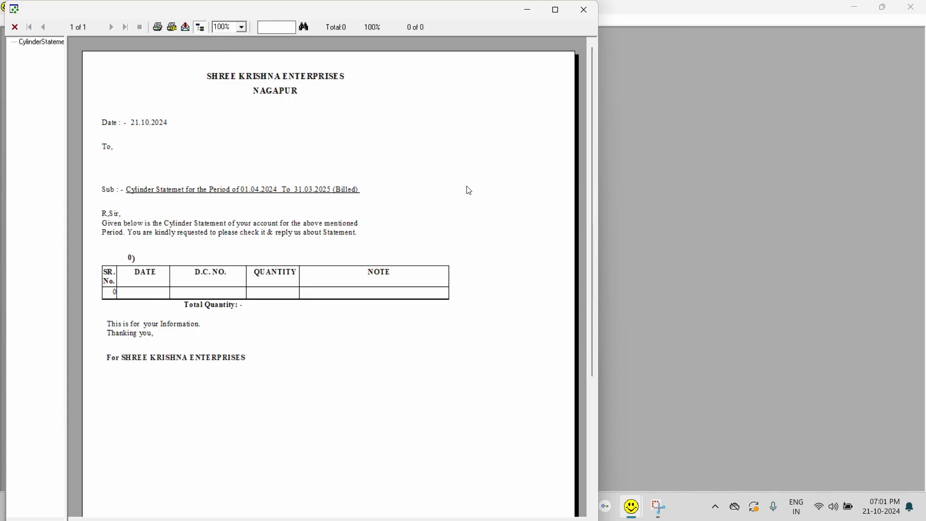
pyautogui.click(586, 14)
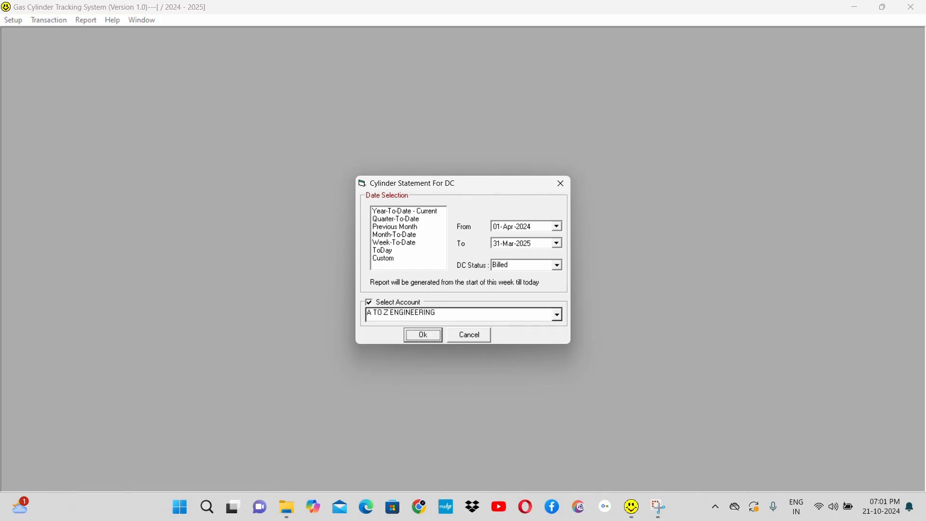
# Step: Generate the billed DC cylinder statement for the account A S INDUSTRIES, review it to the end, and close the report and its dialog
pyautogui.click(558, 317)
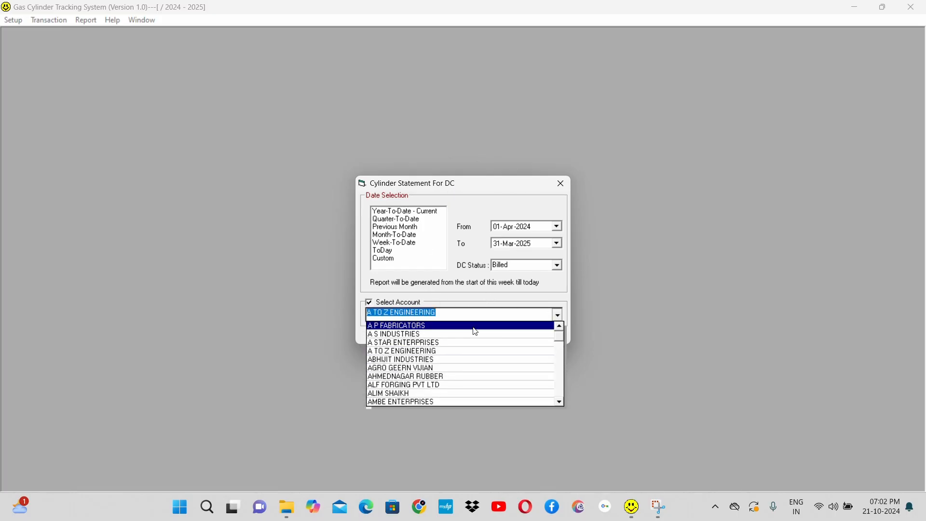
pyautogui.click(442, 336)
pyautogui.click(423, 336)
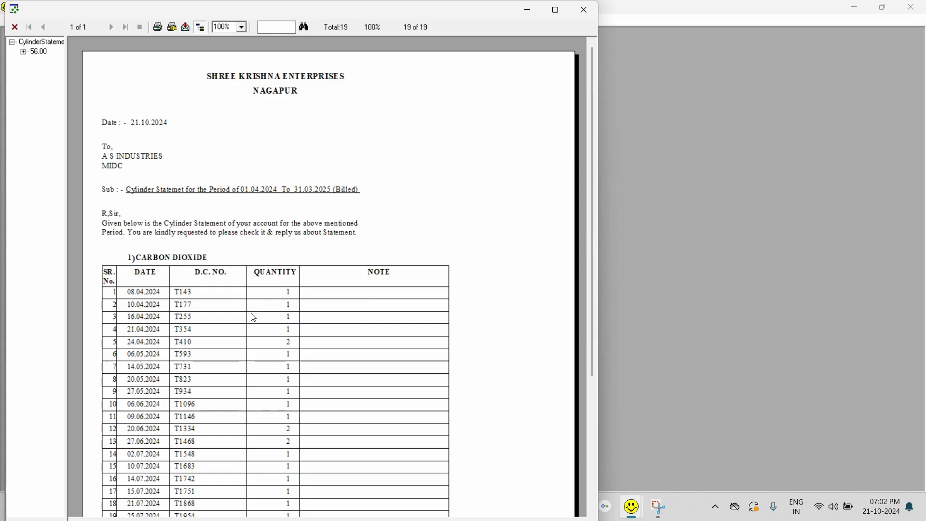
pyautogui.scroll(-2, 256, 351)
pyautogui.scroll(-5, 257, 353)
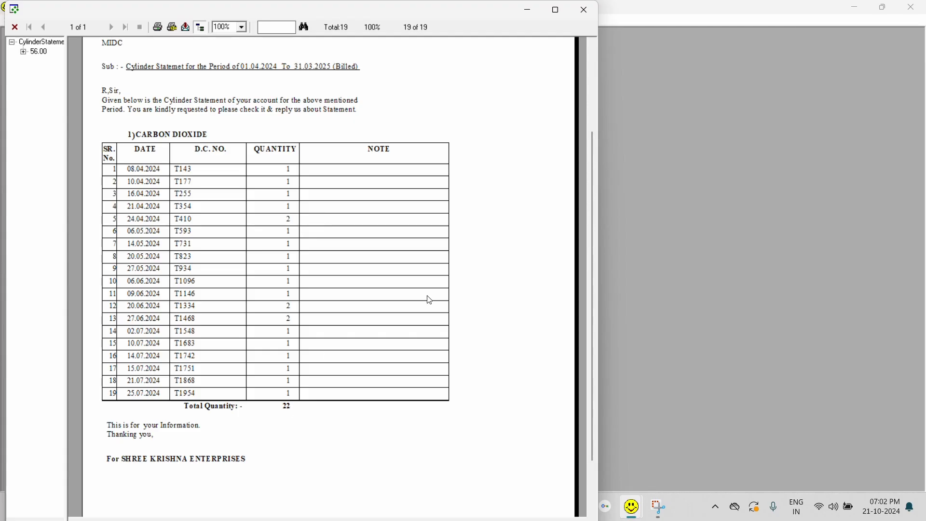
pyautogui.click(584, 10)
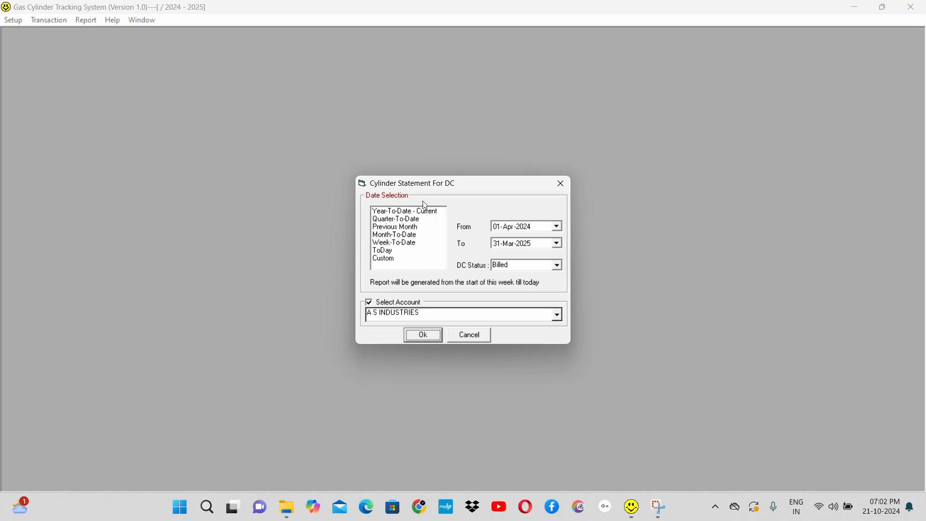
pyautogui.click(469, 335)
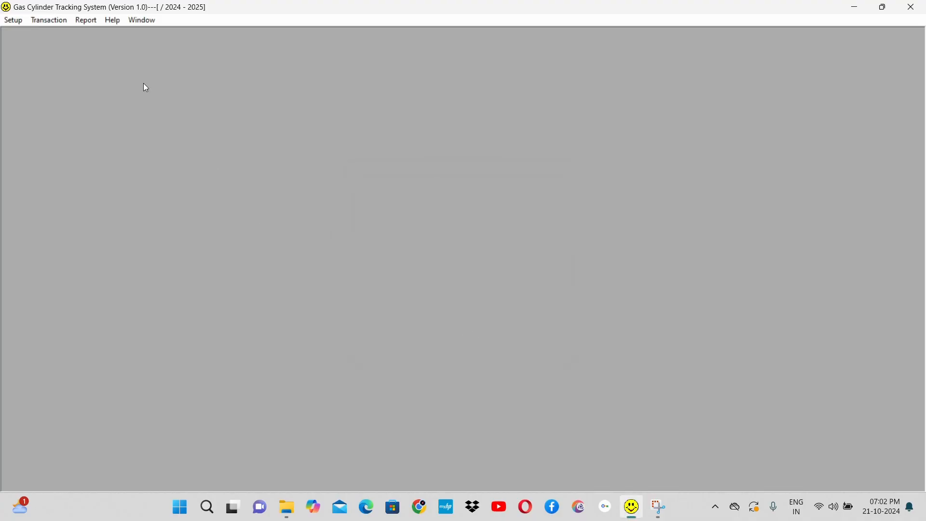
# Step: Open the PO Balance Report dialog, check its party and item filter options, and close it without generating the report
pyautogui.click(87, 22)
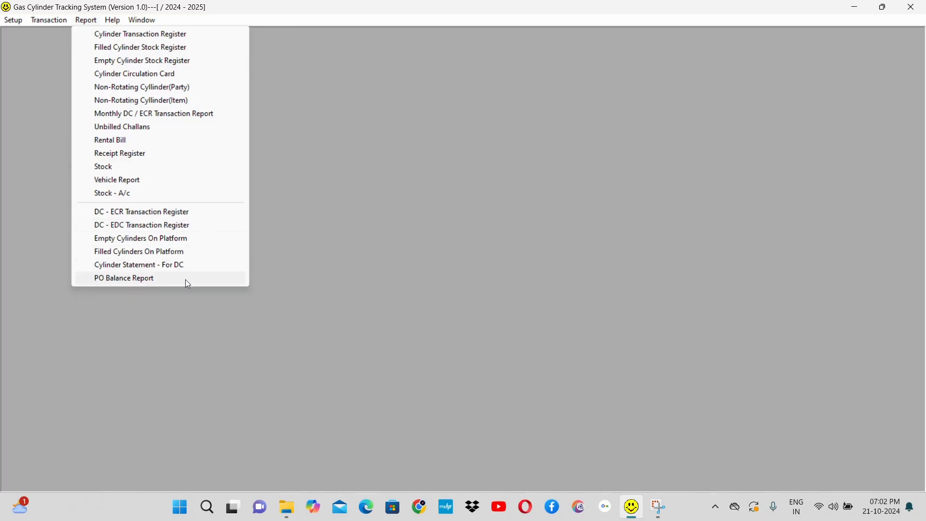
pyautogui.click(185, 279)
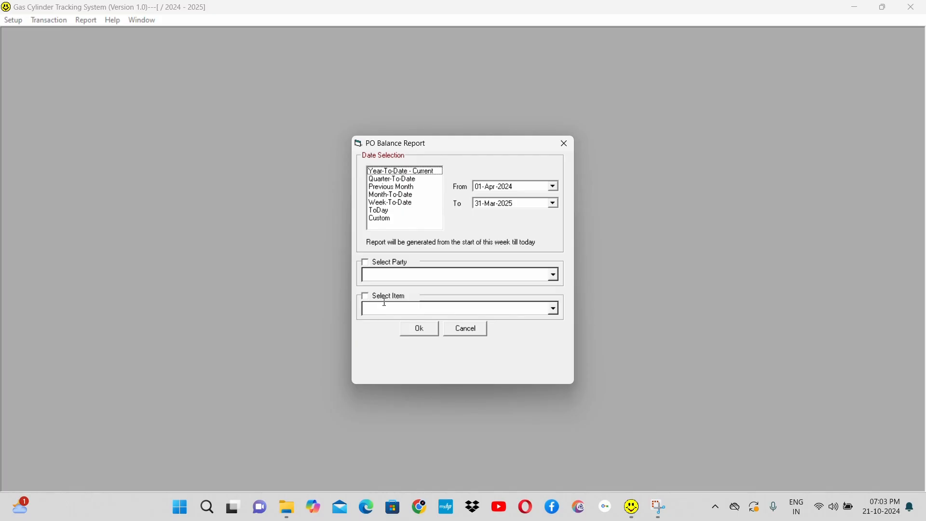
pyautogui.click(387, 264)
pyautogui.click(391, 270)
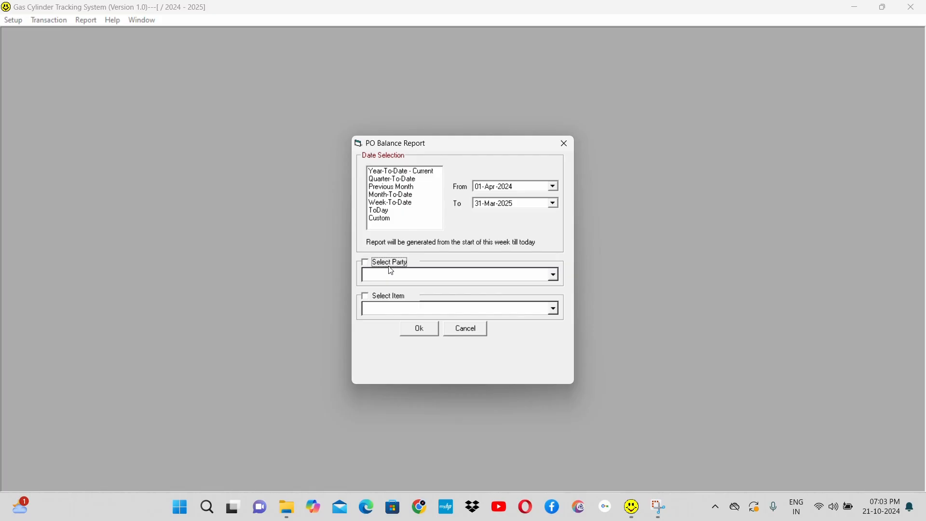
pyautogui.click(395, 298)
pyautogui.click(472, 331)
# Step: Open the Party PO transaction list past the licence notices, show the purchase orders for all months, and exit the list
pyautogui.click(50, 19)
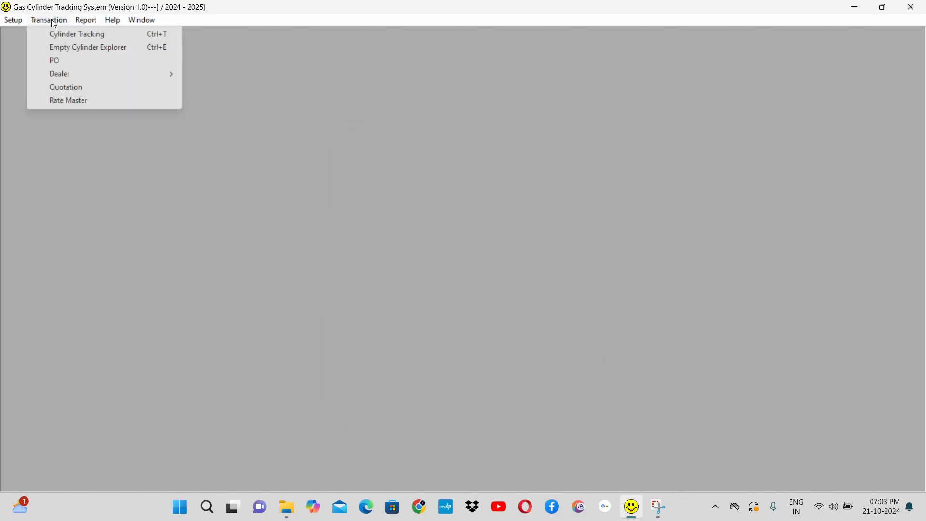
pyautogui.click(60, 63)
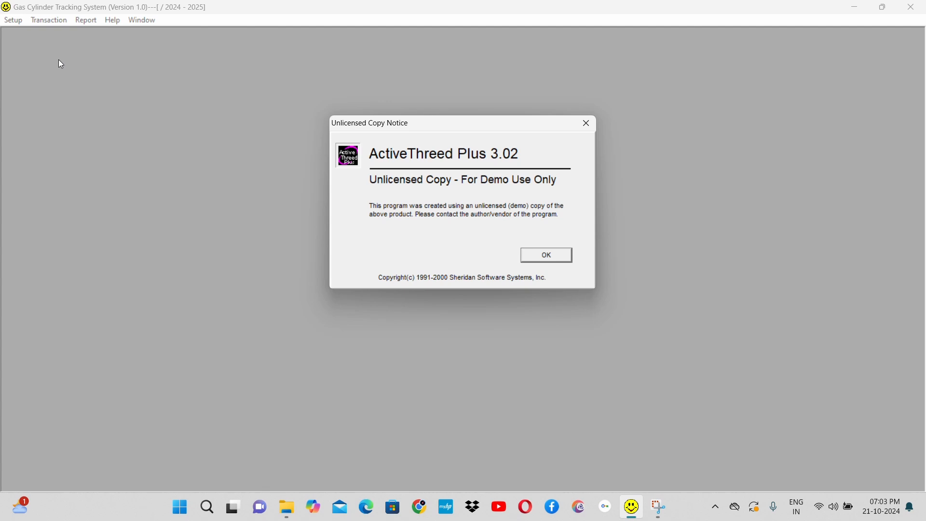
pyautogui.press('Return')
pyautogui.press('Return')
pyautogui.press('Return')
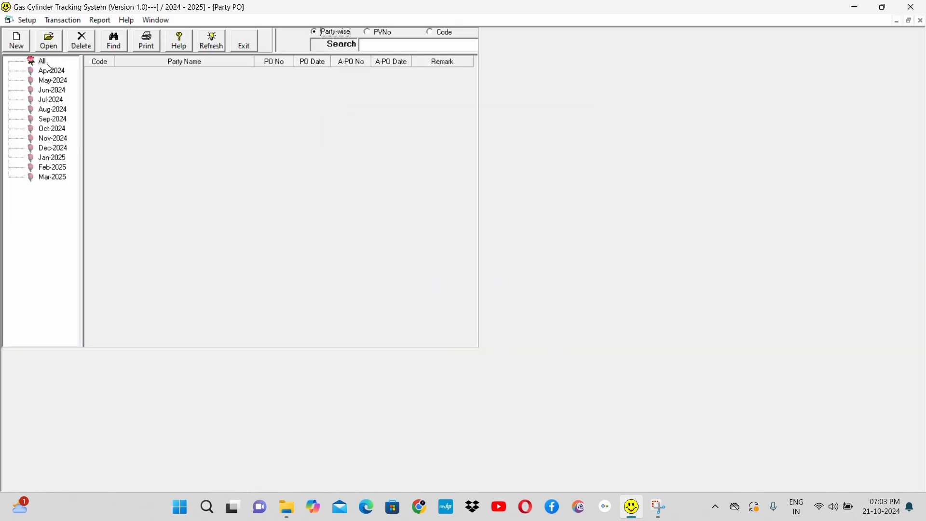
pyautogui.click(48, 63)
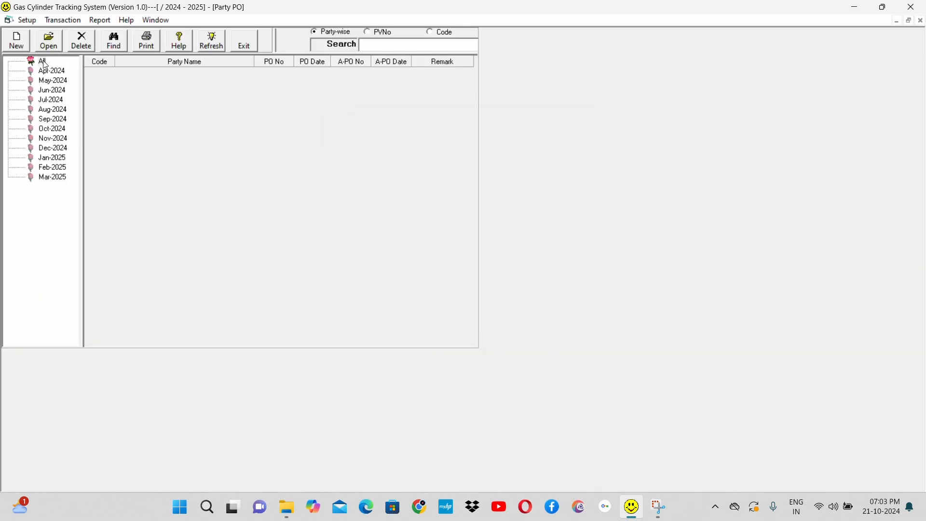
pyautogui.click(241, 46)
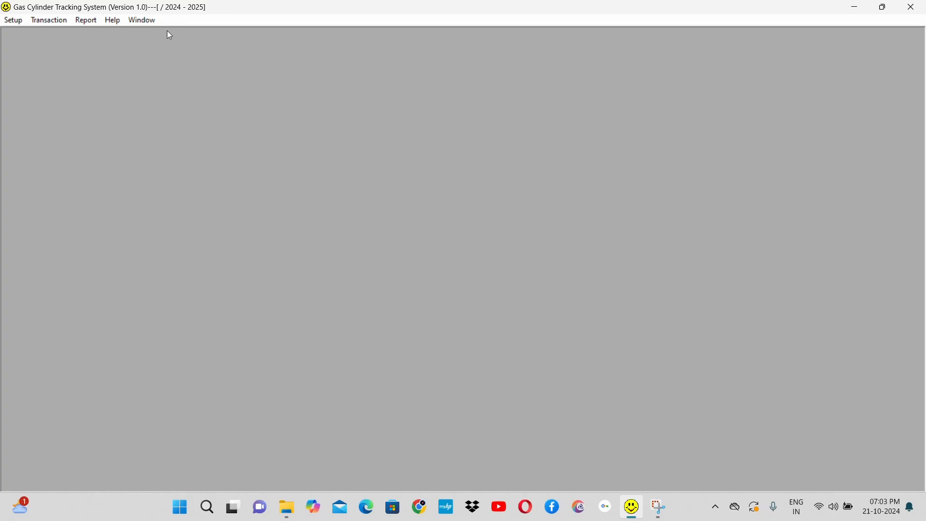
# Step: Reopen the PO Balance Report dialog to view its date, party and item criteria, and cancel it
pyautogui.click(86, 20)
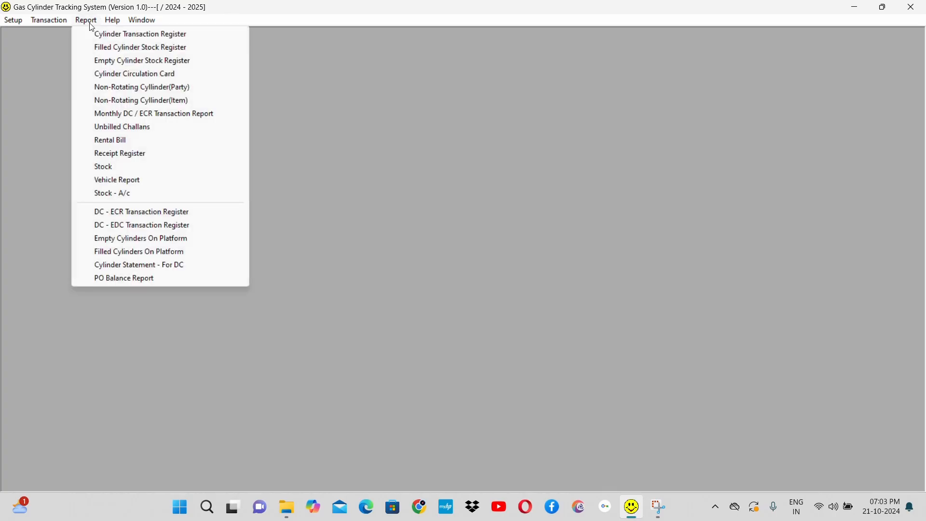
pyautogui.click(188, 281)
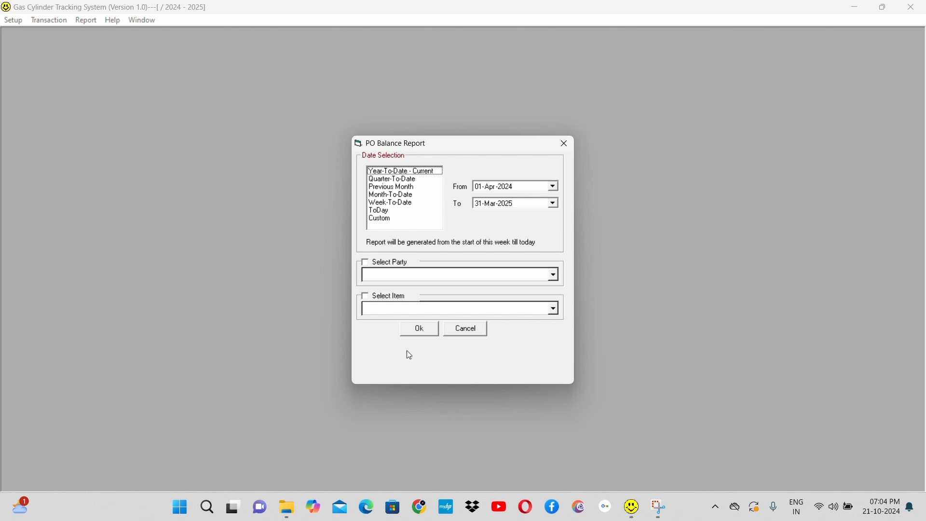
pyautogui.click(478, 332)
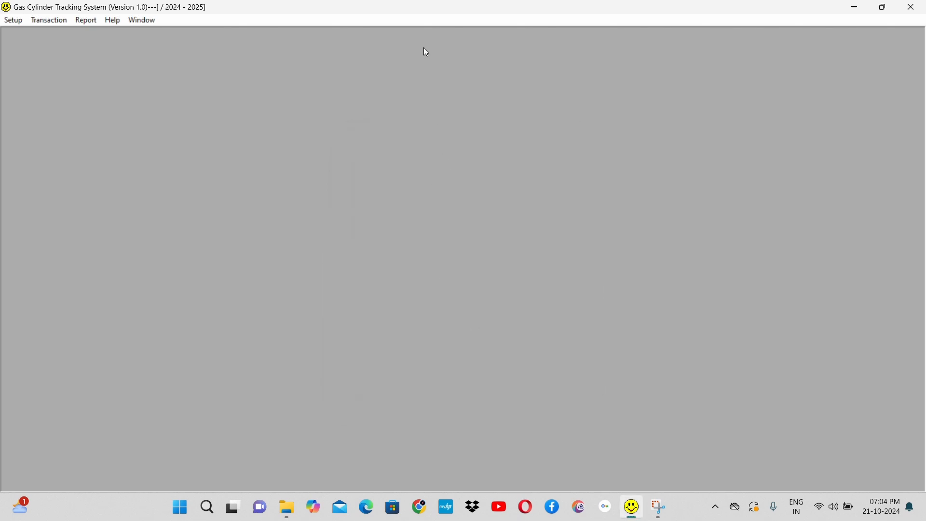